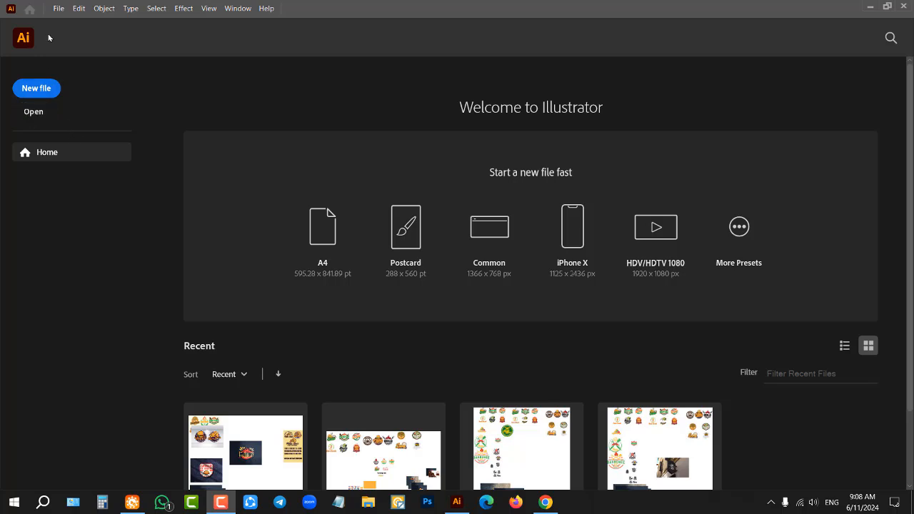
Step: Start a new file and reposition the New Document dialog over the home screen
click(60, 7)
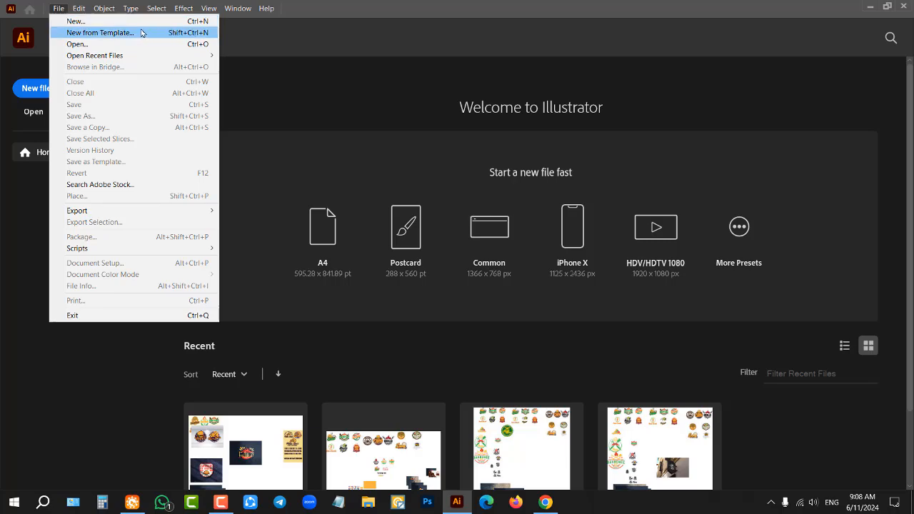
click(27, 90)
click(27, 89)
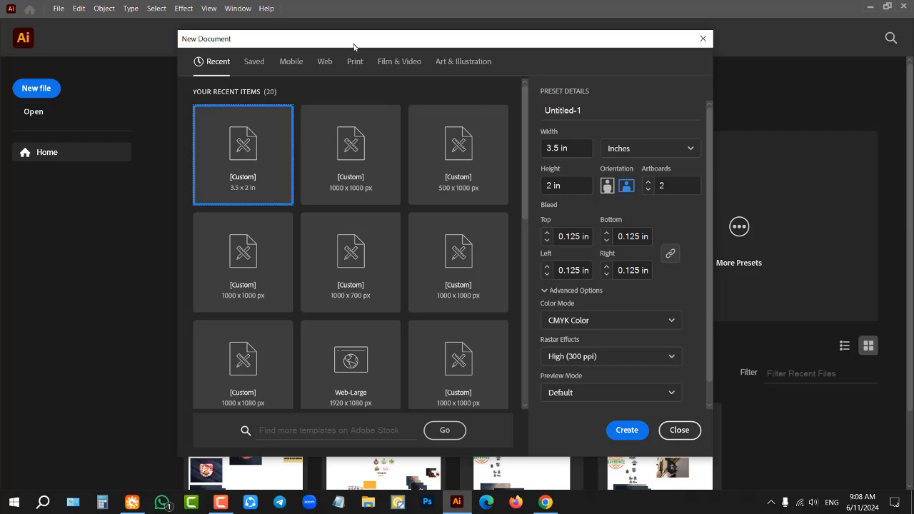
drag(457, 41, 384, 28)
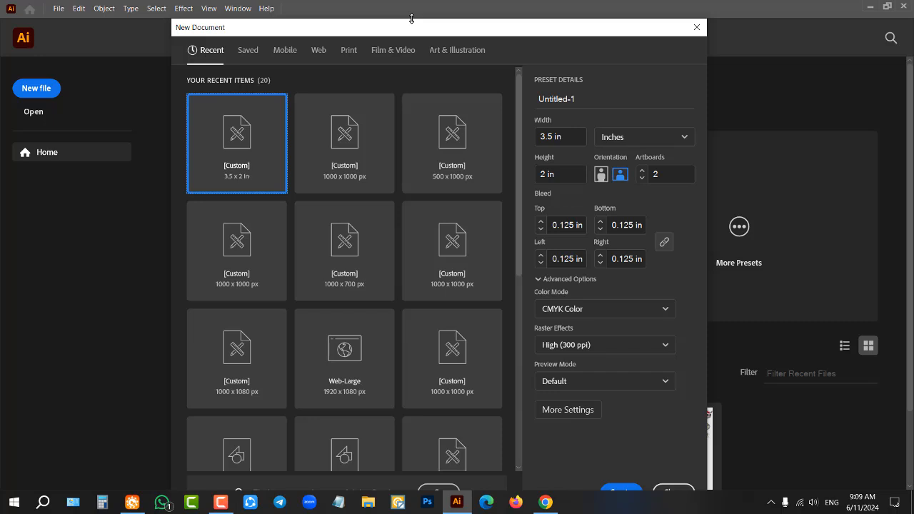
drag(411, 19, 434, 45)
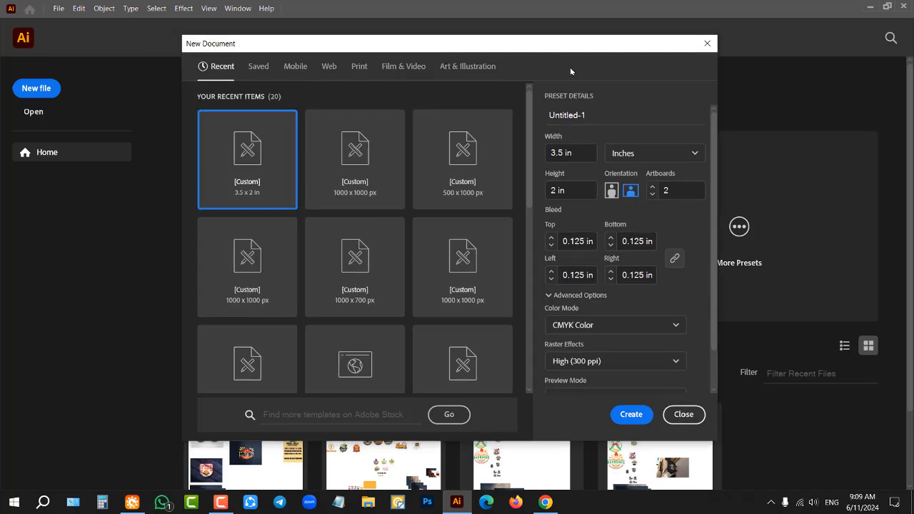
mouse_move(541, 44)
mouse_down()
mouse_move(418, 57)
mouse_move(573, 35)
mouse_move(546, 51)
mouse_move(536, 39)
mouse_up()
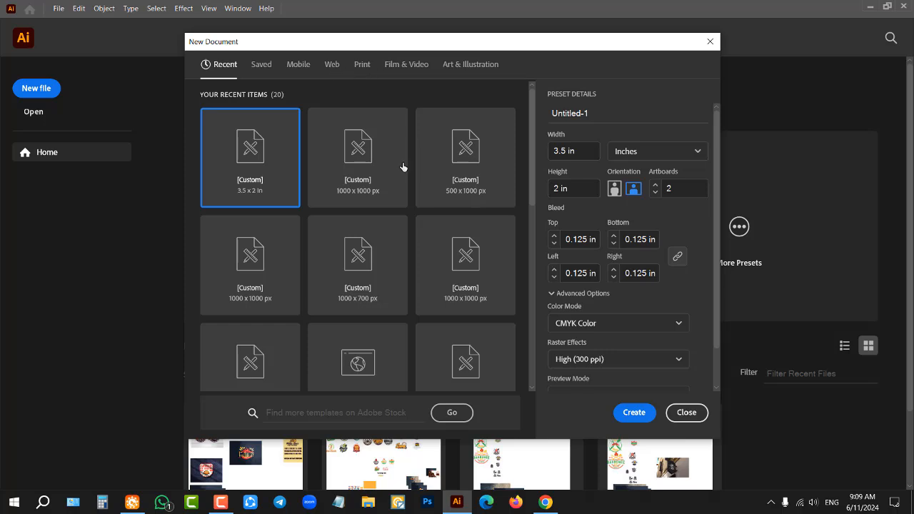
Step: Compare the color modes offered for the Web and Print presets, and settle on the Web category
click(647, 327)
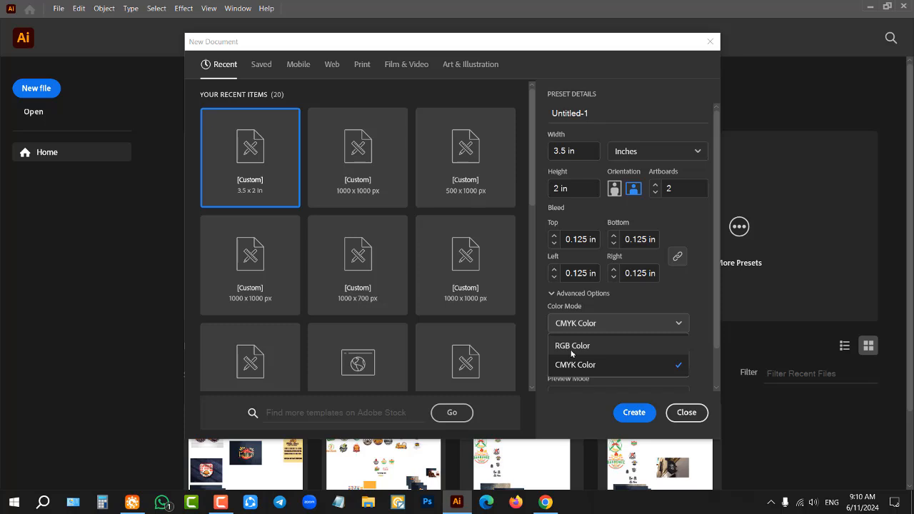
click(332, 65)
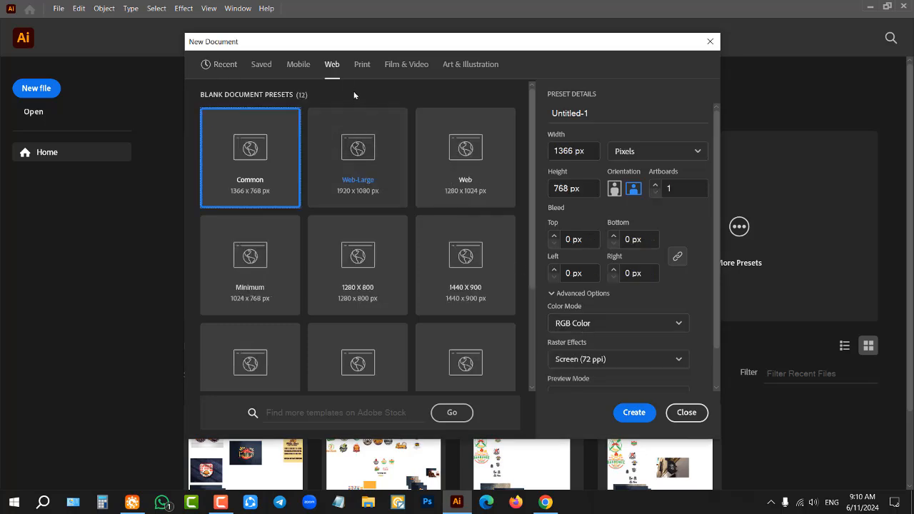
click(362, 64)
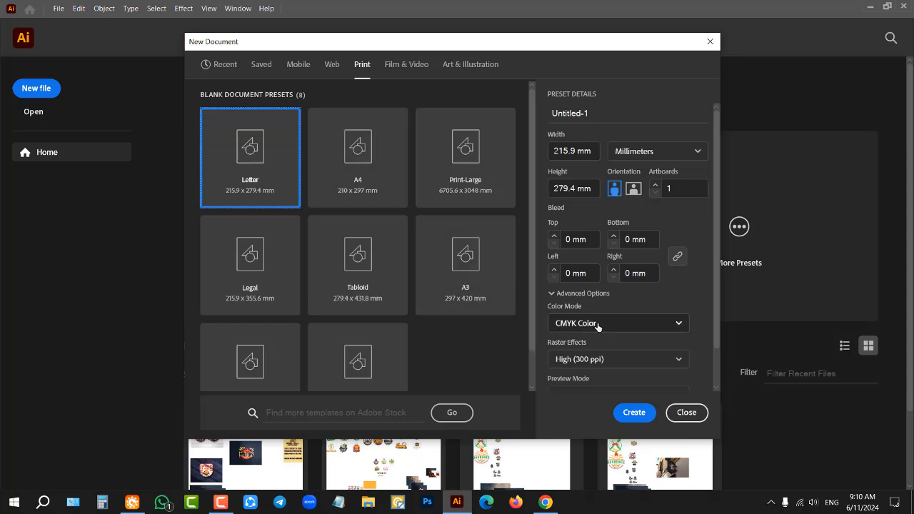
click(332, 66)
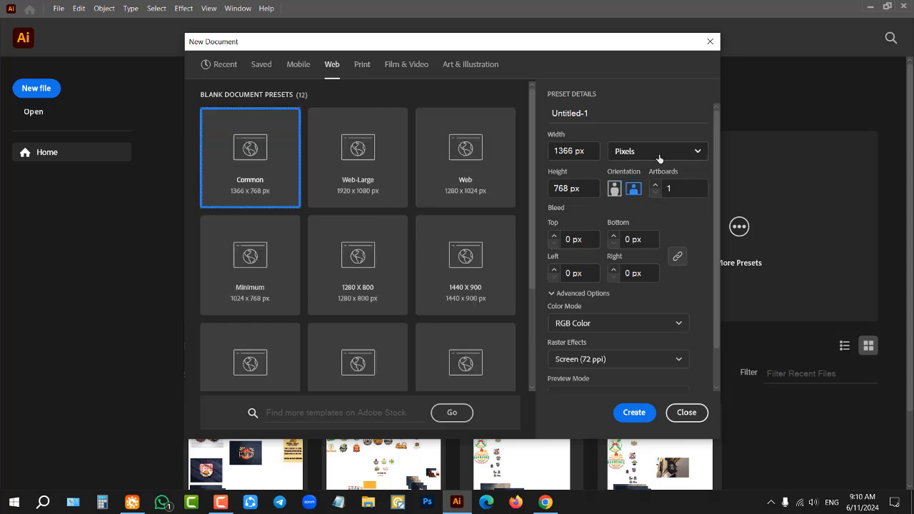
Step: Keep the units in pixels and set the document's width and height to 1000 px each
click(690, 152)
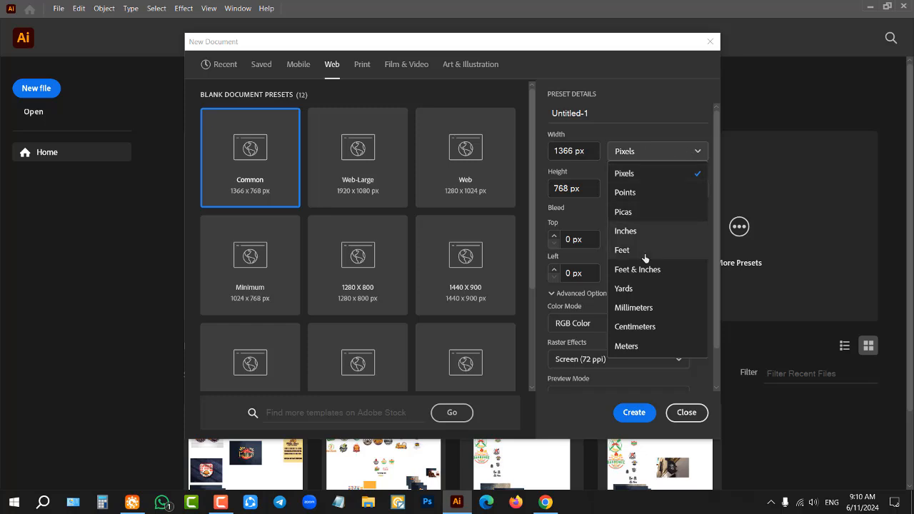
click(659, 151)
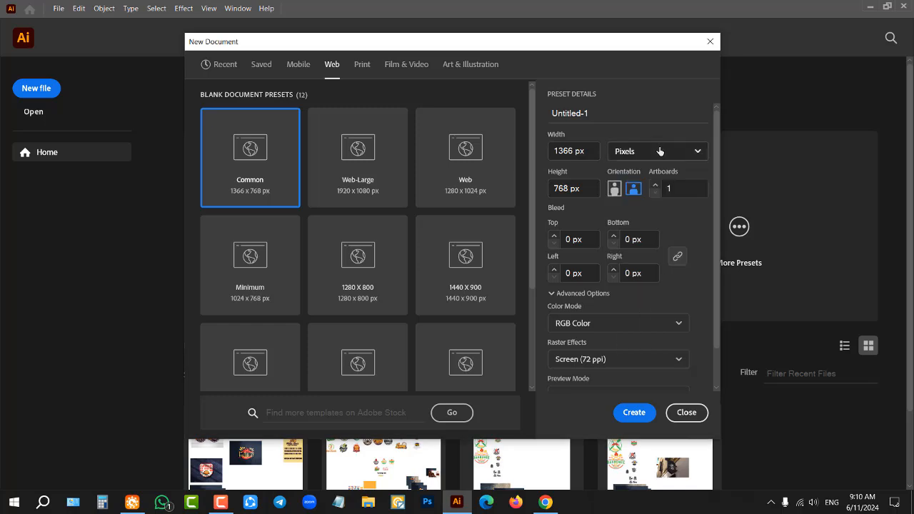
click(656, 153)
click(651, 154)
click(562, 150)
triple_click(562, 150)
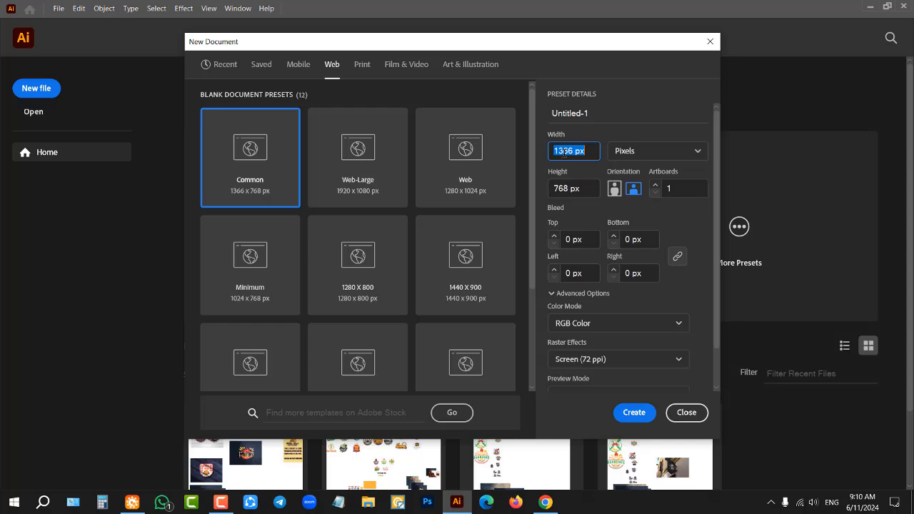
text(1000)
click(564, 189)
triple_click(564, 189)
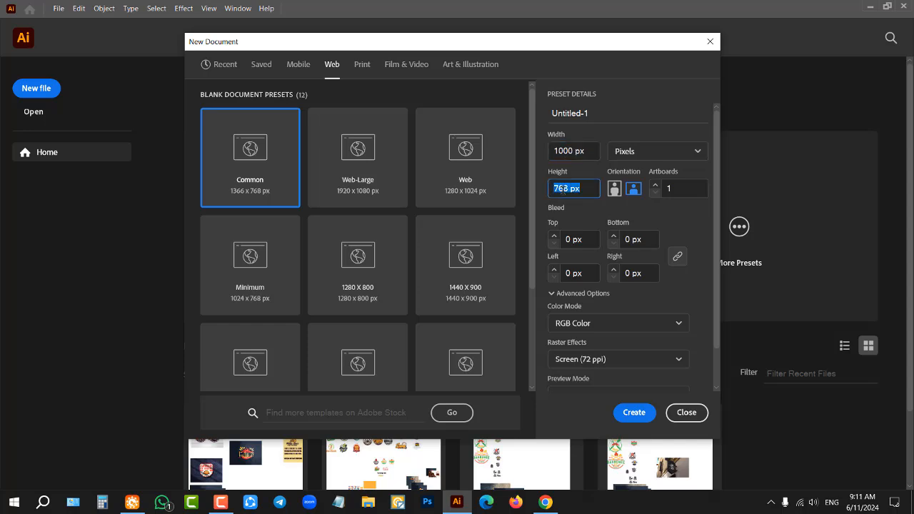
text(1000)
Step: Name the document "class 5" and set its raster effects to High (300 ppi)
triple_click(589, 113)
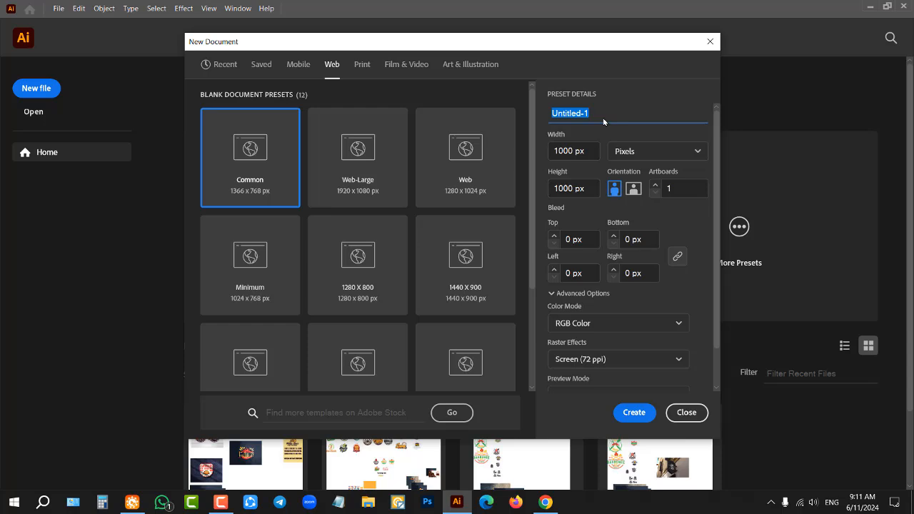
text(class 5)
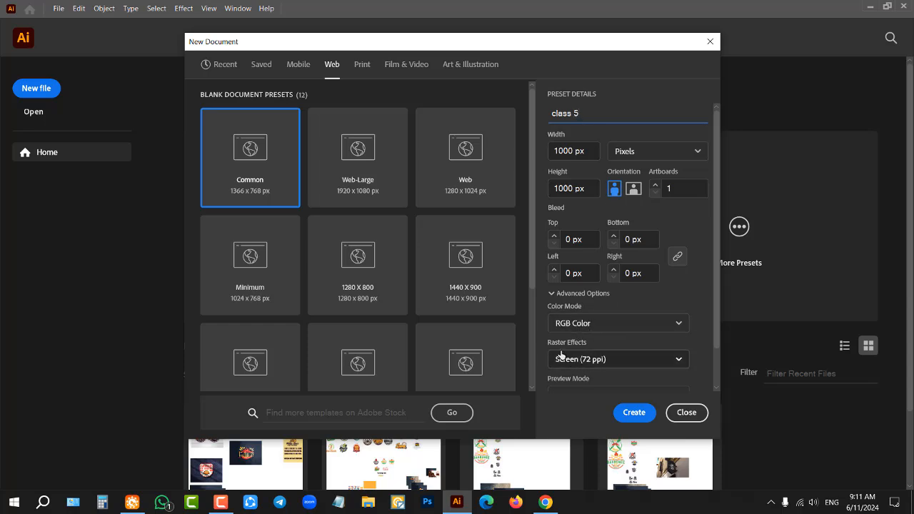
click(611, 367)
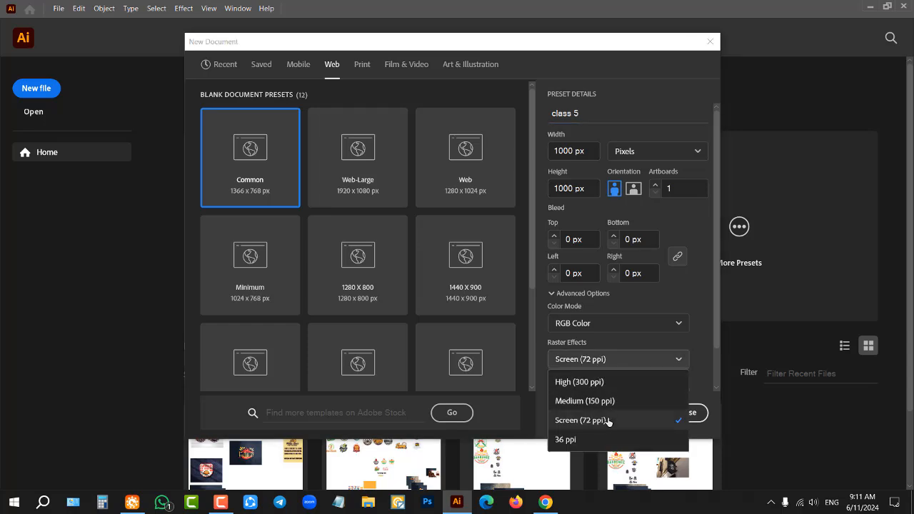
click(597, 382)
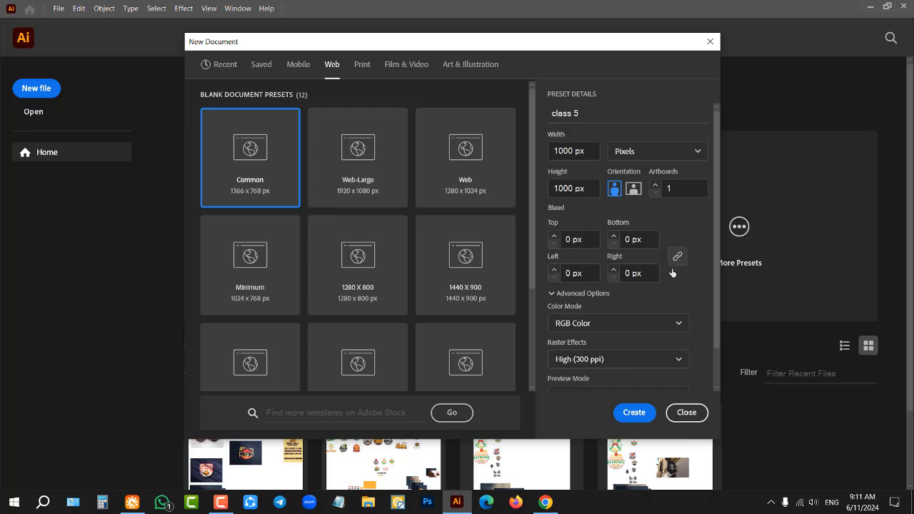
Step: Review the additional settings for the new document and leave them without making changes
scroll(696, 300, down, 1)
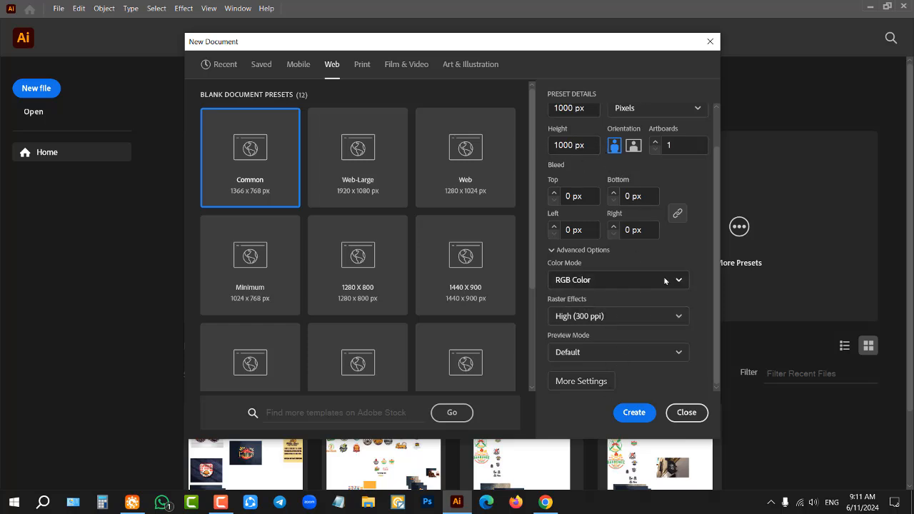
scroll(657, 167, up, 2)
scroll(645, 283, down, 2)
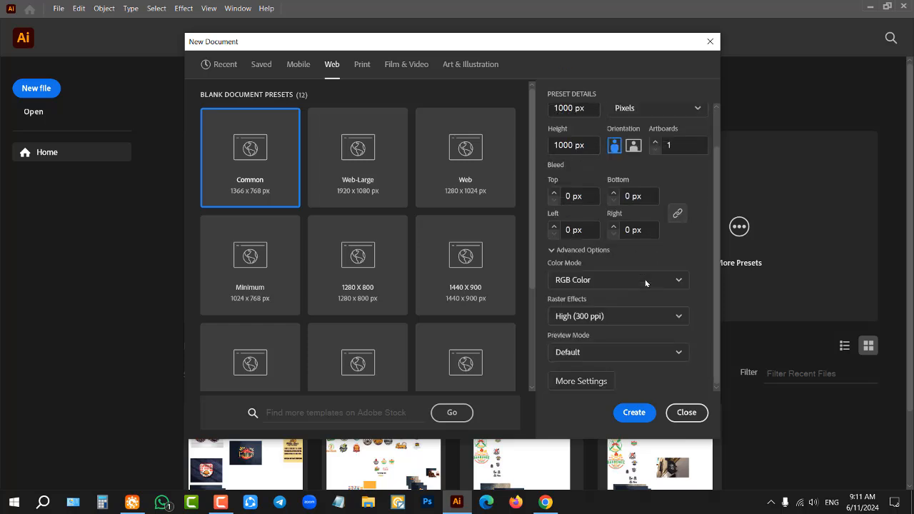
click(583, 383)
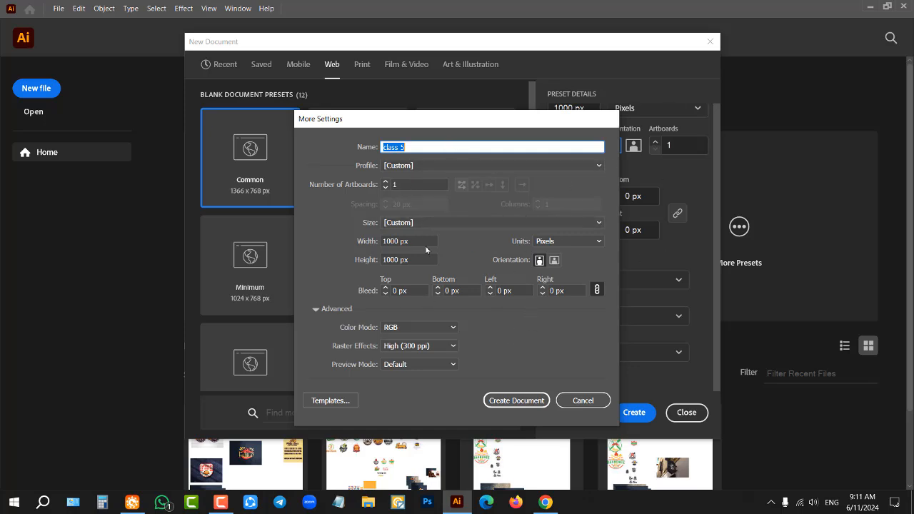
drag(549, 127, 436, 125)
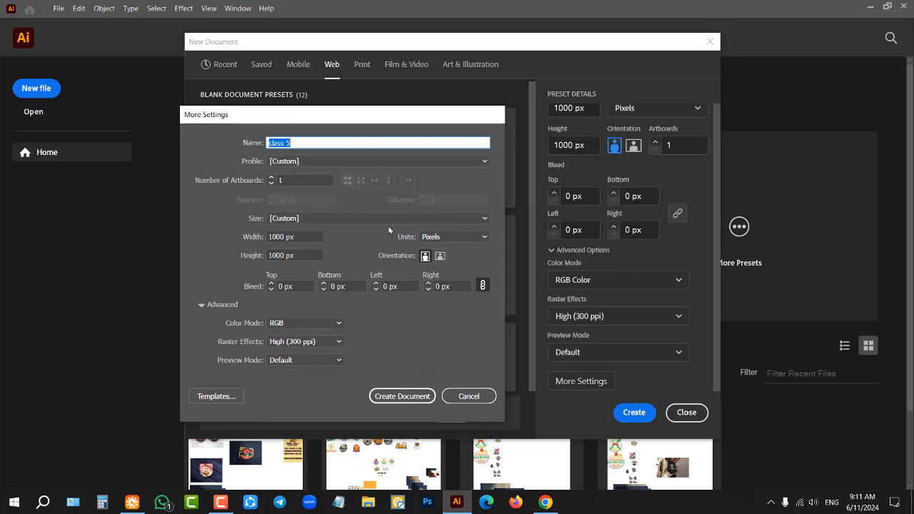
click(450, 396)
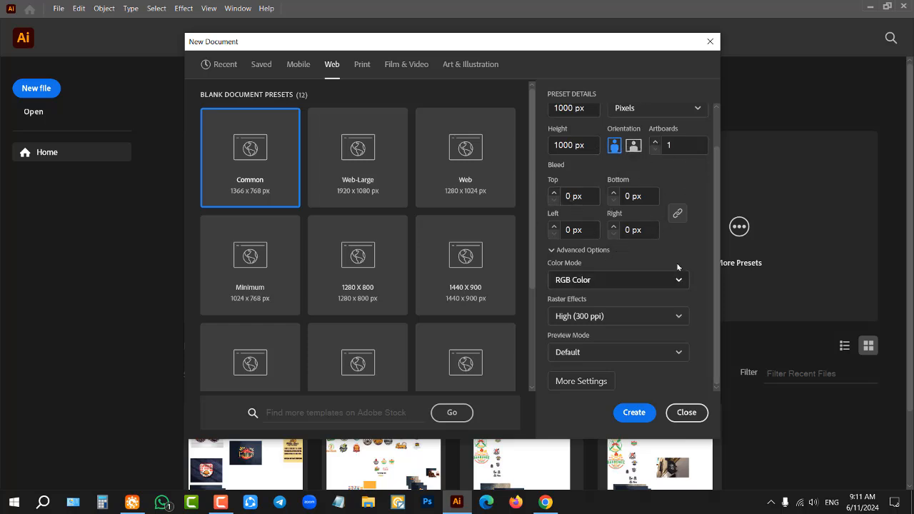
scroll(593, 214, up, 1)
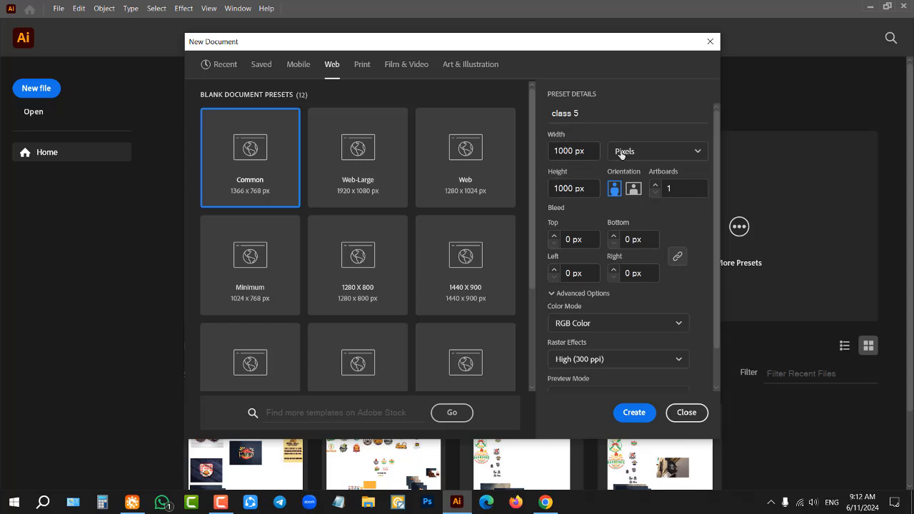
Step: Create the document with the chosen settings and collapse the Character panel to clear the workspace
click(665, 151)
click(668, 155)
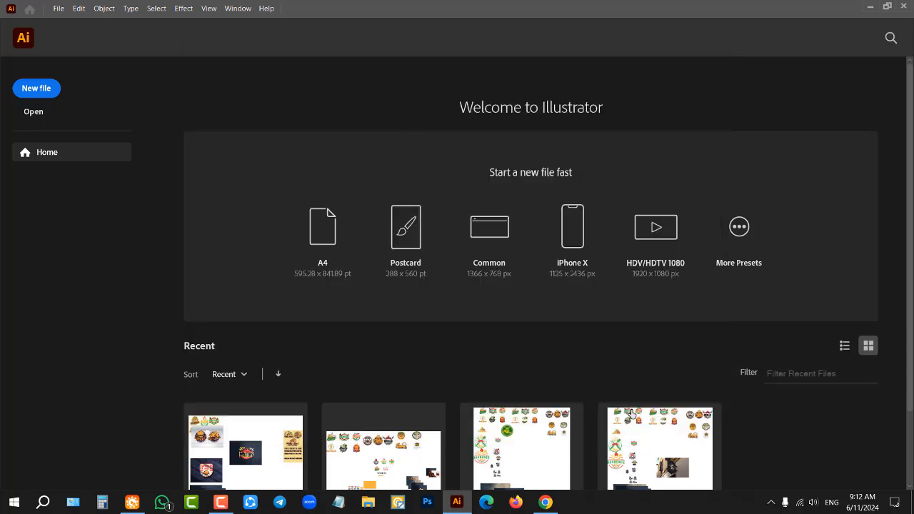
click(636, 413)
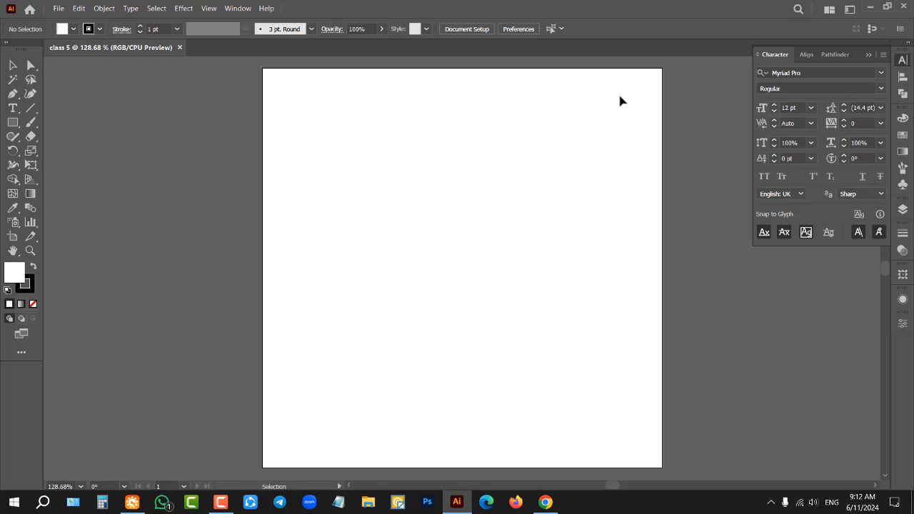
click(867, 55)
Step: Examine the blank artboard at several magnifications, zooming in and out and panning across the canvas
scroll(397, 214, down, 2)
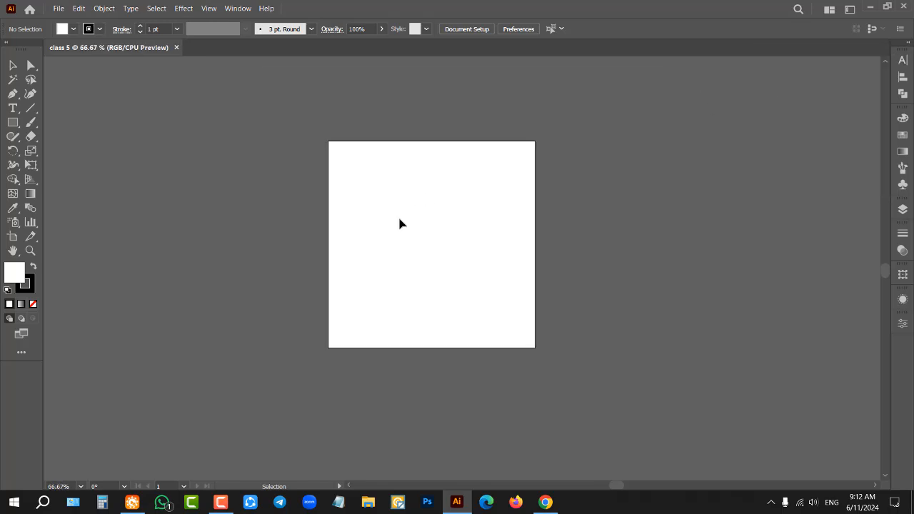
scroll(419, 218, up, 1)
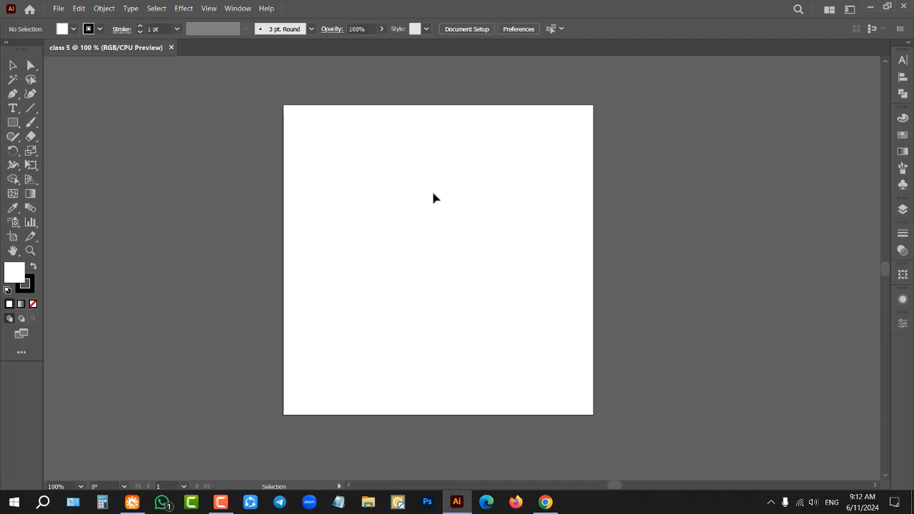
scroll(407, 232, down, 5)
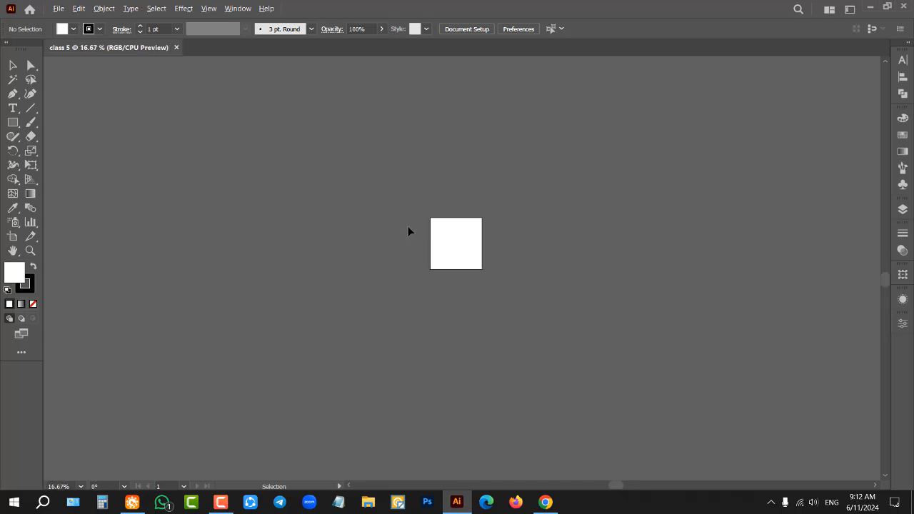
scroll(408, 227, up, 1)
scroll(596, 255, up, 2)
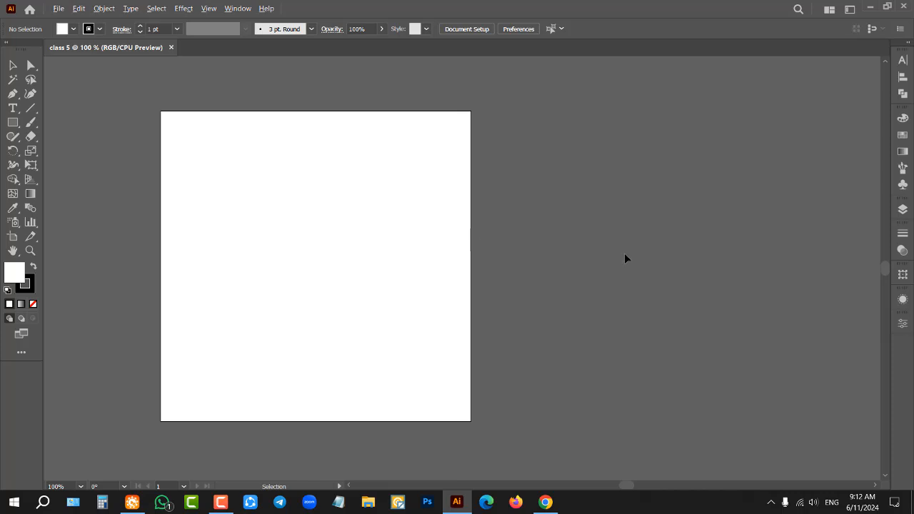
scroll(625, 253, up, 3)
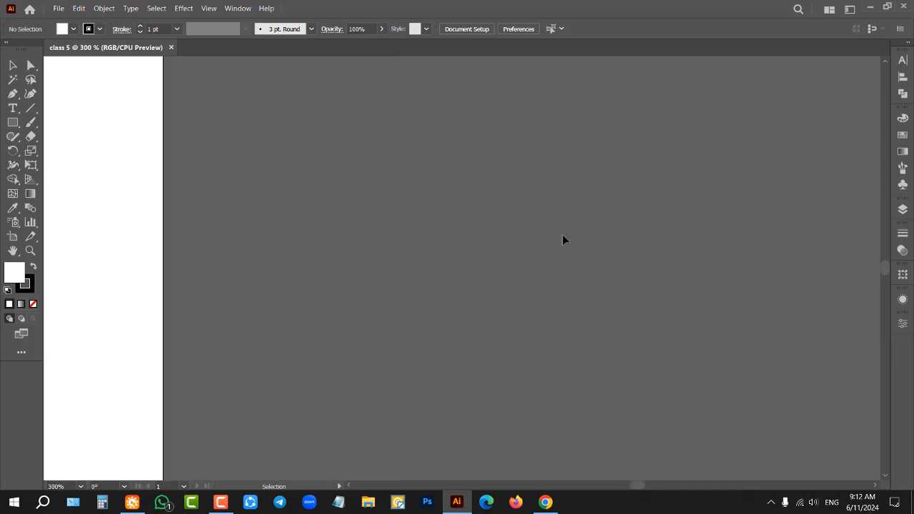
key(space)
mouse_move(549, 233)
mouse_down()
mouse_move(564, 215)
mouse_move(543, 229)
mouse_up()
scroll(483, 227, down, 5)
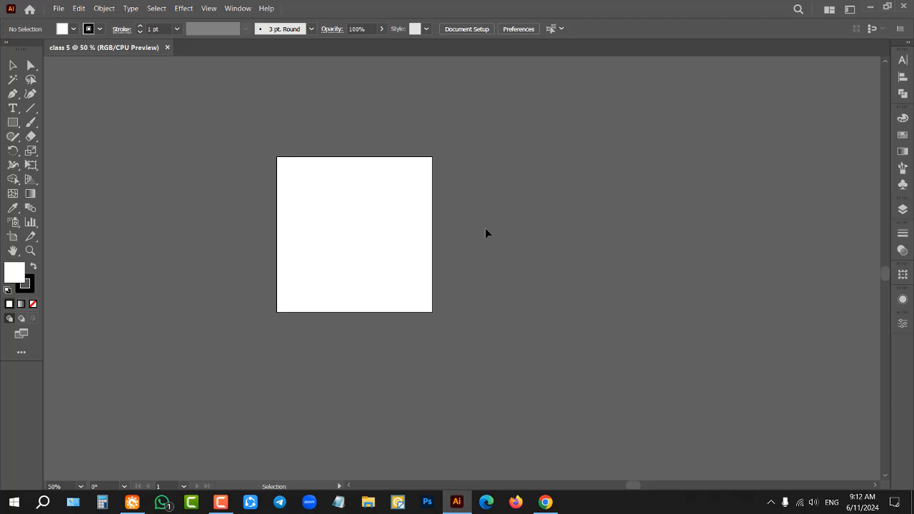
Step: Use the Zoom tool to magnify different areas of the artboard and canvas, and zoom back out to 12.5%
click(31, 252)
click(597, 204)
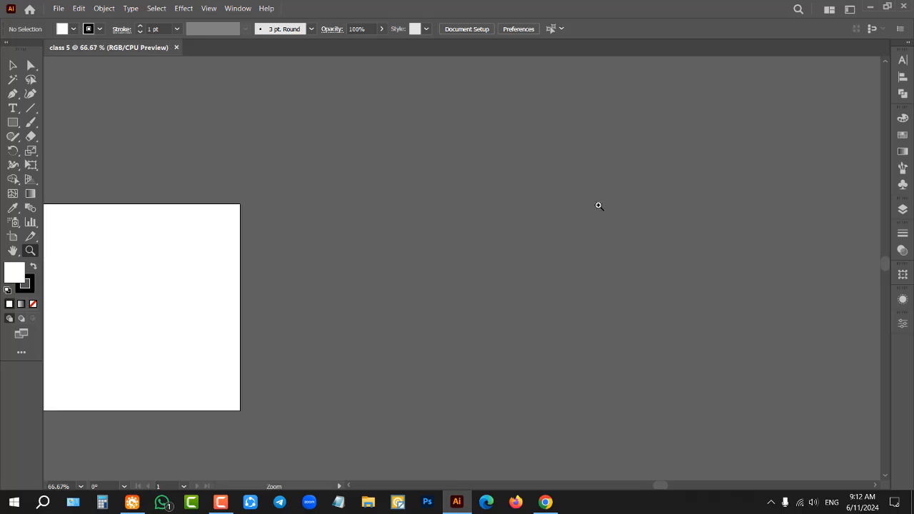
click(109, 302)
click(521, 283)
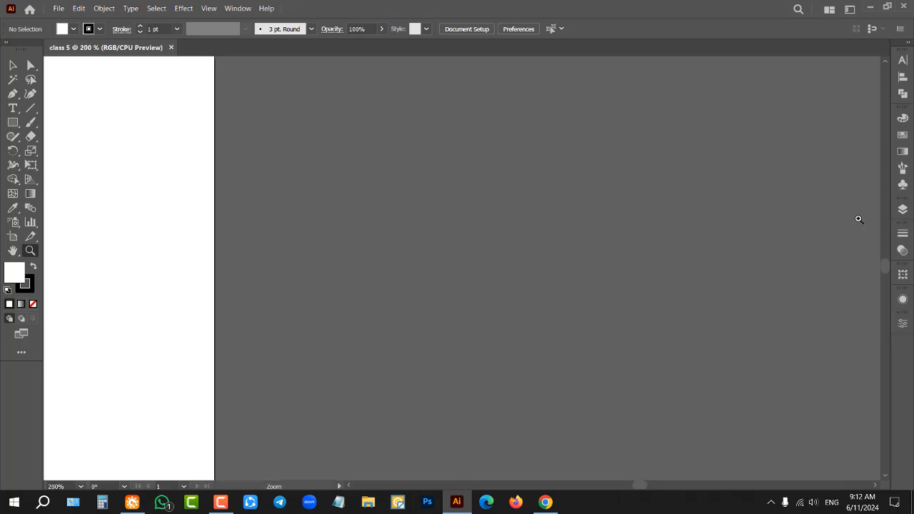
click(856, 219)
click(859, 221)
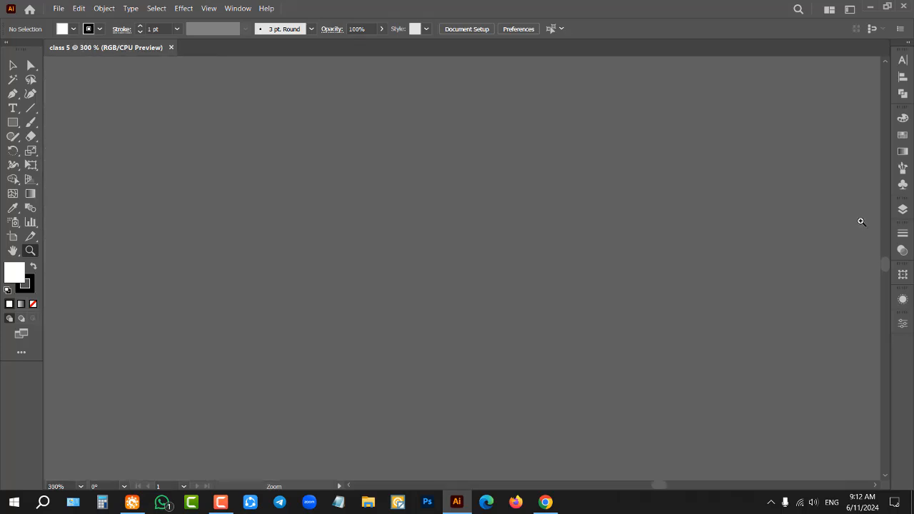
click(702, 256)
click(703, 257)
click(350, 266)
scroll(424, 213, down, 9)
scroll(424, 215, down, 4)
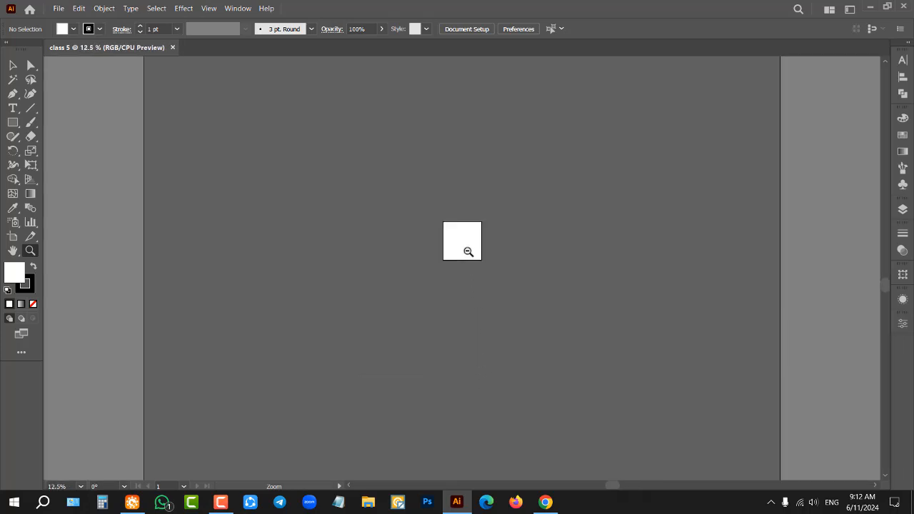
Step: Zoom out to 8.33% to see the whole canvas, and magnify the artboard to 66.67%
scroll(467, 257, down, 1)
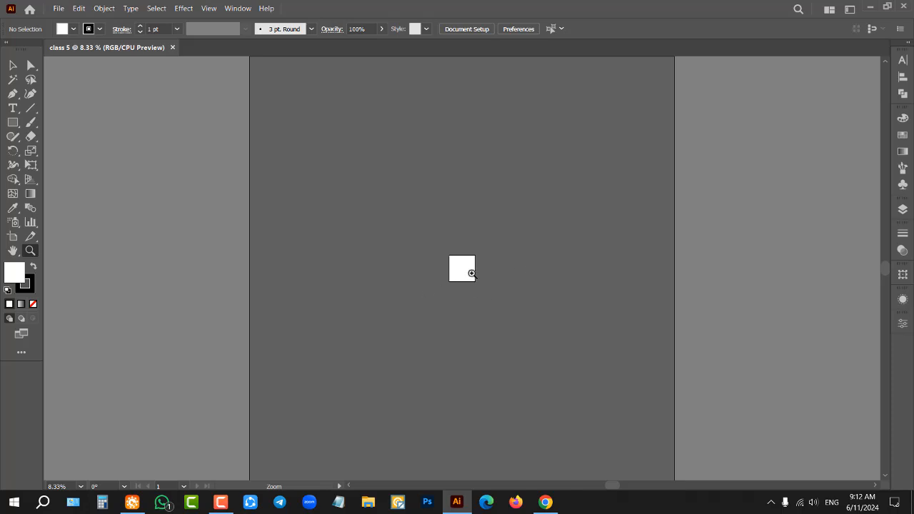
scroll(471, 272, up, 4)
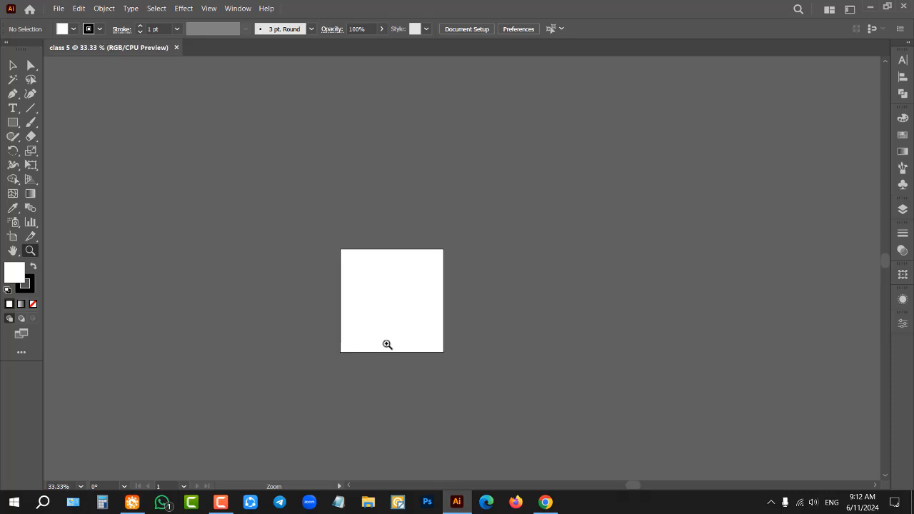
click(387, 343)
click(536, 178)
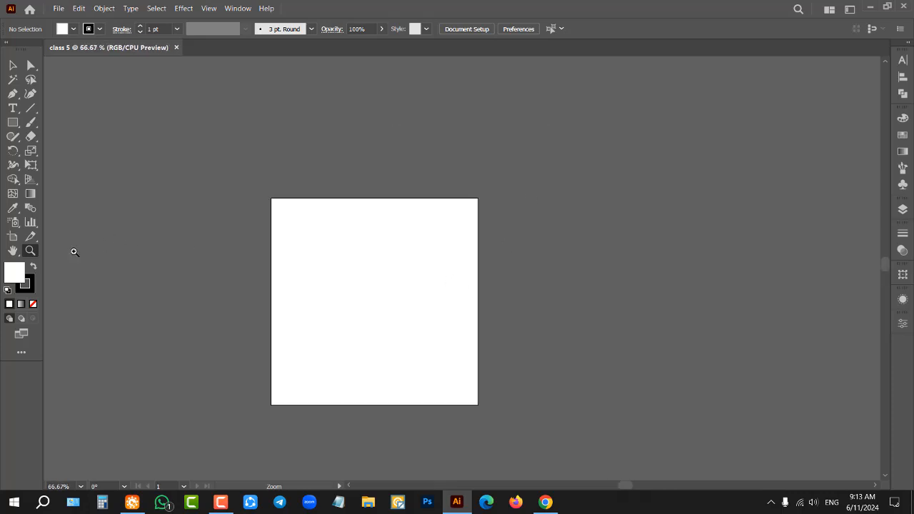
Step: With the Selection tool active, magnify the artboard to 800% and reduce the view to 16.67%
click(12, 66)
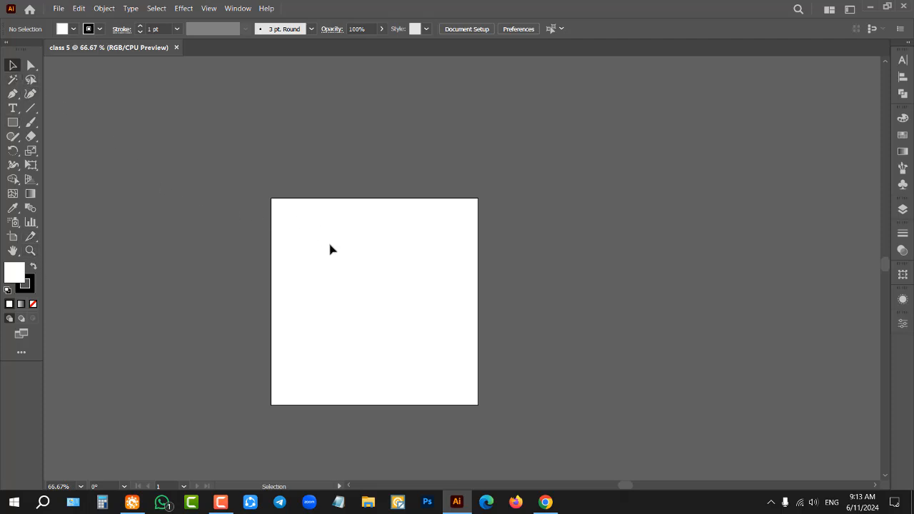
scroll(435, 210, down, 2)
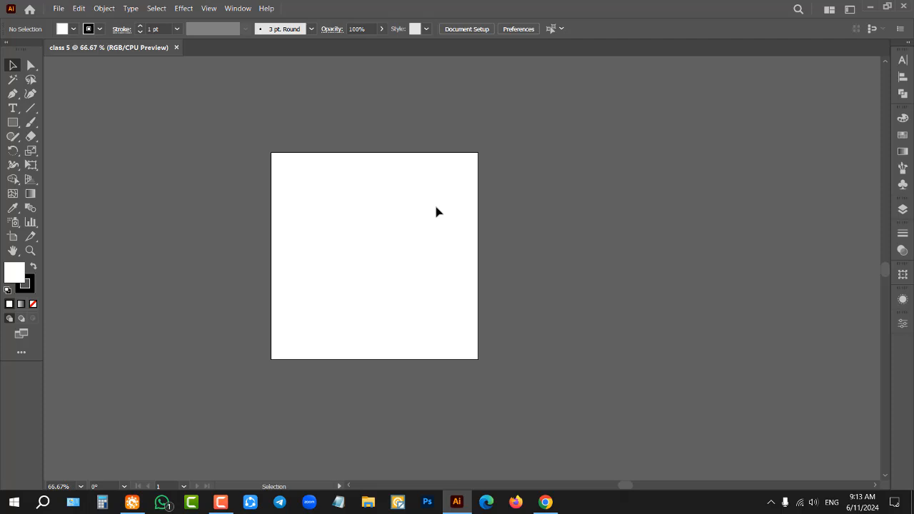
key(ctrl+plus)
key(ctrl+plus)
key(ctrl+plus)
key(ctrl+plus)
key(ctrl+plus)
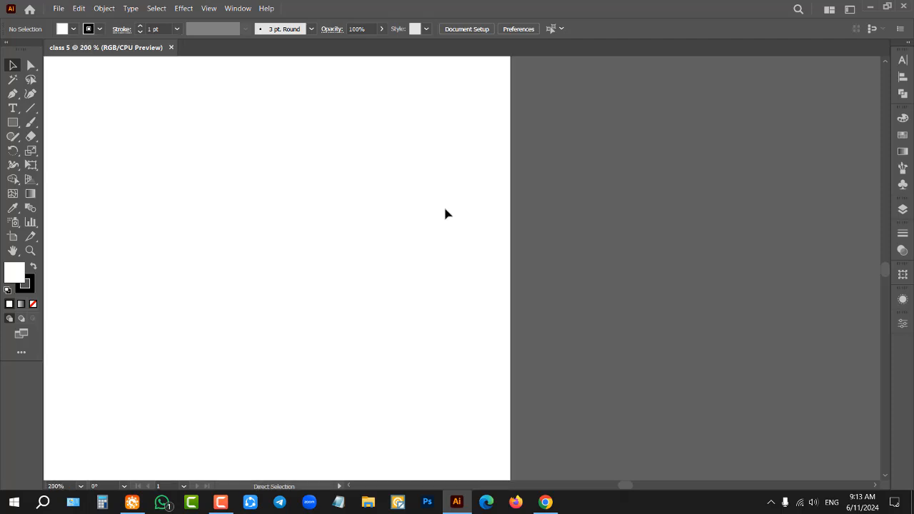
key(ctrl+plus)
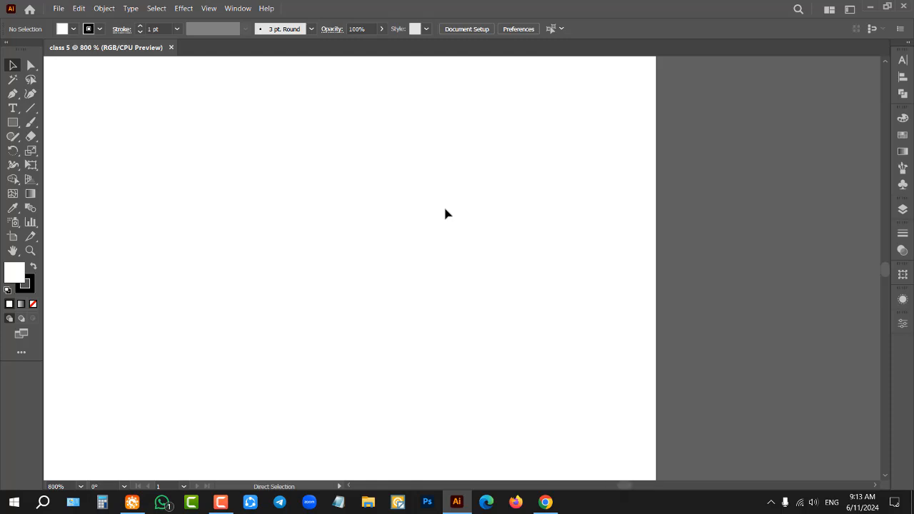
key(ctrl+minus)
key(ctrl+minus)
key(ctrl+minus)
key(ctrl+minus)
key(ctrl+minus)
key(ctrl+minus)
key(ctrl+minus)
key(ctrl+minus)
key(ctrl+minus)
key(ctrl+minus)
key(ctrl+minus)
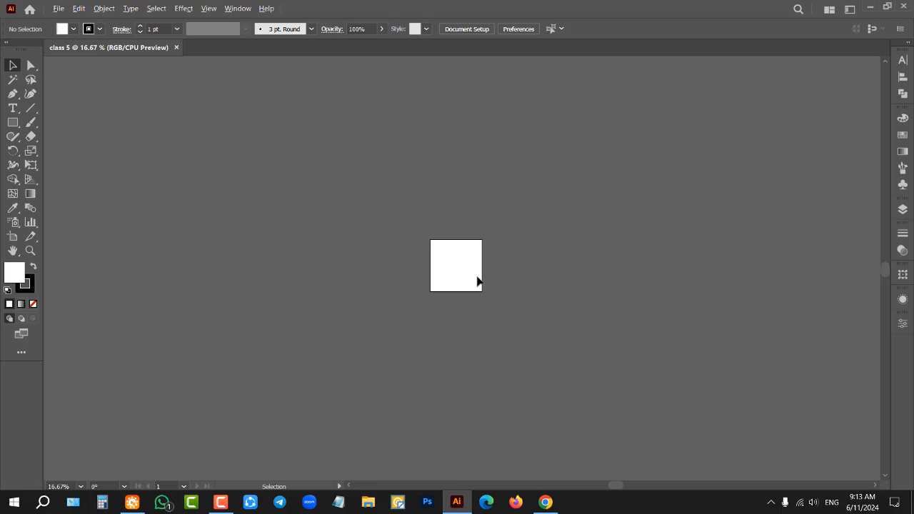
Step: Examine the artboard by zooming in and out around its interior, up to 300% and back to 16.67%
scroll(477, 280, up, 4)
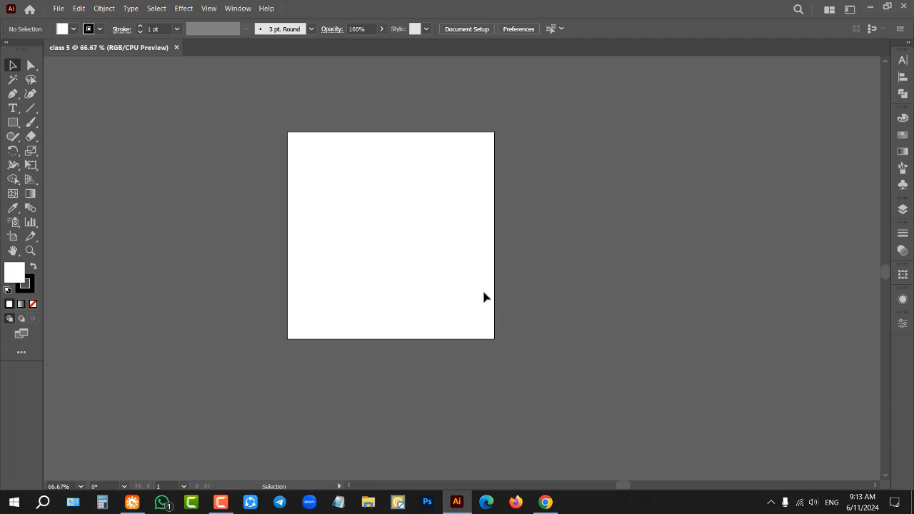
scroll(483, 297, up, 1)
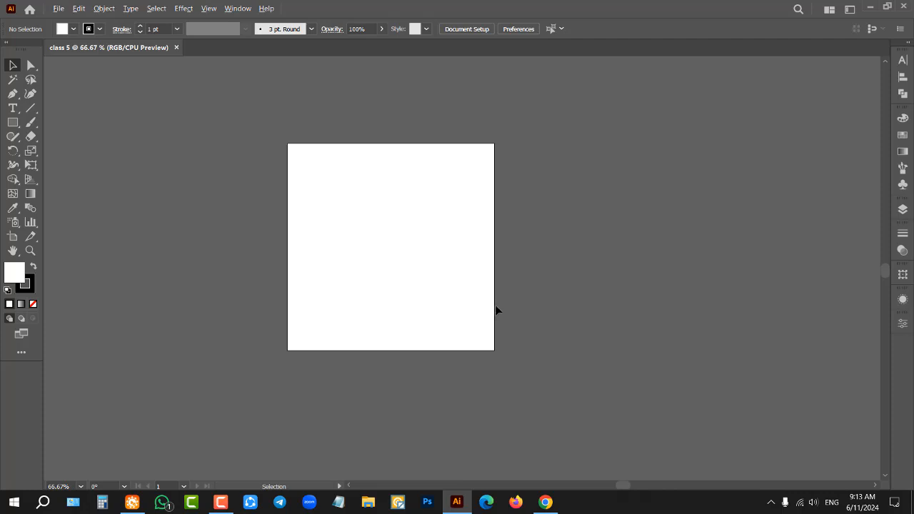
scroll(502, 244, down, 4)
scroll(515, 257, up, 4)
scroll(515, 257, down, 4)
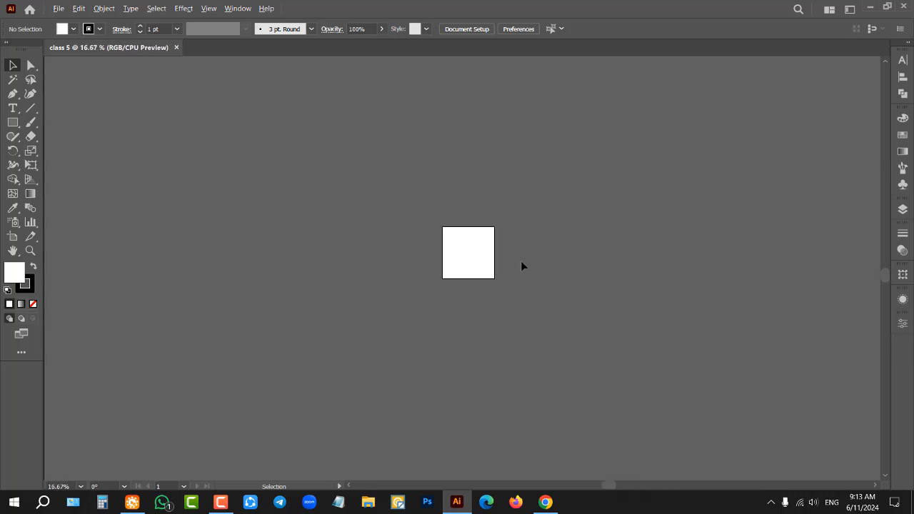
scroll(477, 260, up, 4)
scroll(478, 246, up, 4)
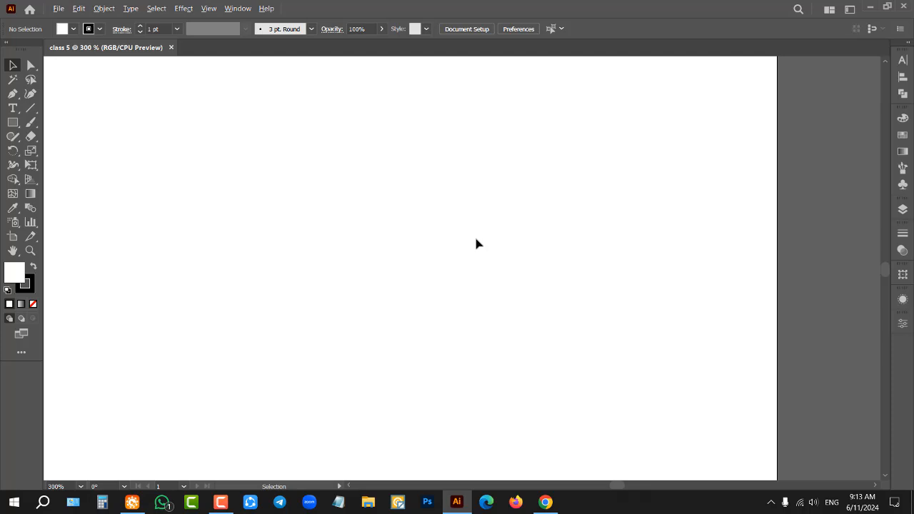
scroll(476, 240, down, 11)
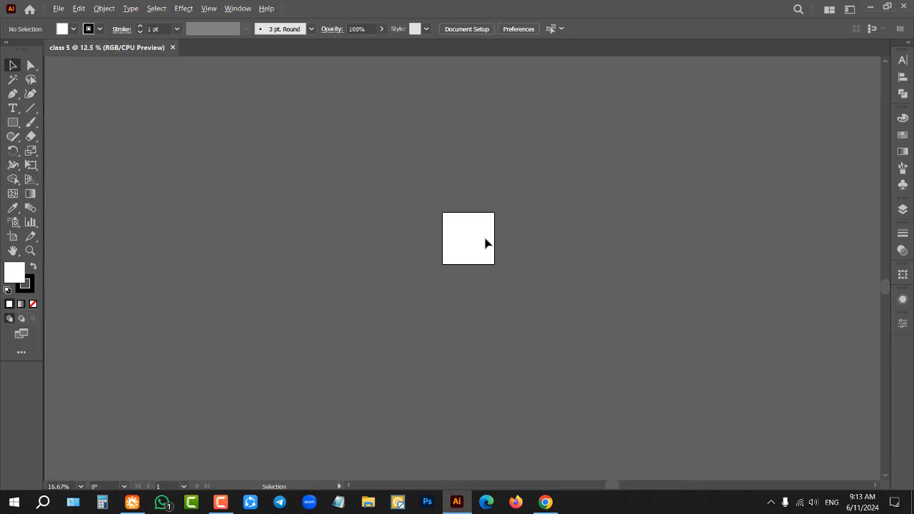
scroll(462, 272, up, 9)
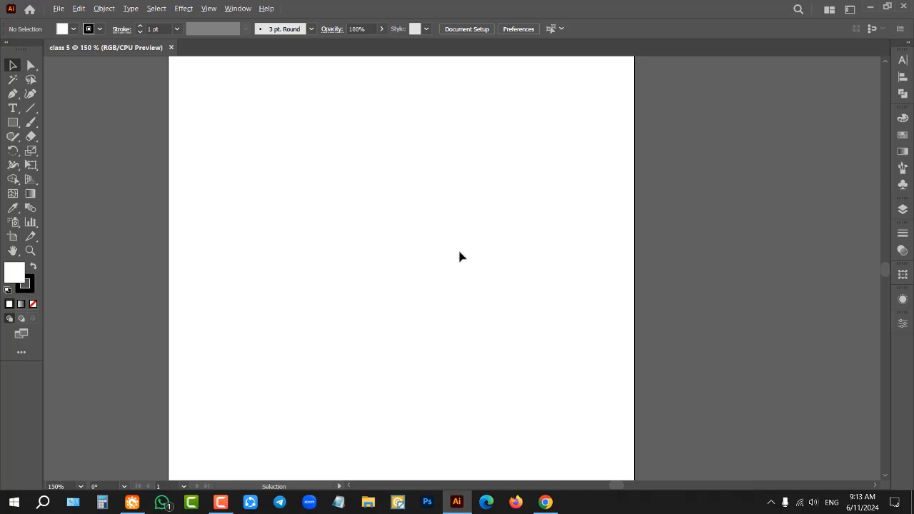
scroll(350, 278, down, 3)
scroll(811, 215, down, 3)
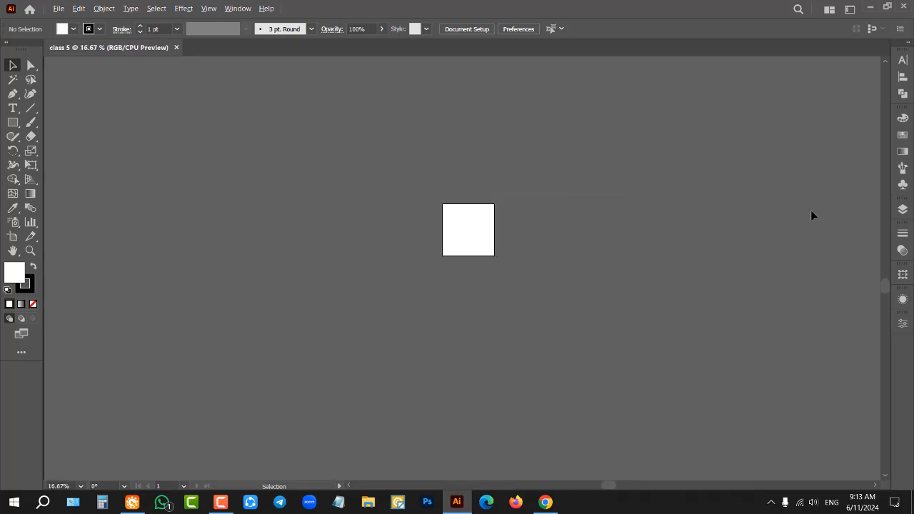
Step: Zoom in and out around the artboard's upper-right corner up to 300%, and finish with the whole artboard at 100%
scroll(430, 224, up, 4)
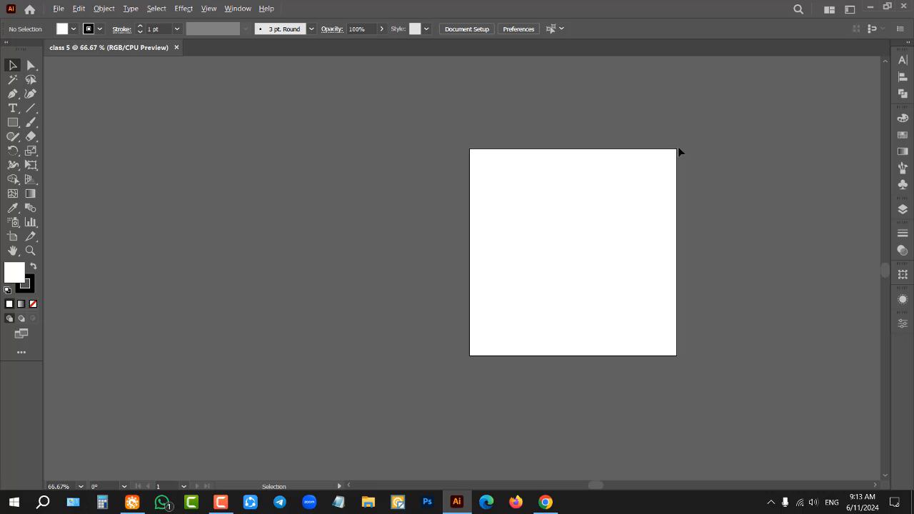
scroll(677, 144, up, 3)
scroll(674, 151, down, 3)
scroll(675, 151, up, 5)
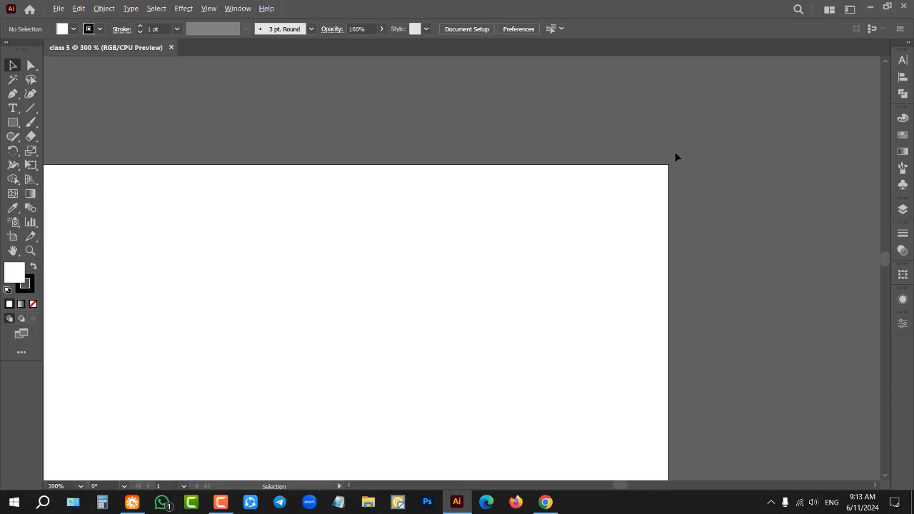
scroll(675, 156, down, 1)
scroll(675, 161, up, 1)
scroll(675, 164, down, 4)
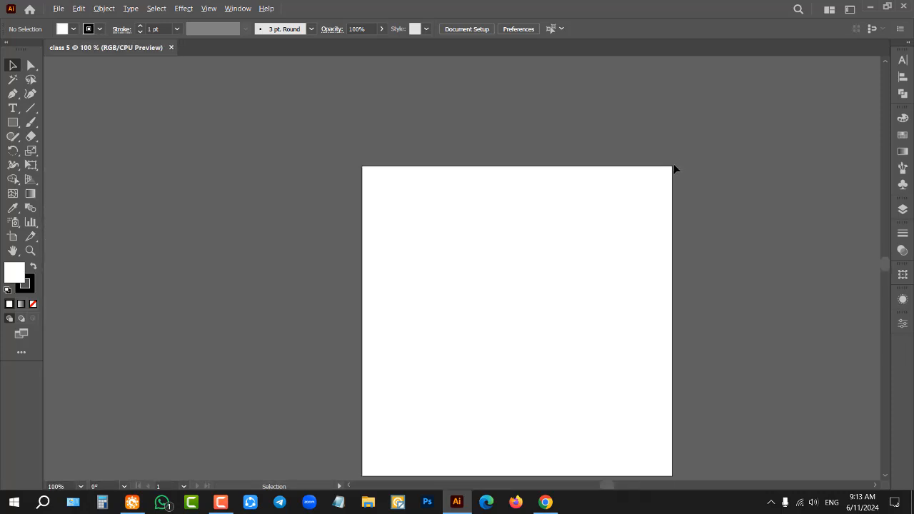
scroll(599, 172, down, 2)
scroll(456, 189, down, 1)
scroll(572, 189, up, 1)
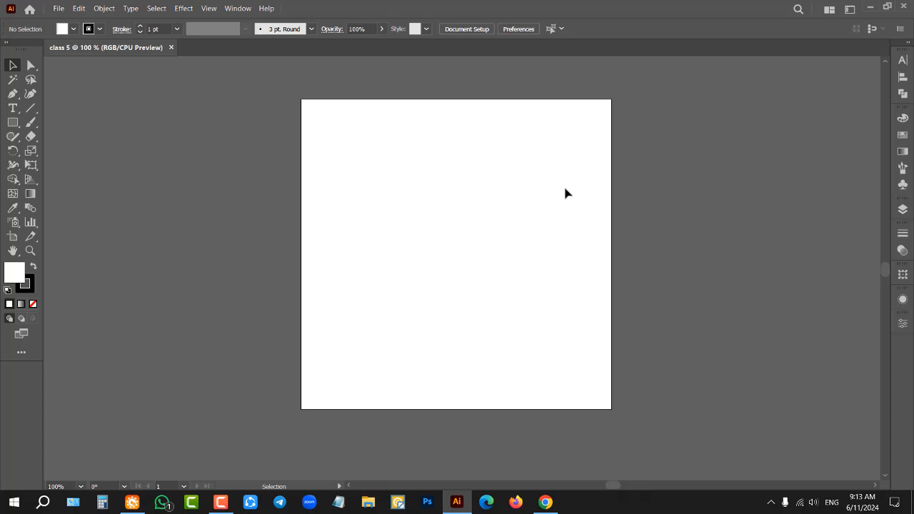
Step: Use the Zoom tool to magnify the artboard to 200% and reduce it to 66.67%
click(30, 251)
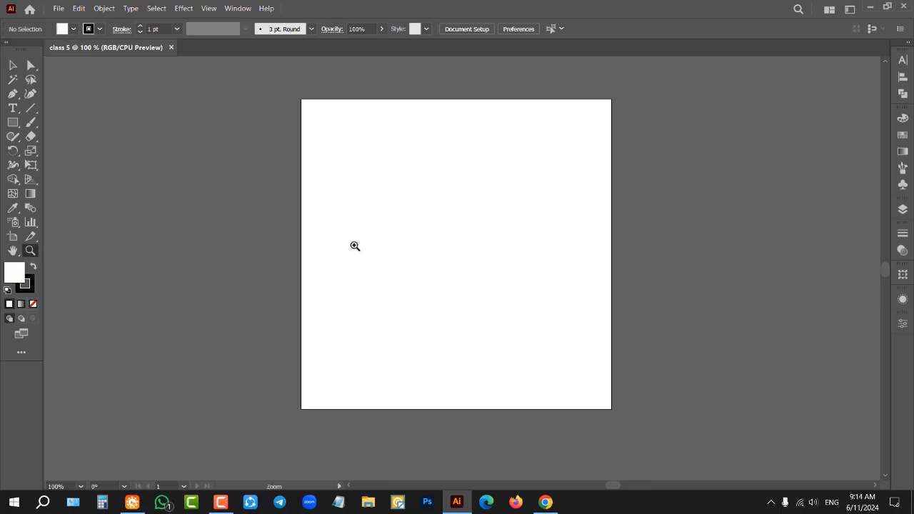
click(444, 243)
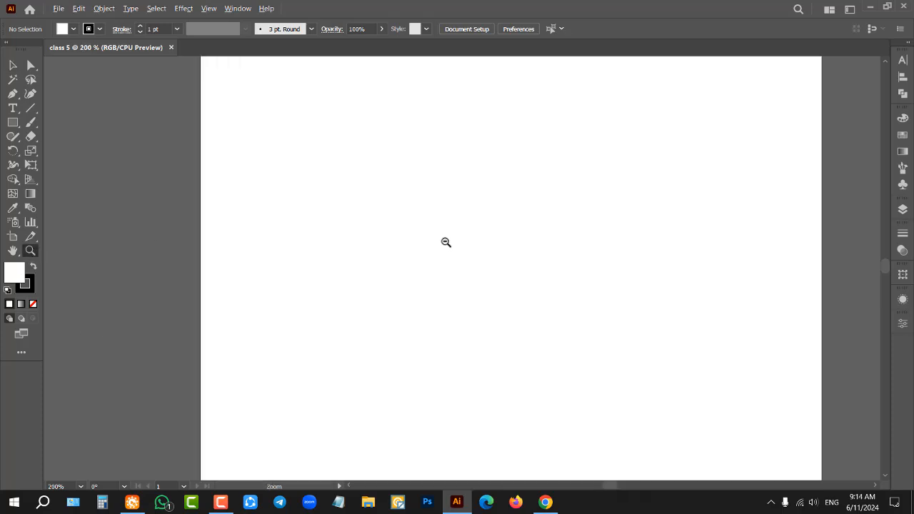
alt+click(444, 243)
alt+click(444, 243)
alt+click(444, 241)
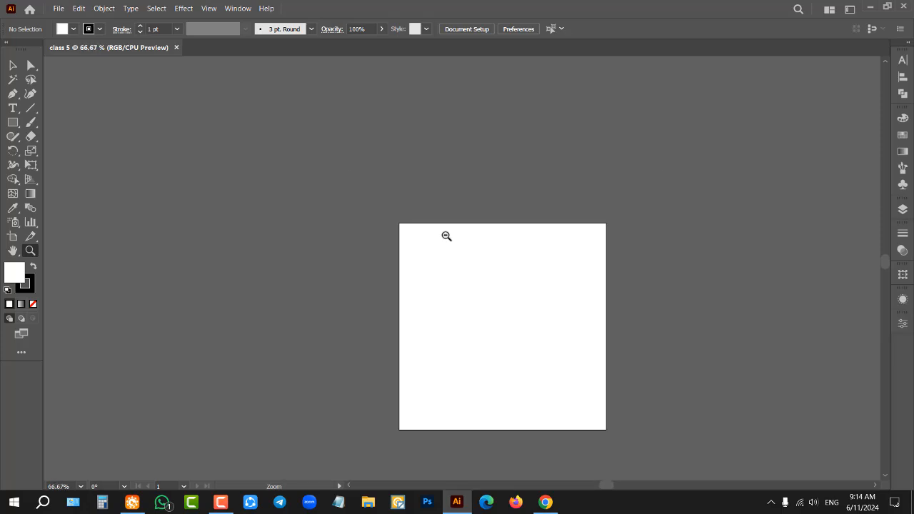
scroll(434, 227, down, 1)
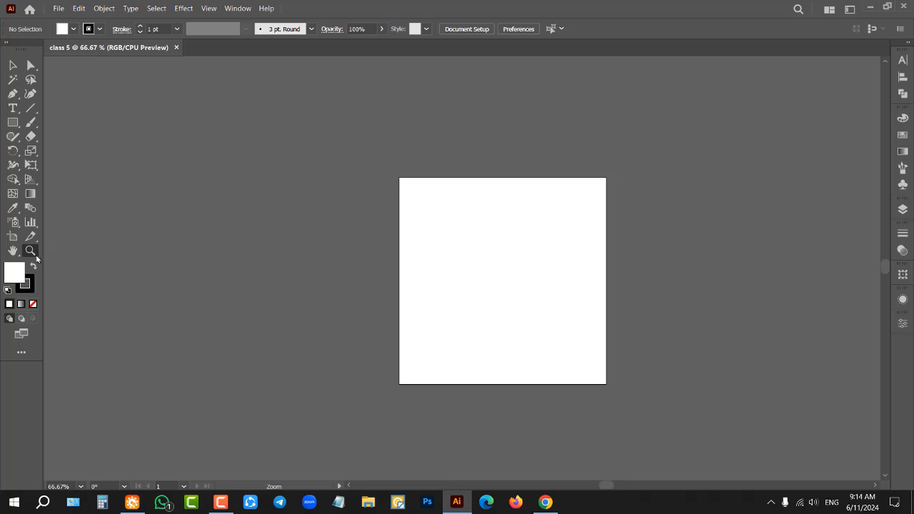
Step: Show the list of all tools and choose the Advanced toolbar layout
click(23, 355)
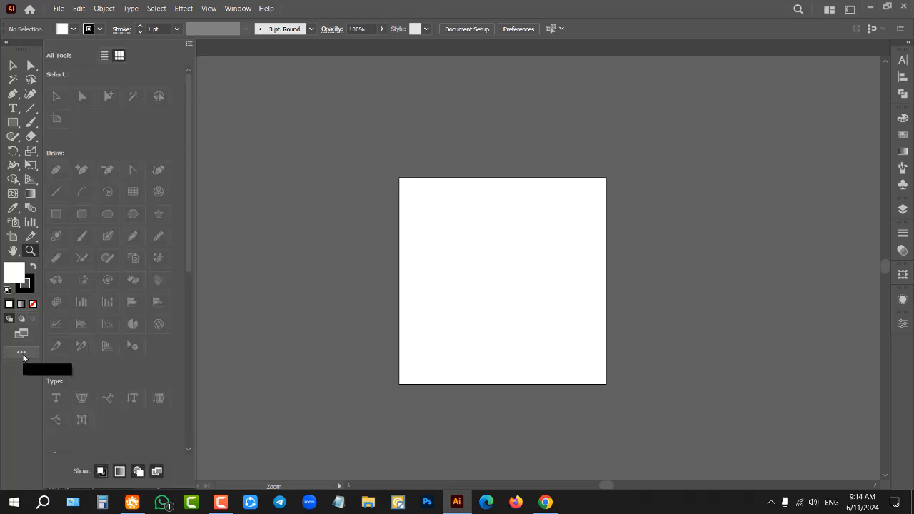
click(190, 44)
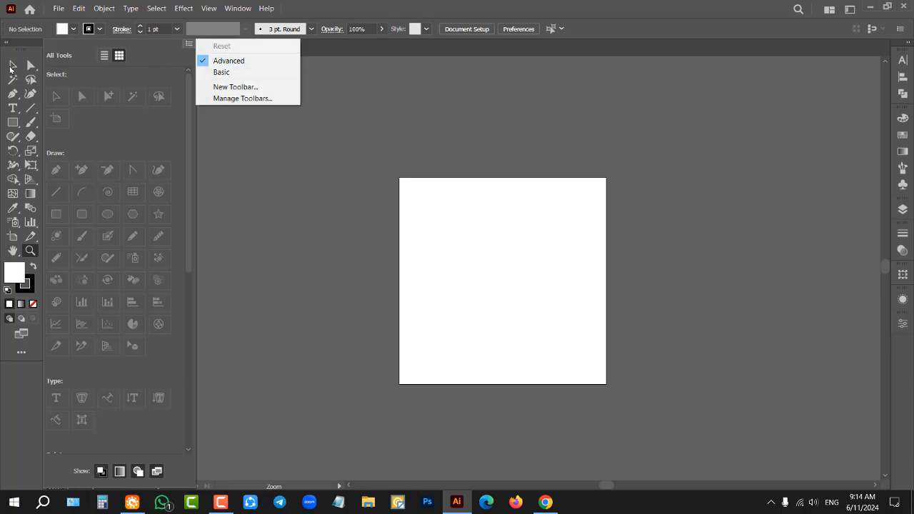
click(229, 61)
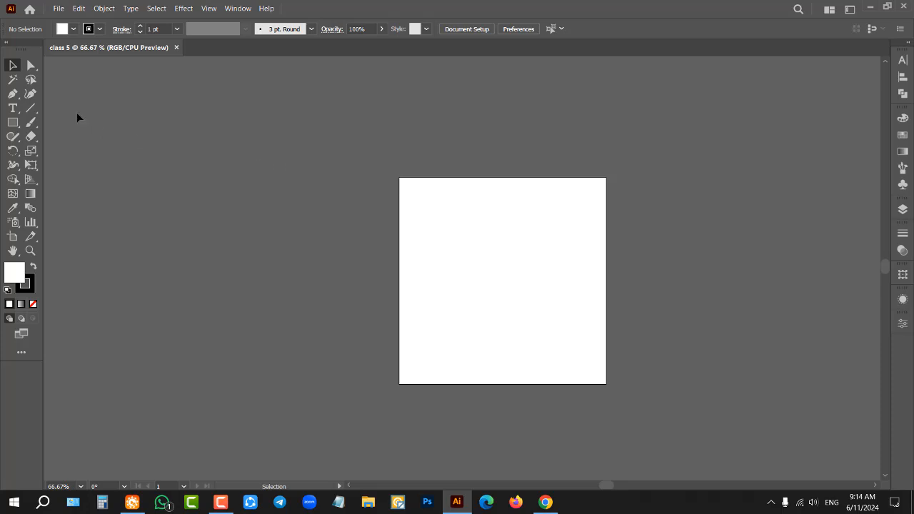
Step: Zoom out to 16.67% and enlarge the artboard view to 50%
key(ctrl+minus)
key(ctrl+minus)
key(ctrl+minus)
key(ctrl+minus)
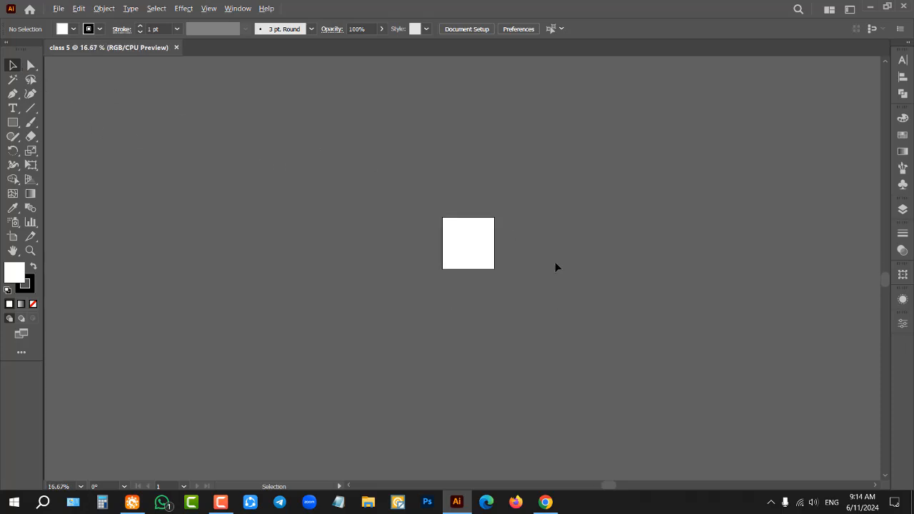
scroll(529, 246, up, 3)
Step: Magnify the artboard to 300% with the Zoom tool, zoom back out, and bring the view to 100%
click(30, 250)
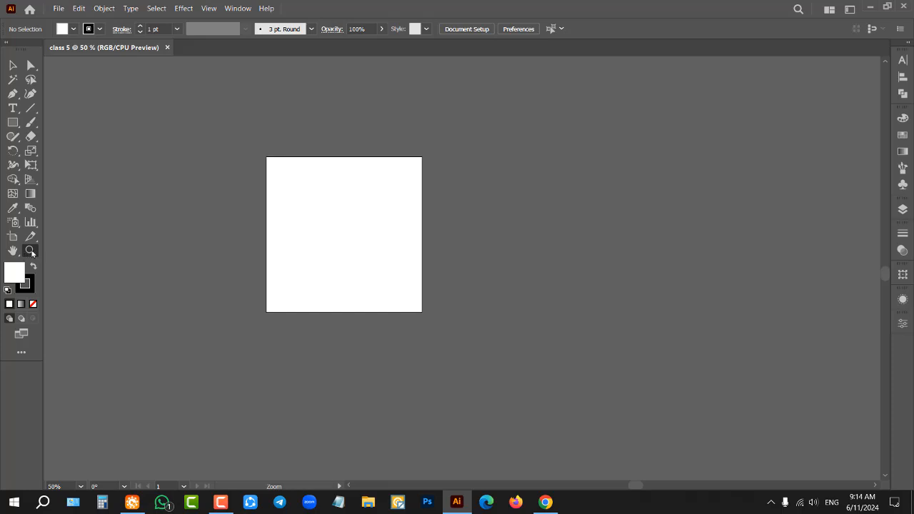
click(359, 219)
click(678, 316)
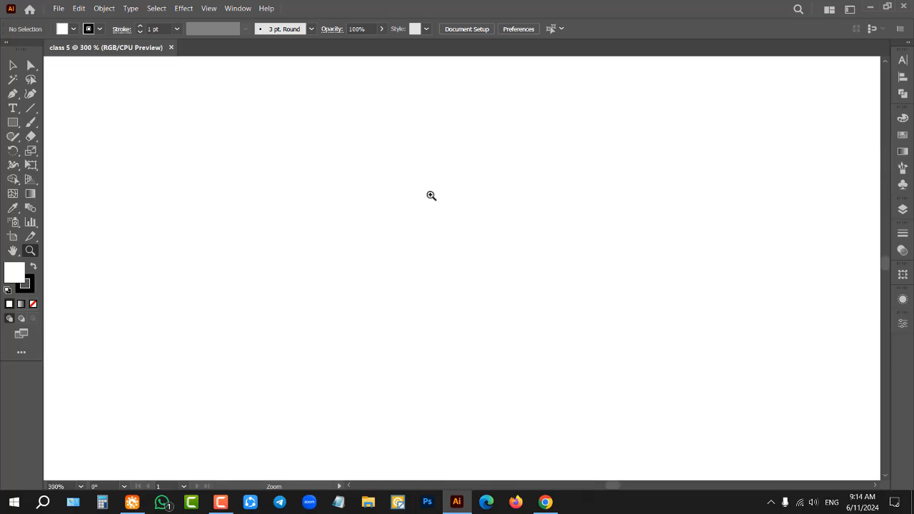
alt+click(431, 196)
alt+click(431, 196)
alt+click(431, 195)
alt+click(431, 196)
alt+click(433, 195)
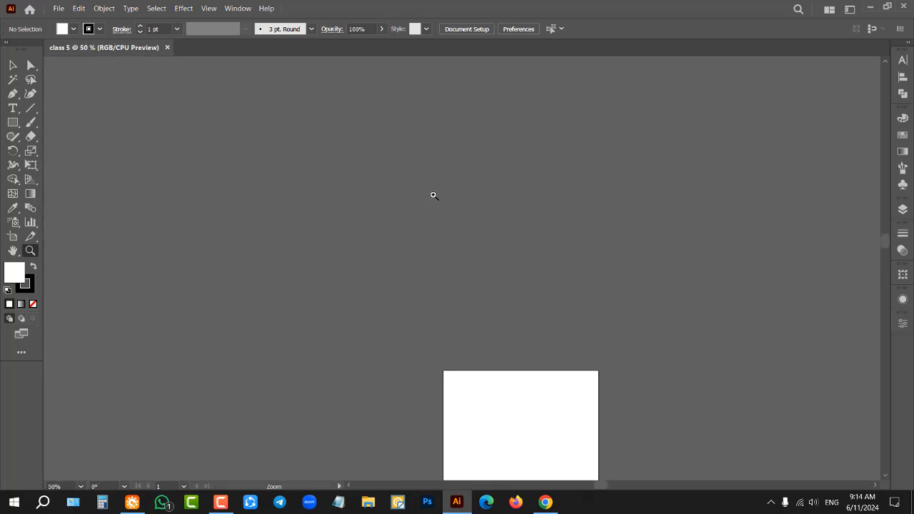
scroll(434, 197, down, 10)
click(698, 236)
click(698, 237)
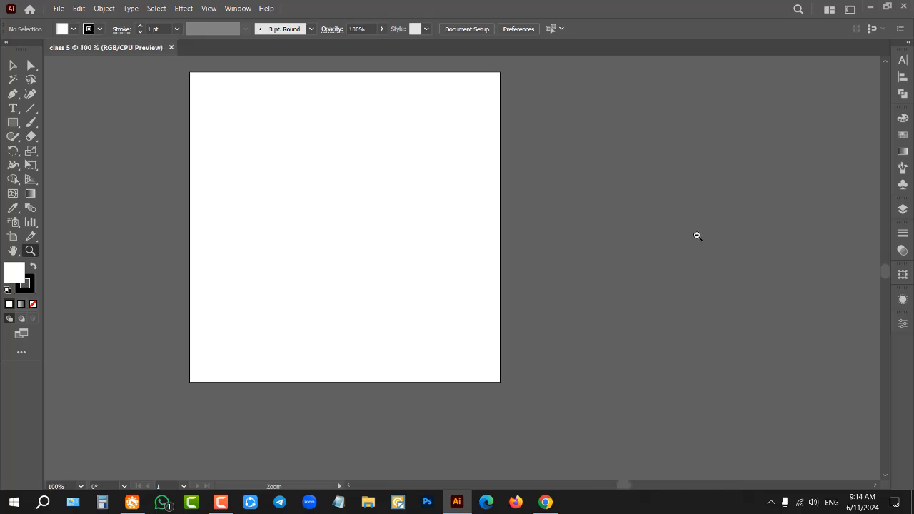
Step: Return to the Selection tool, magnify the artboard to 600%, and reduce the view to 25%
click(13, 80)
click(12, 67)
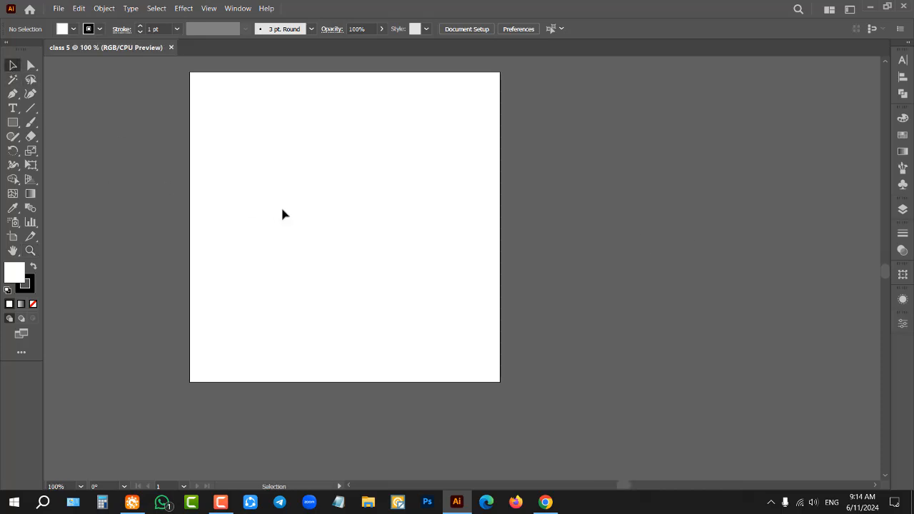
key(a)
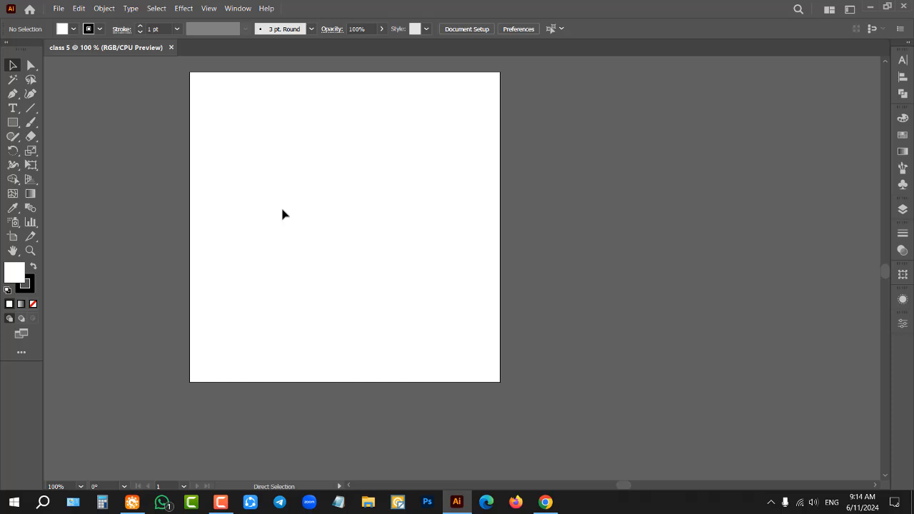
key(ctrl+plus)
key(ctrl+plus)
key(ctrl+plus)
key(ctrl+plus)
key(ctrl+plus)
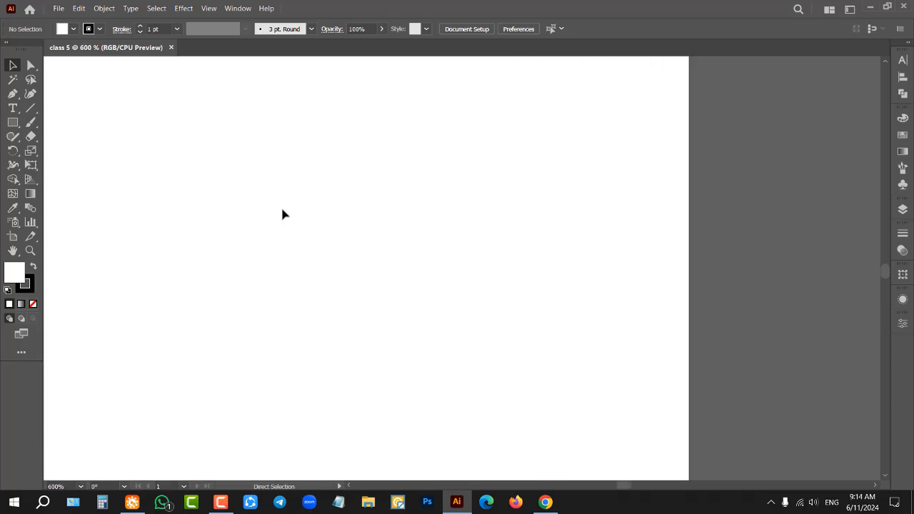
key(ctrl+minus)
key(ctrl+minus)
key(ctrl+minus)
key(ctrl+minus)
key(ctrl+minus)
key(ctrl+minus)
key(ctrl+minus)
key(ctrl+minus)
key(ctrl+minus)
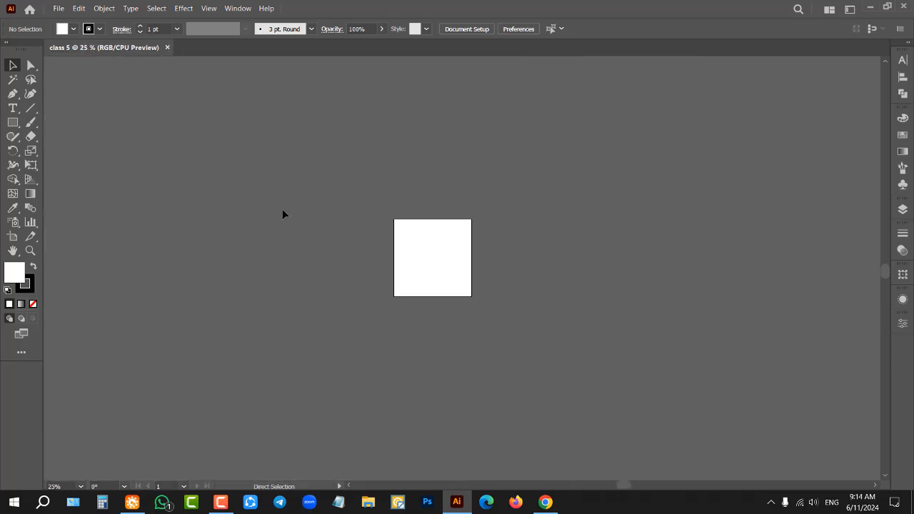
Step: Enlarge the artboard view to 100% and scroll it vertically
key(ctrl+plus)
key(ctrl+plus)
key(ctrl+plus)
key(ctrl+plus)
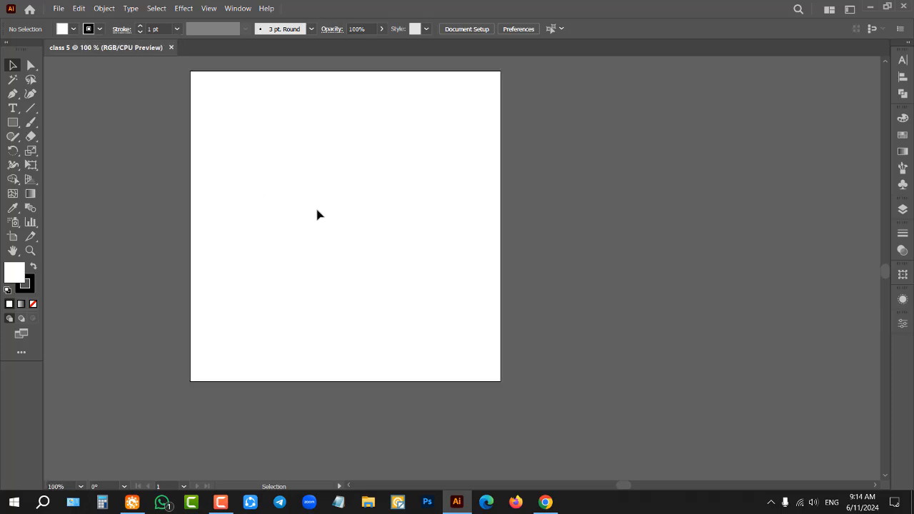
scroll(388, 234, up, 2)
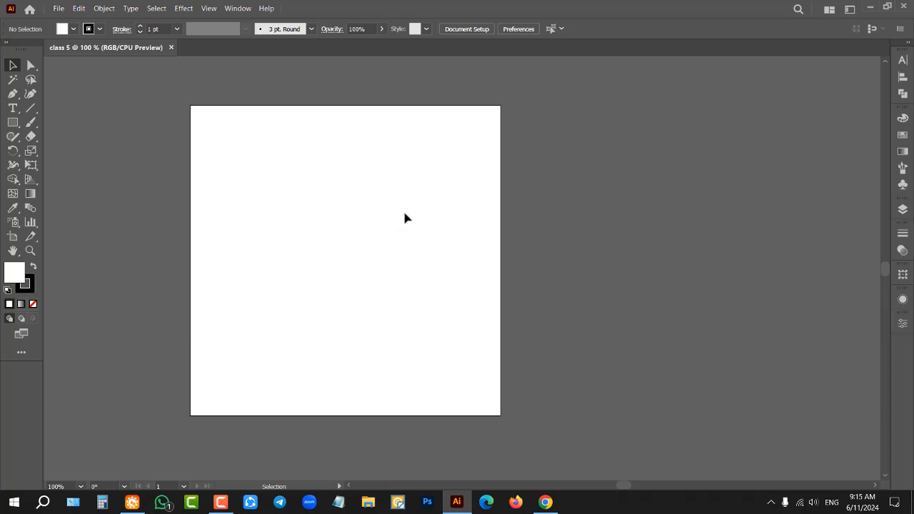
Step: Magnify the view to 150% and bring it back to 66.67%
scroll(418, 214, down, 1)
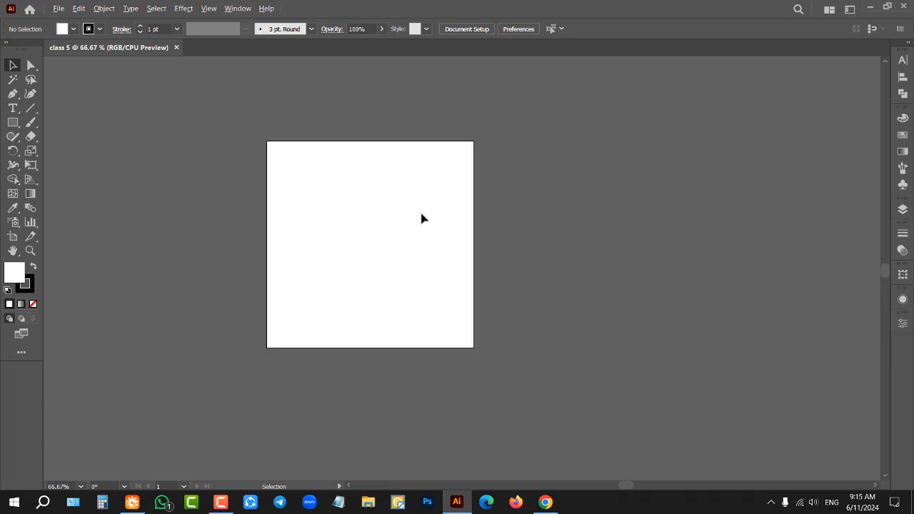
scroll(421, 218, down, 3)
scroll(414, 222, up, 5)
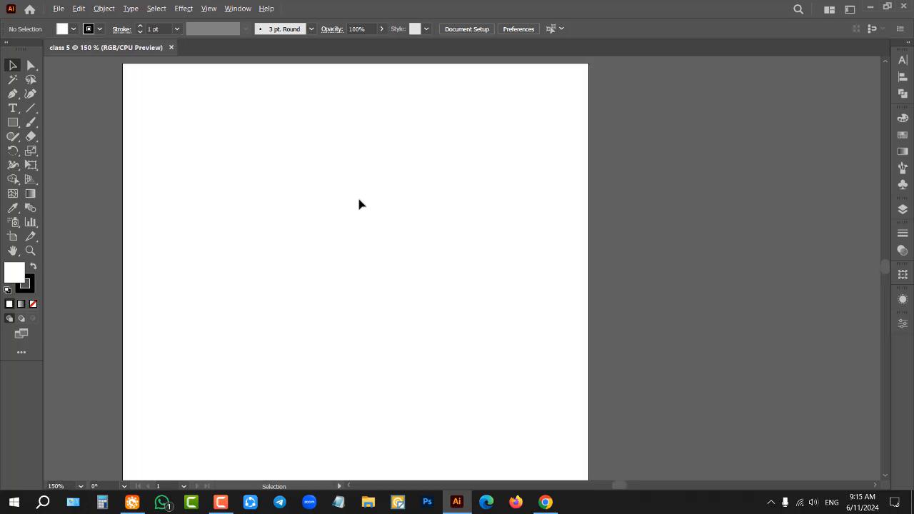
scroll(517, 187, down, 2)
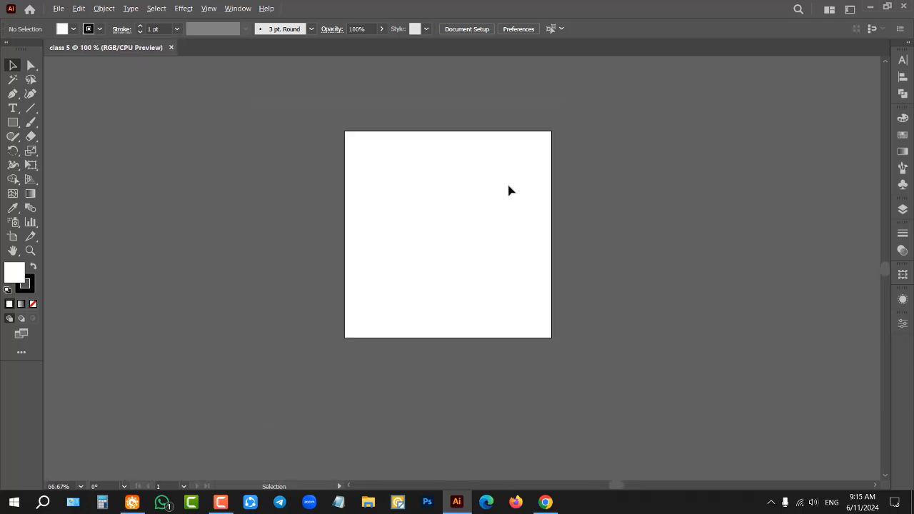
scroll(509, 190, up, 3)
scroll(507, 189, down, 3)
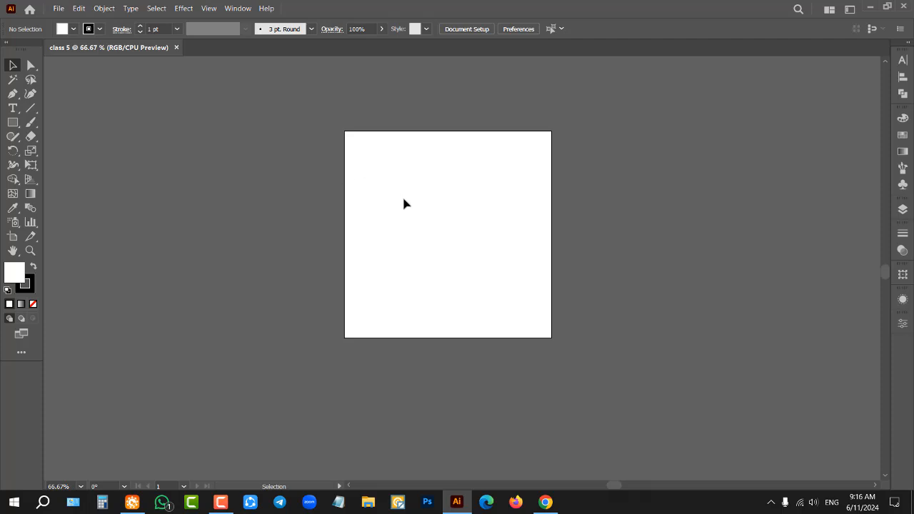
Step: Pan the view around the artboard with the temporary Hand tool and bring the artboard back to the middle
drag(475, 198, 392, 168)
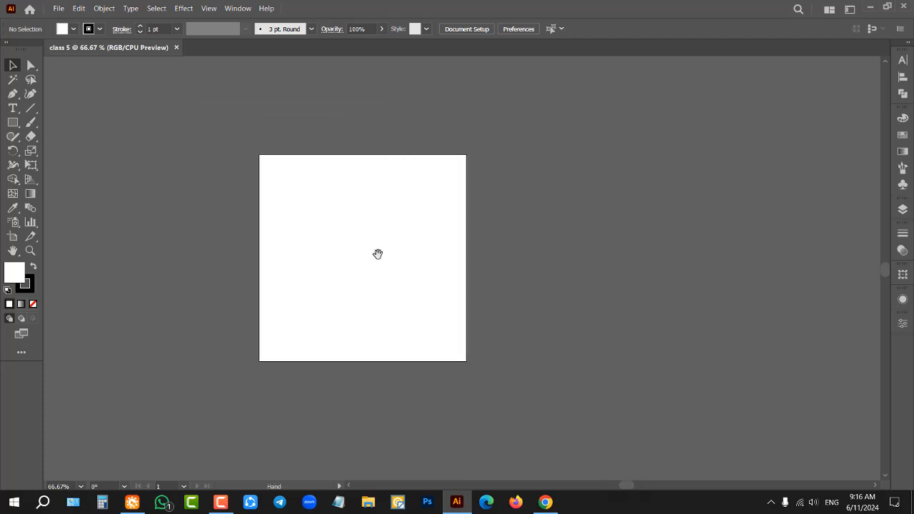
drag(378, 222, 234, 219)
drag(620, 236, 381, 252)
drag(698, 251, 544, 255)
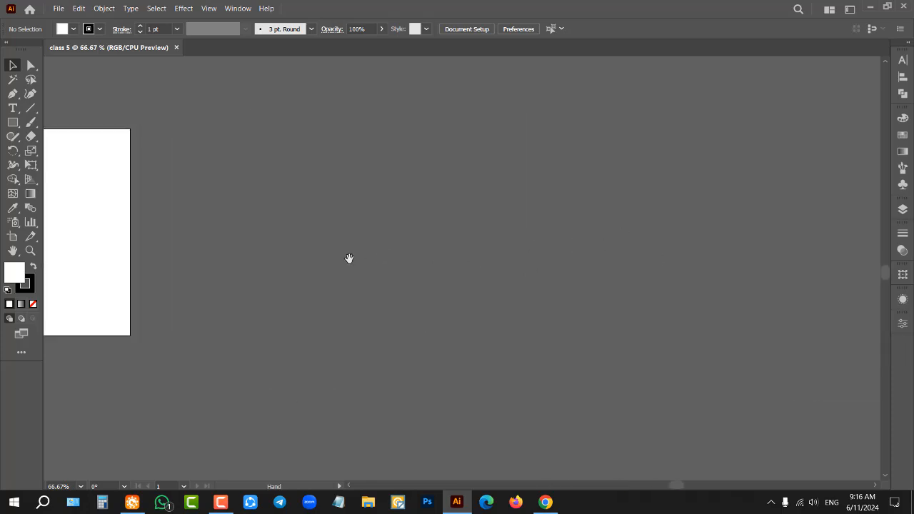
drag(349, 259, 774, 244)
drag(391, 243, 651, 184)
drag(798, 236, 547, 281)
key(space)
drag(465, 212, 485, 217)
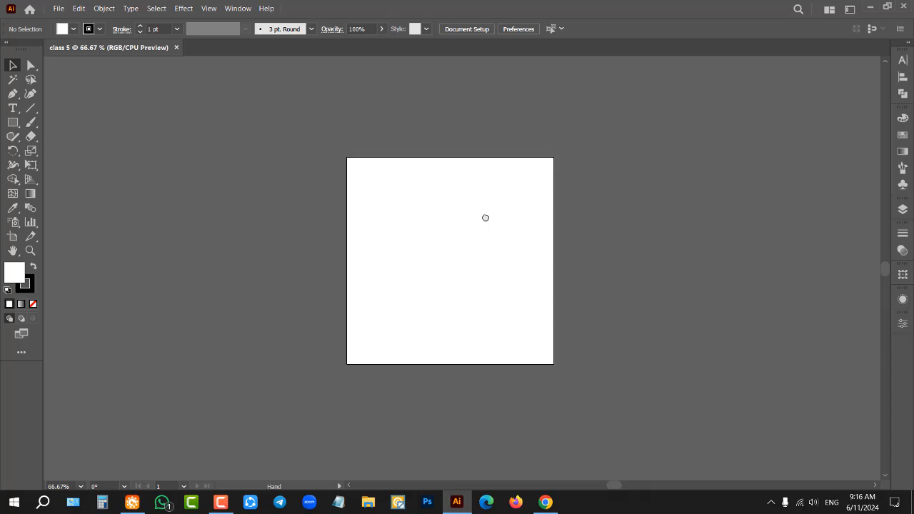
Step: Scroll the view vertically and horizontally until the artboard is out of sight
scroll(482, 207, down, 3)
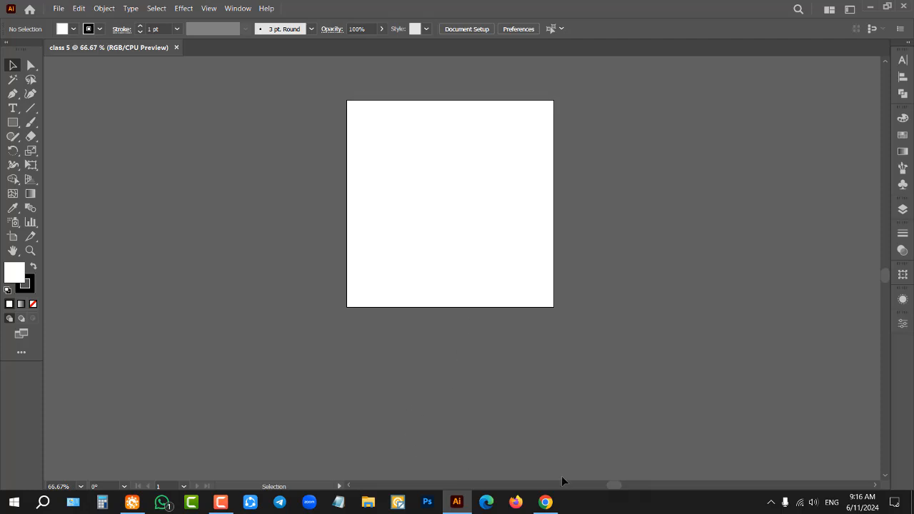
drag(616, 486, 661, 485)
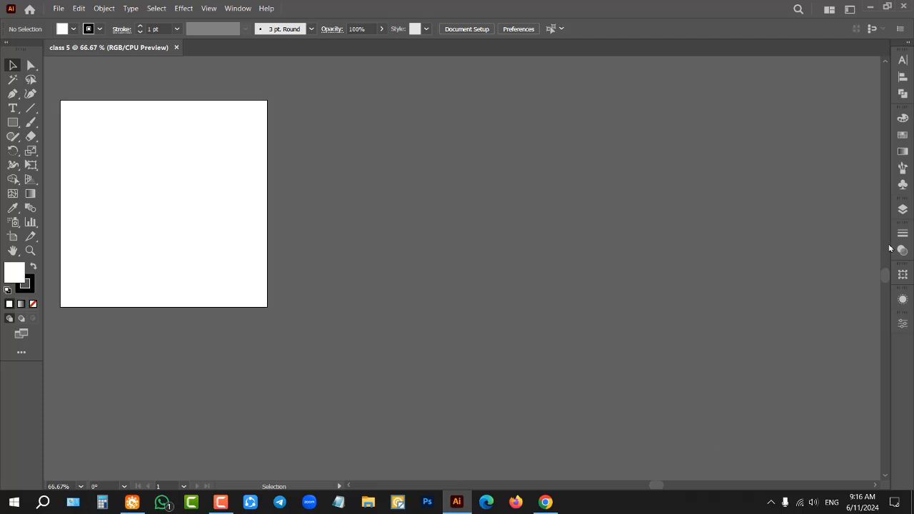
drag(885, 276, 885, 373)
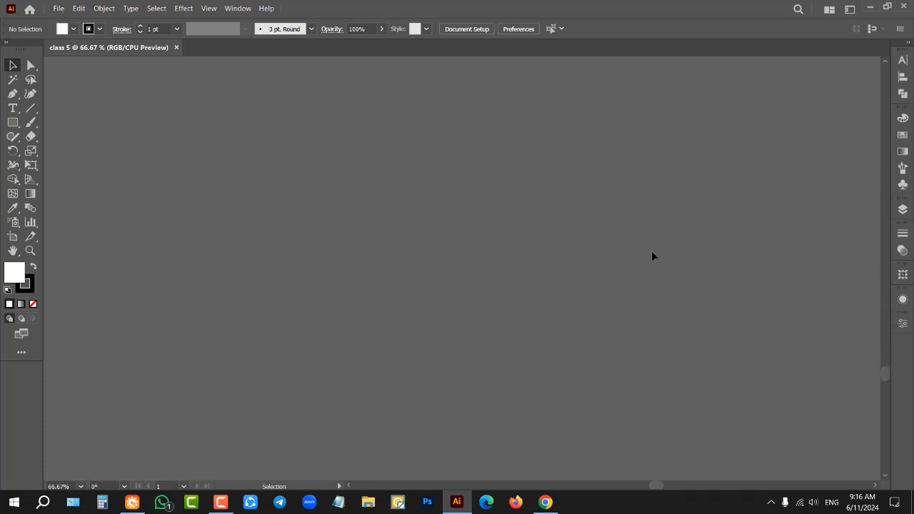
Step: Zoom out to 8.33% to locate the artboard, enlarge it to 50%, and pan it around the canvas
scroll(637, 204, down, 5)
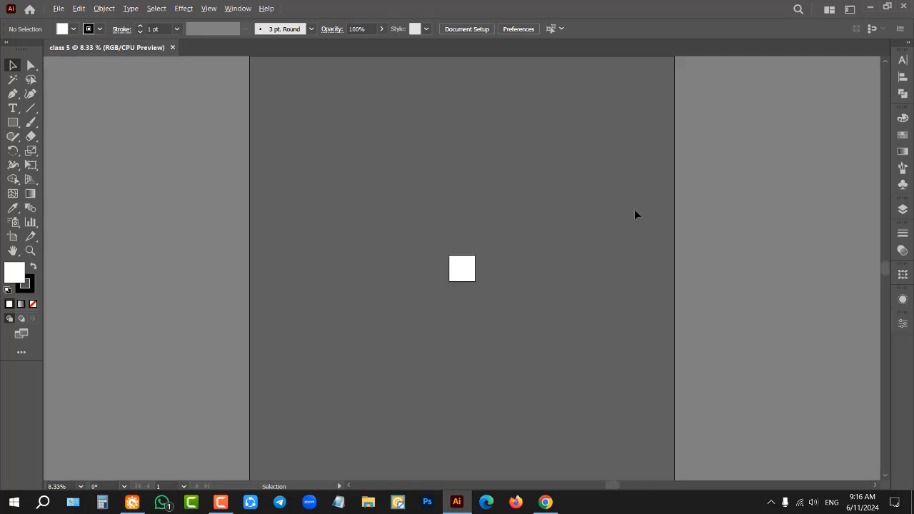
scroll(449, 271, up, 5)
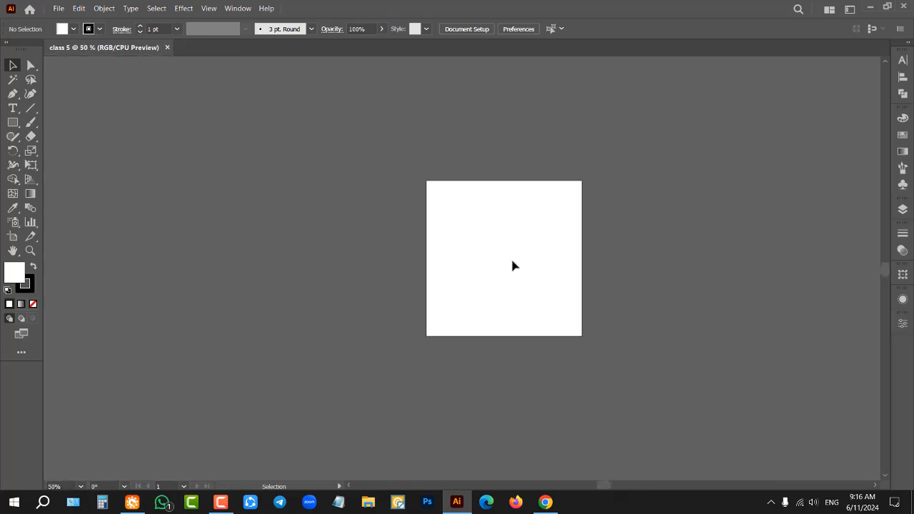
key(space)
drag(555, 249, 520, 204)
drag(349, 217, 569, 221)
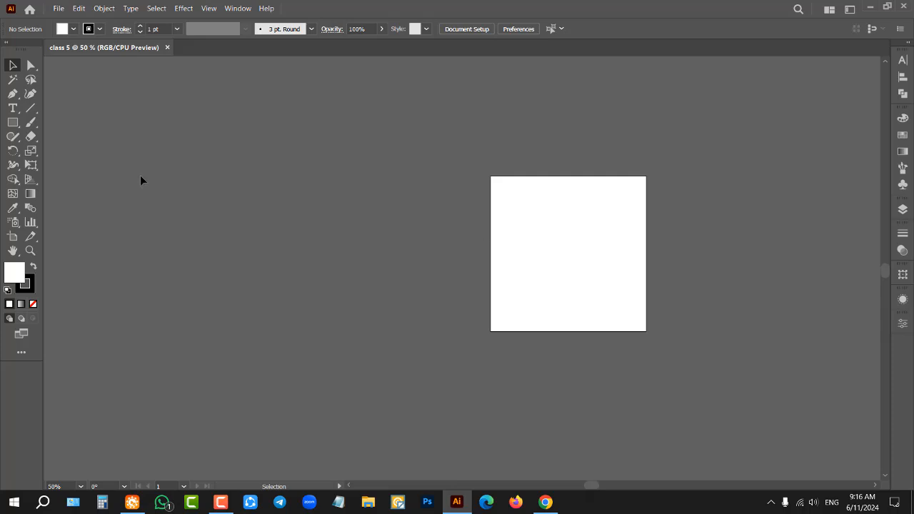
key(space)
drag(532, 230, 298, 207)
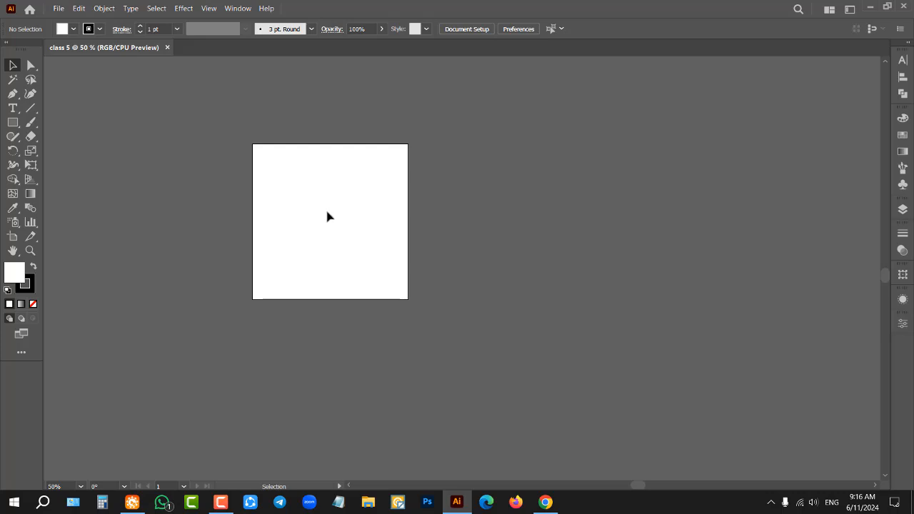
Step: Zoom to 66.67% and sweep selection marquees over the empty artboard with the Selection tool
scroll(241, 187, up, 1)
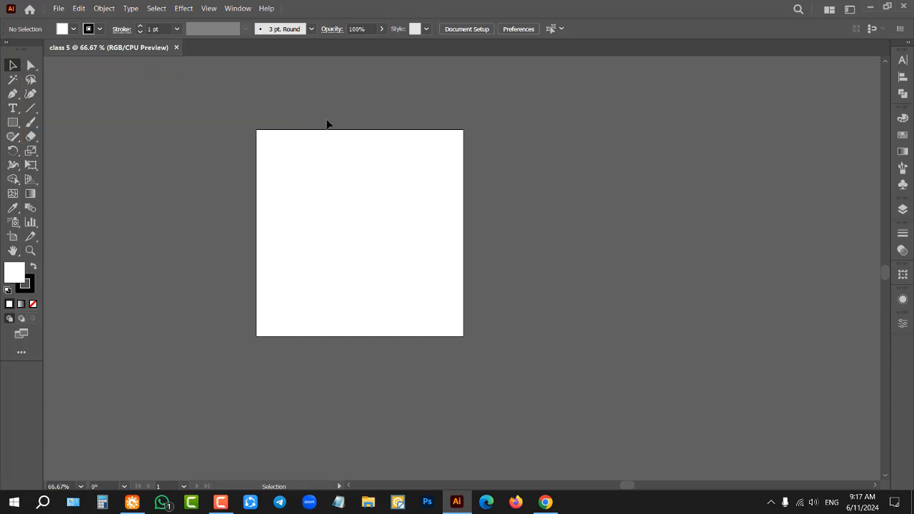
drag(330, 151, 402, 217)
drag(229, 100, 539, 334)
Step: Draw a four-point white shape beside the artboard with the Pen tool and remove it
click(13, 94)
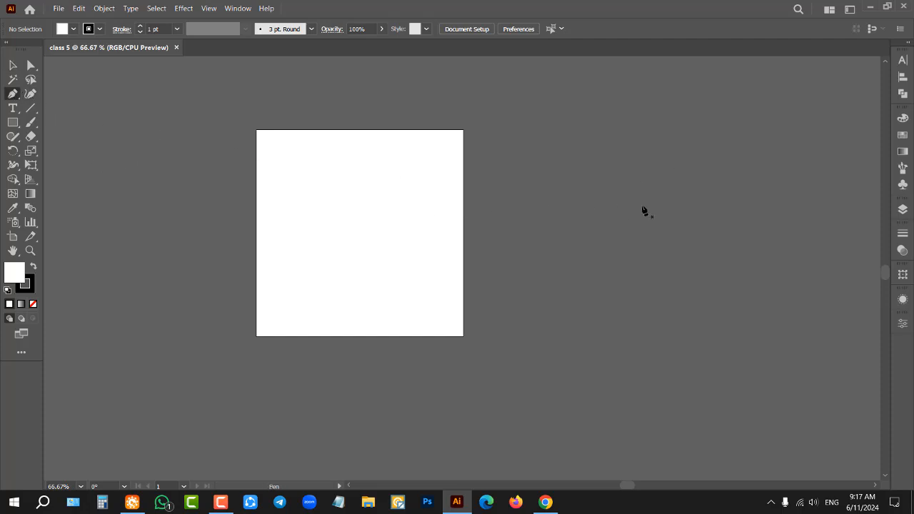
click(710, 161)
click(646, 246)
click(778, 273)
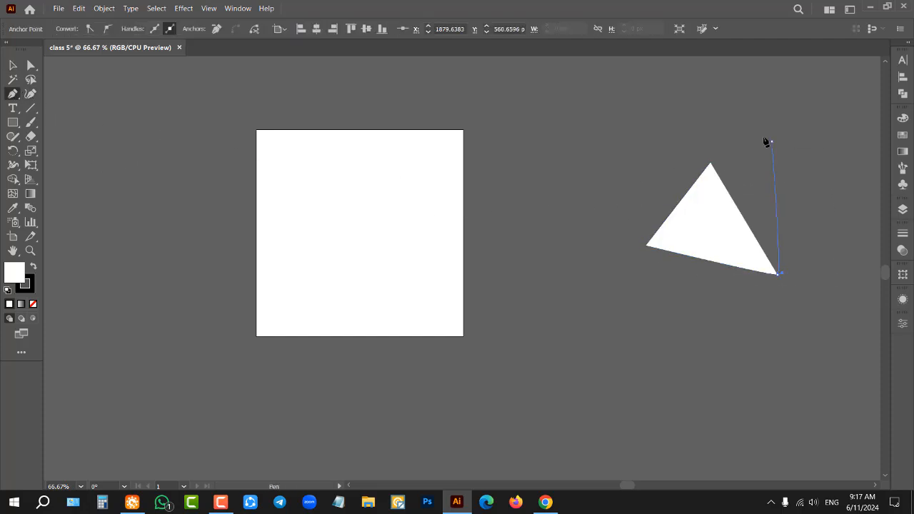
click(771, 142)
click(14, 66)
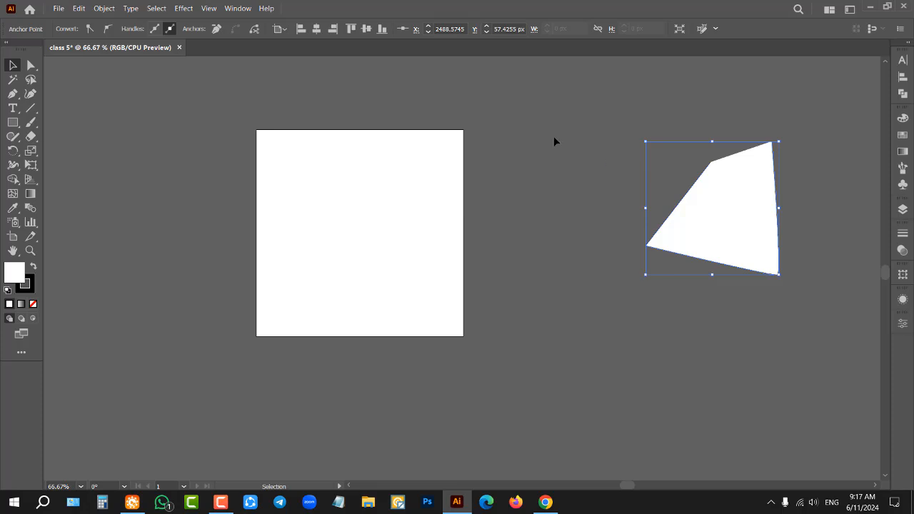
key(ctrl+z)
key(Delete)
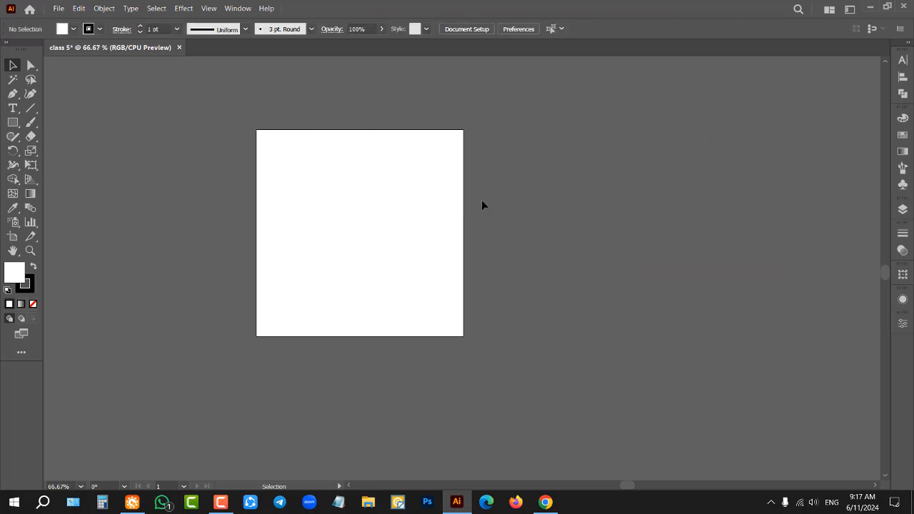
Step: Set the zoom to 100%, try the Direct Selection, Magic Wand and Lasso tools, and return to the Selection tool
alt+scroll(517, 204, down, 1)
alt+scroll(407, 214, up, 2)
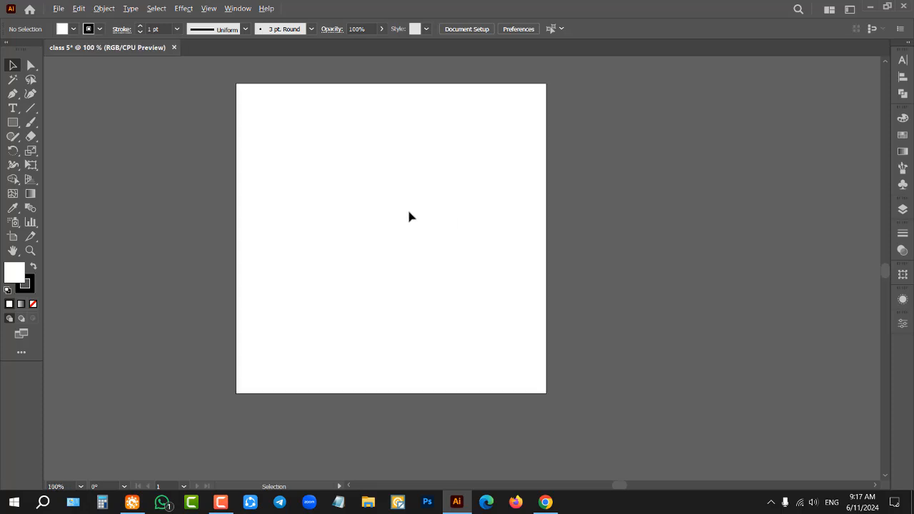
click(31, 67)
click(13, 79)
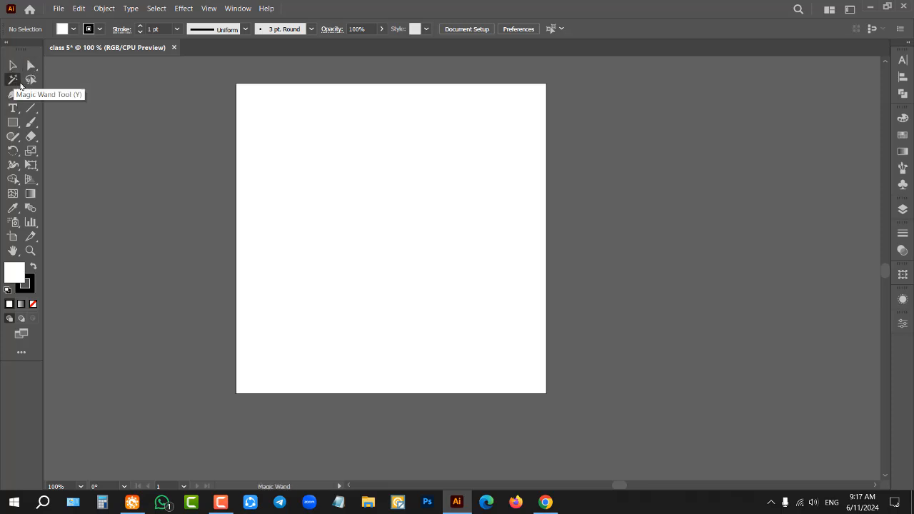
click(30, 81)
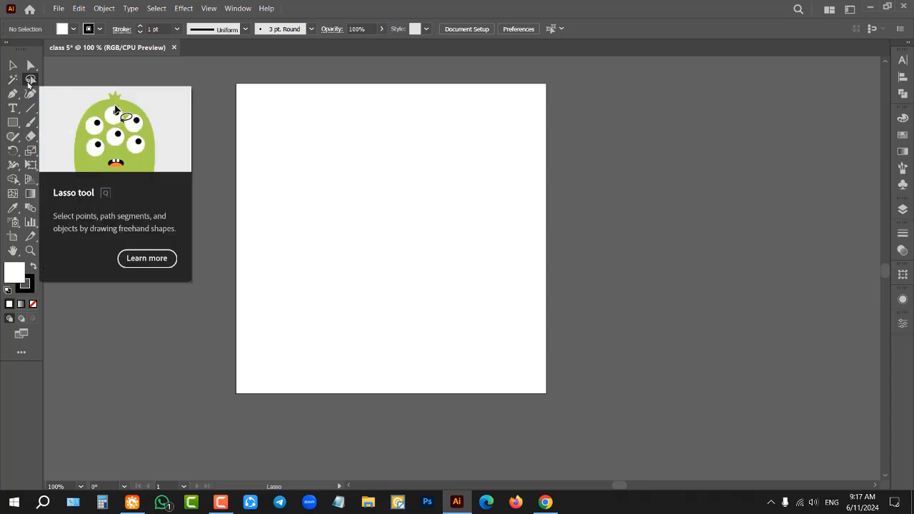
click(13, 65)
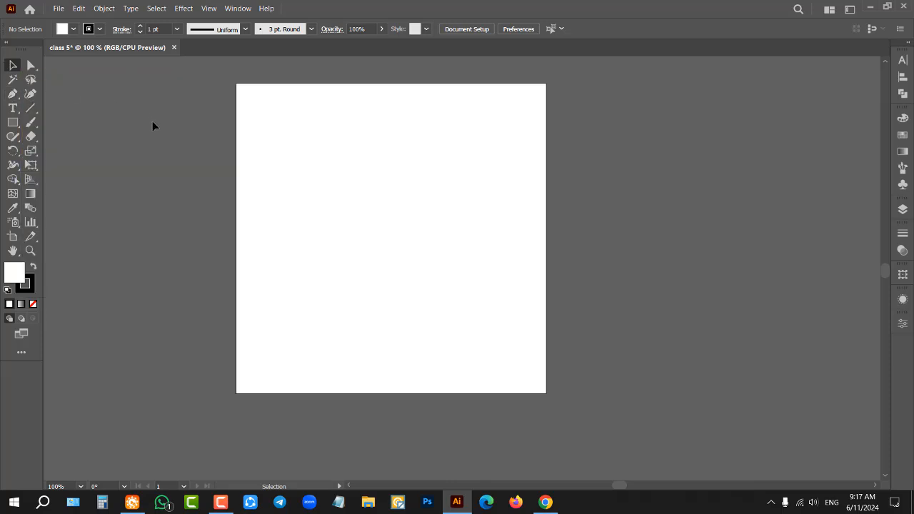
Step: Start a Pen path with a single anchor point outside the artboard at 100% zoom and abandon it
click(11, 96)
scroll(112, 169, down, 2)
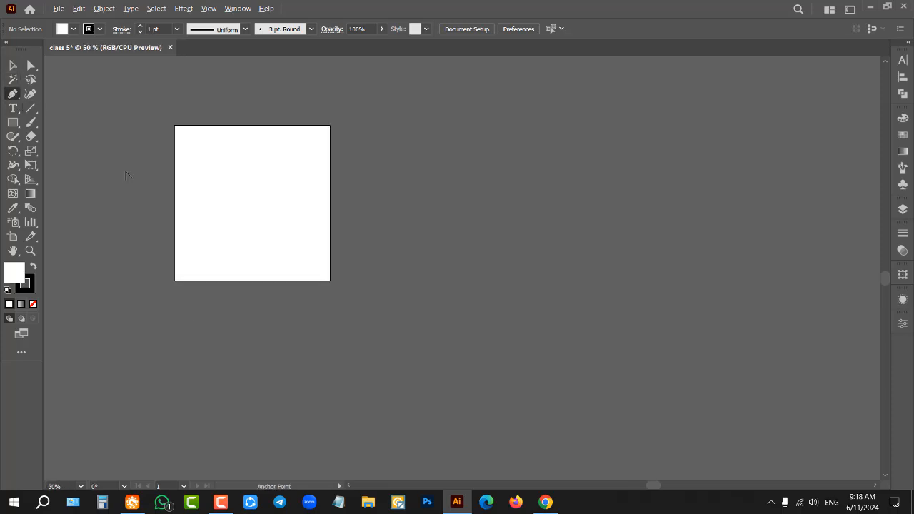
scroll(477, 185, up, 1)
scroll(477, 185, up, 1)
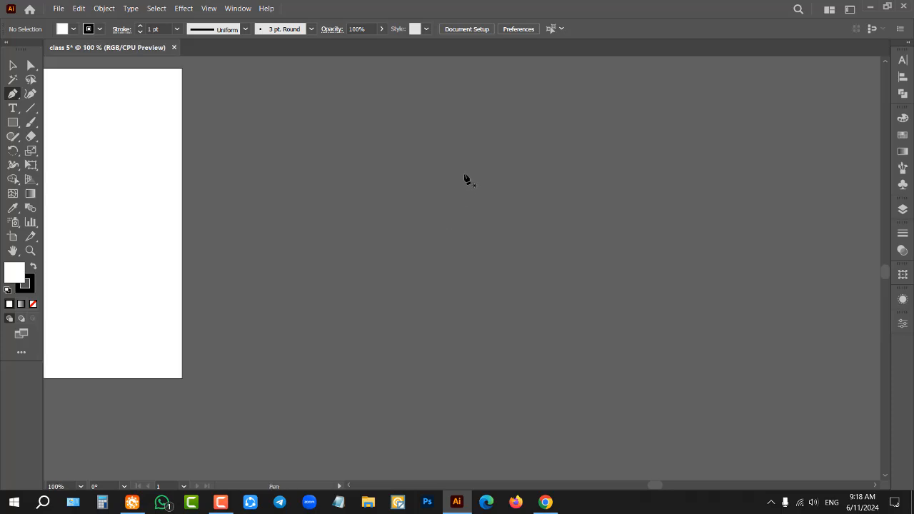
click(13, 95)
click(379, 142)
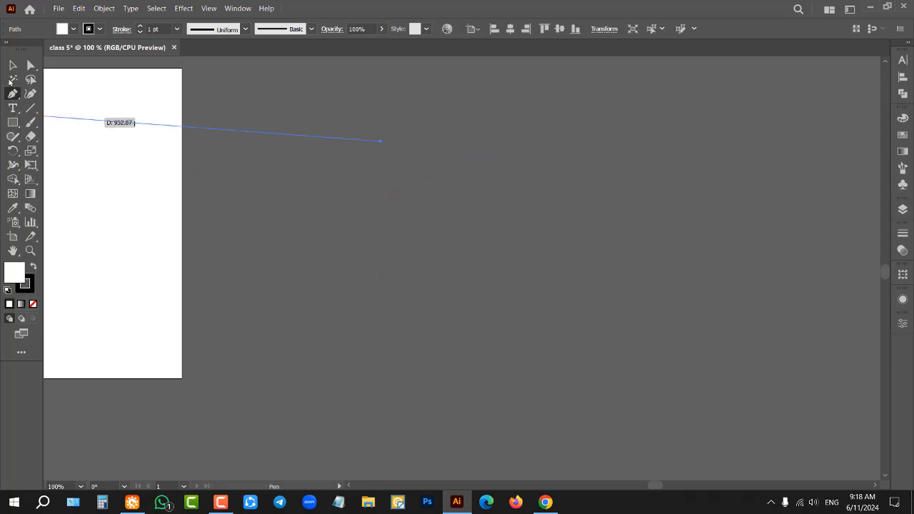
key(v)
click(334, 108)
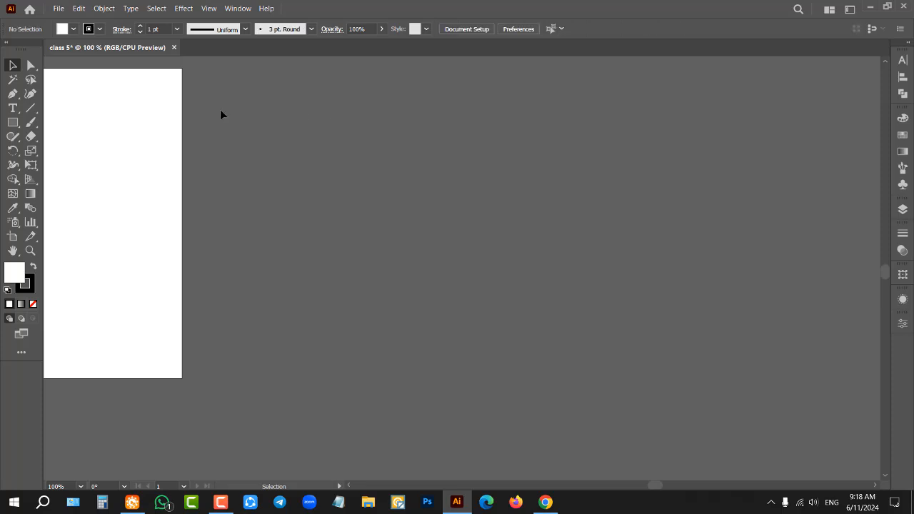
Step: Draw a closed four-sided shape with straight Pen segments on the empty canvas beside the artboard
click(13, 94)
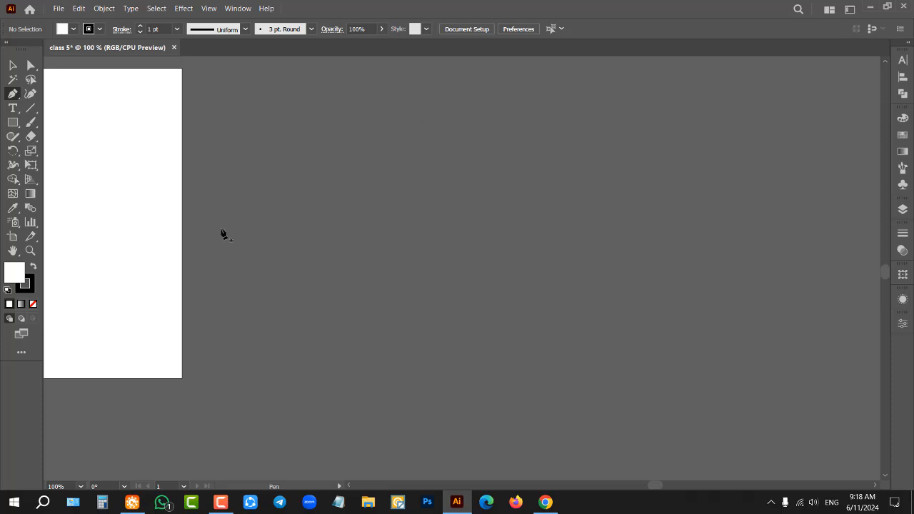
click(429, 148)
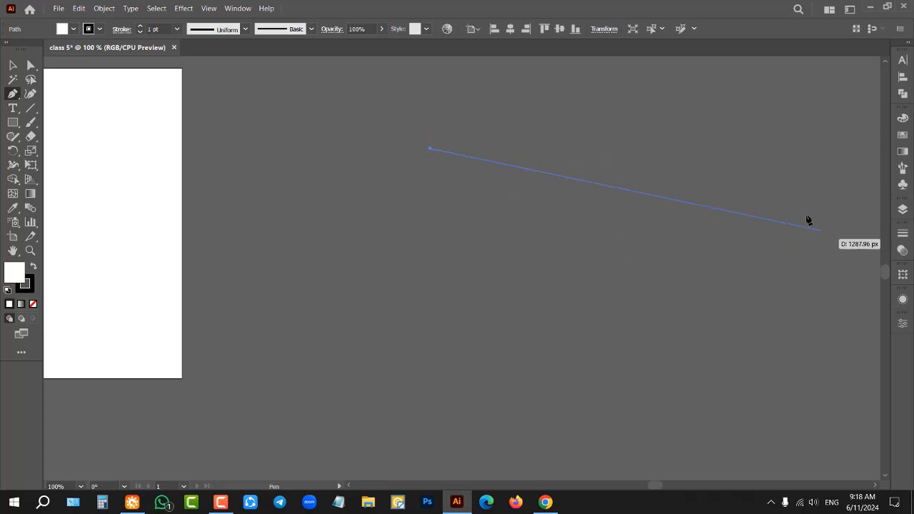
click(655, 137)
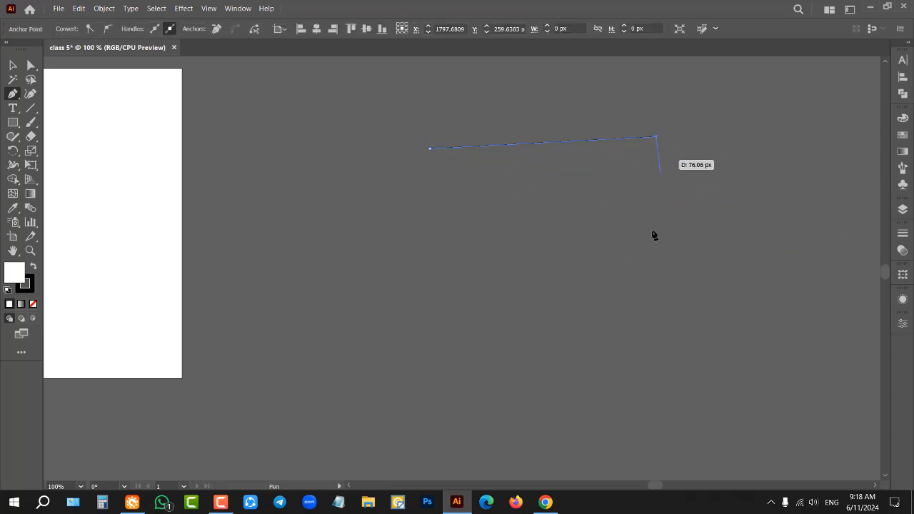
click(608, 325)
click(414, 300)
click(429, 149)
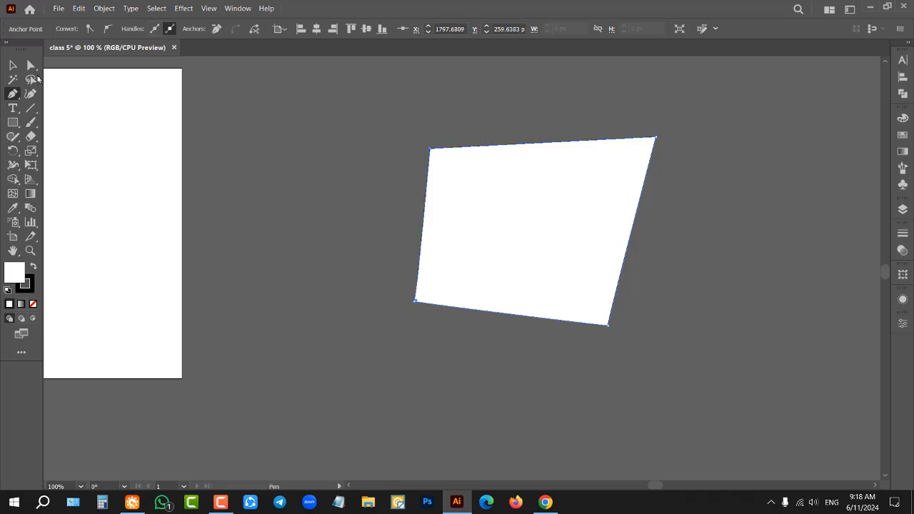
Step: Delete the four-sided shape and switch back to the Pen tool
key(v)
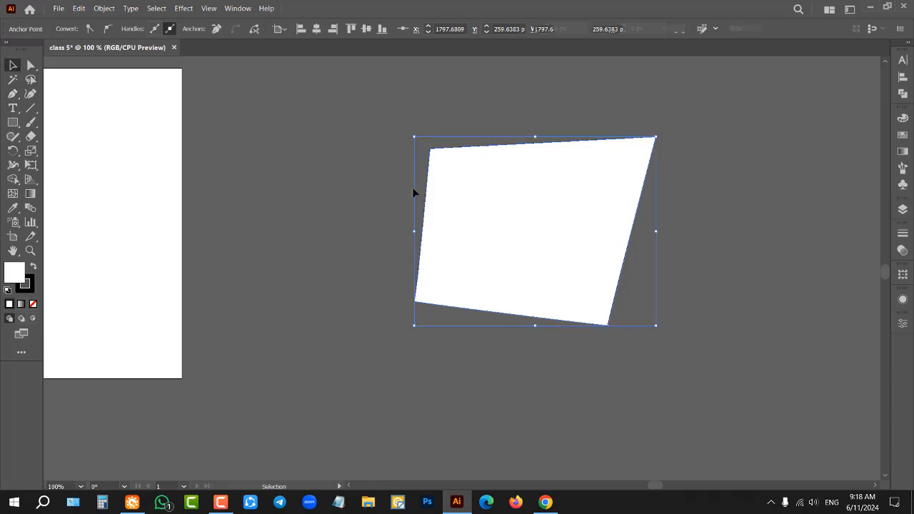
key(Delete)
key(Delete)
key(p)
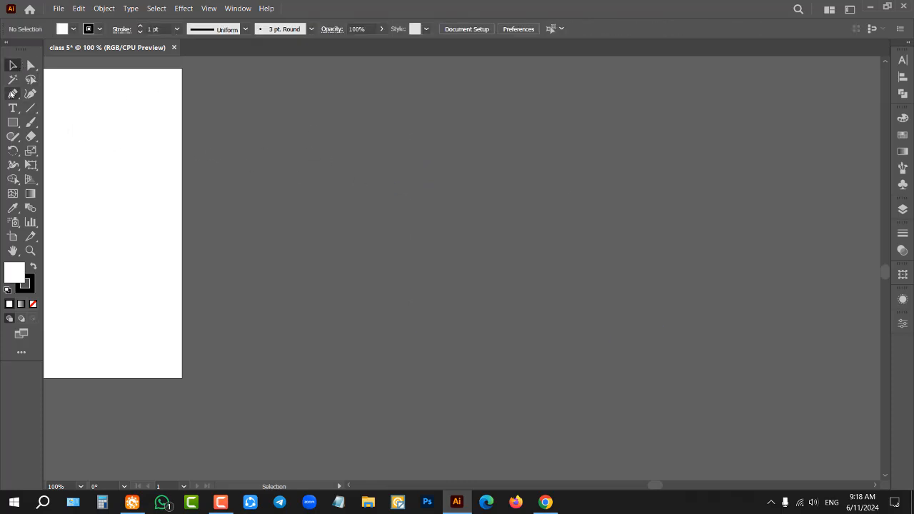
Step: Draw a closed rectangle of about 463 x 332 px with straight Pen segments beside the artboard at 200% zoom, and deselect it
scroll(493, 199, up, 2)
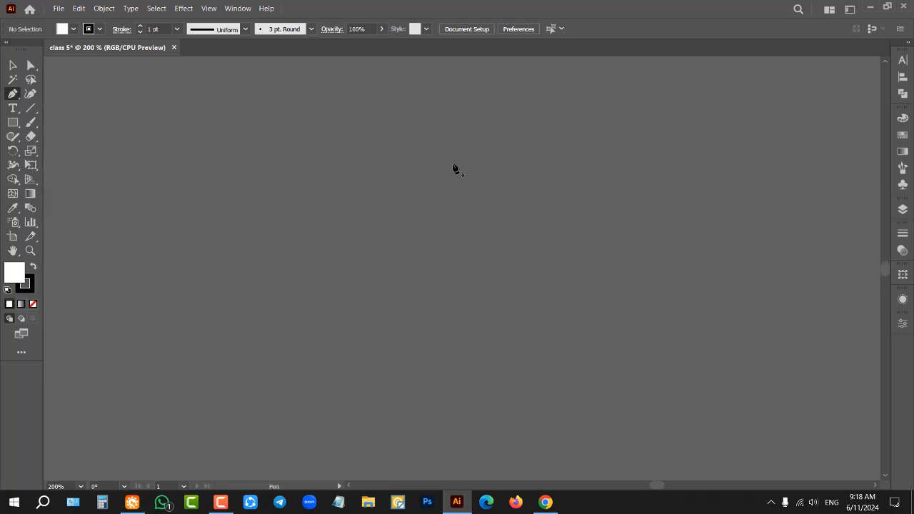
click(432, 136)
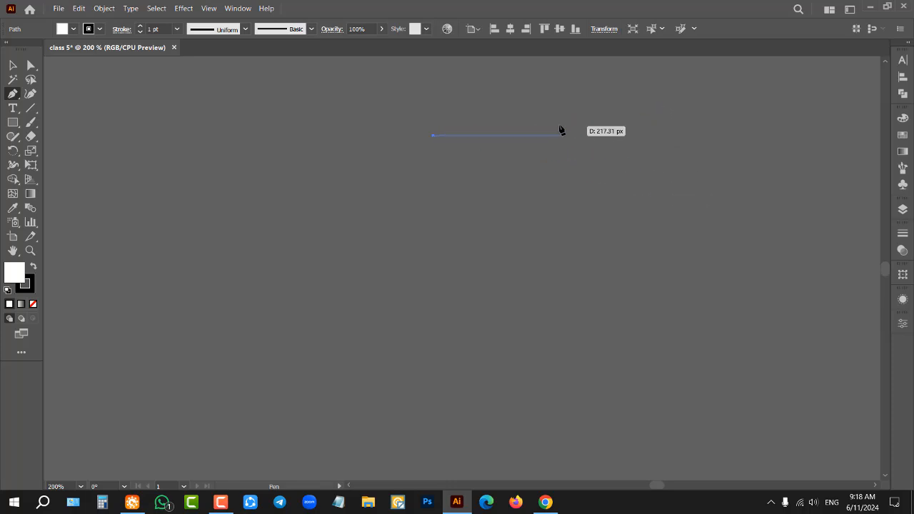
click(719, 135)
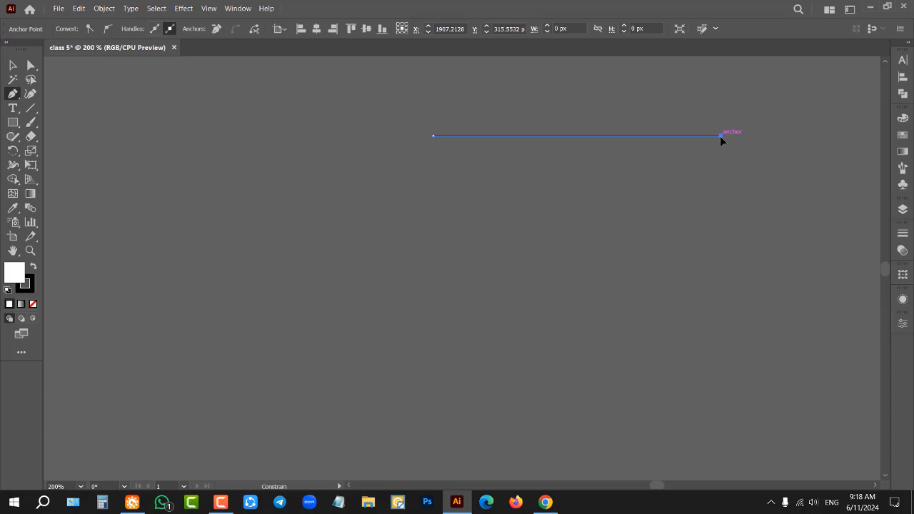
click(720, 341)
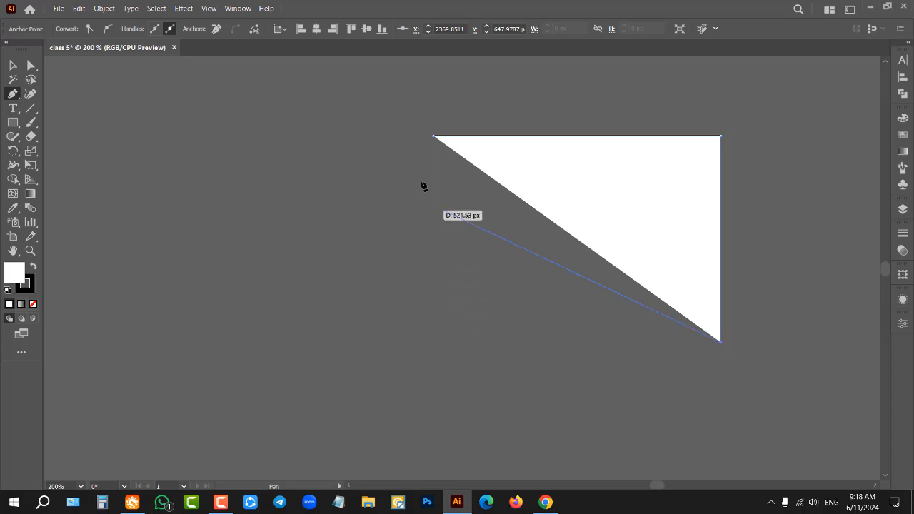
click(433, 342)
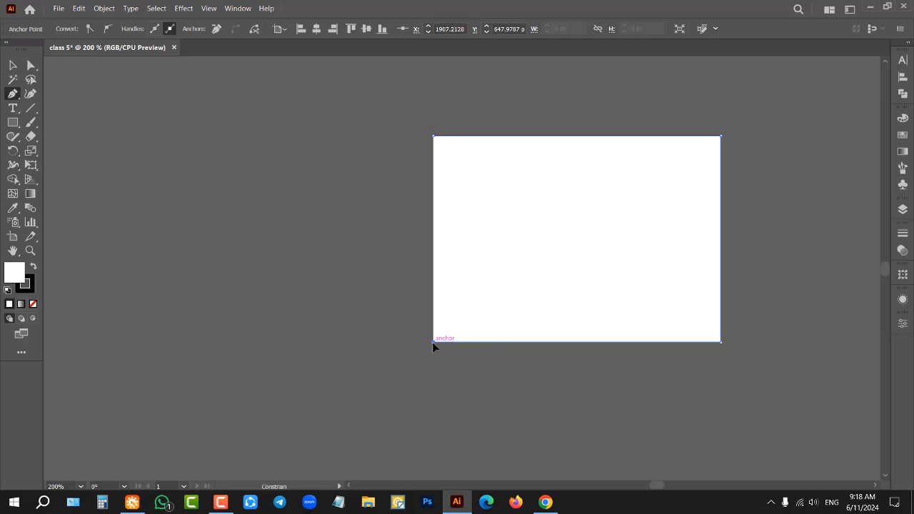
click(433, 137)
click(12, 65)
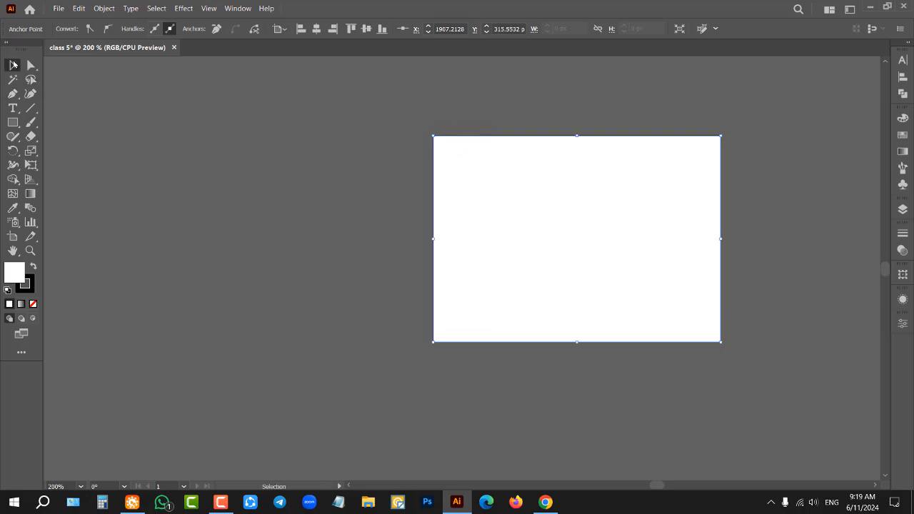
click(375, 175)
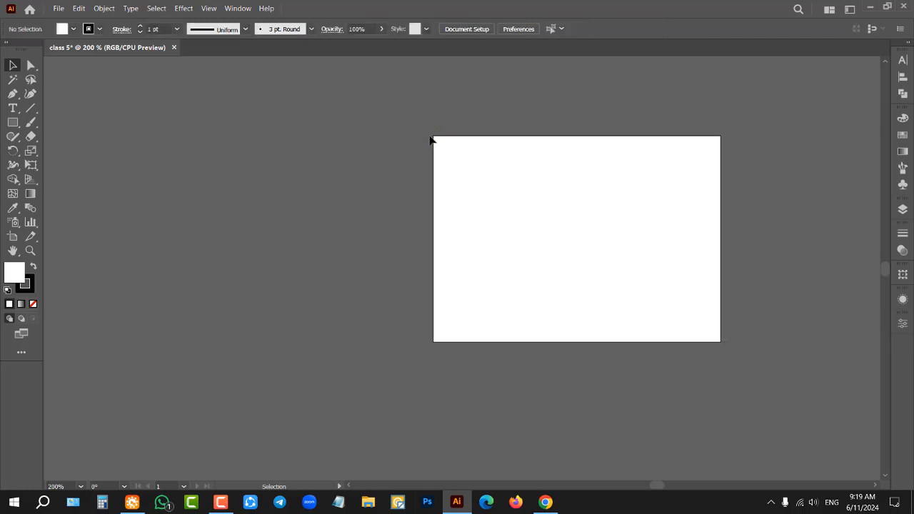
Step: Move the Pen-drawn rectangle around the empty canvas with the Selection tool, and delete it
drag(612, 218, 358, 264)
drag(314, 285, 439, 205)
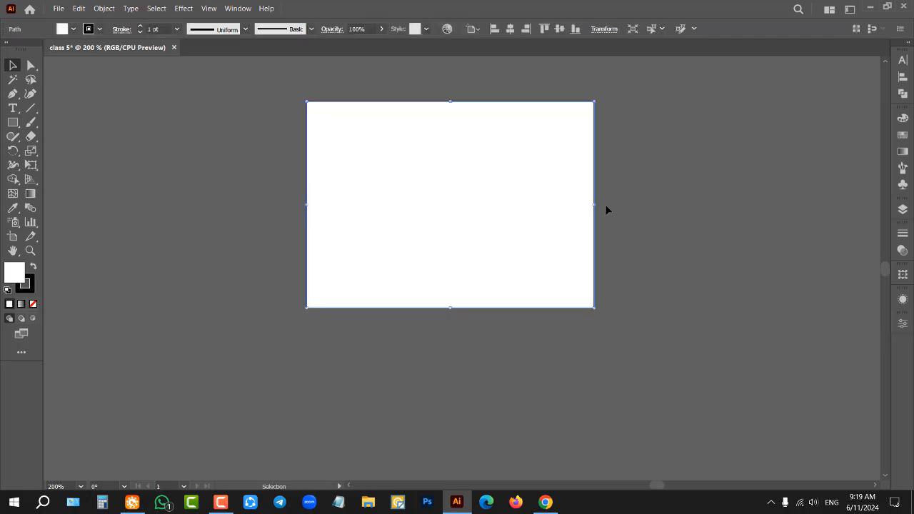
click(641, 190)
click(470, 199)
key(Delete)
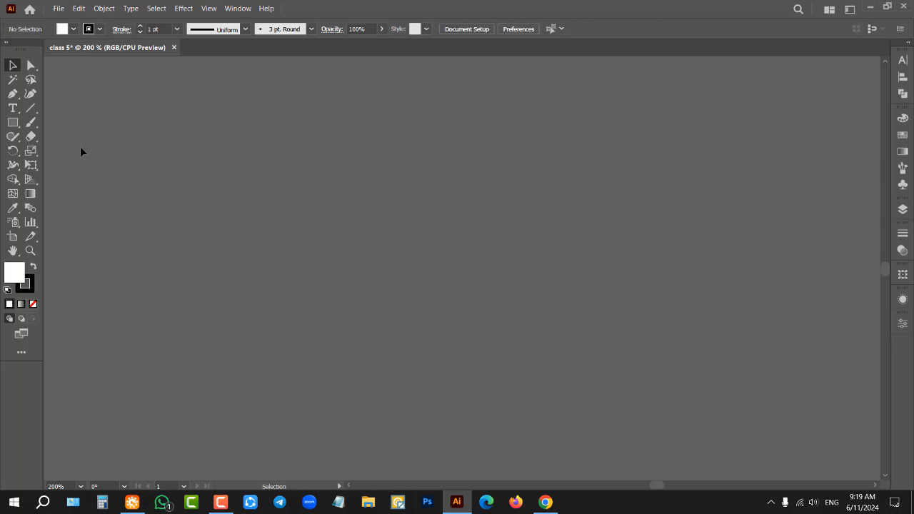
Step: Draw an S-shaped path with the Pen tool from two smooth anchor points with long direction handles
click(13, 93)
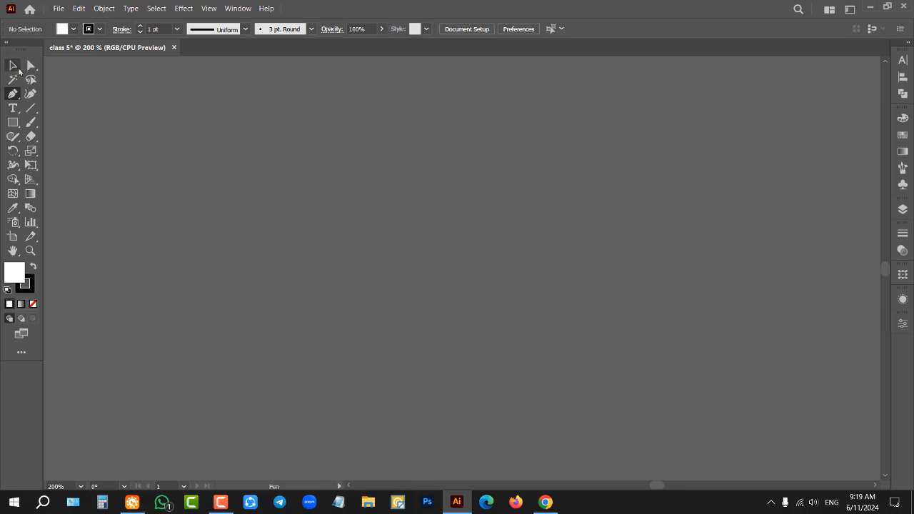
click(13, 66)
click(12, 93)
drag(320, 161, 569, 228)
drag(359, 331, 620, 336)
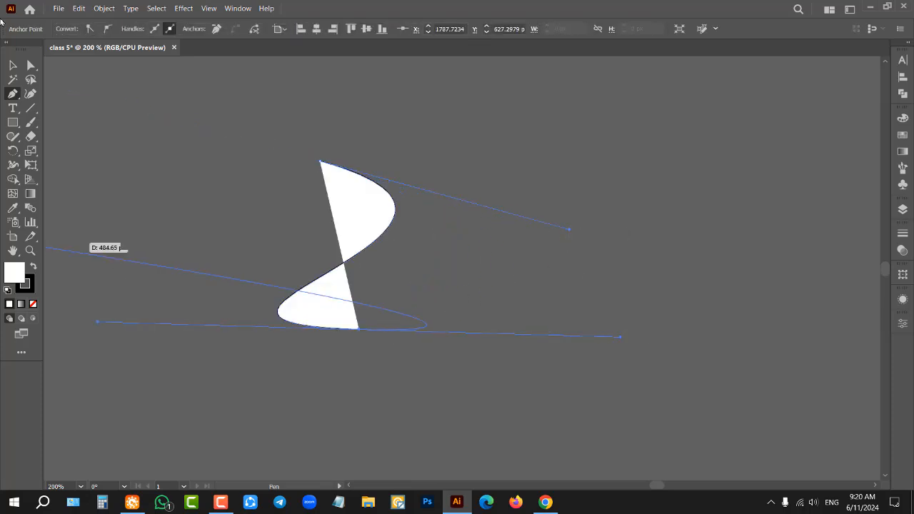
Step: Undo the S-shaped path completely, including its first anchor point
key(ctrl)
key(ctrl+z)
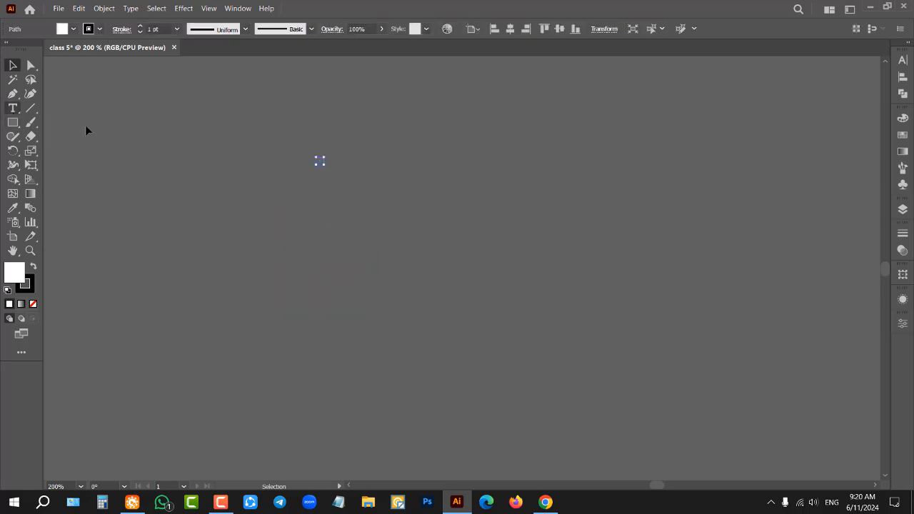
key(ctrl+z)
Step: Draw a closed, slightly irregular four-sided shape with straight Pen segments, with an upper edge about 426 px long
click(13, 94)
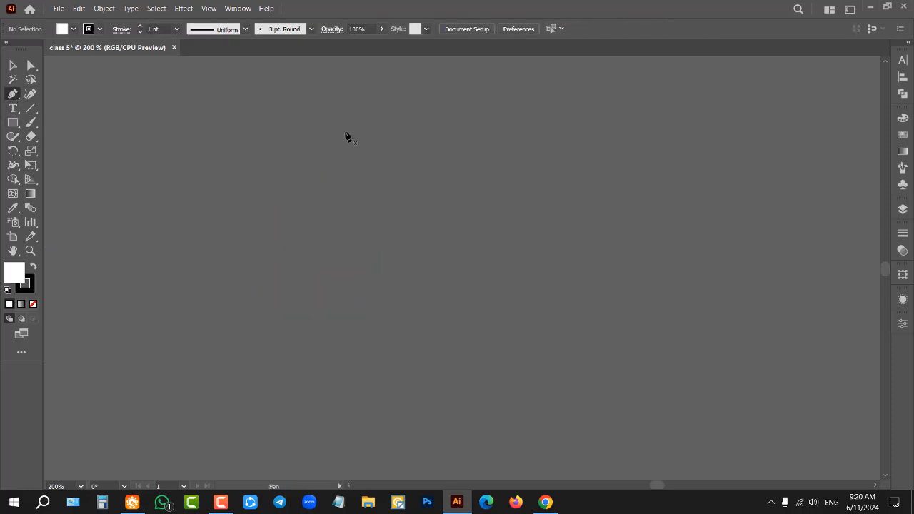
drag(345, 133, 275, 215)
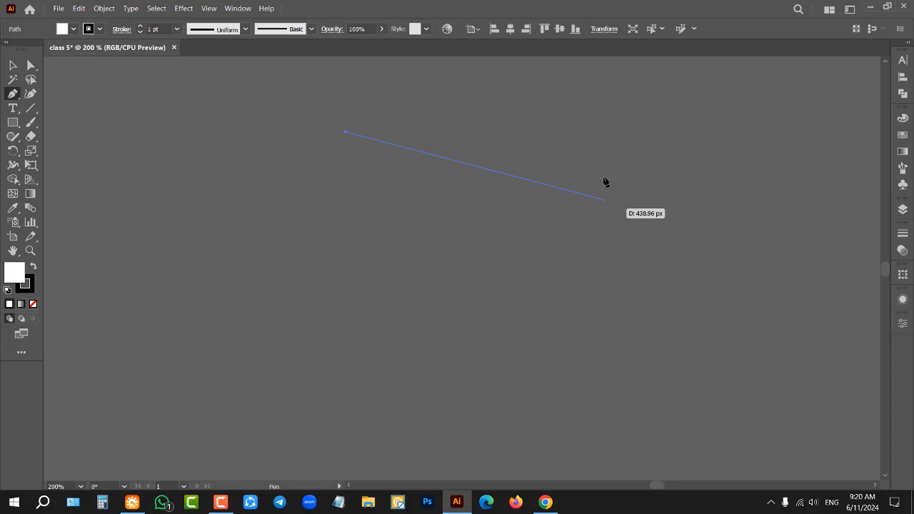
click(609, 136)
click(597, 351)
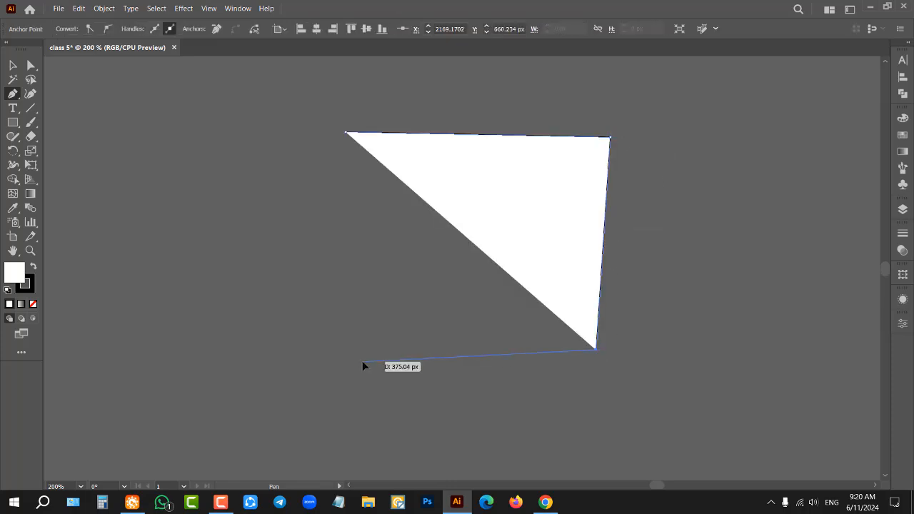
click(363, 361)
click(346, 133)
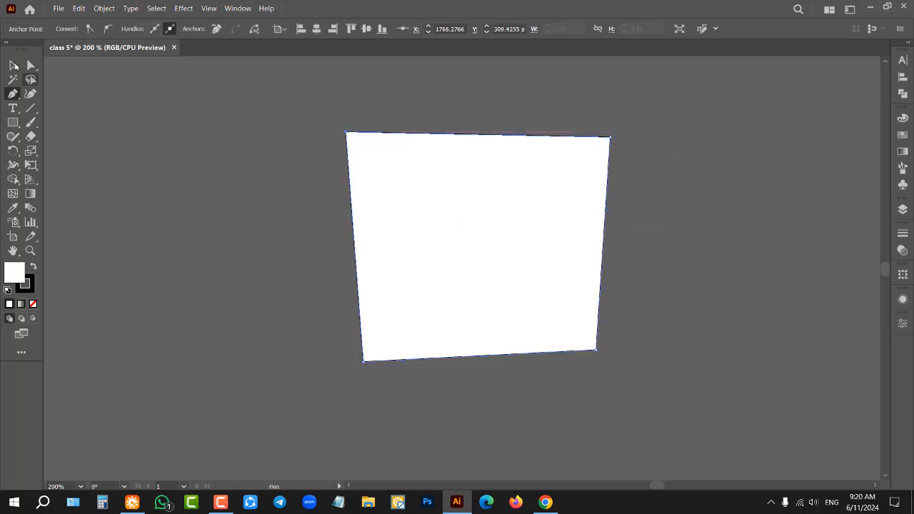
Step: Delete the irregular four-sided shape together with its remaining segments
click(12, 65)
key(Delete)
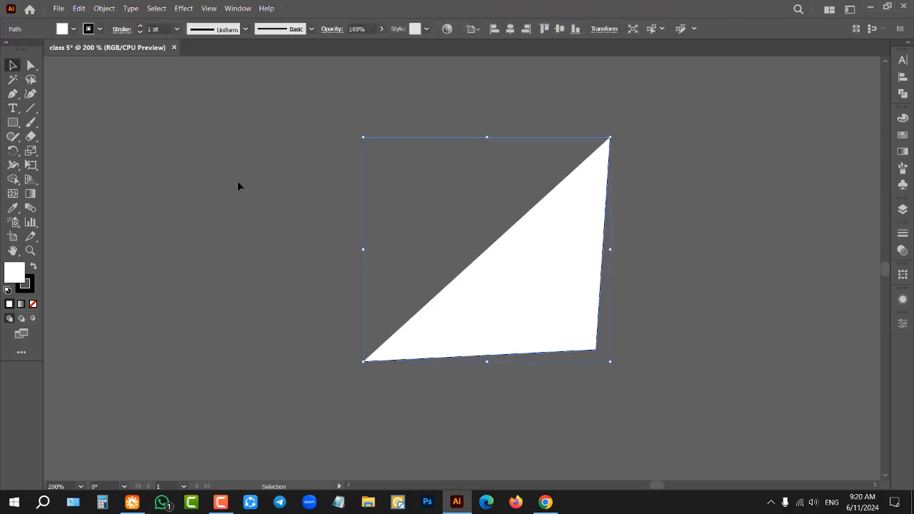
key(Delete)
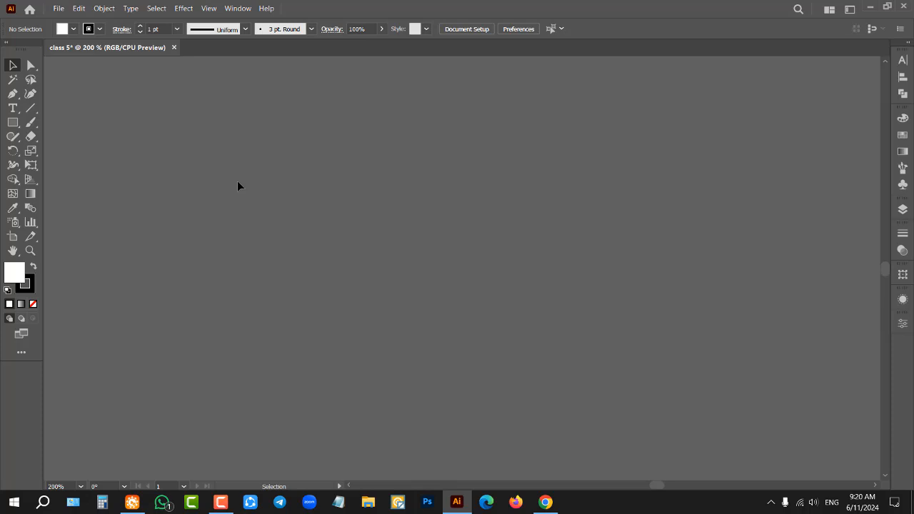
Step: Draw a closed leaf shape about 417 px wide with two curved Pen segments, removing the second anchor's outgoing handle before closing the path
click(12, 94)
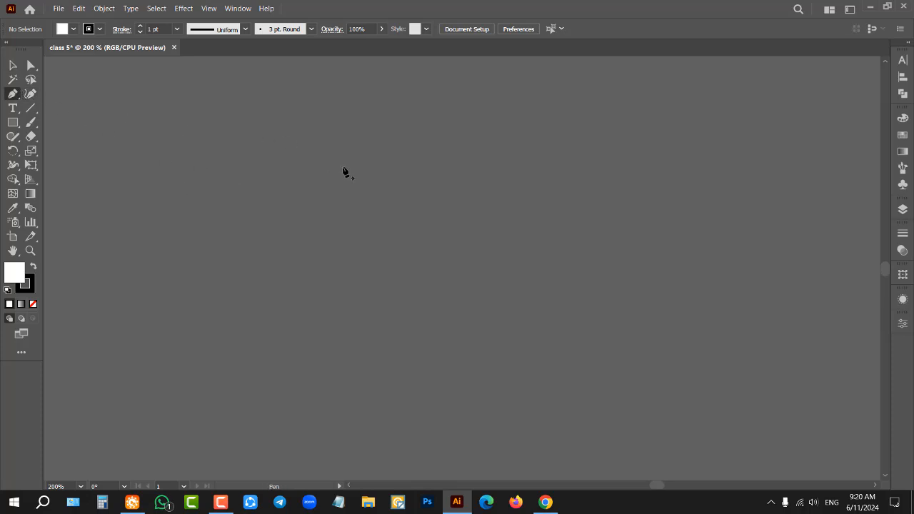
click(310, 201)
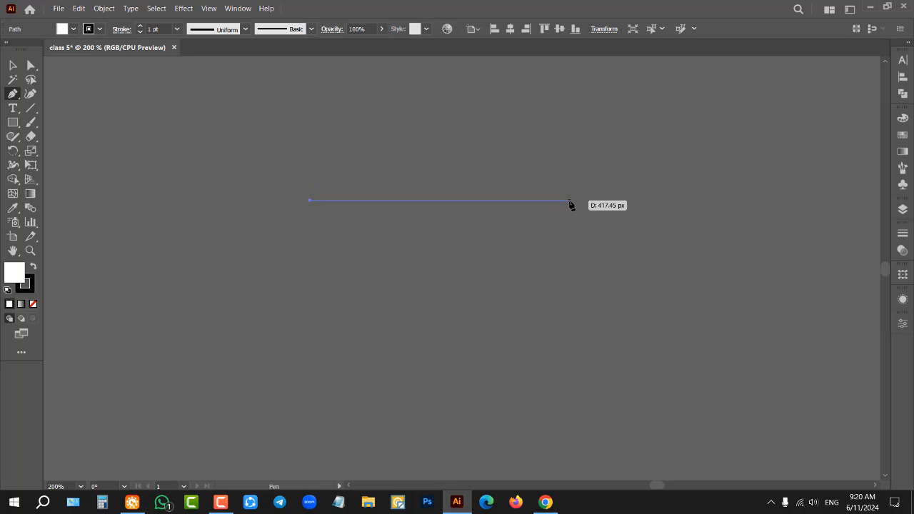
drag(569, 201, 709, 337)
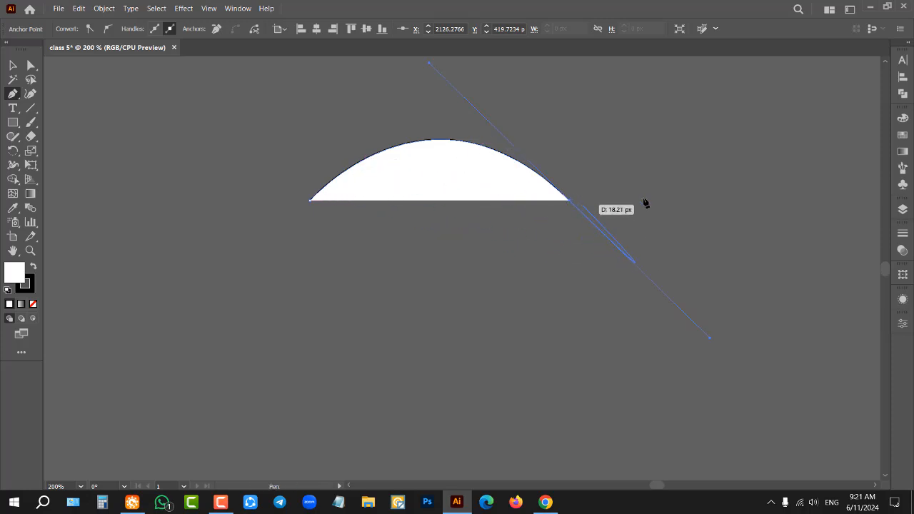
click(569, 200)
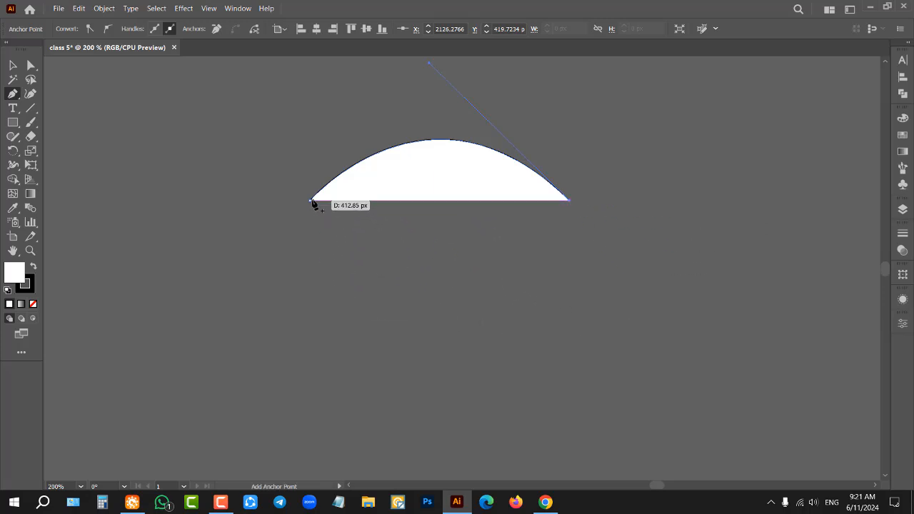
drag(310, 200, 165, 76)
Step: Select everything on the canvas and delete the leaf shape along with the stray anchor point
click(10, 65)
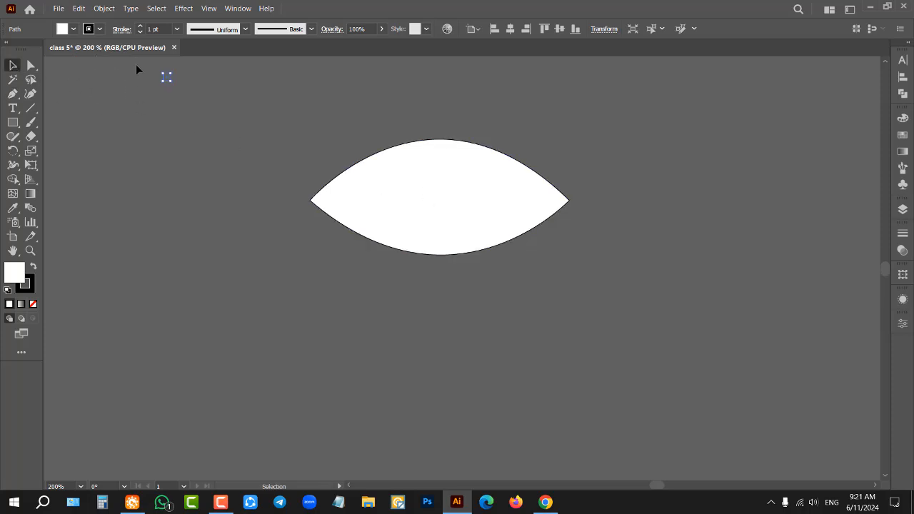
key(ctrl+a)
key(Delete)
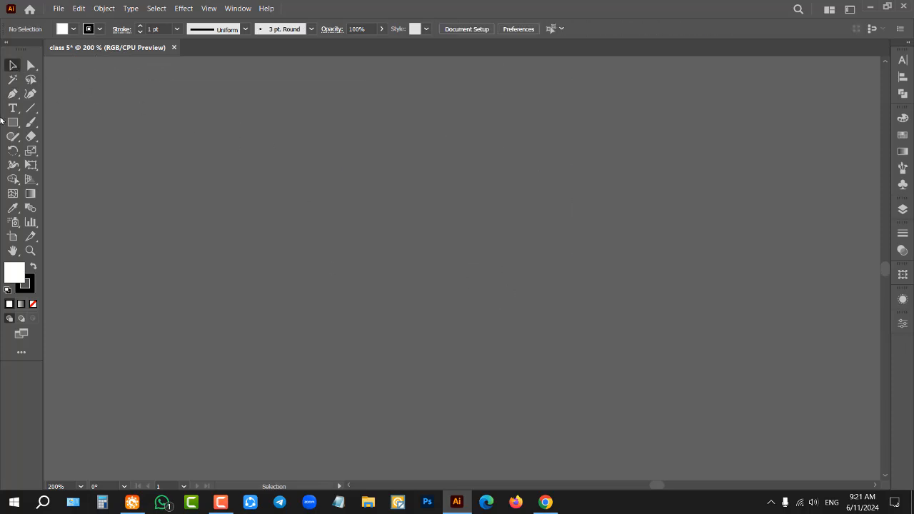
Step: Draw another closed leaf of about 396 px wide with the Pen tool, removing the outgoing handle at its second anchor point before closing it
click(12, 94)
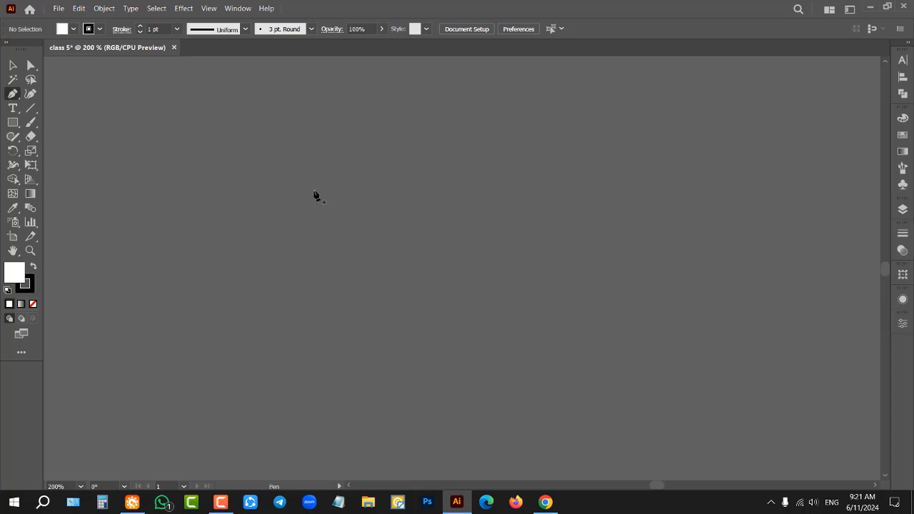
click(313, 191)
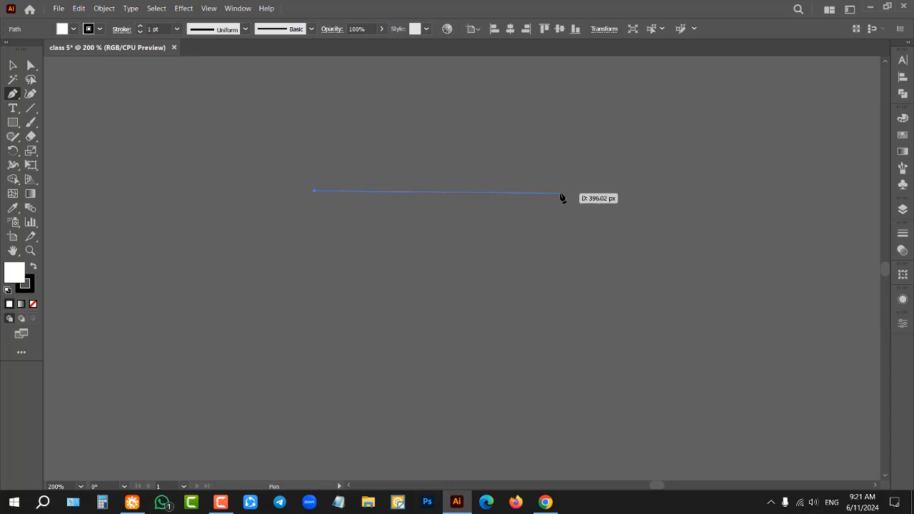
drag(560, 193, 714, 326)
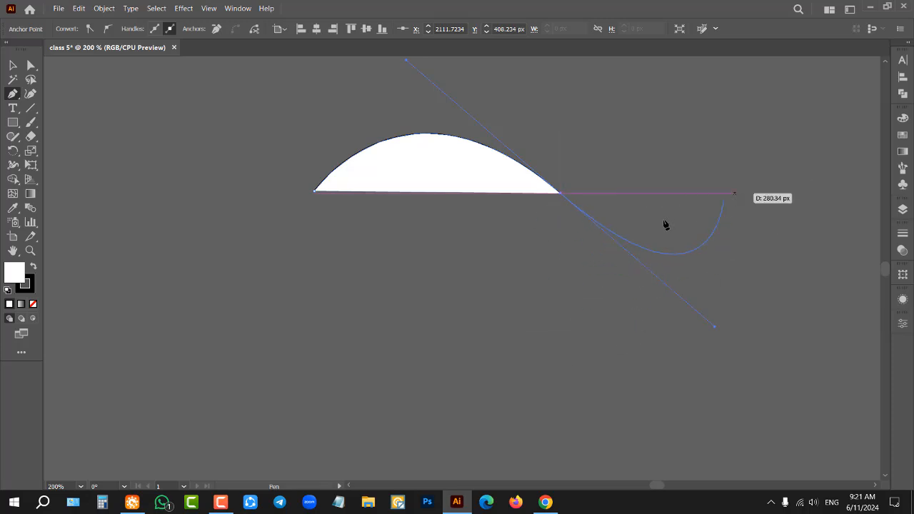
click(561, 194)
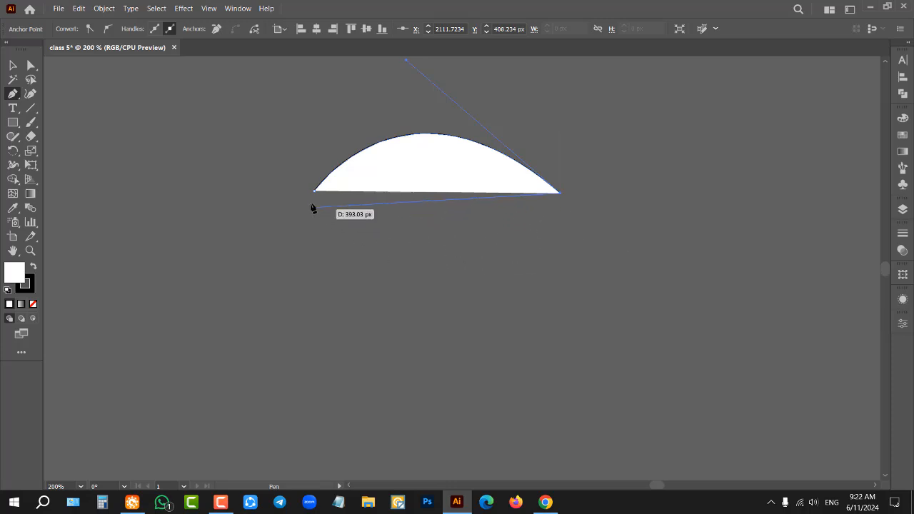
drag(314, 193, 143, 102)
Step: Delete the 396 px wide leaf shape and clear the selection
click(13, 65)
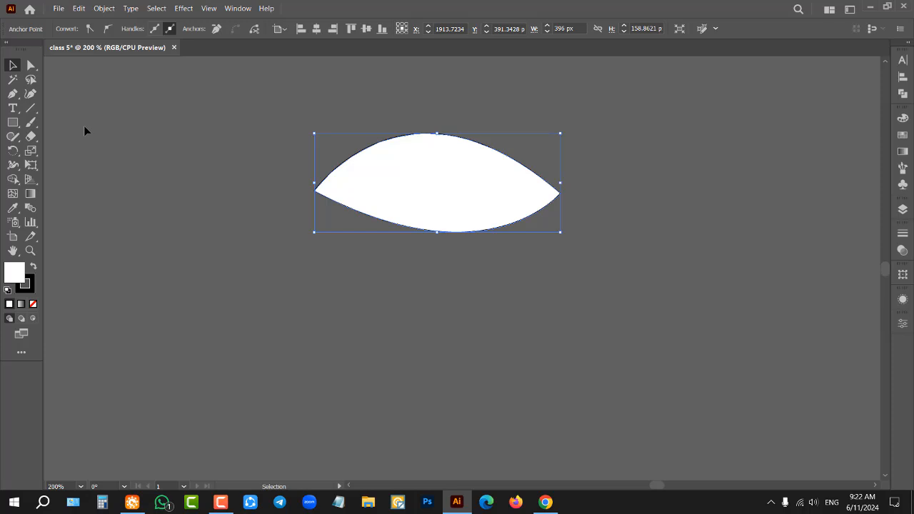
key(Delete)
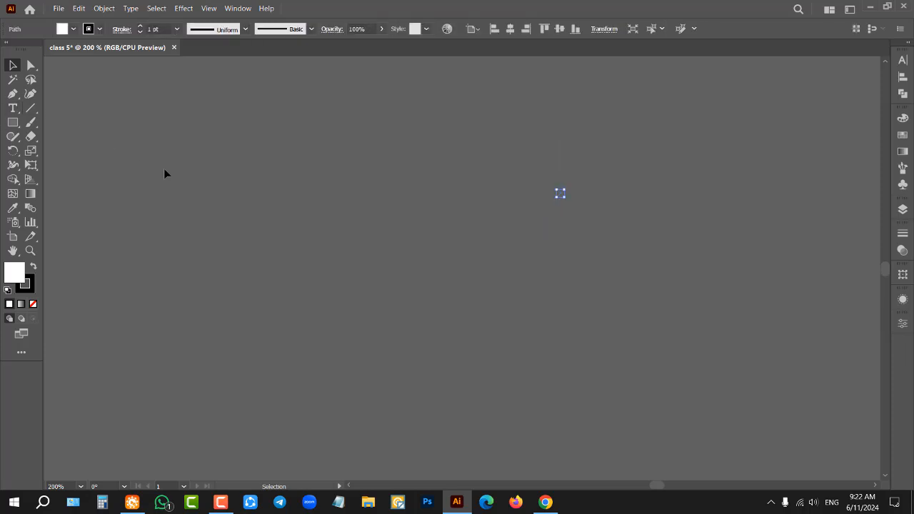
click(165, 172)
Step: Draw a closed leaf of about 394 x 139 px with two curved Pen segments, retracting the second anchor's outgoing handle before closing it
click(13, 94)
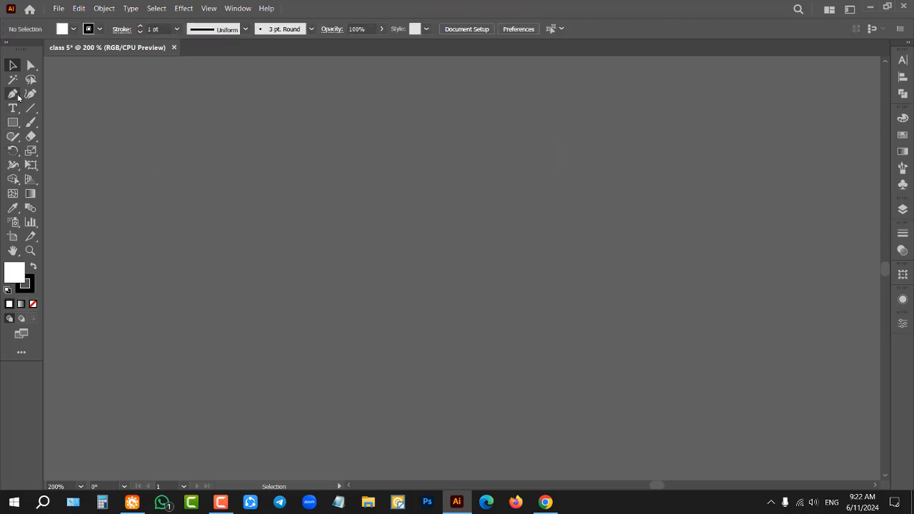
click(295, 169)
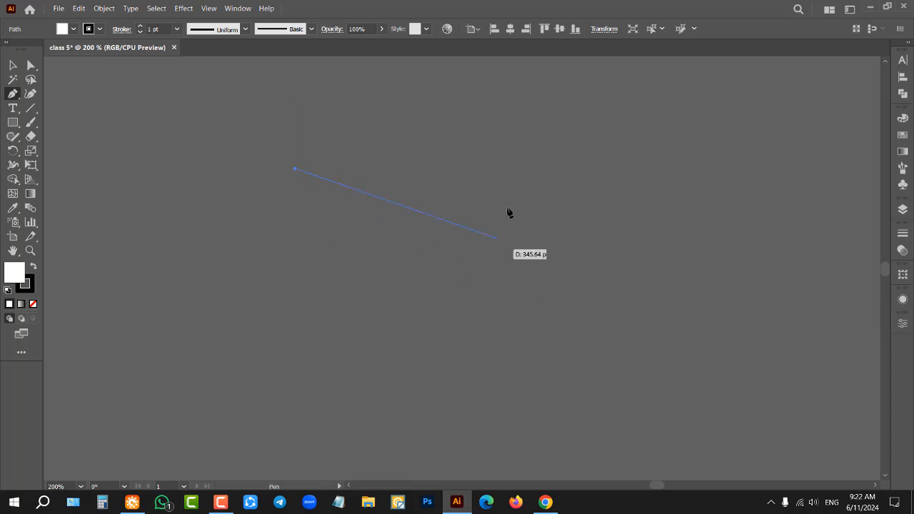
drag(540, 170, 687, 275)
drag(629, 246, 662, 281)
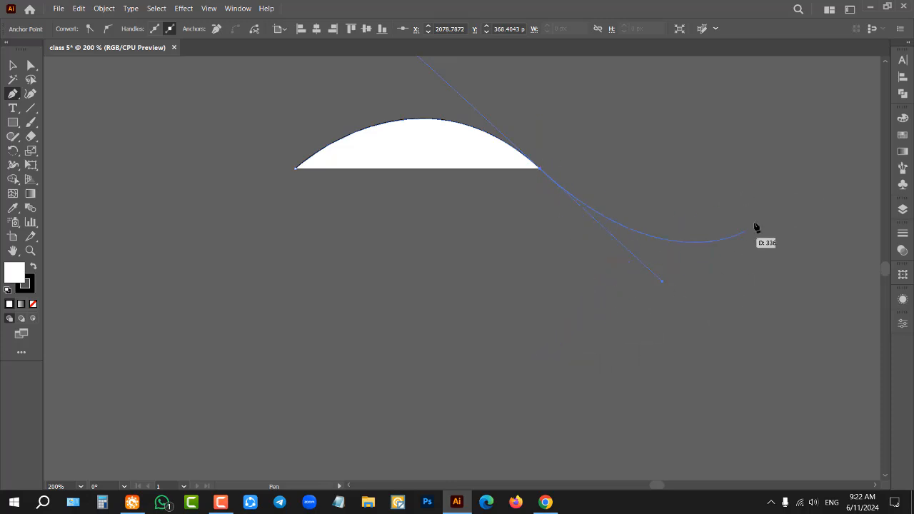
drag(541, 175, 541, 174)
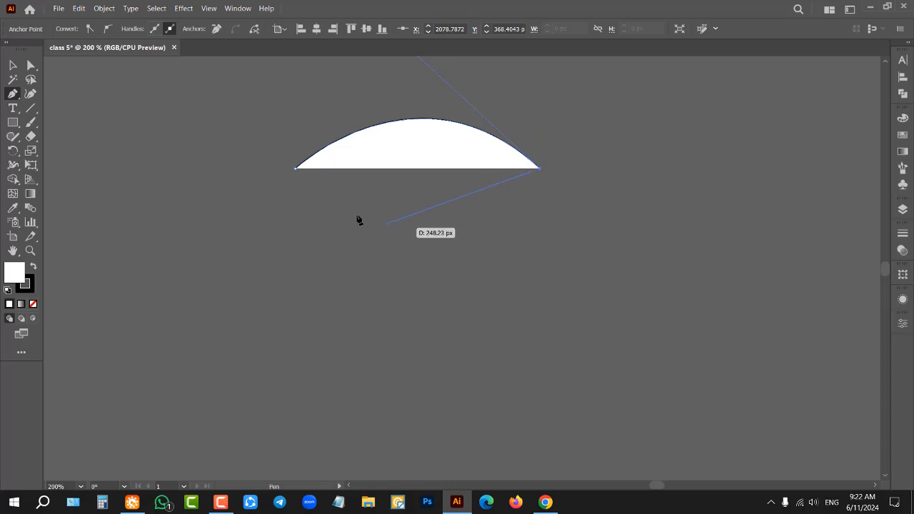
drag(296, 169, 126, 87)
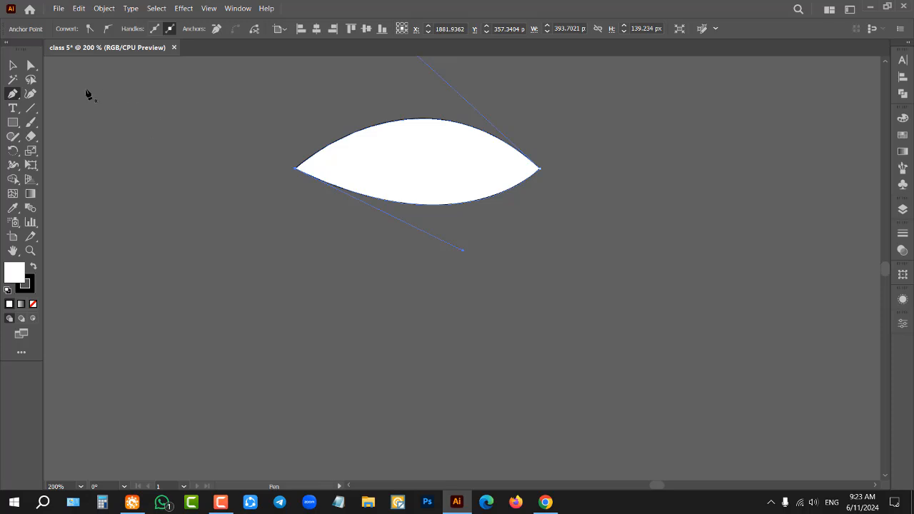
Step: Deselect the leaf shape, reselect it with a selection marquee, and delete it
click(12, 65)
click(225, 153)
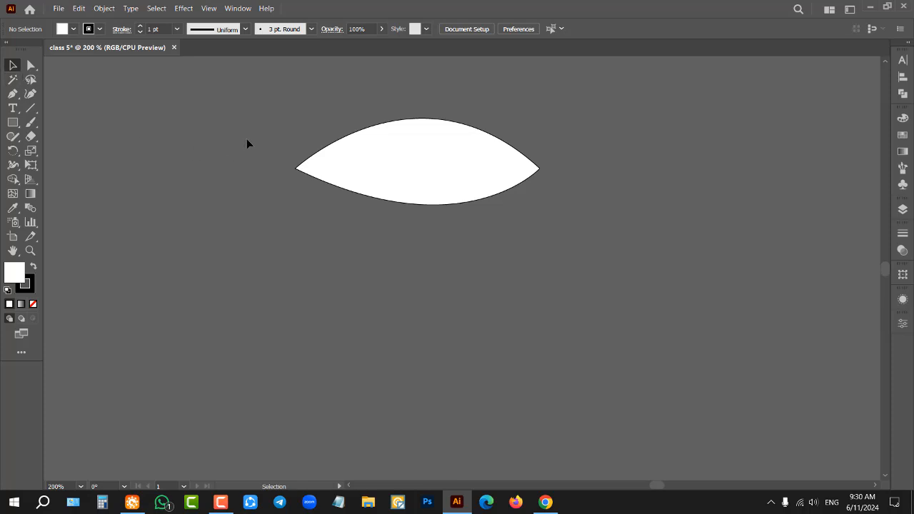
drag(263, 143, 352, 251)
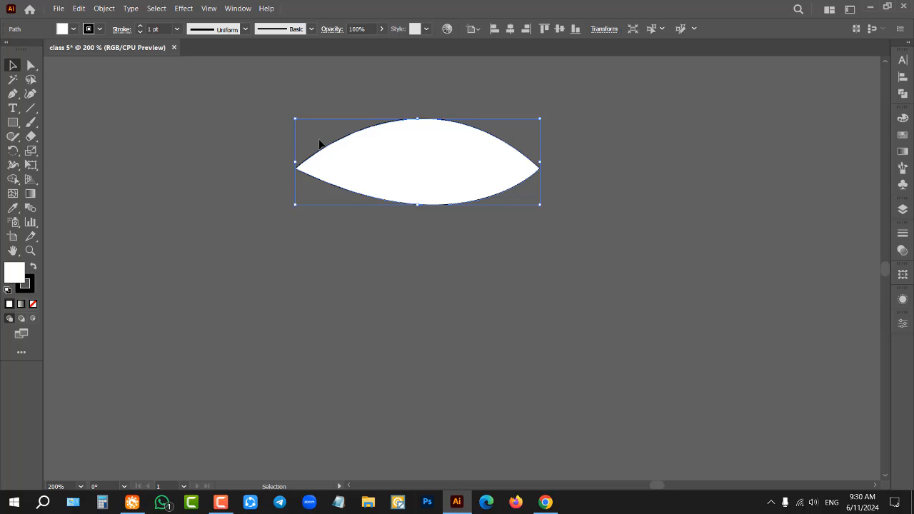
key(Delete)
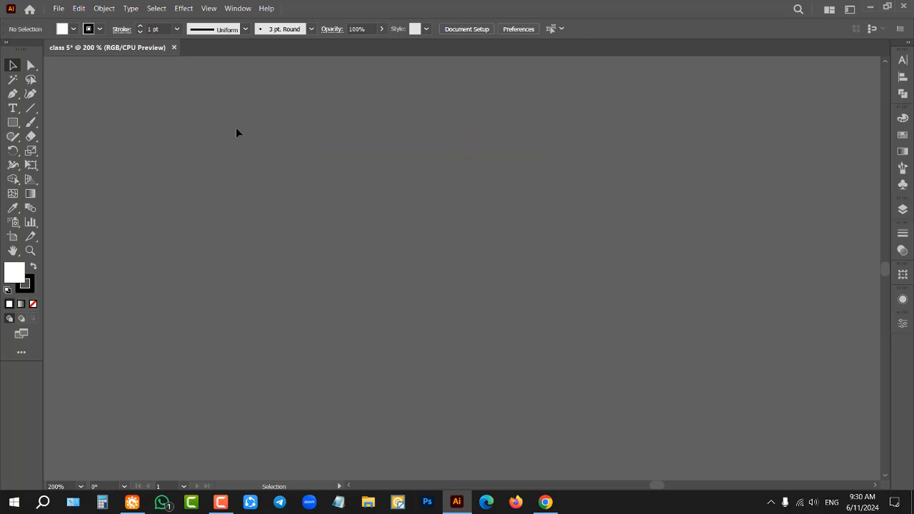
click(5, 95)
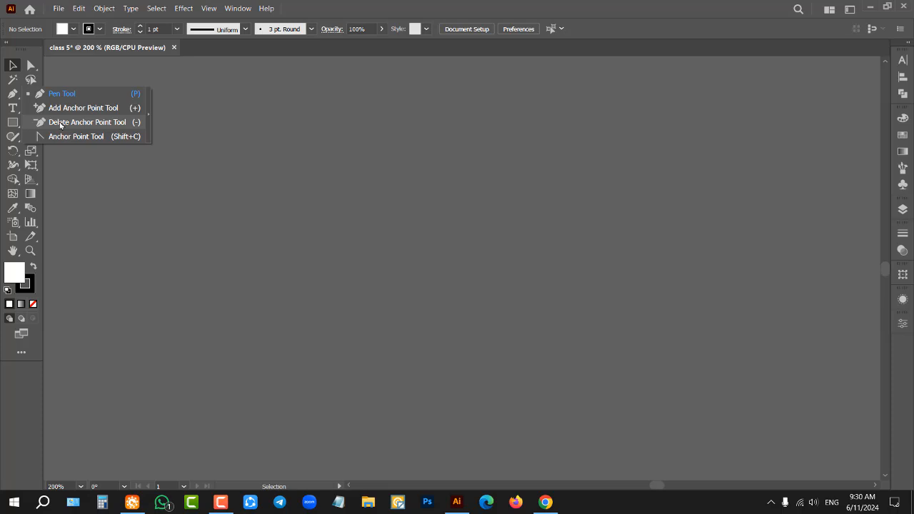
click(14, 94)
click(10, 67)
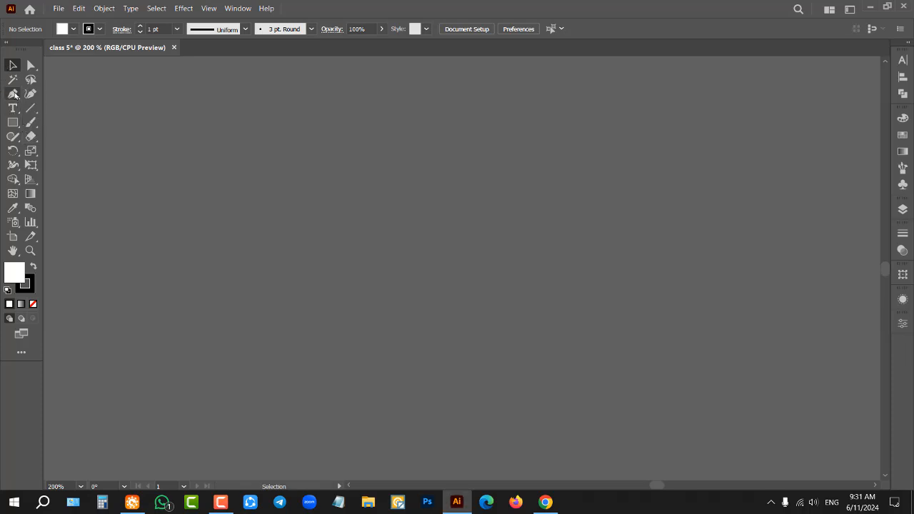
Step: Draw a two-point arched path with the Pen tool and convert its second anchor to a corner with the Anchor Point tool
click(14, 95)
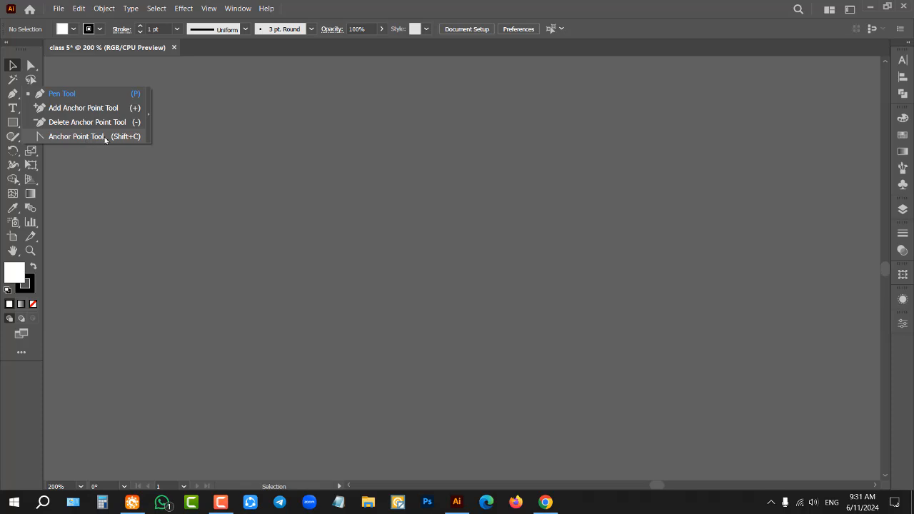
click(16, 95)
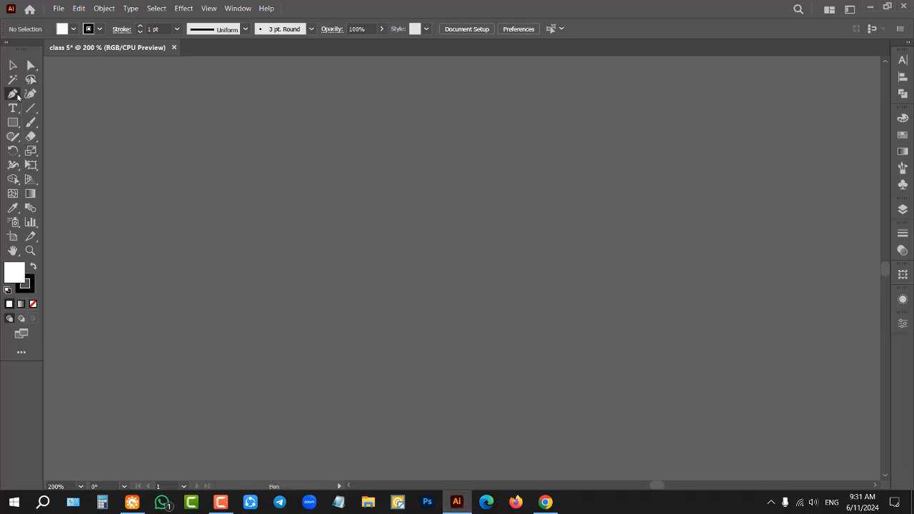
click(263, 171)
drag(461, 171, 564, 260)
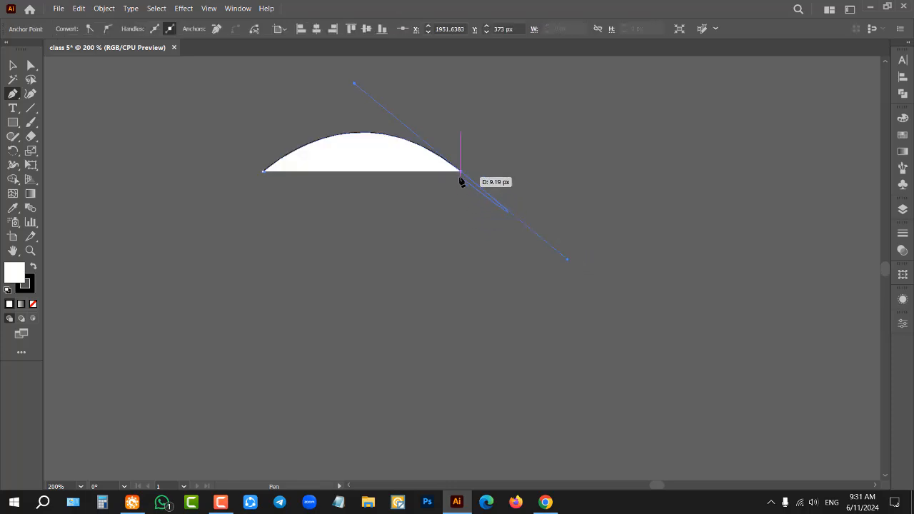
drag(461, 182, 460, 173)
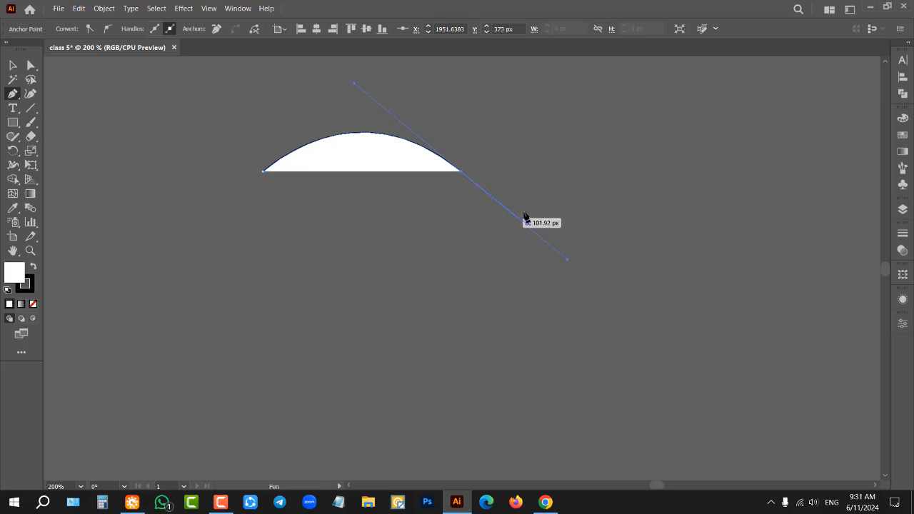
drag(10, 98, 72, 136)
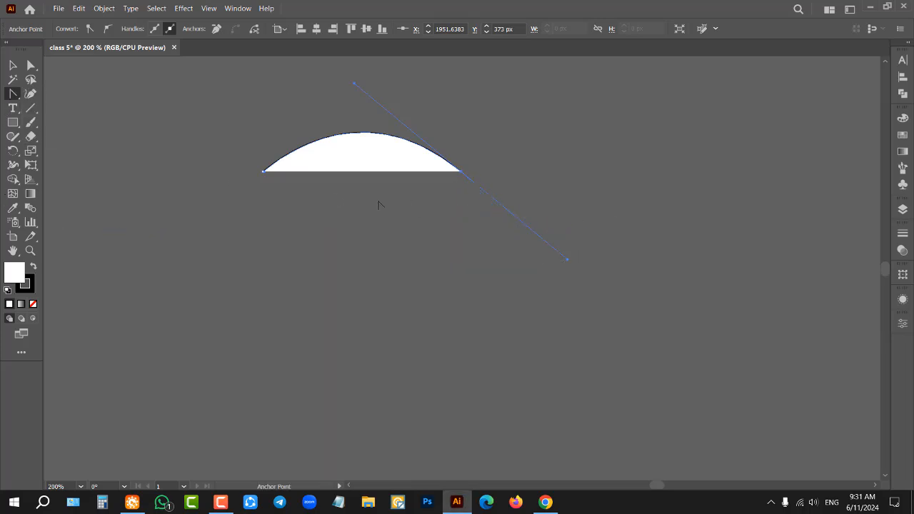
click(462, 173)
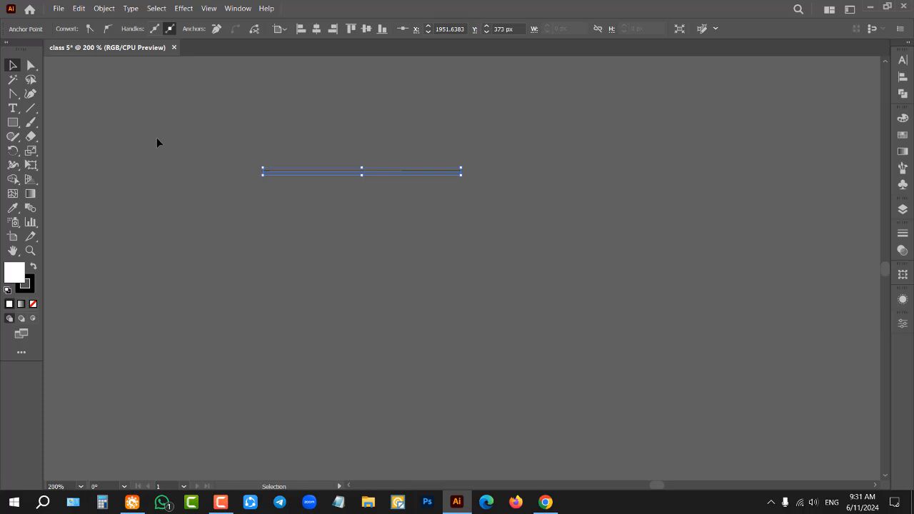
Step: Delete the straight two-point path from the canvas
key(Delete)
key(Delete)
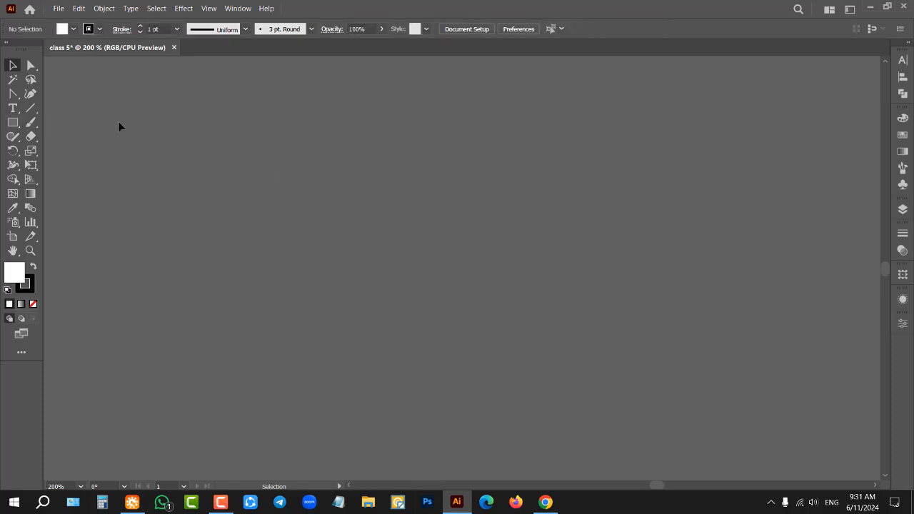
click(12, 93)
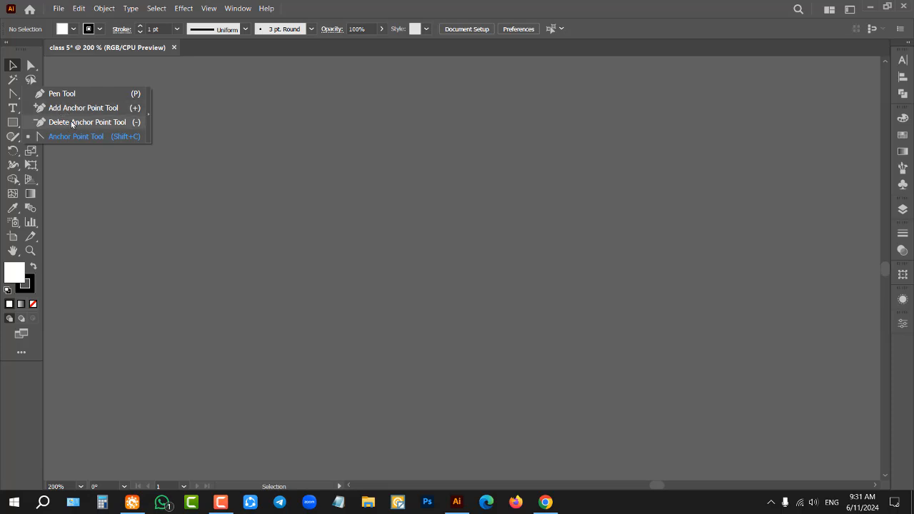
click(13, 67)
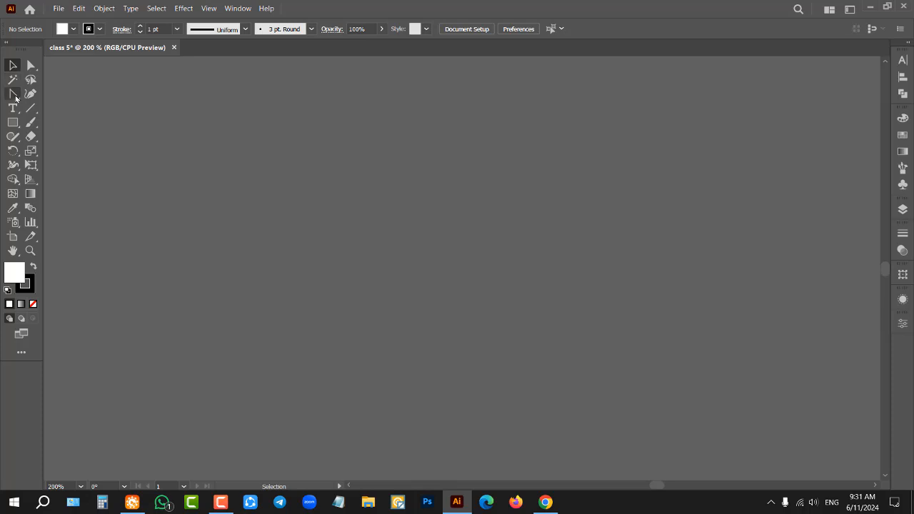
Step: Draw a closed, straight-sided polygon with eight anchor points using the Pen tool
drag(13, 93, 13, 94)
click(43, 91)
click(230, 150)
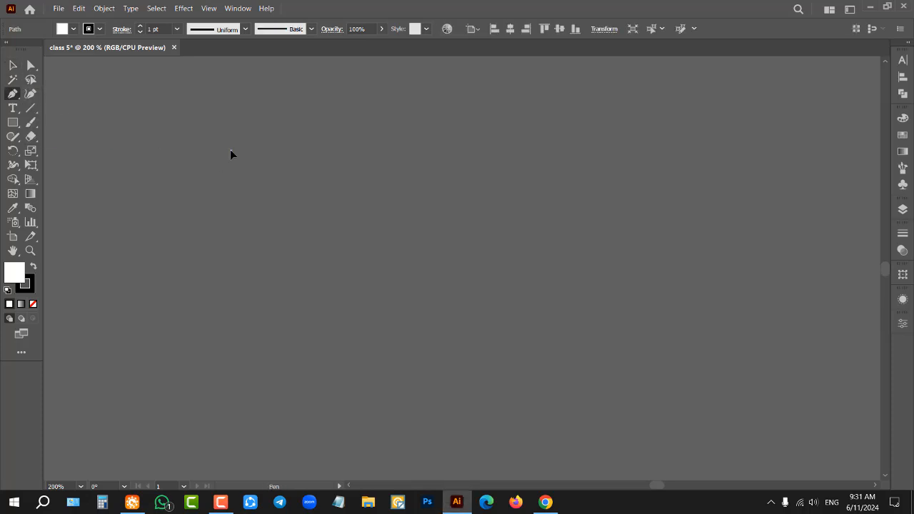
click(349, 114)
click(493, 148)
click(609, 204)
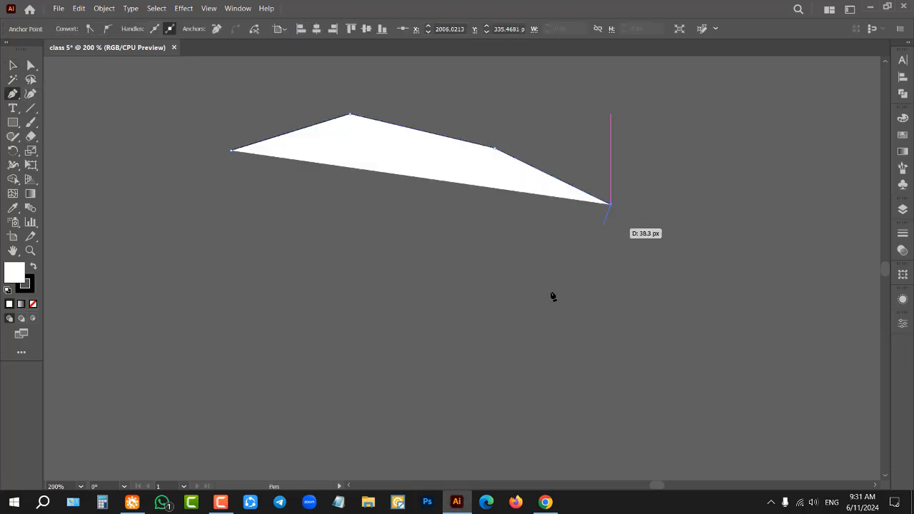
click(549, 291)
click(354, 351)
click(232, 318)
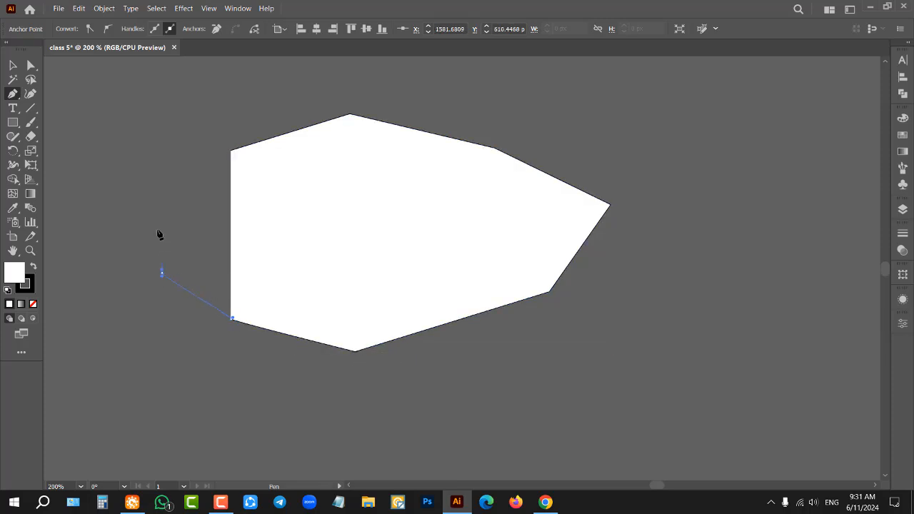
click(230, 151)
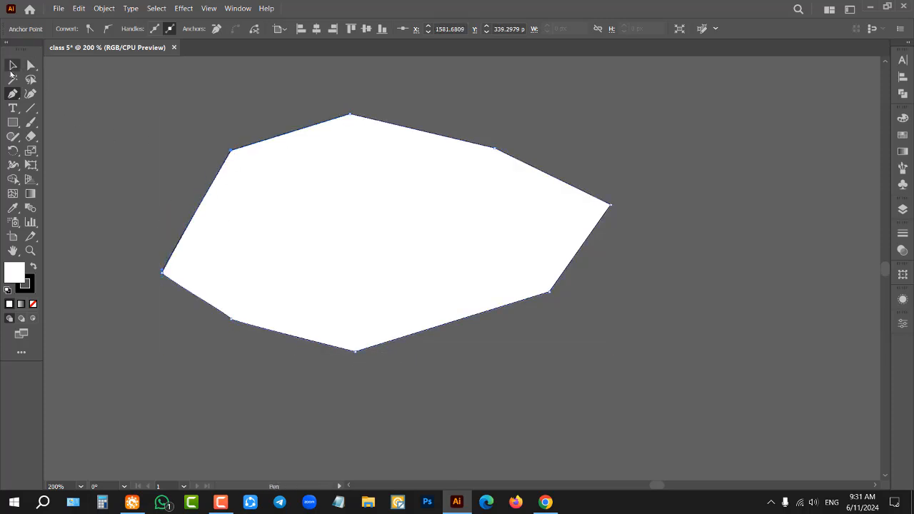
Step: Remove five anchor points from the eight-sided polygon with the Delete Anchor Point tool, reducing it to a downward-pointing triangle
click(13, 94)
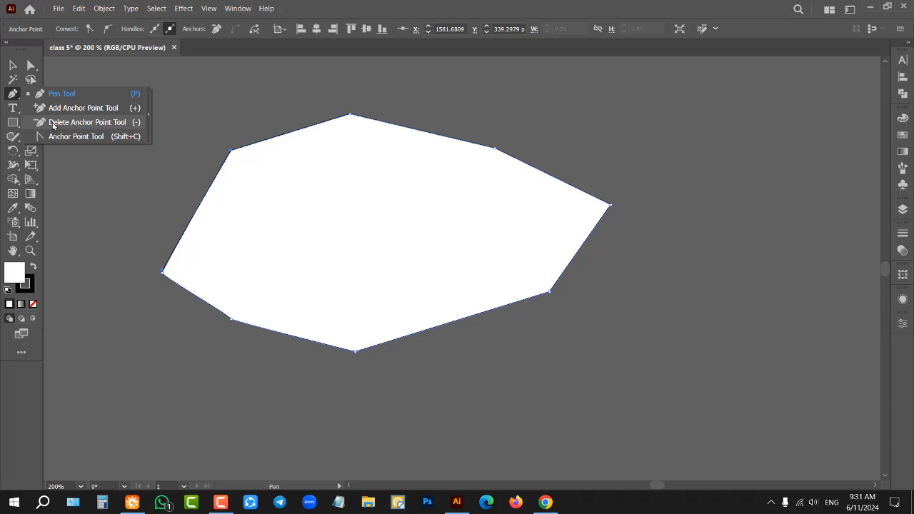
click(53, 125)
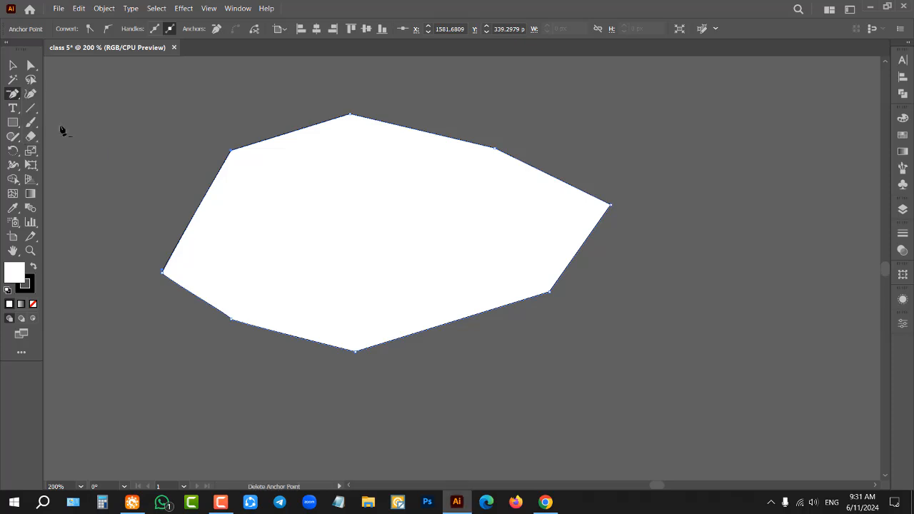
click(350, 115)
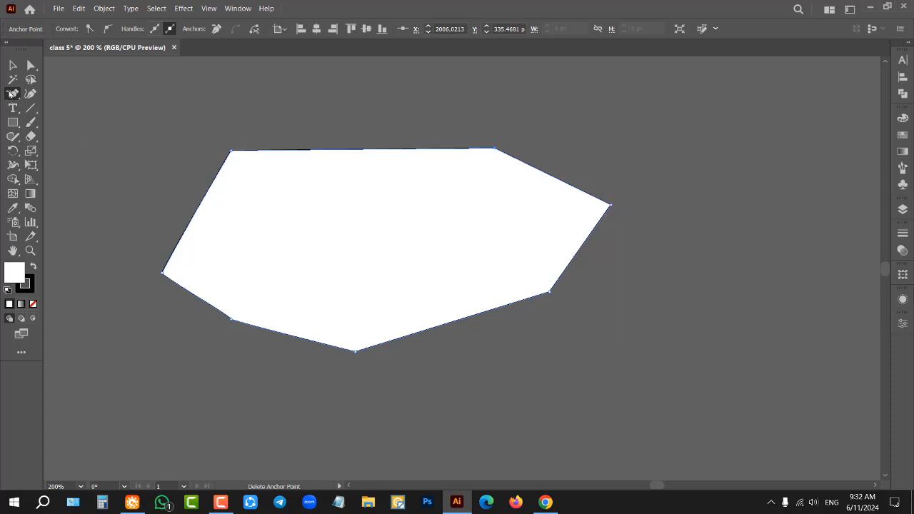
drag(13, 93, 78, 127)
click(610, 206)
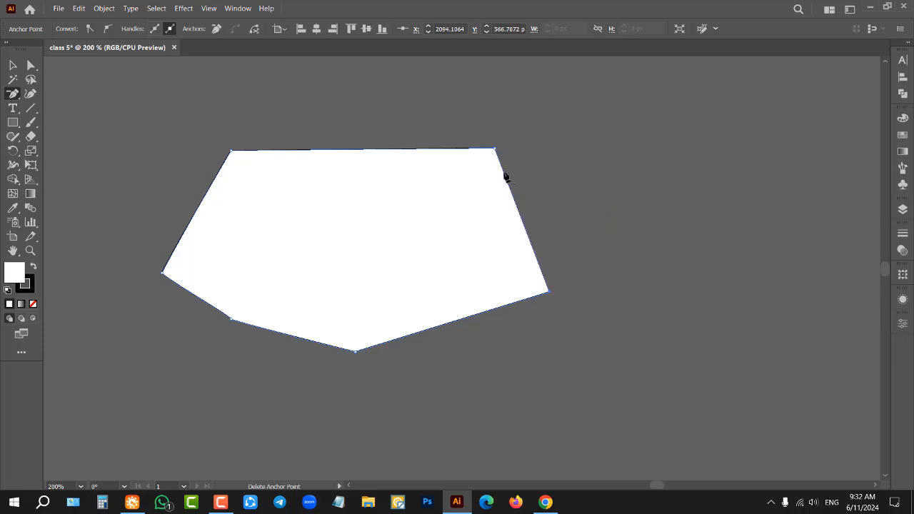
click(230, 319)
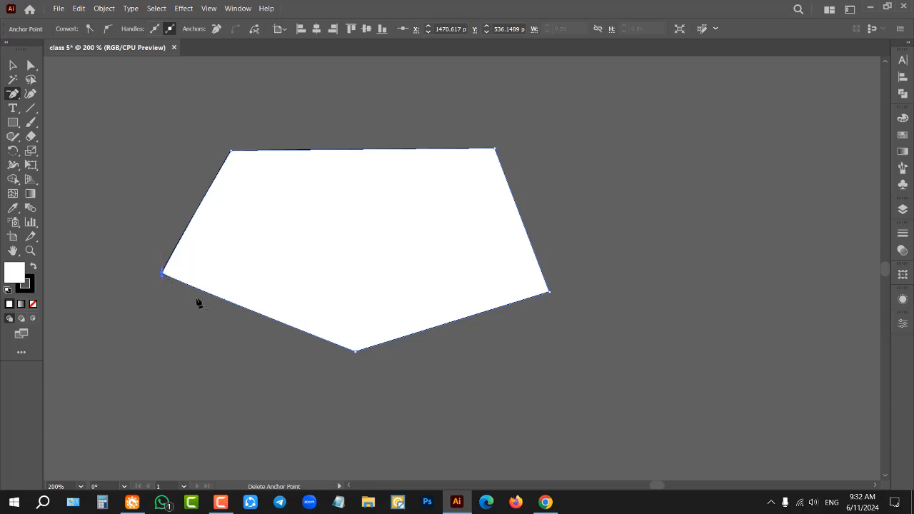
click(164, 274)
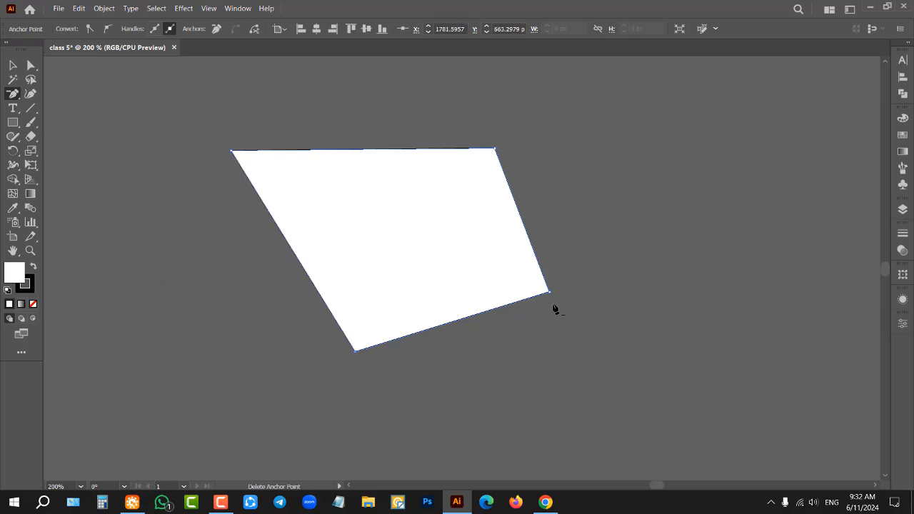
click(548, 291)
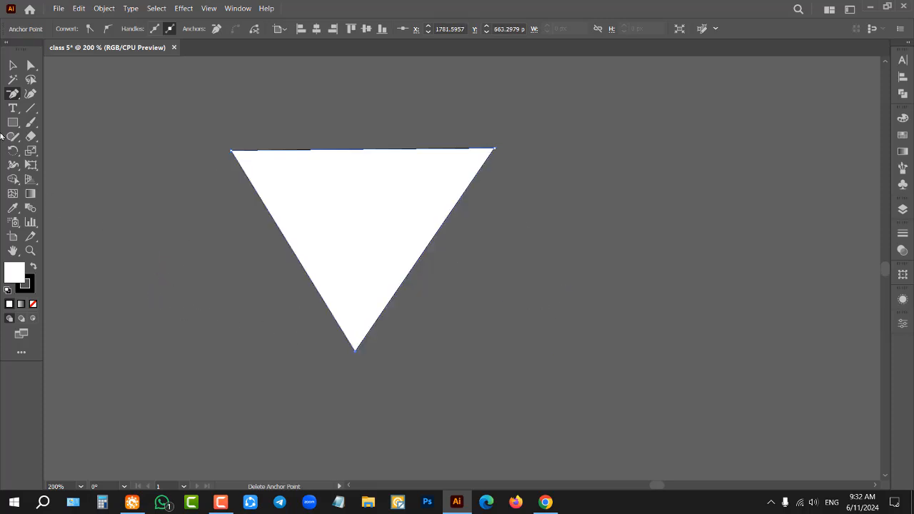
Step: Switch to the Selection tool and delete the triangle
drag(12, 95, 13, 70)
click(12, 69)
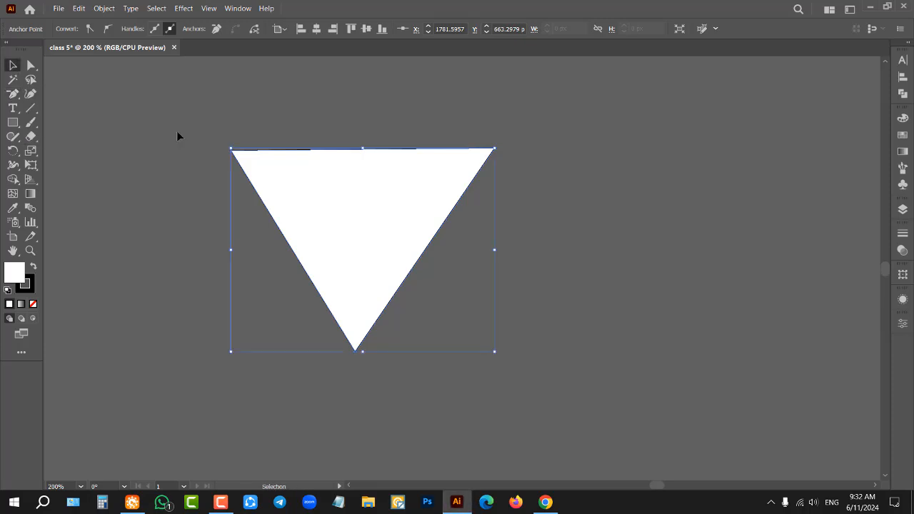
key(Delete)
key(Delete)
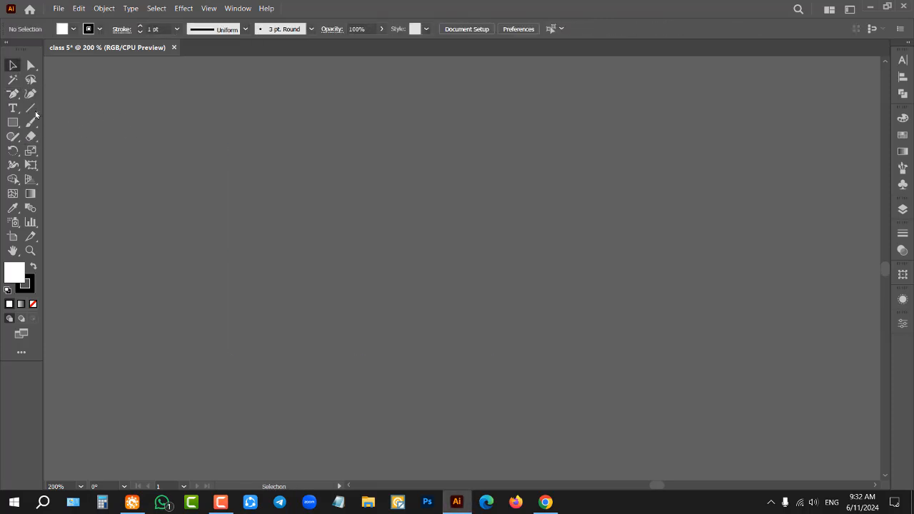
Step: Draw a closed five-sided polygon with the Pen tool and remove its upper-right anchor point
drag(12, 94, 57, 92)
click(235, 156)
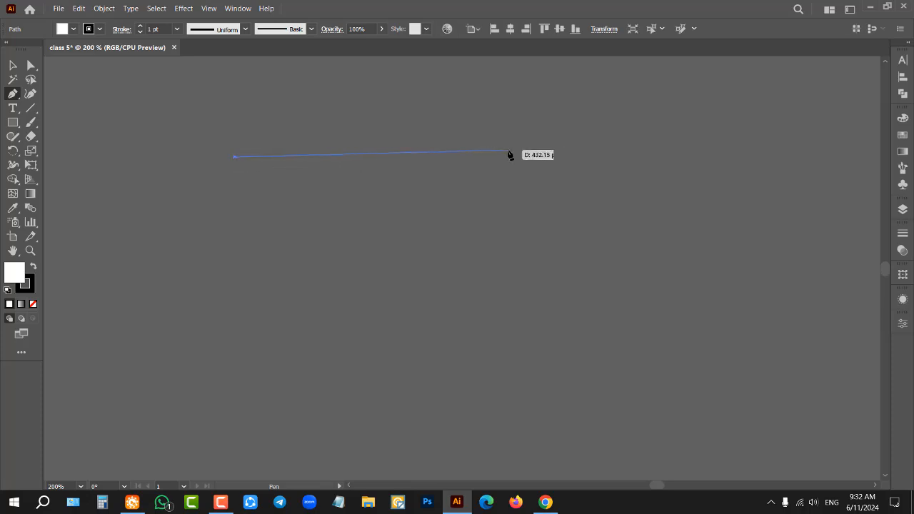
click(509, 152)
click(603, 267)
click(407, 331)
click(190, 293)
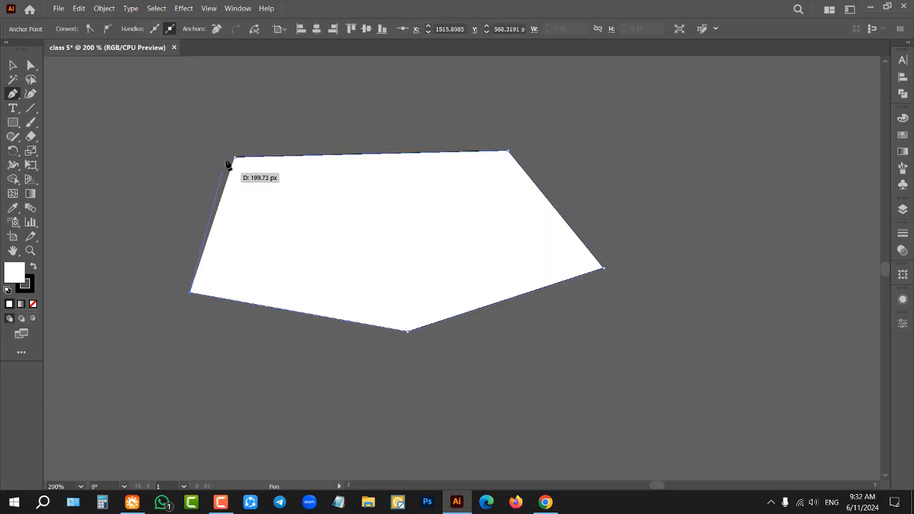
click(235, 157)
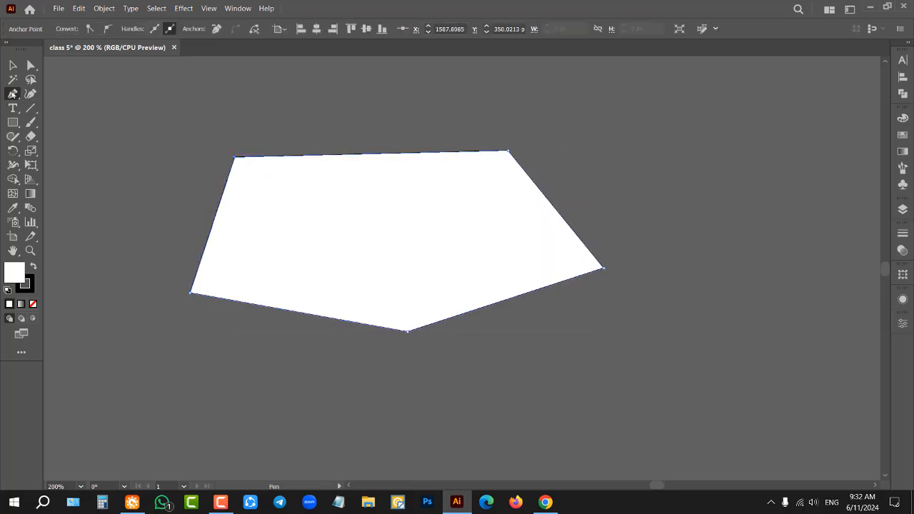
click(509, 152)
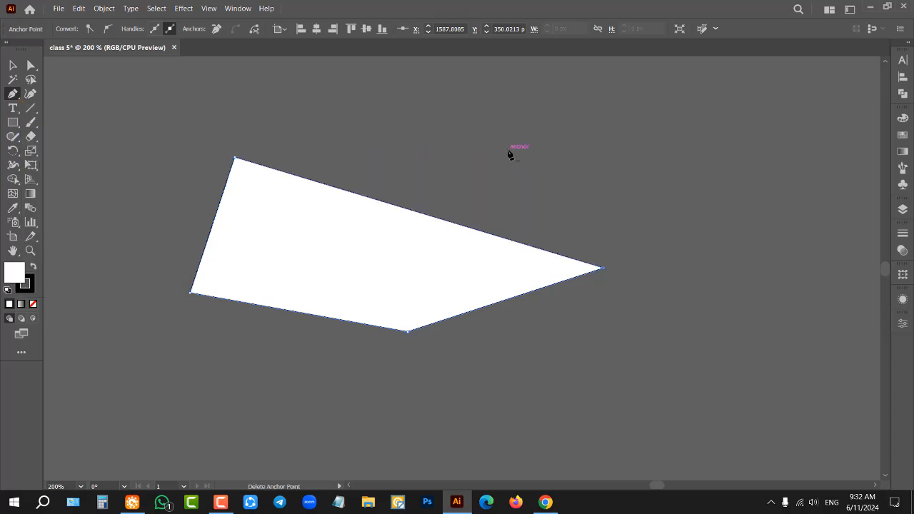
Step: Delete the remaining four-sided shape with the Selection tool active
click(19, 98)
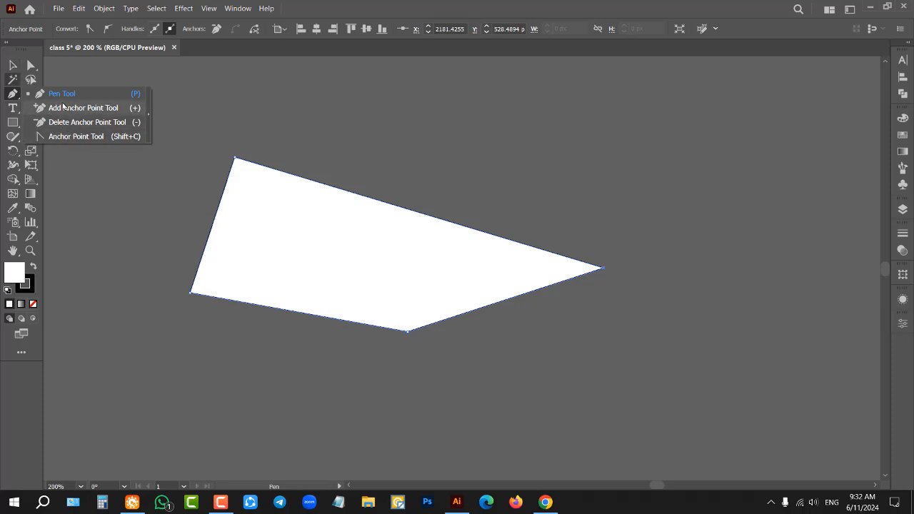
click(13, 65)
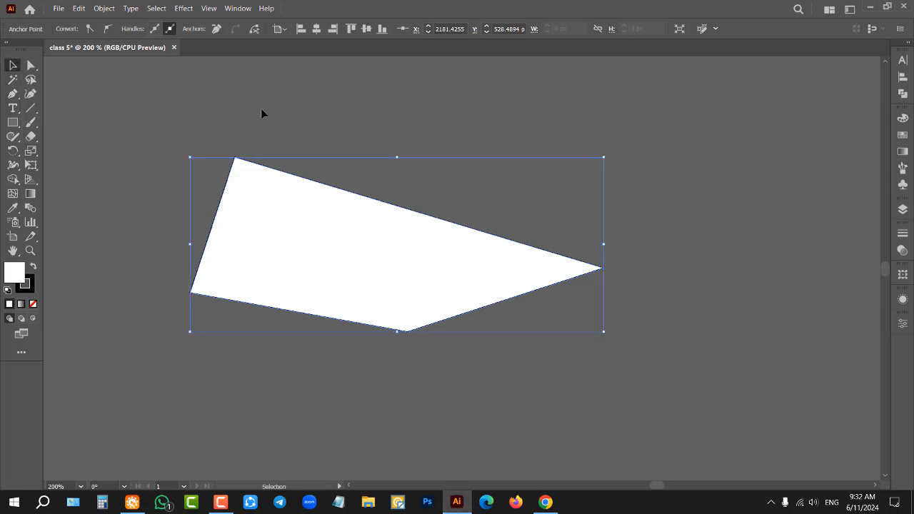
key(Delete)
key(Delete)
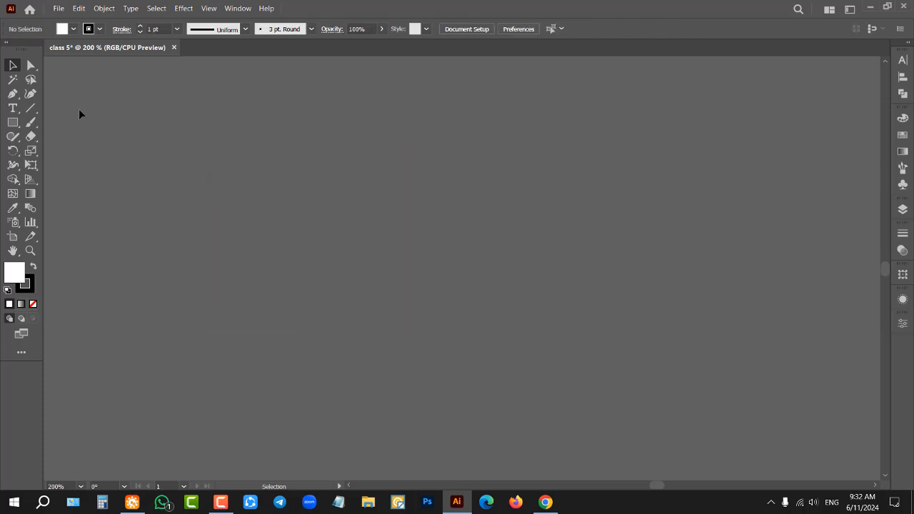
drag(13, 93, 61, 96)
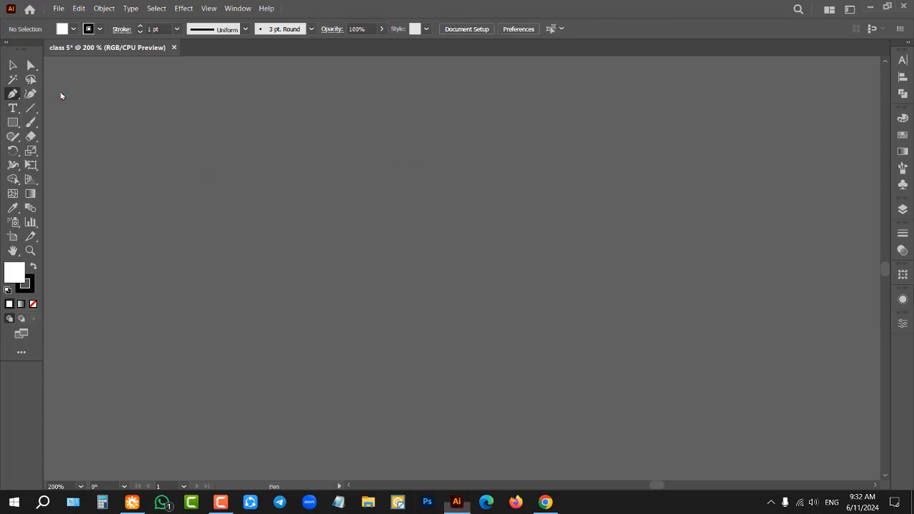
click(13, 66)
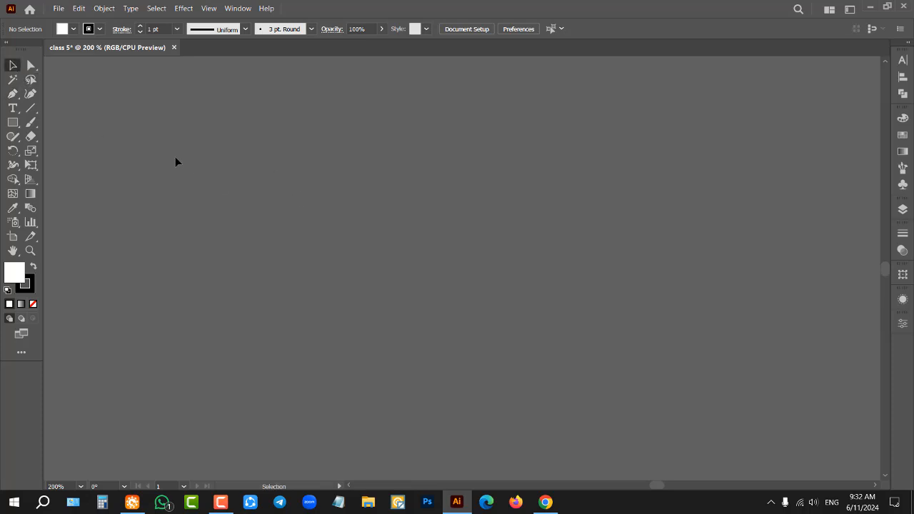
click(12, 108)
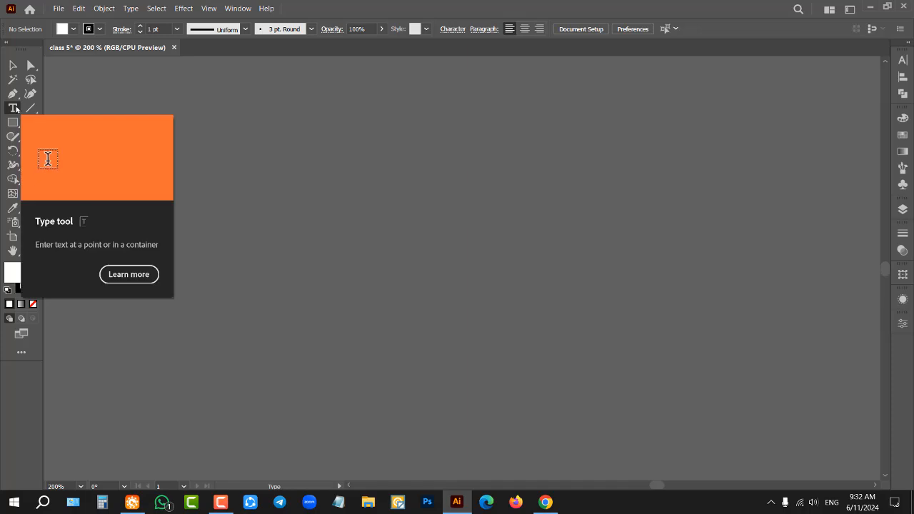
click(311, 191)
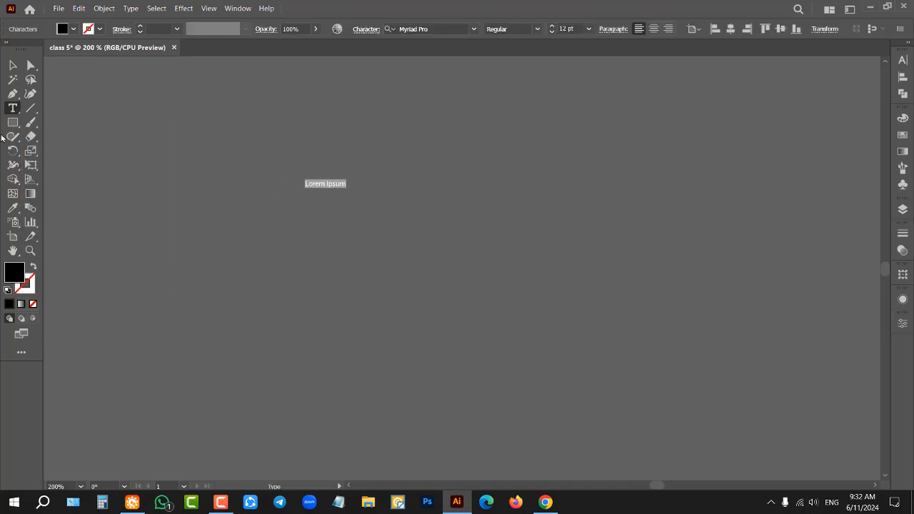
key(BackSpace)
click(12, 66)
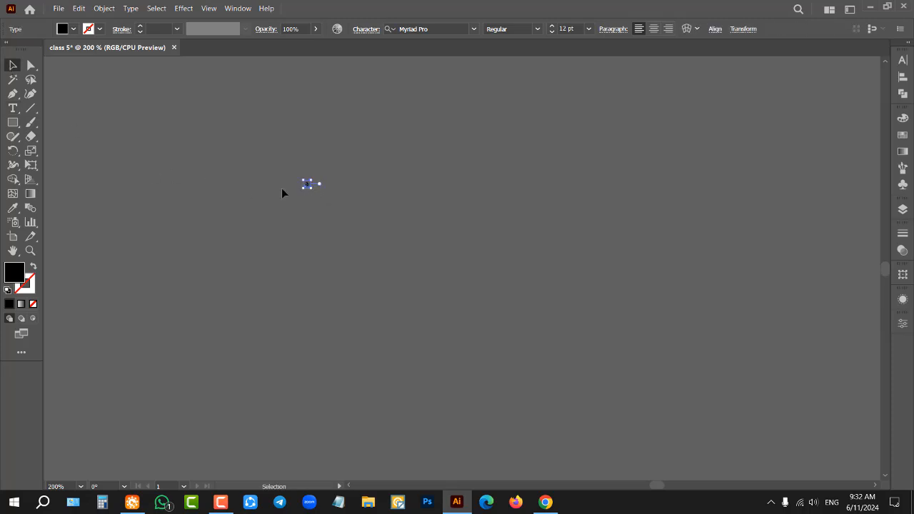
click(281, 193)
Step: Create a 12 pt point text reading "A" on the canvas with the Type tool and select it as an object
click(12, 108)
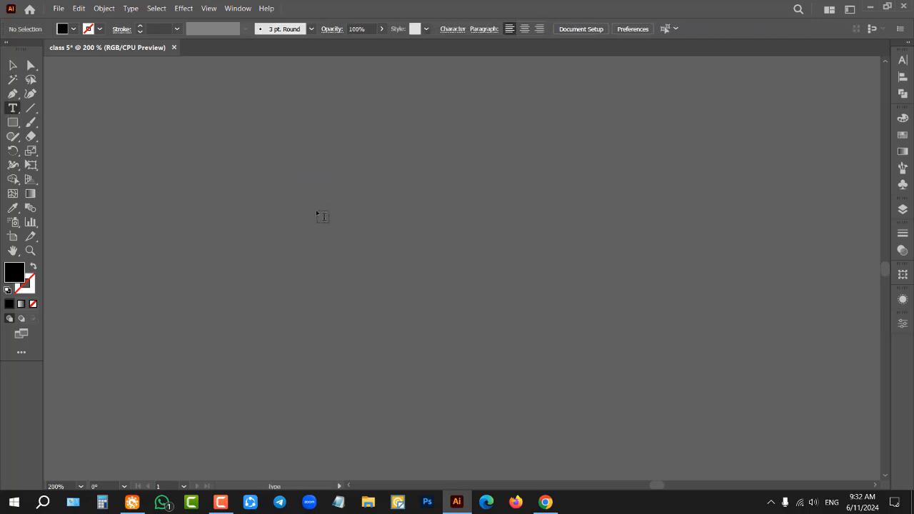
click(310, 187)
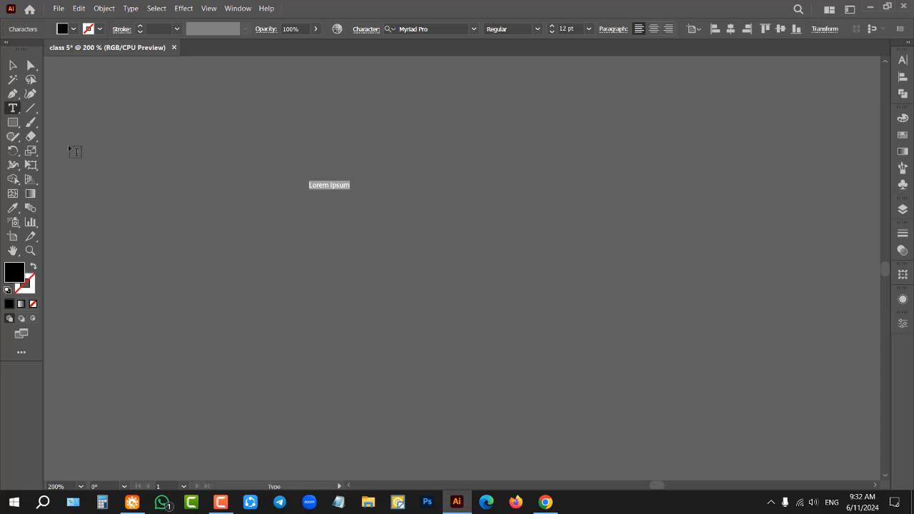
text(a)
key(BackSpace)
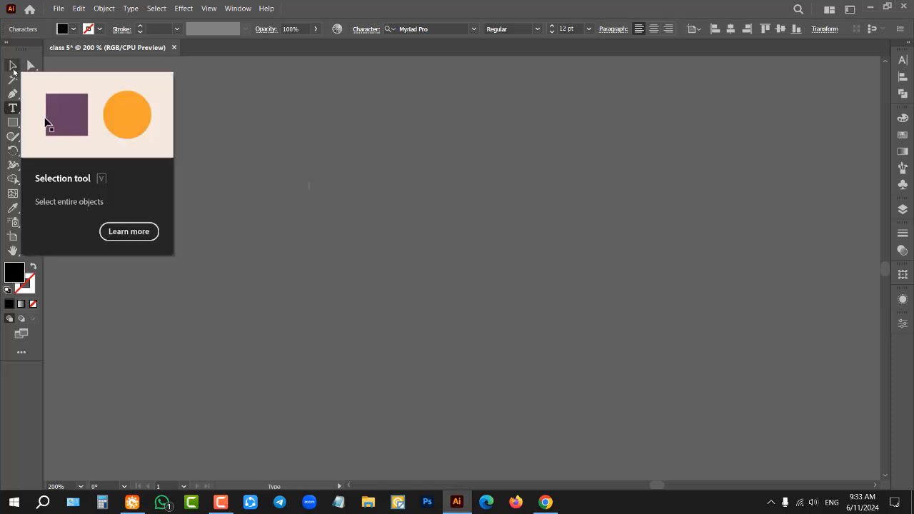
text(A)
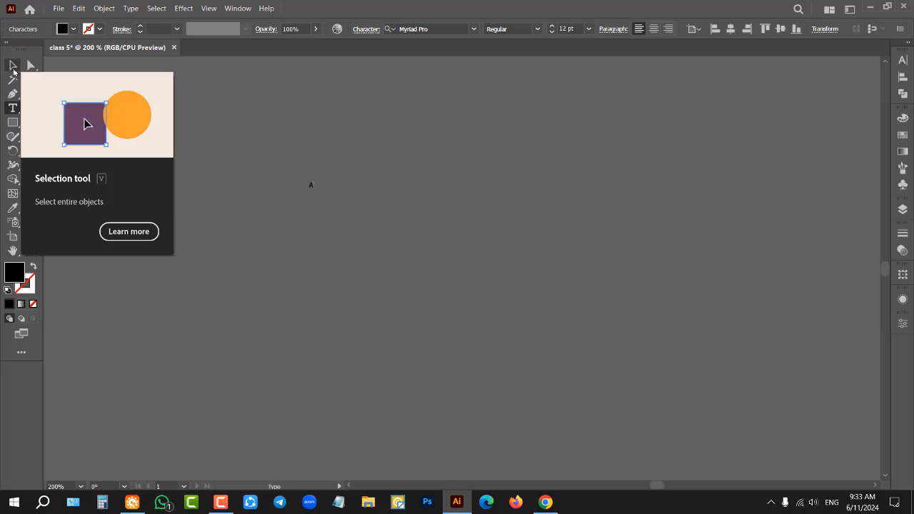
click(13, 67)
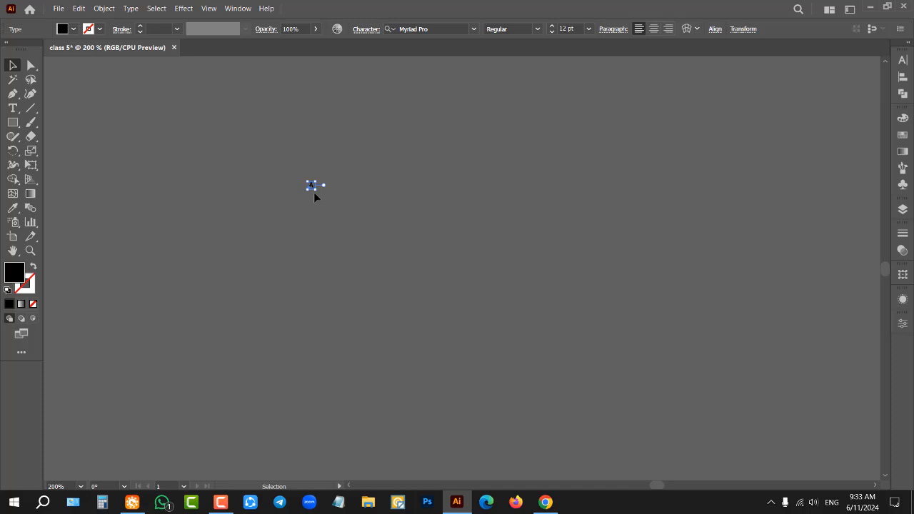
Step: Try stretching the letter A freely without keeping its proportions, and undo the distortion
key(ctrl+plus)
key(ctrl+plus)
key(ctrl+plus)
key(ctrl+plus)
drag(323, 208, 675, 302)
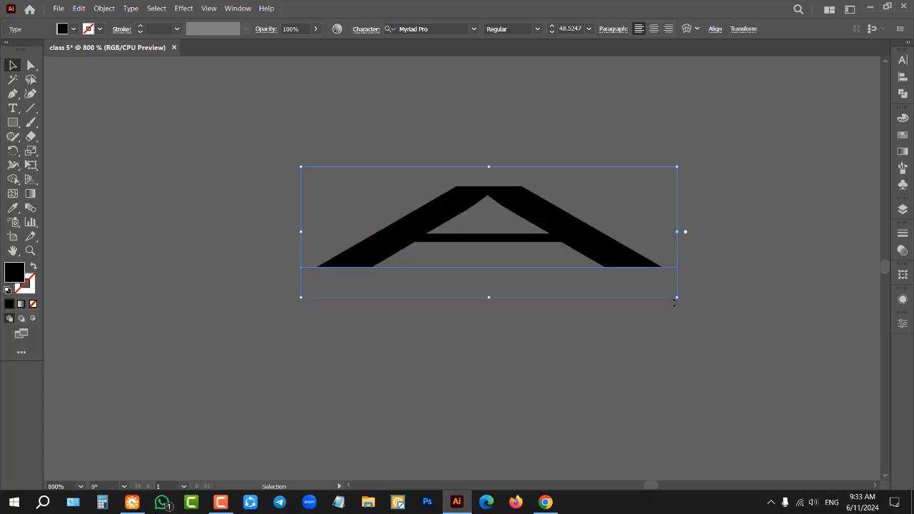
click(499, 354)
key(ctrl+z)
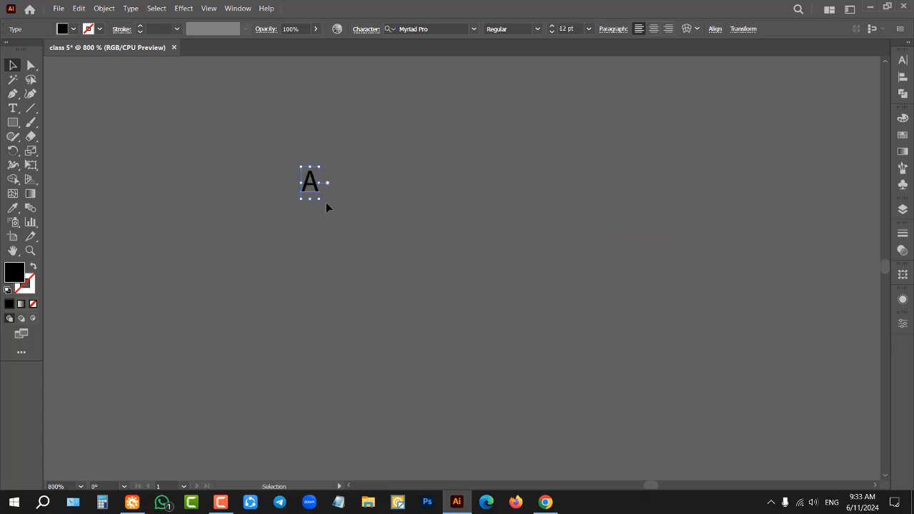
Step: Scale the letter A proportionally to about 114 pt, shift it upward on the canvas, and deselect it
drag(323, 202, 534, 382)
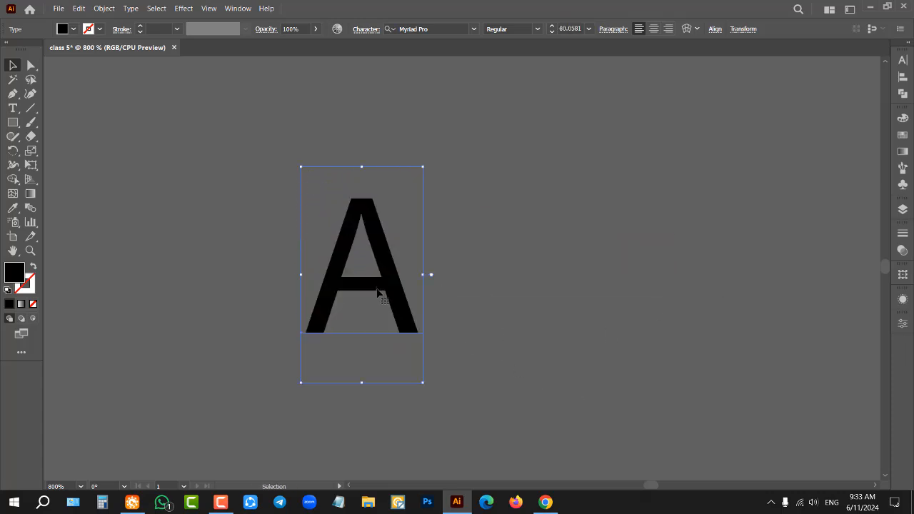
drag(379, 292, 376, 221)
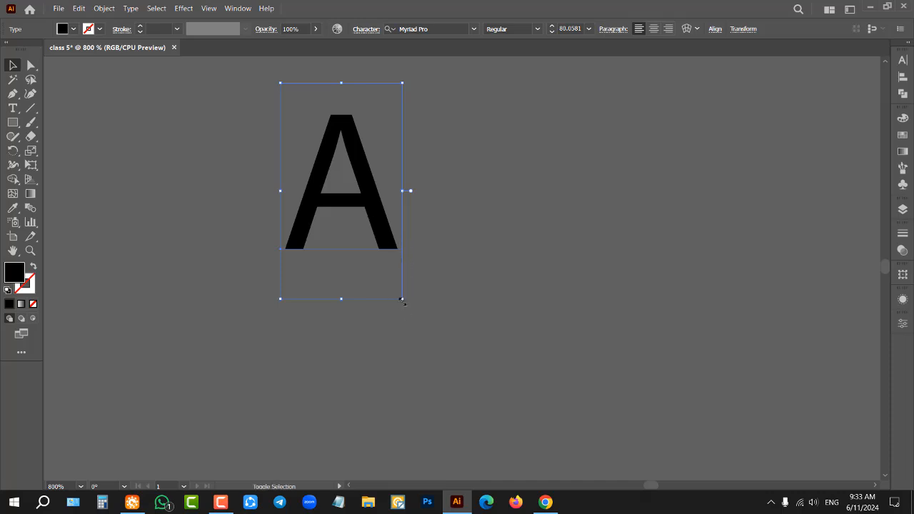
drag(402, 299, 506, 405)
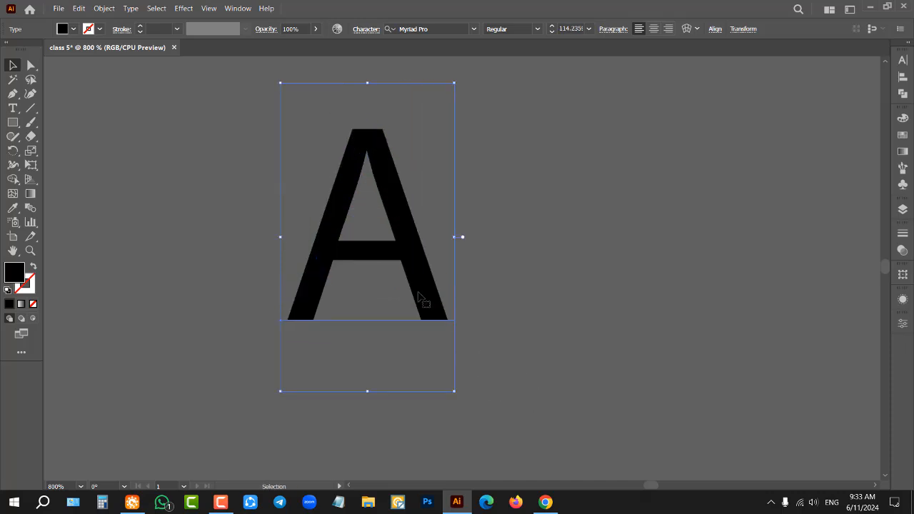
click(528, 195)
drag(388, 212, 389, 213)
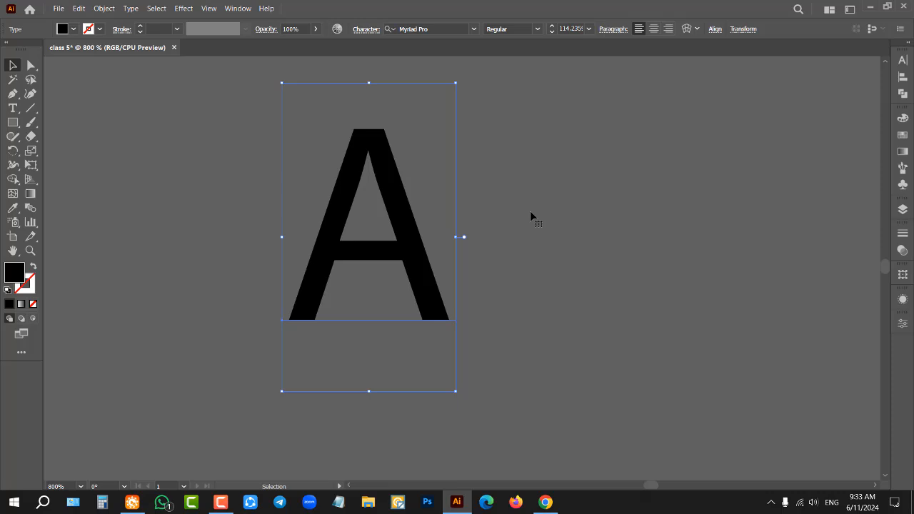
click(530, 211)
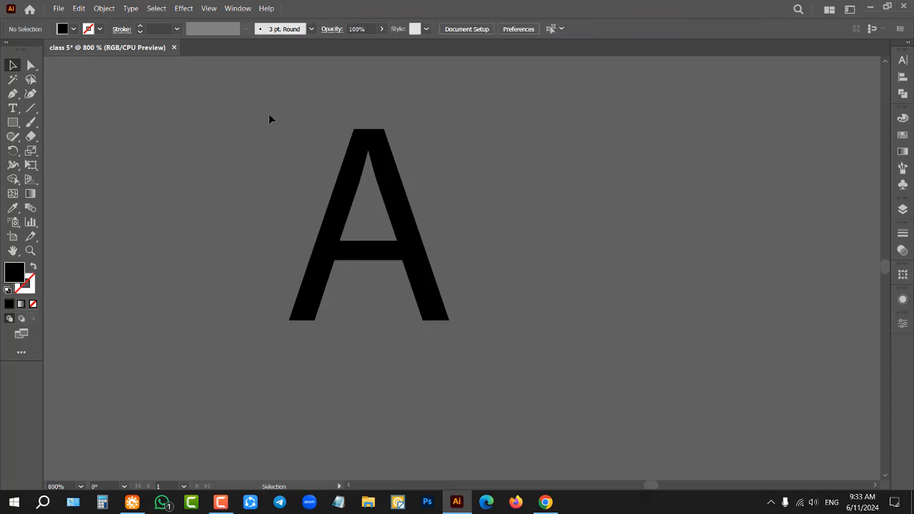
Step: Select everything on the canvas and delete the letter A
scroll(265, 111, up, 1)
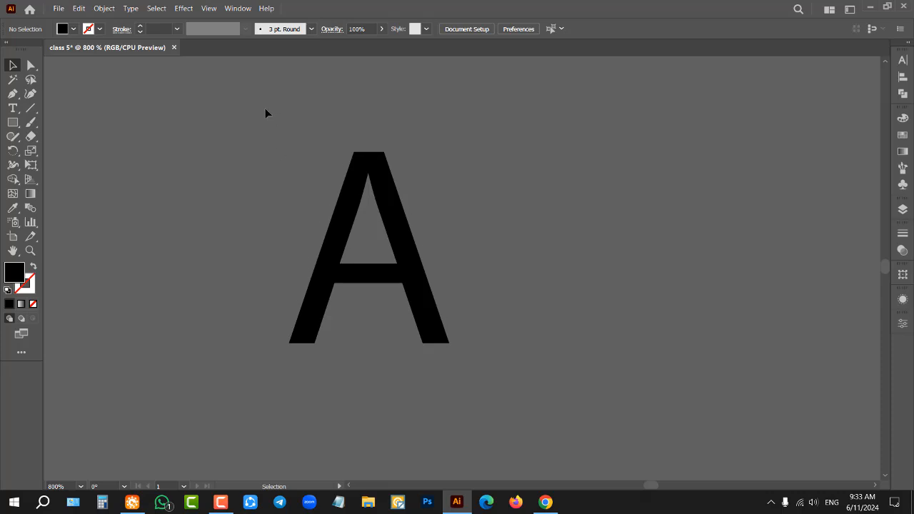
scroll(264, 196, up, 1)
scroll(287, 199, down, 1)
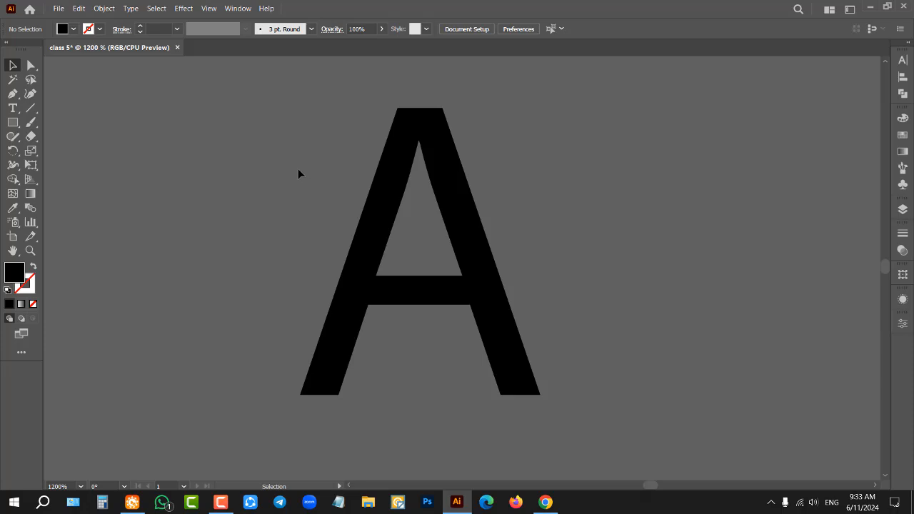
click(13, 108)
scroll(253, 214, down, 4)
scroll(254, 215, down, 3)
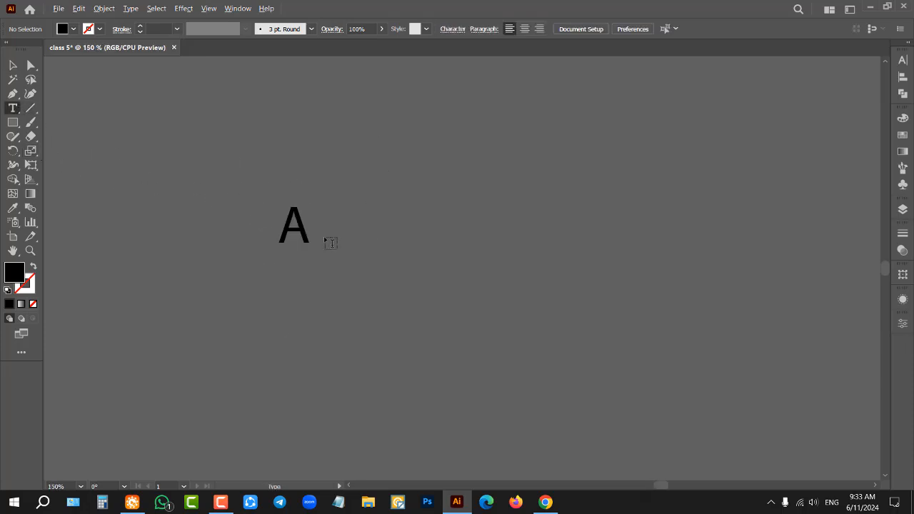
click(17, 64)
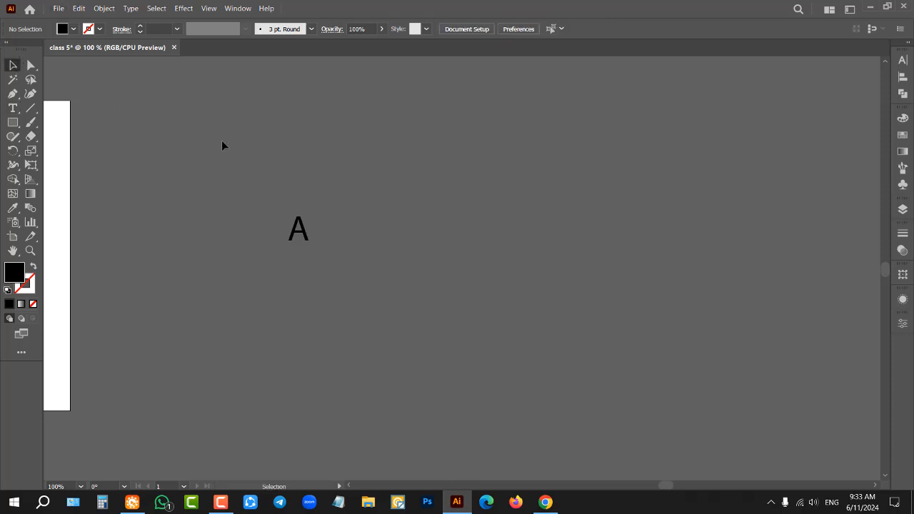
key(ctrl+a)
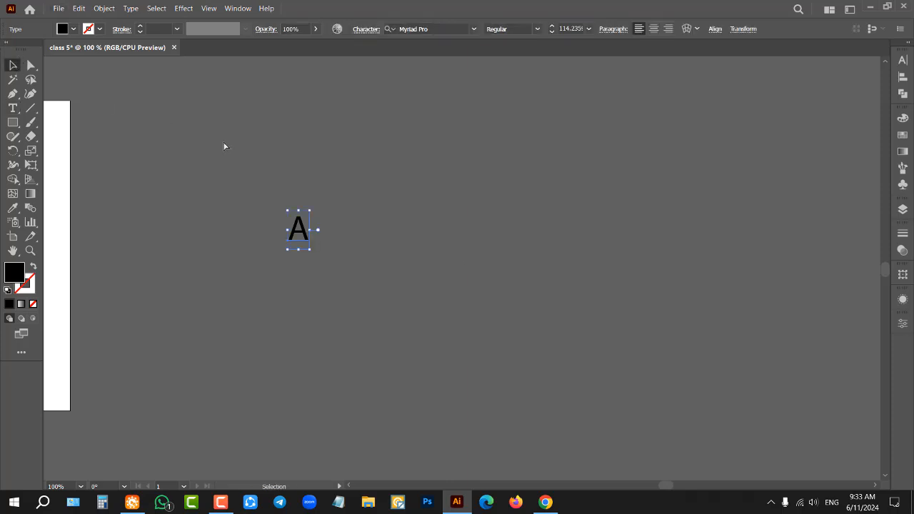
key(Delete)
Step: Examine the empty artboard and the surrounding canvas at different zoom levels
scroll(511, 197, down, 2)
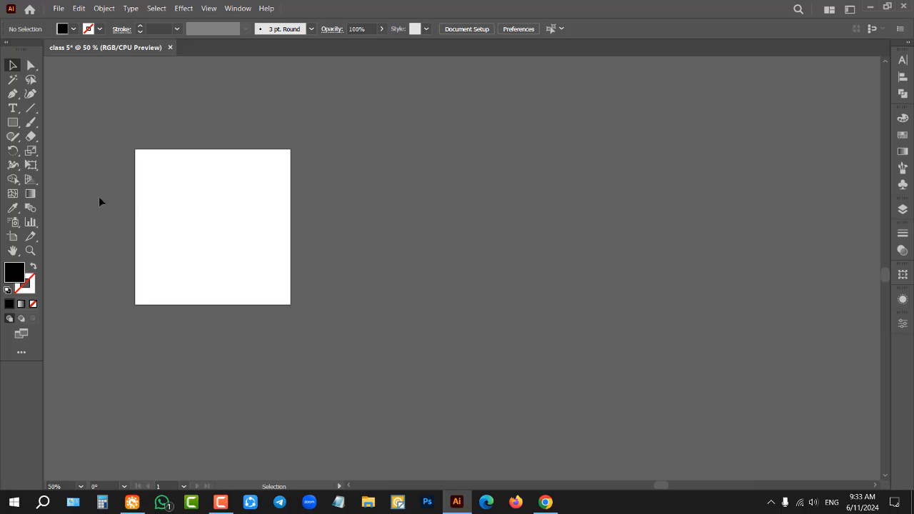
scroll(100, 202, up, 2)
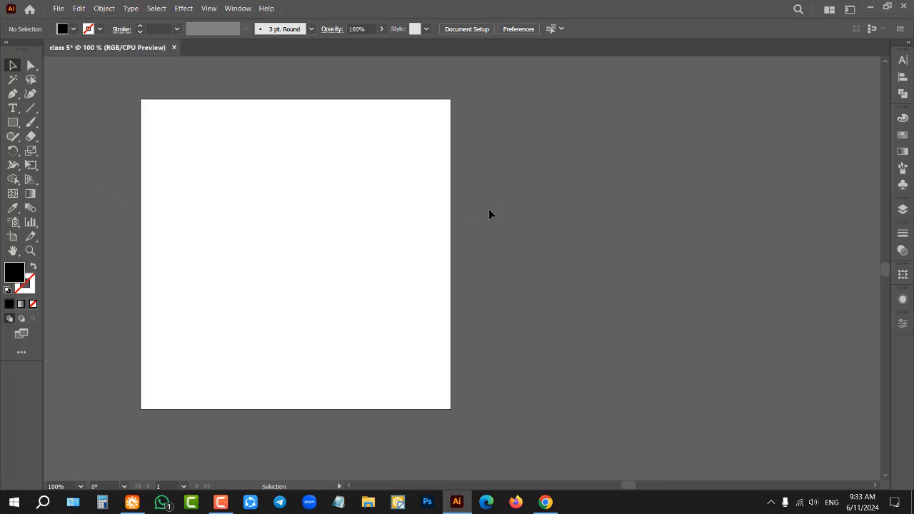
scroll(528, 207, down, 10)
scroll(427, 272, up, 3)
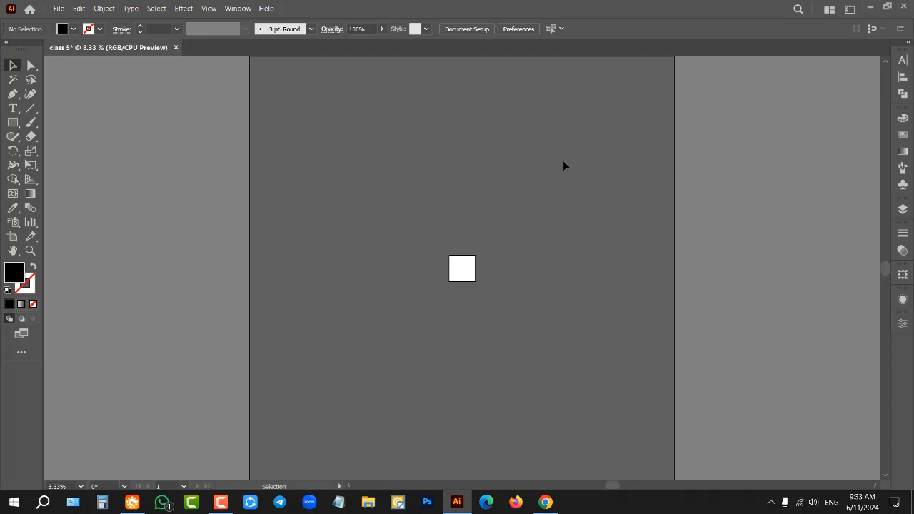
scroll(499, 273, up, 1)
scroll(320, 264, up, 3)
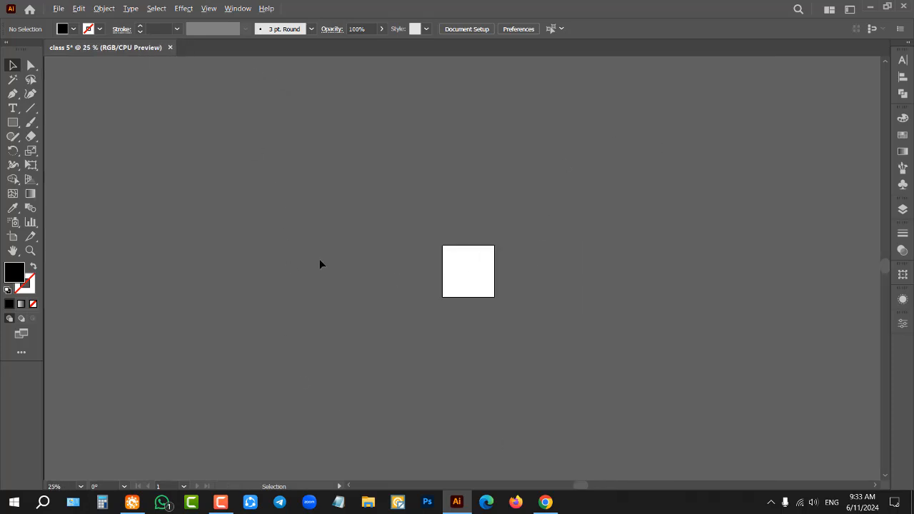
scroll(572, 341, up, 2)
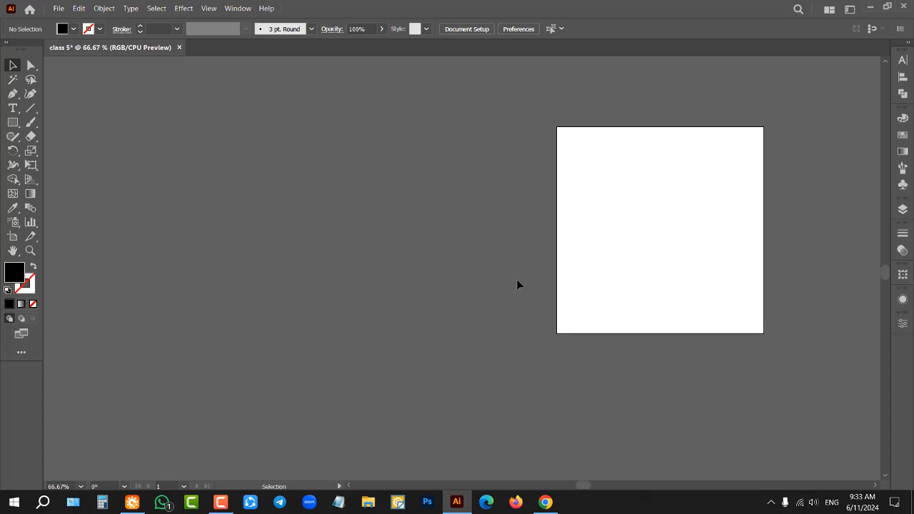
scroll(438, 252, up, 1)
scroll(448, 271, down, 1)
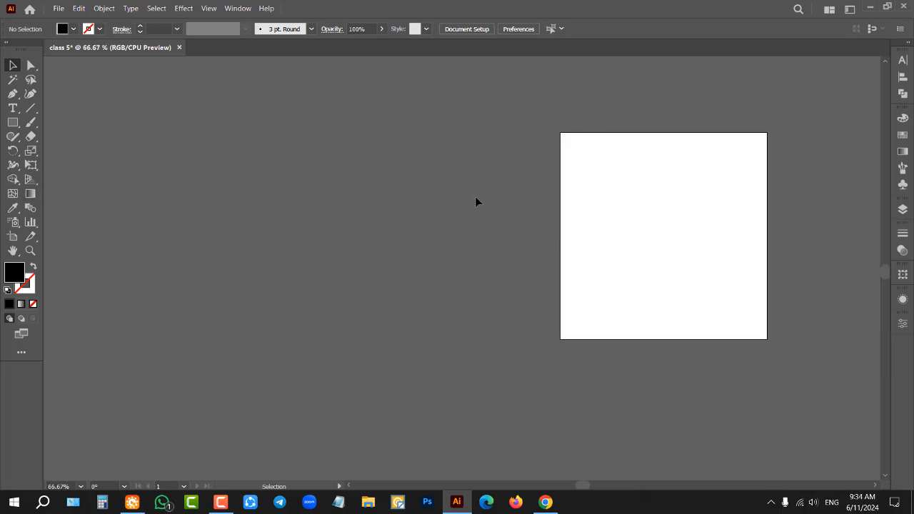
Step: Add a 72 pt point text reading "A" on the canvas beside the artboard and enlarge it proportionally to about 1036 pt
drag(373, 214, 577, 231)
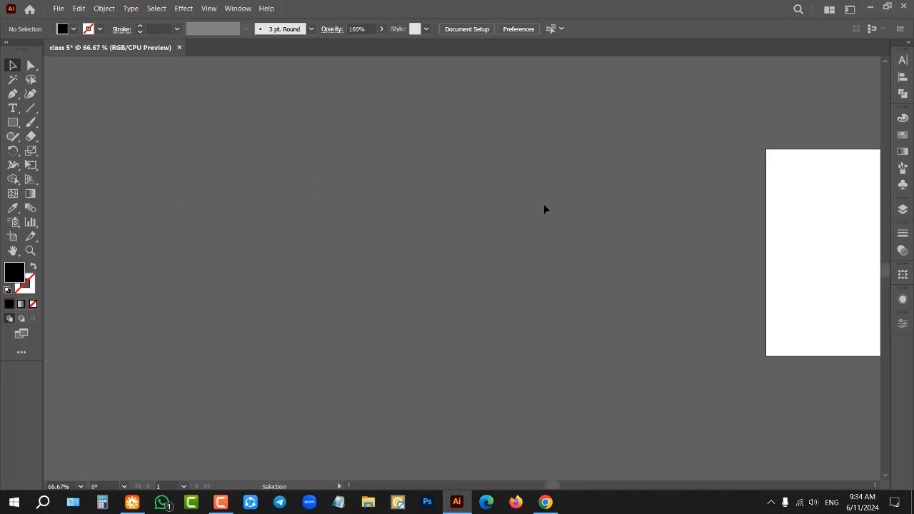
click(13, 109)
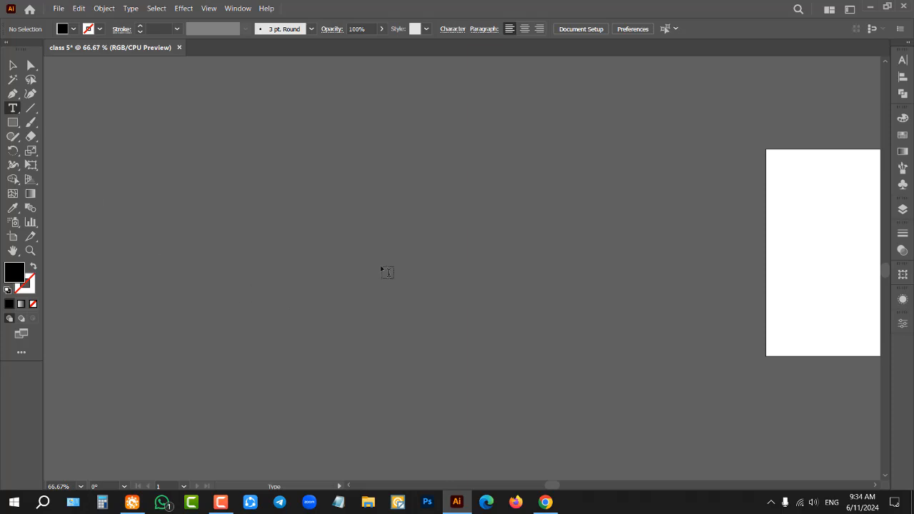
click(356, 247)
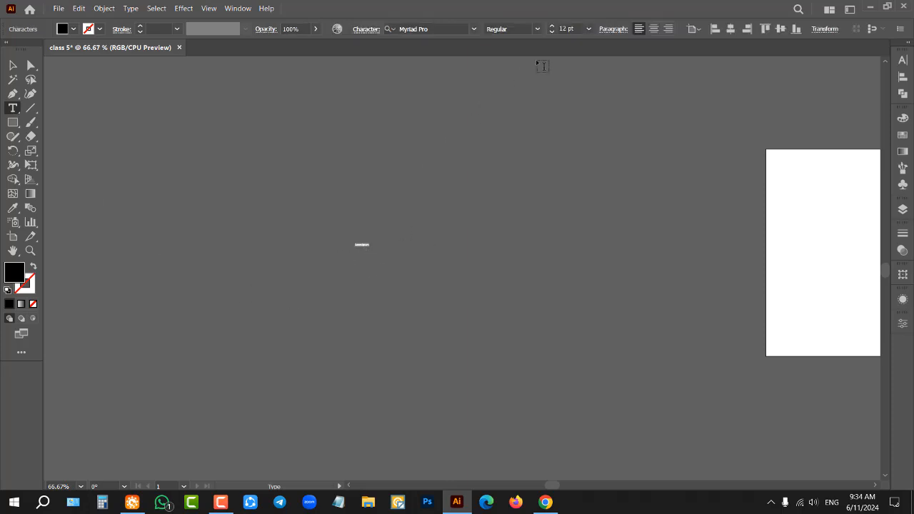
click(588, 29)
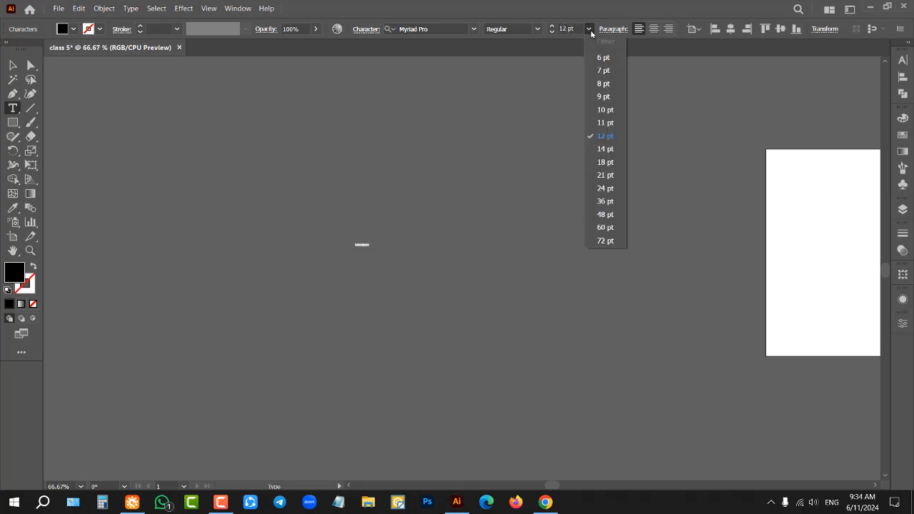
click(604, 240)
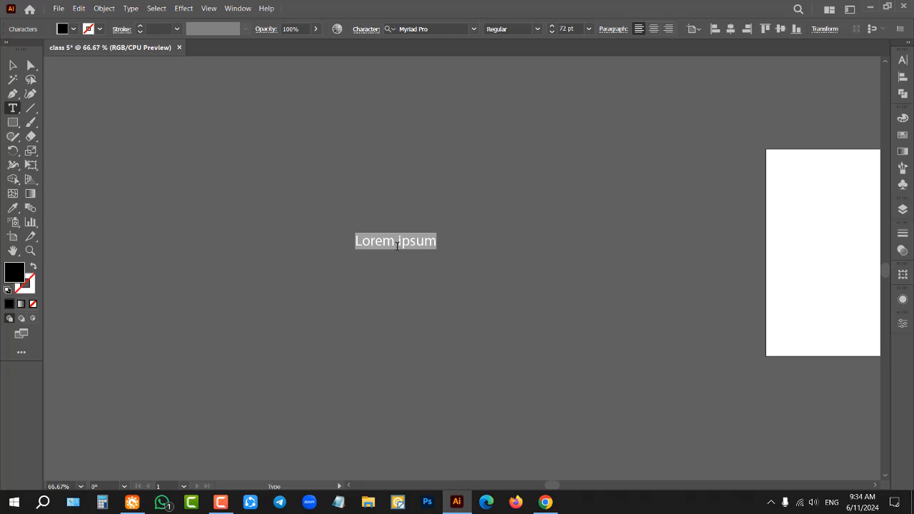
text(A)
click(13, 65)
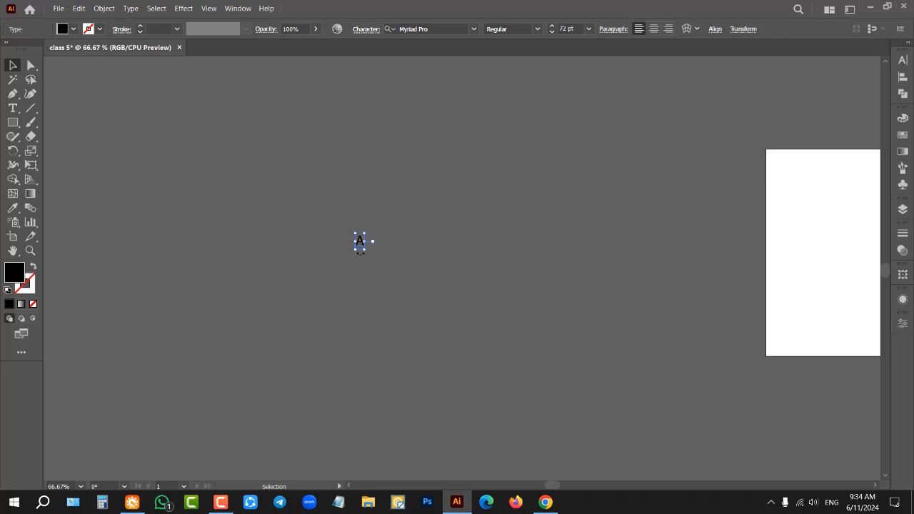
drag(364, 241, 486, 264)
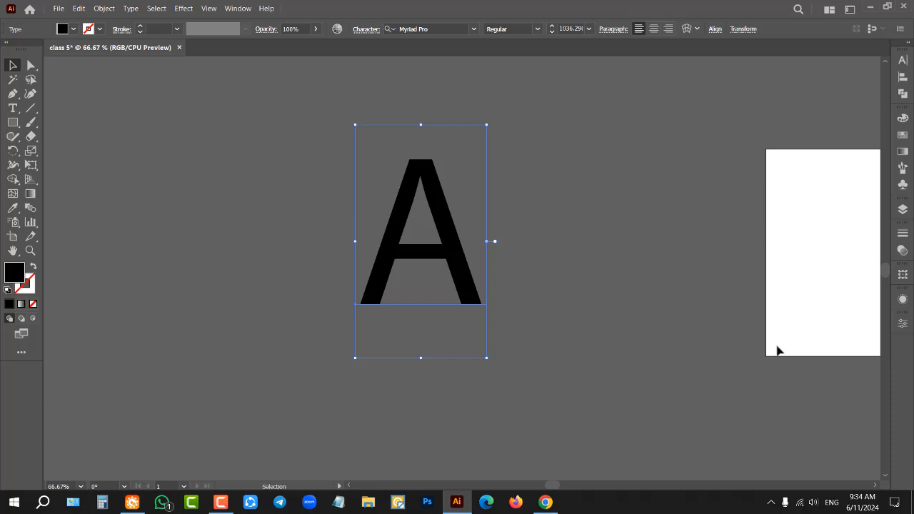
Step: Shift the letter A slightly toward the artboard and deselect it
drag(431, 250, 464, 263)
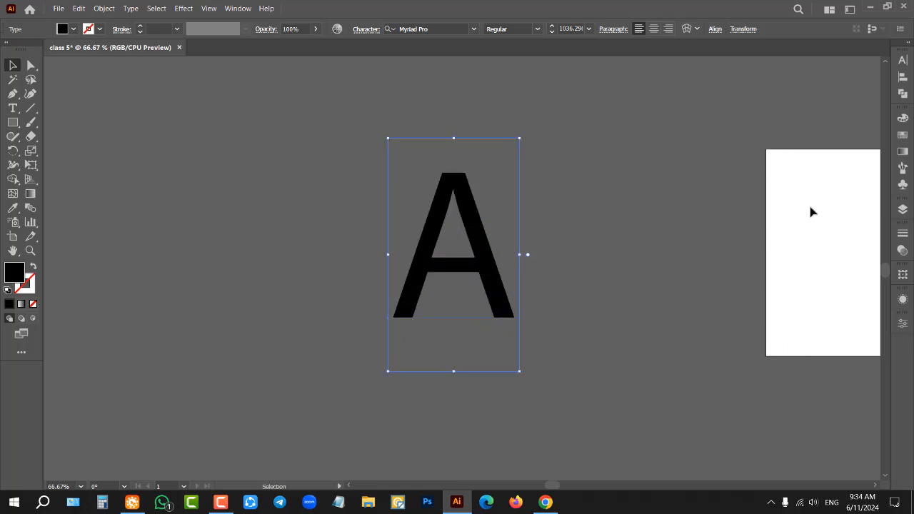
scroll(557, 262, up, 1)
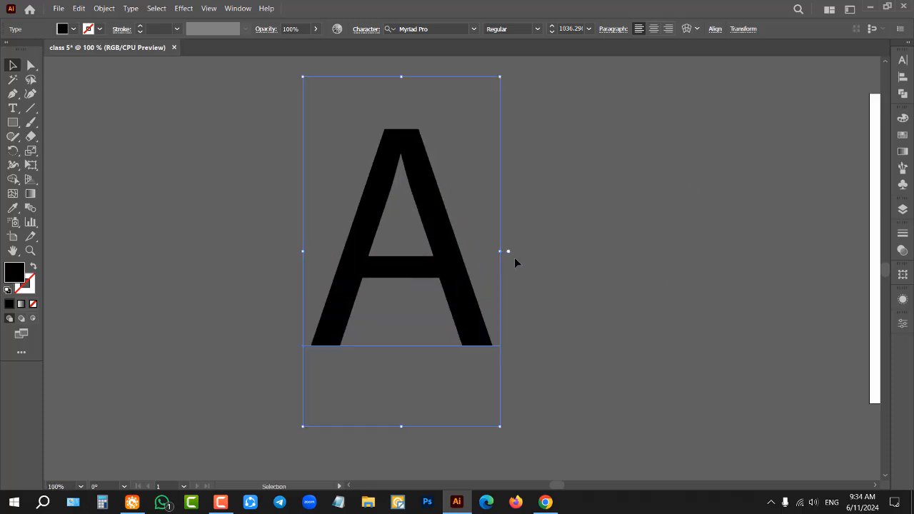
scroll(298, 281, down, 1)
click(484, 243)
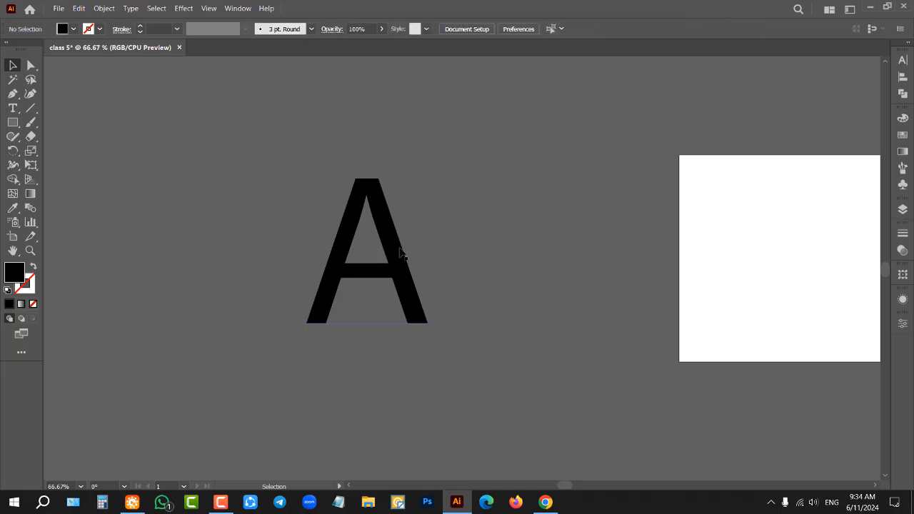
Step: Lock the letter A in place as a tracing template
click(401, 252)
click(105, 7)
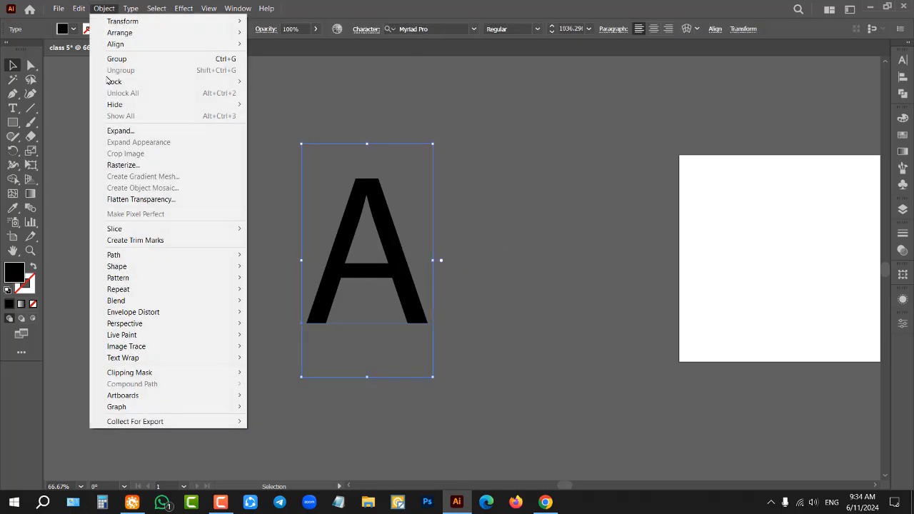
mouse_move(118, 83)
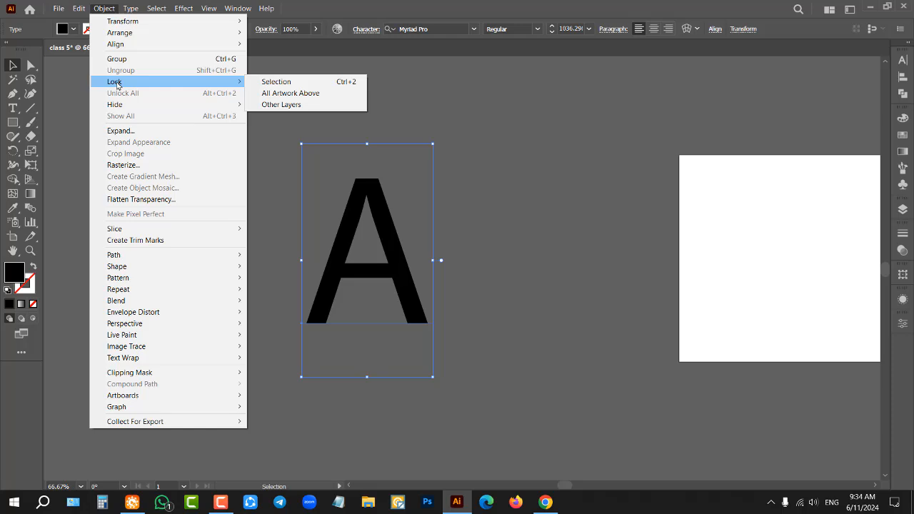
click(287, 82)
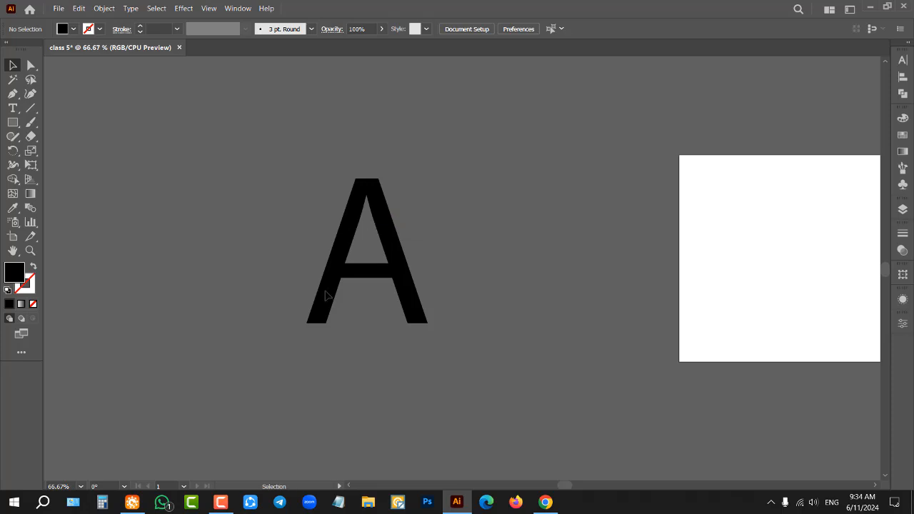
Step: Begin tracing the letter's outer outline with the Pen tool, from the lower-left foot over the flat apex to the lower-right outer corner
key(p)
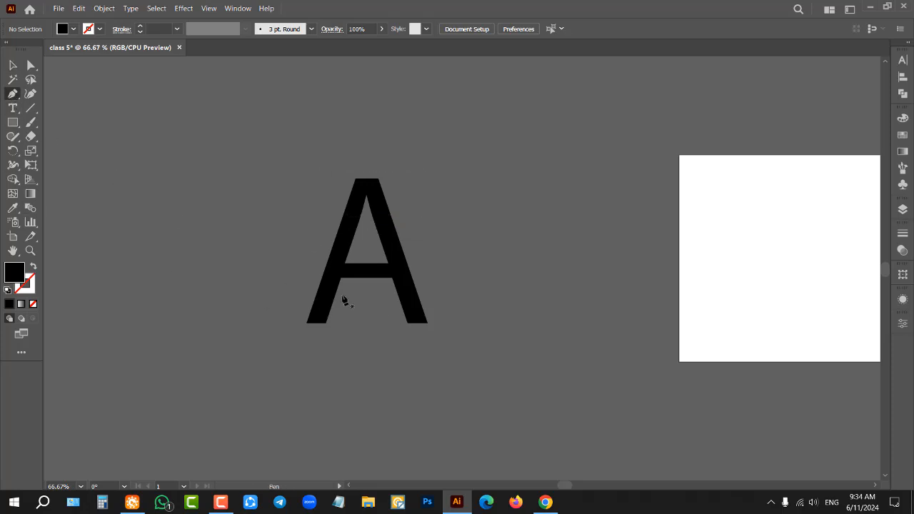
scroll(422, 293, up, 1)
scroll(422, 294, up, 1)
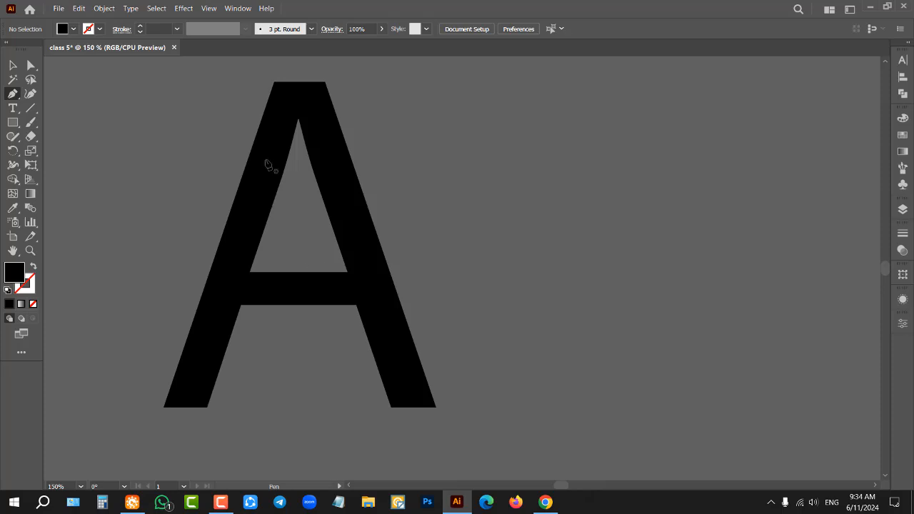
click(165, 408)
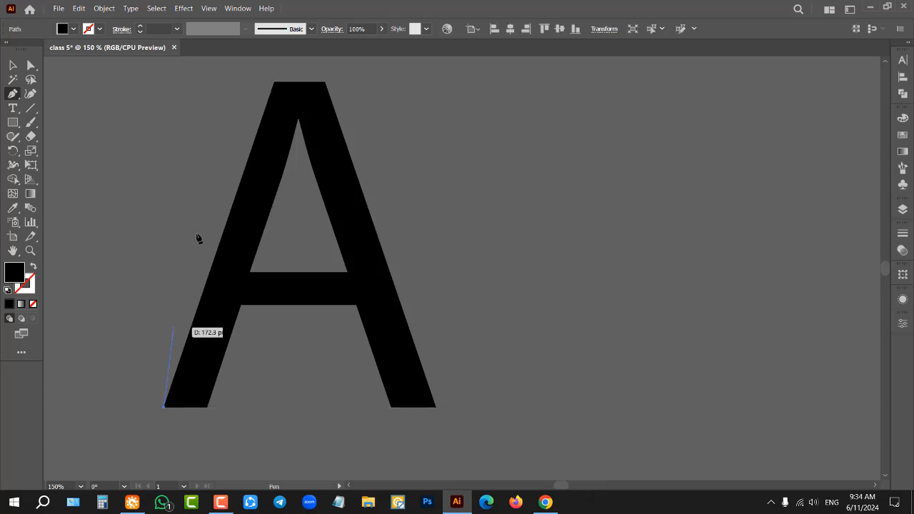
click(274, 84)
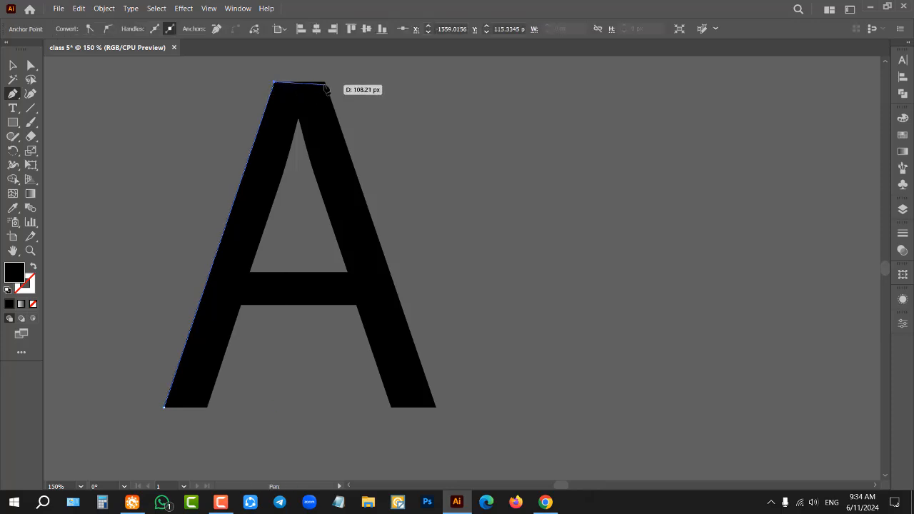
click(325, 83)
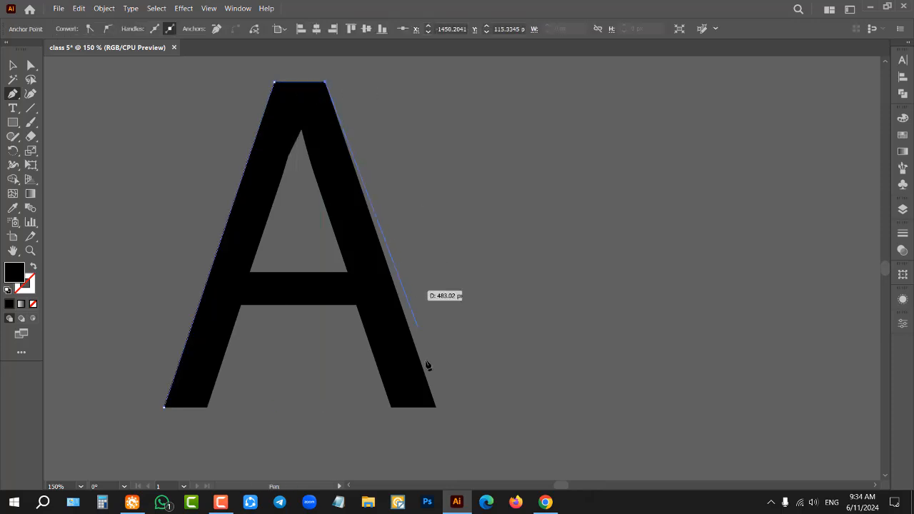
click(436, 407)
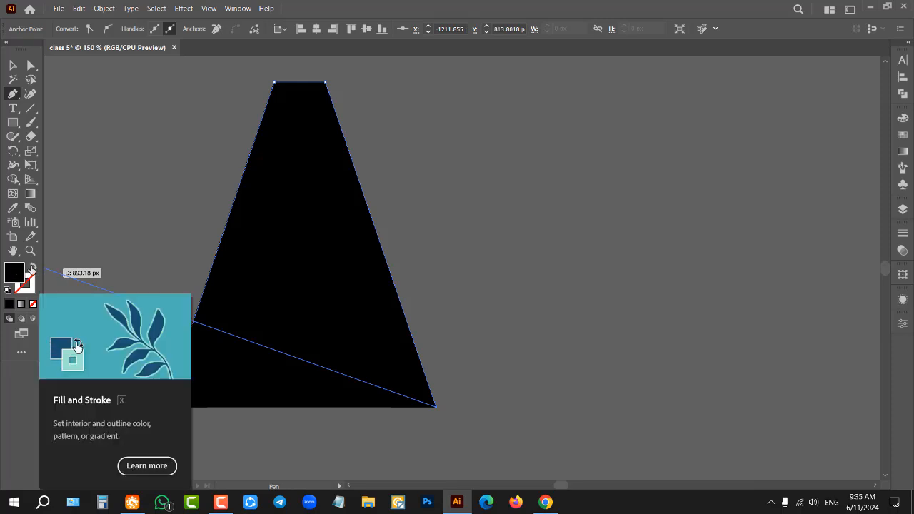
Step: Swap the path's fill and stroke to remove its fill, and set the stroke colour to red FF0808
click(33, 268)
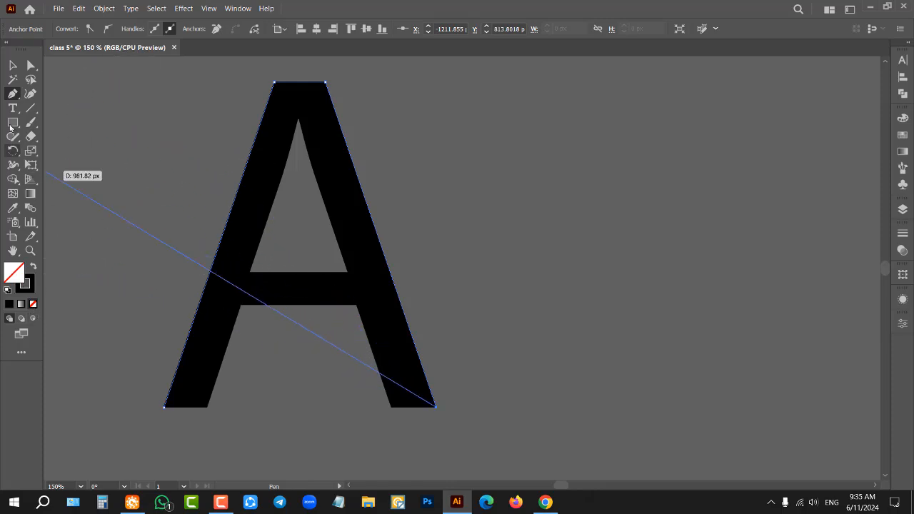
double_click(25, 283)
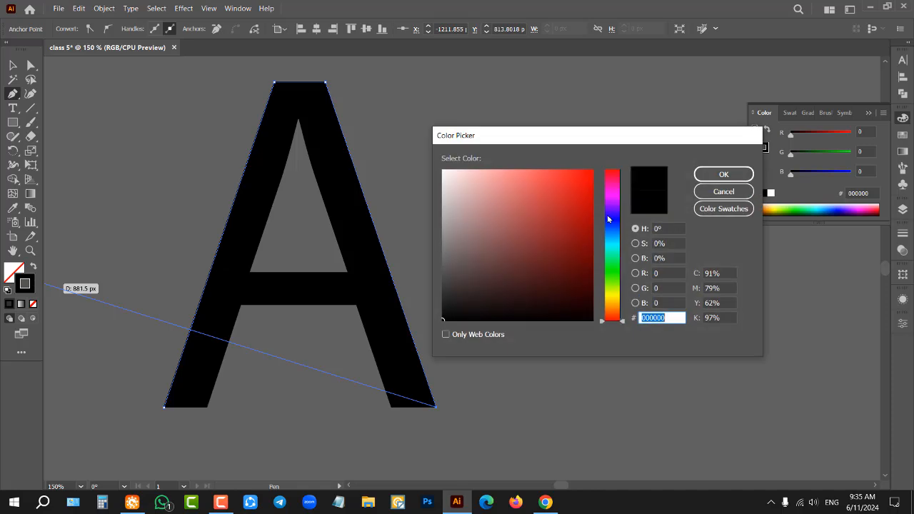
click(591, 172)
click(723, 175)
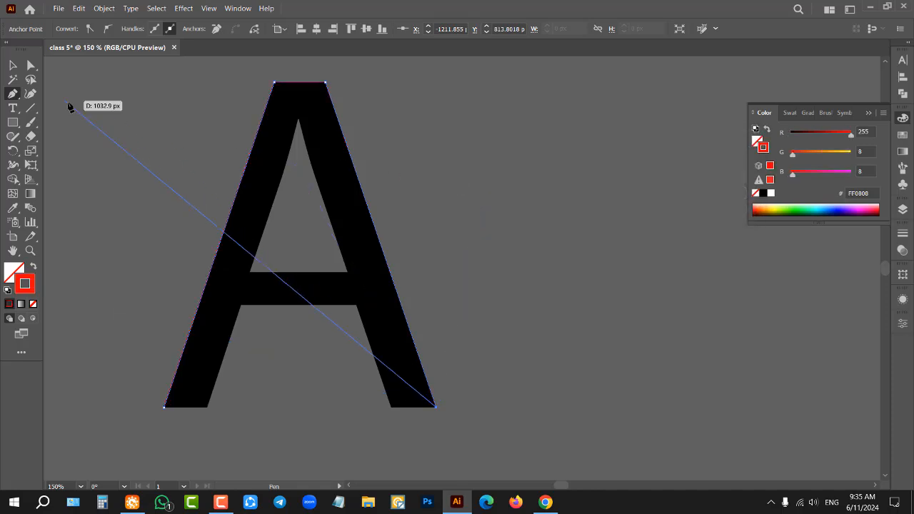
key(v)
scroll(377, 168, up, 4)
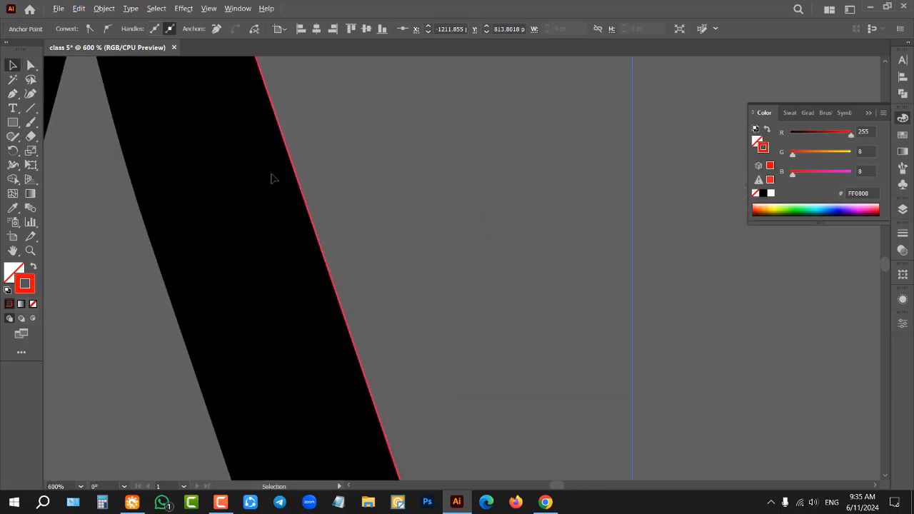
scroll(342, 175, down, 6)
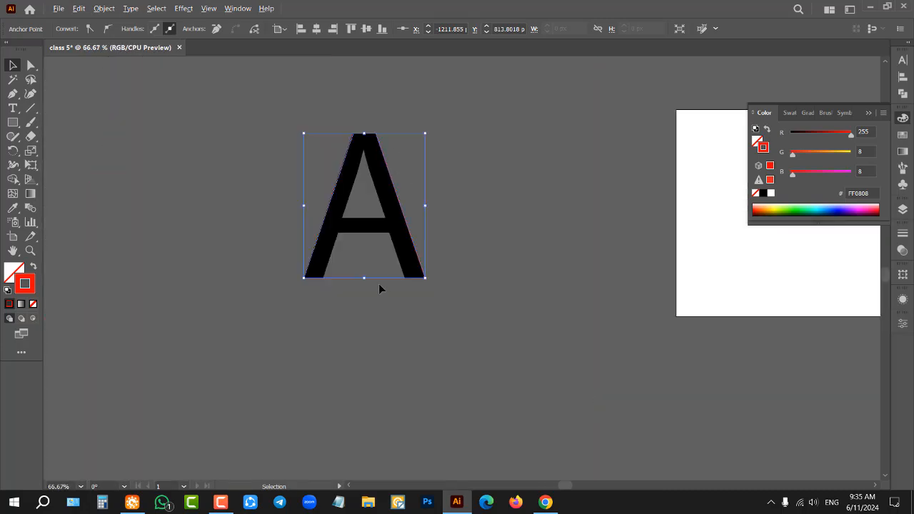
Step: Continue the path from the lower-right corner along both feet, the inner legs and the crossbar's underside, and close it at the starting anchor
scroll(378, 284, up, 3)
key(p)
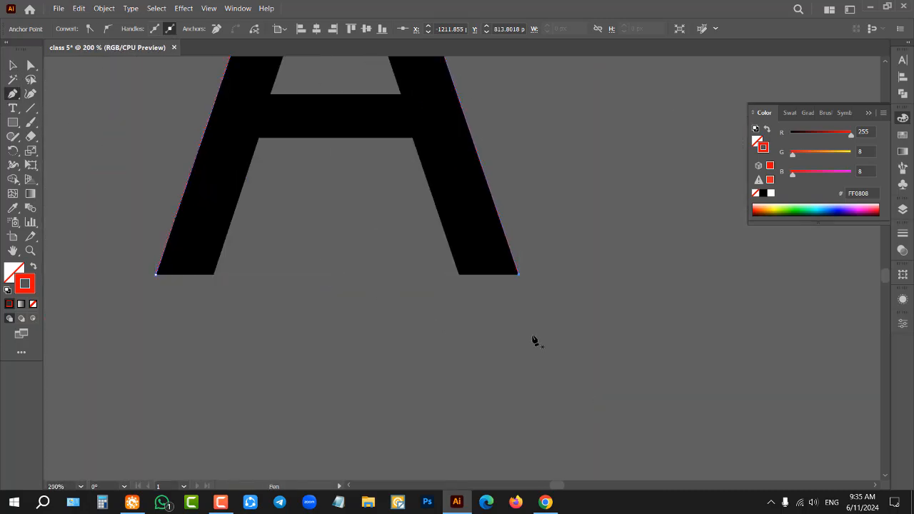
scroll(524, 275, up, 3)
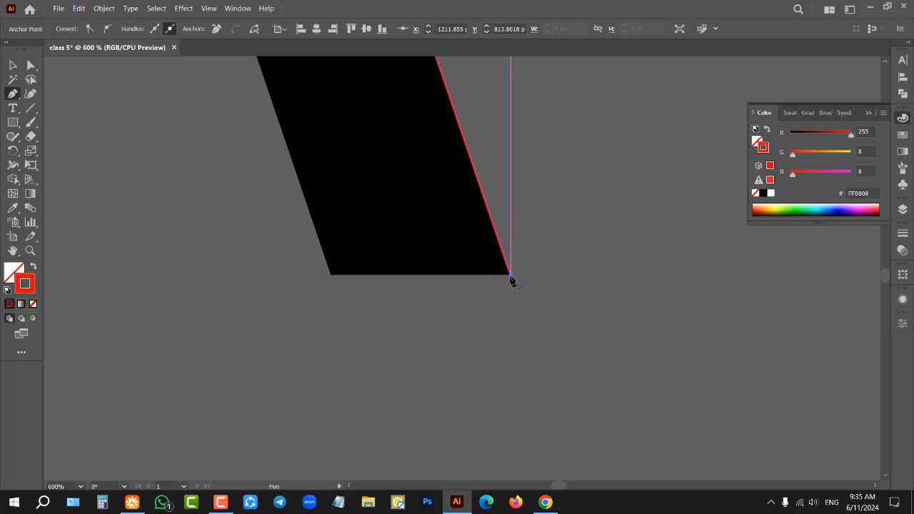
click(510, 276)
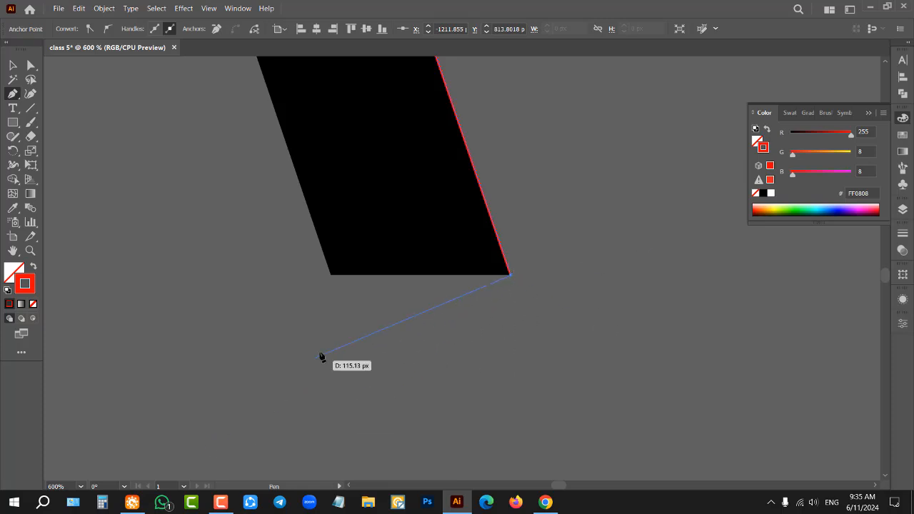
click(330, 275)
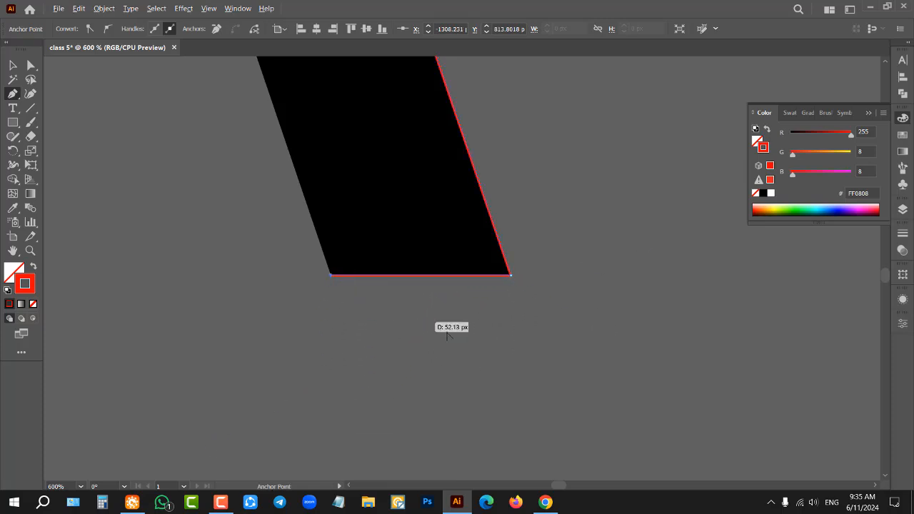
scroll(447, 335, down, 3)
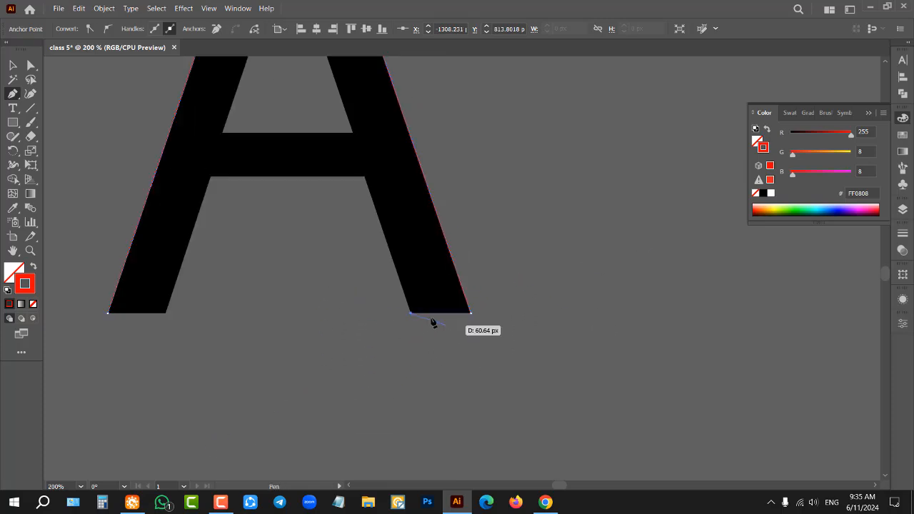
click(364, 177)
click(211, 177)
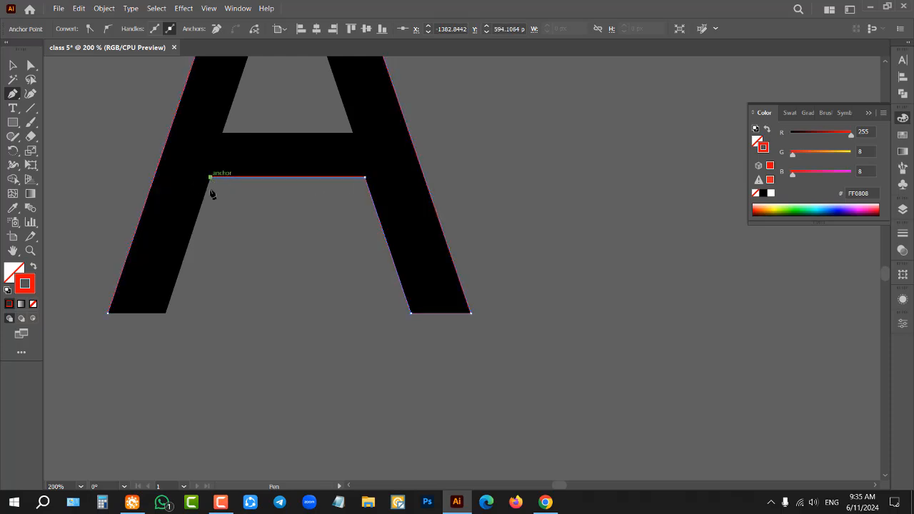
click(167, 313)
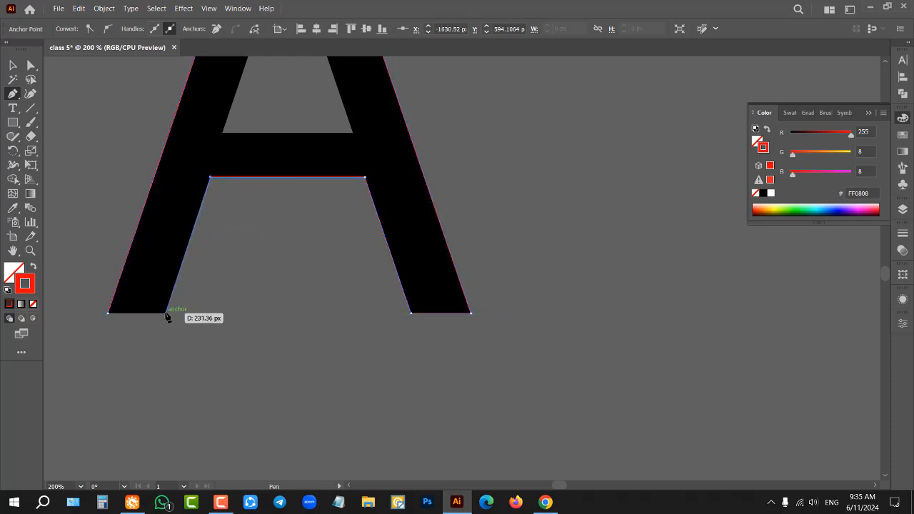
click(108, 314)
Step: Trace the letter's inner triangular opening as a closed three-point path with the Pen tool and deselect it
scroll(241, 310, up, 5)
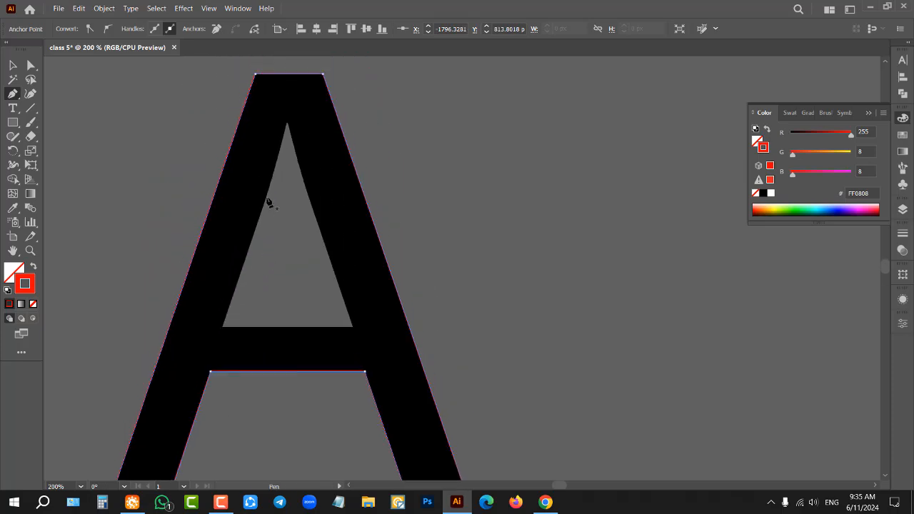
click(287, 124)
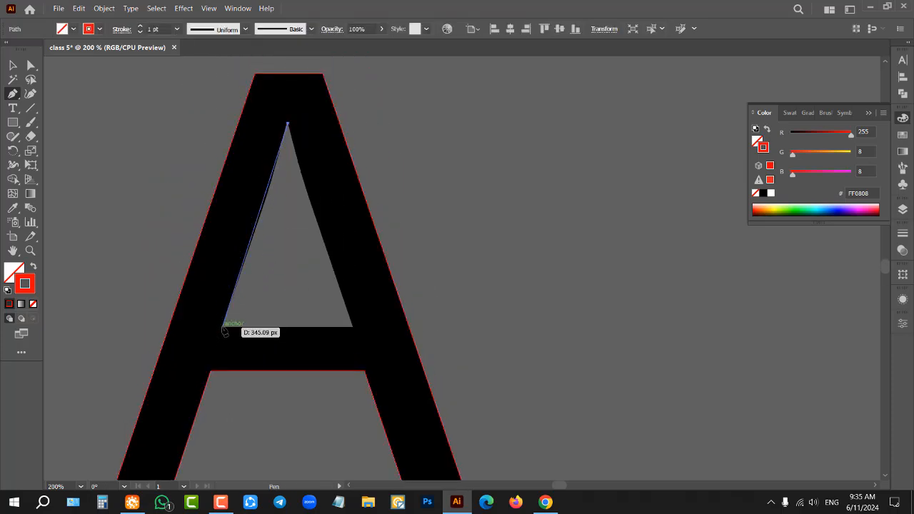
click(224, 328)
click(352, 327)
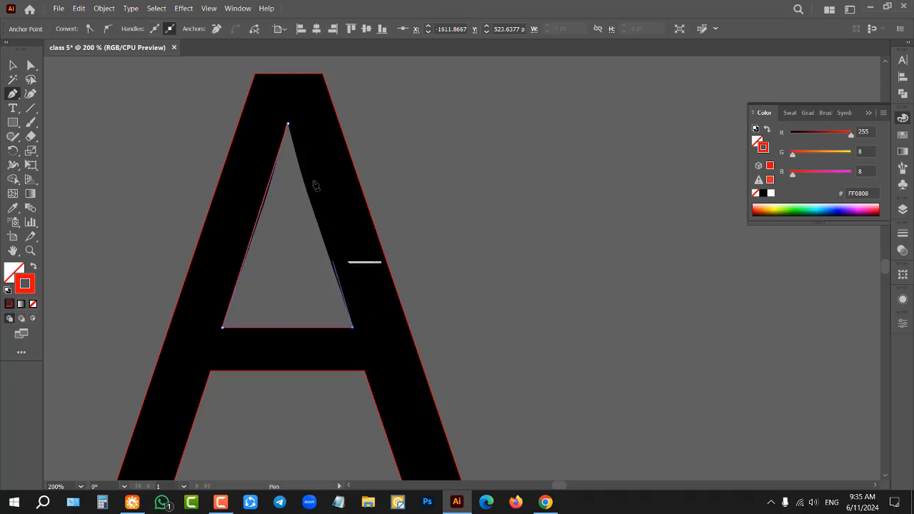
click(287, 125)
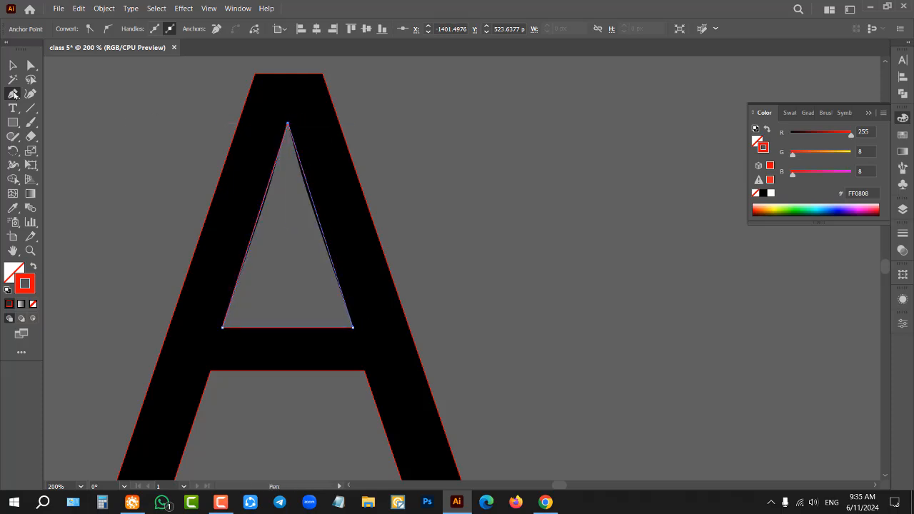
click(13, 65)
click(146, 135)
Step: Select both traced red paths together, move them off the locked letter into the space beside the artboard, and deselect them
scroll(172, 166, down, 3)
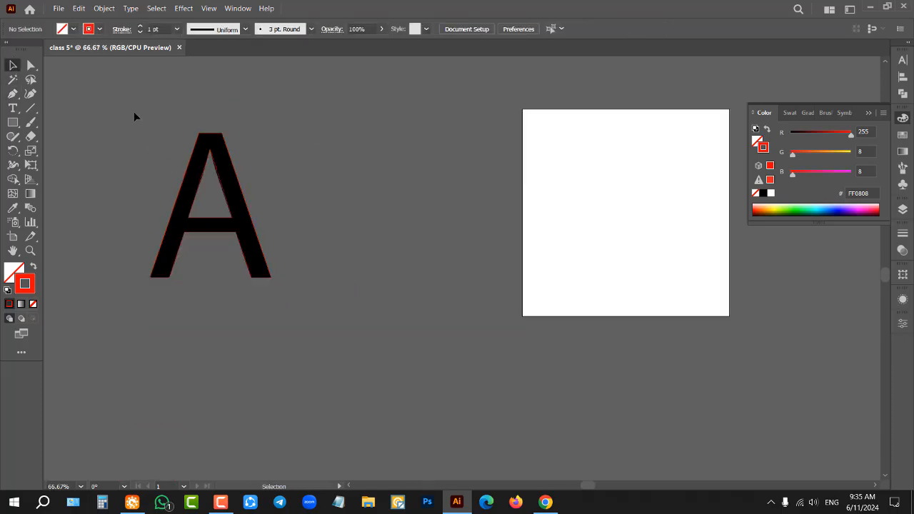
drag(126, 123, 311, 320)
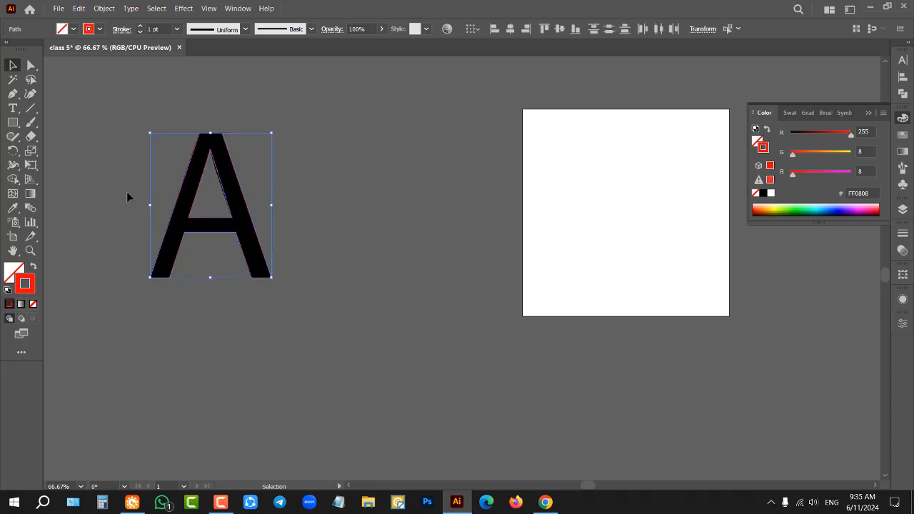
click(123, 164)
scroll(124, 160, up, 1)
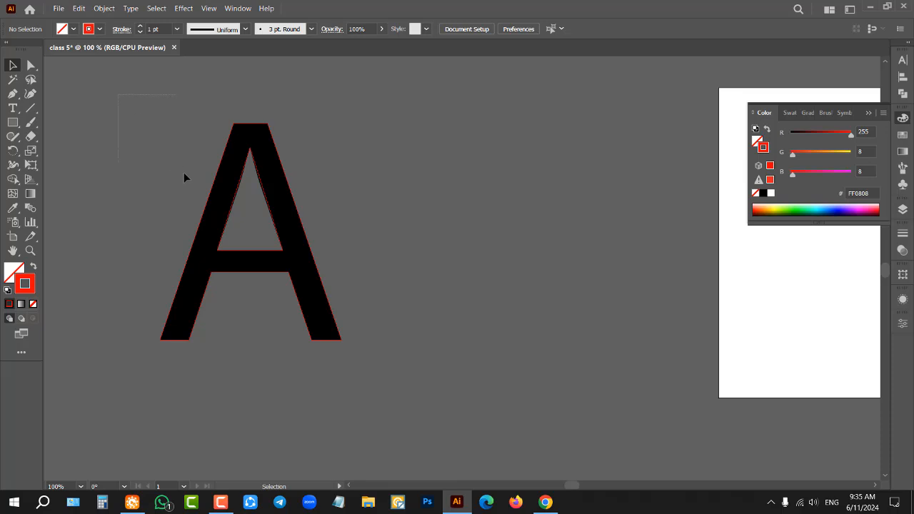
drag(183, 177, 381, 376)
drag(381, 375, 381, 376)
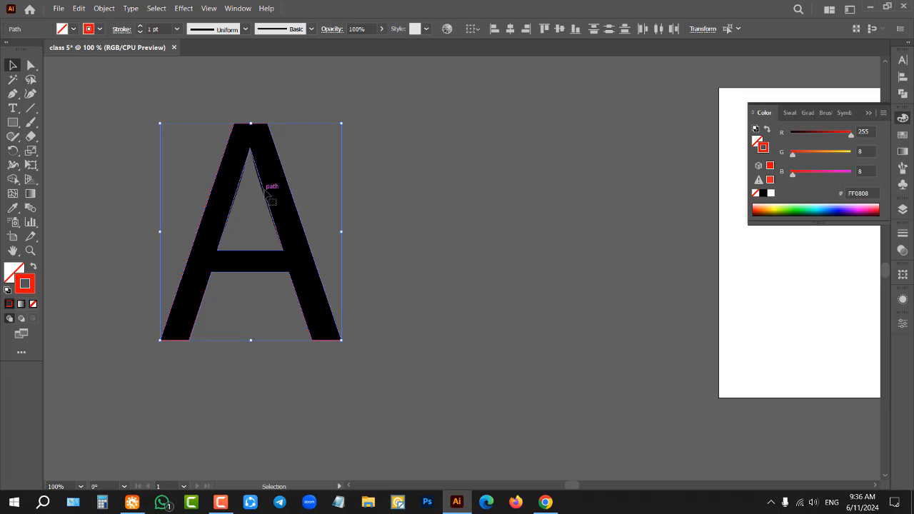
drag(265, 192, 509, 198)
click(351, 207)
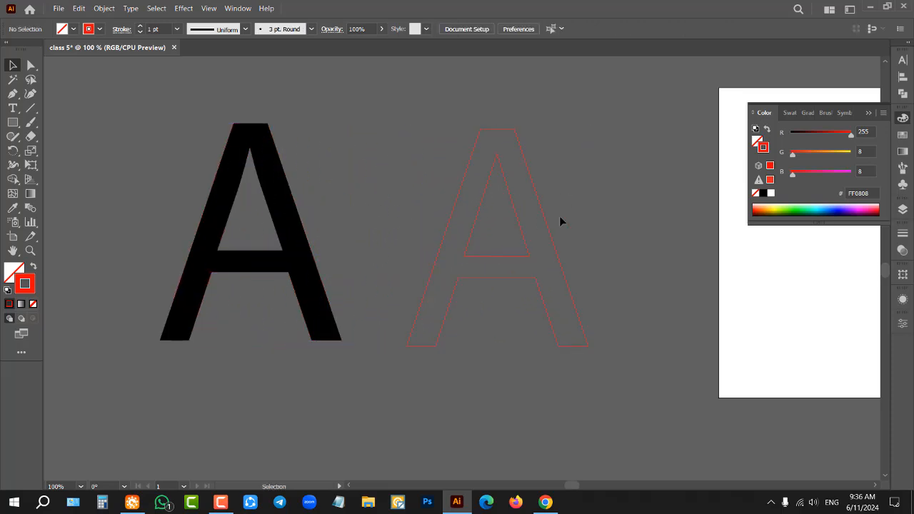
Step: Select both traced letter A paths and swap their fill and stroke to give them a solid red fill without stroke
scroll(646, 203, up, 1)
scroll(299, 202, down, 1)
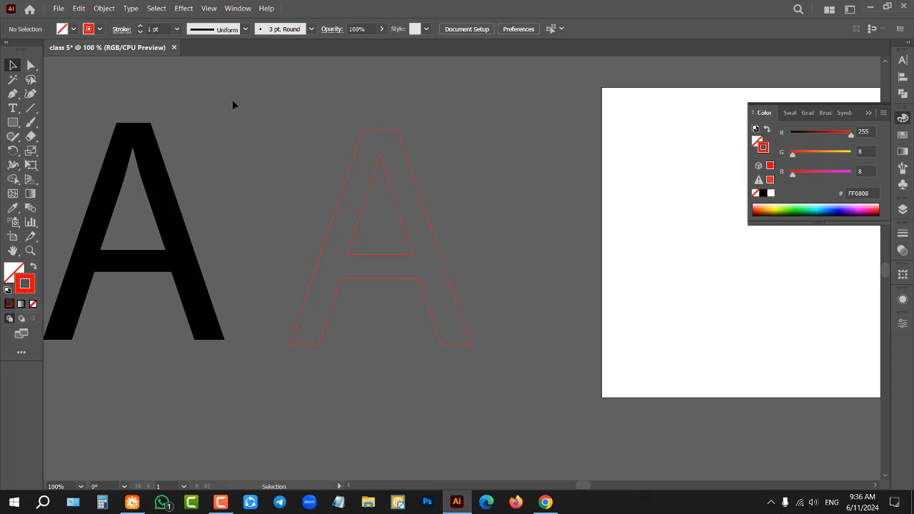
drag(554, 385, 459, 330)
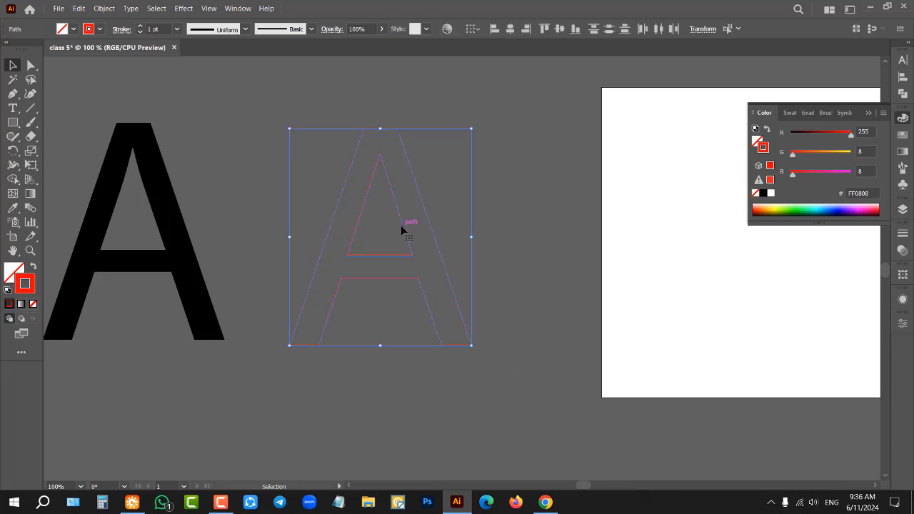
click(33, 268)
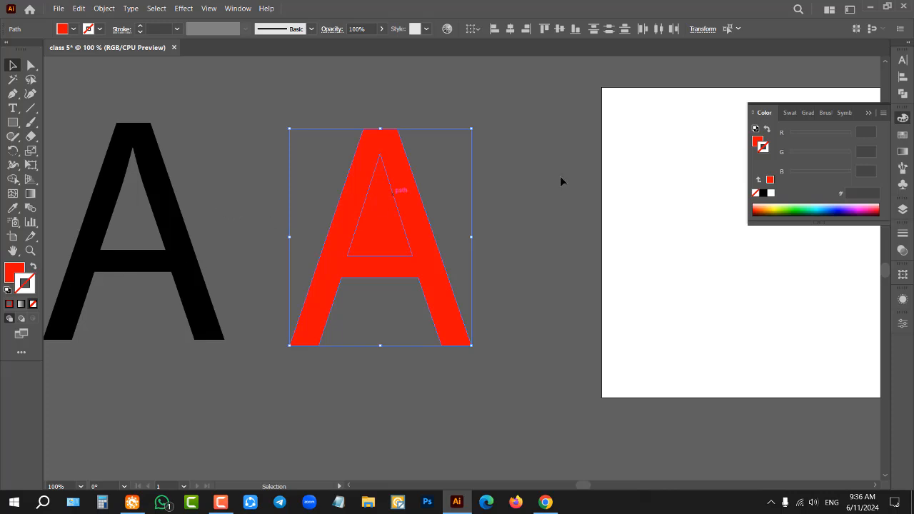
click(497, 206)
Step: Cut the inner triangle out of the red letter A with the Pathfinder's Minus Front, and deselect the result
drag(256, 105, 556, 374)
click(902, 94)
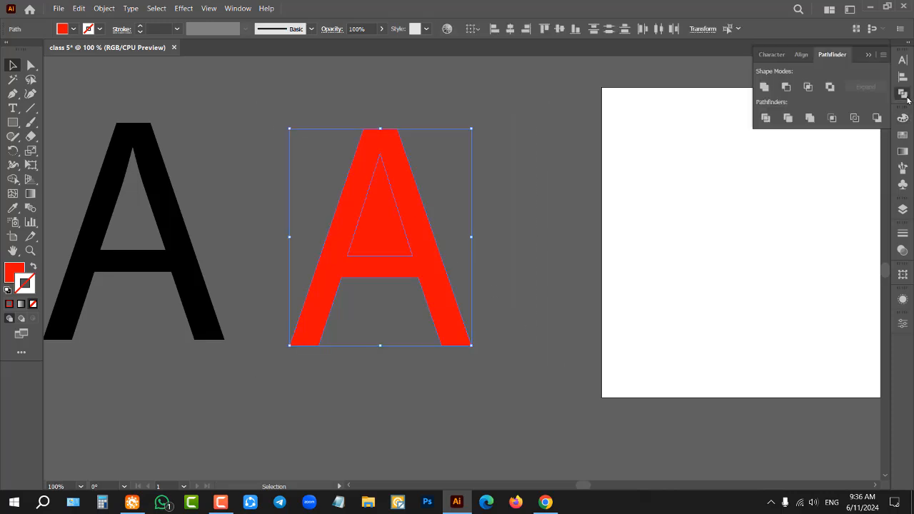
click(788, 89)
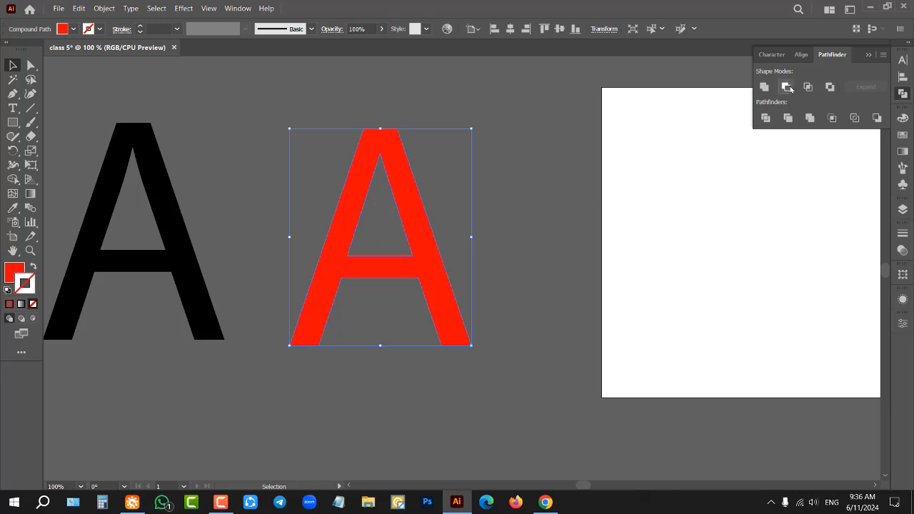
click(541, 170)
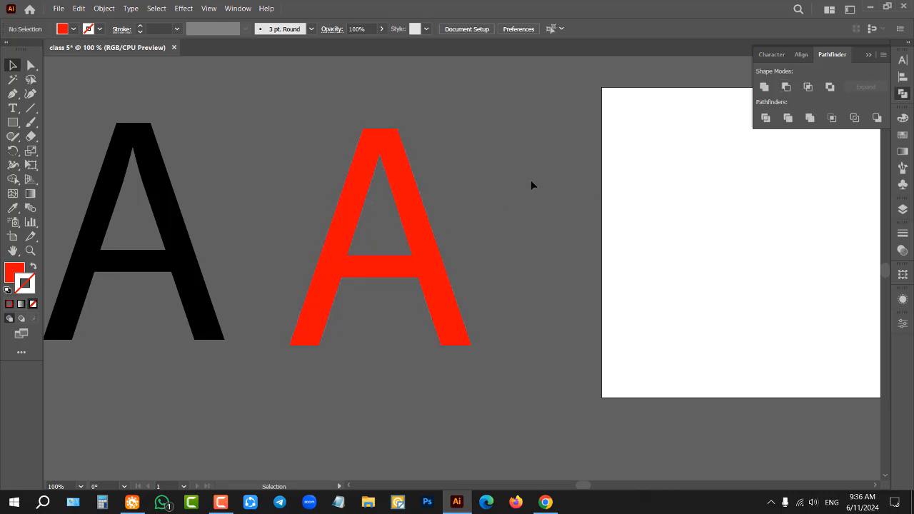
Step: Add the point text "A" with the Type tool in the empty space beside the black locked letter
scroll(527, 184, down, 1)
scroll(351, 189, up, 1)
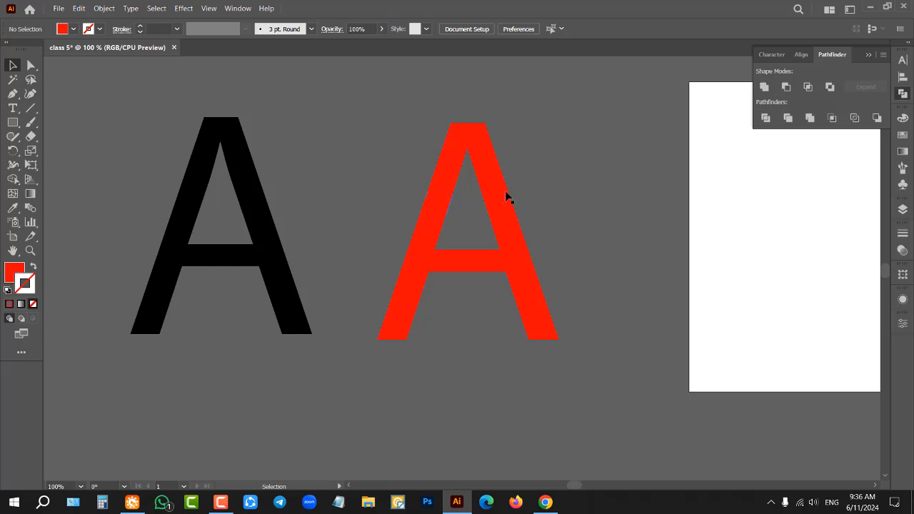
scroll(596, 192, down, 1)
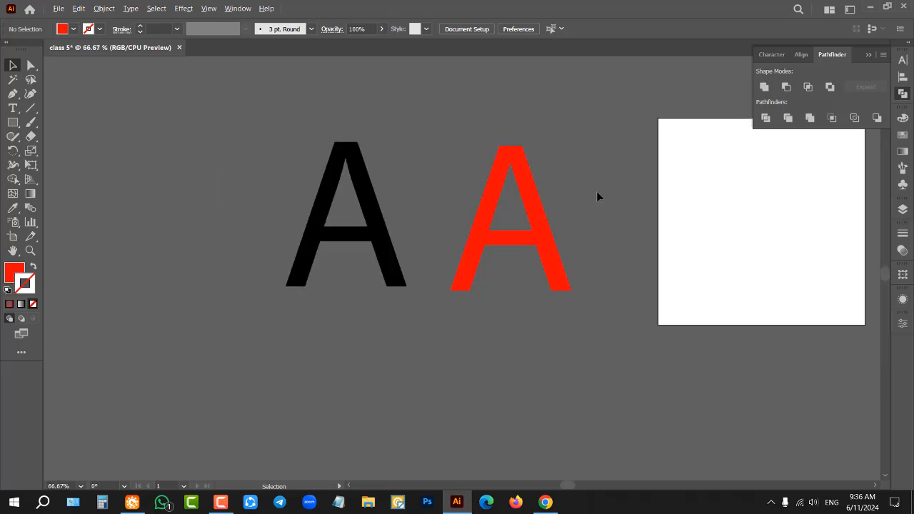
click(11, 109)
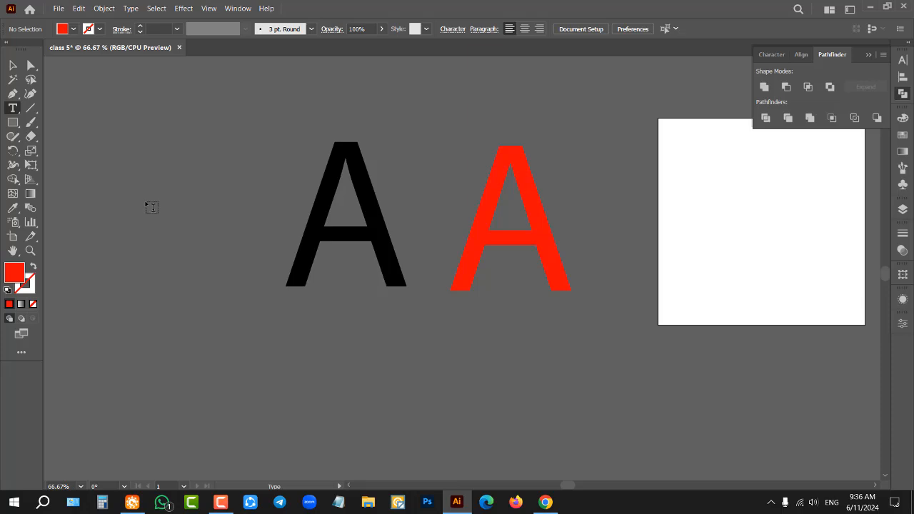
click(147, 205)
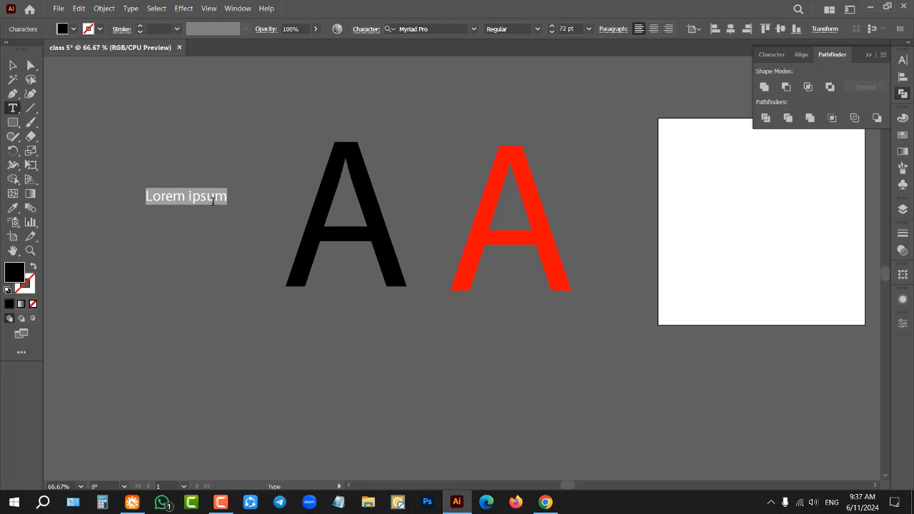
text(A)
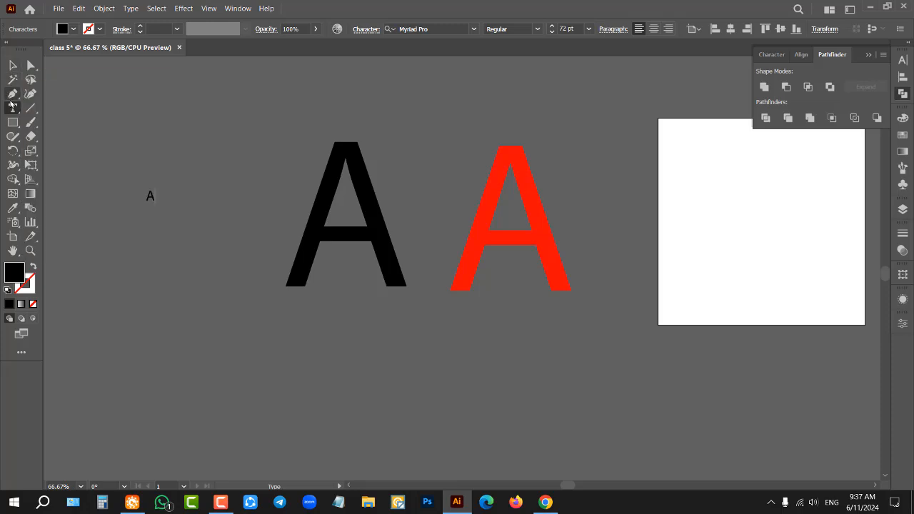
click(9, 67)
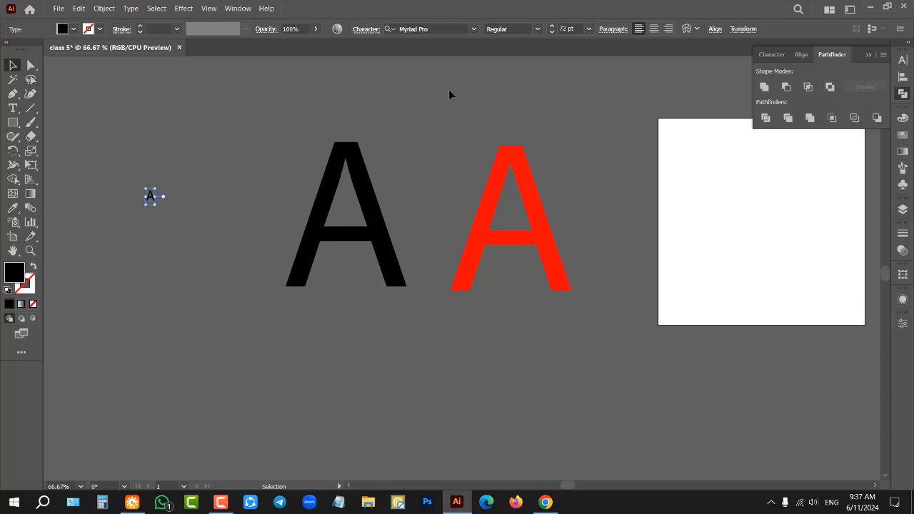
Step: Scale the new text A proportionally to about 1002 pt, move it up level with the black locked letter, and deselect it
click(587, 29)
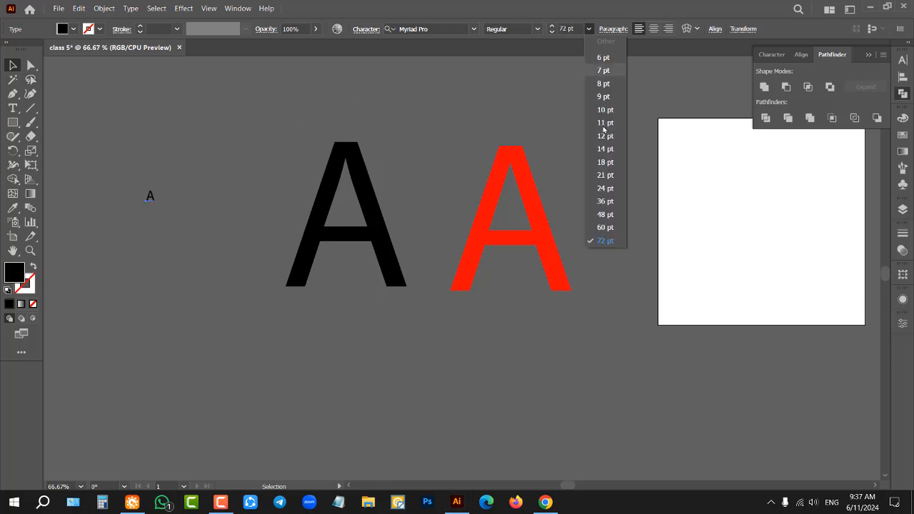
click(611, 243)
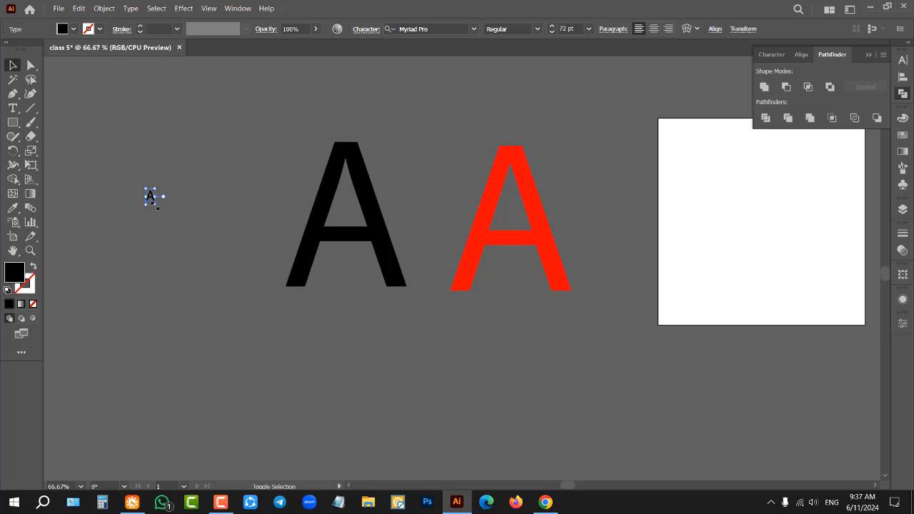
drag(156, 205, 333, 415)
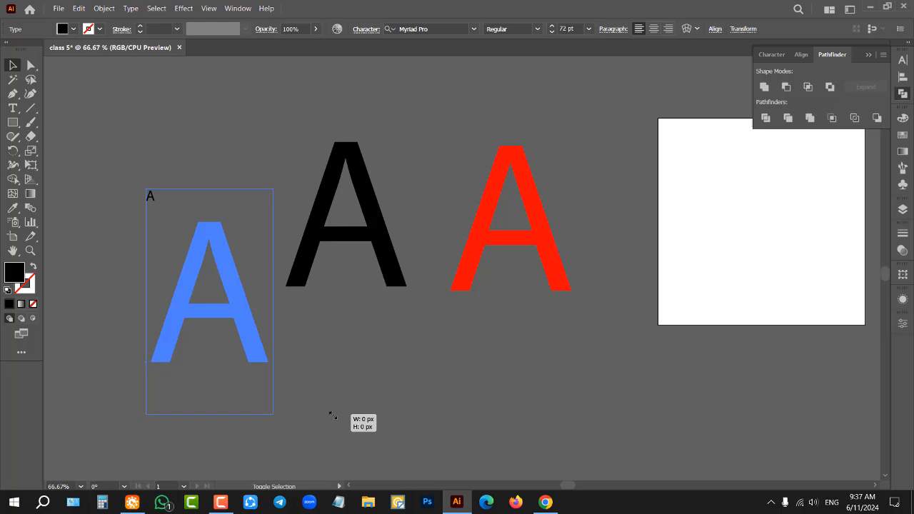
drag(333, 415, 333, 415)
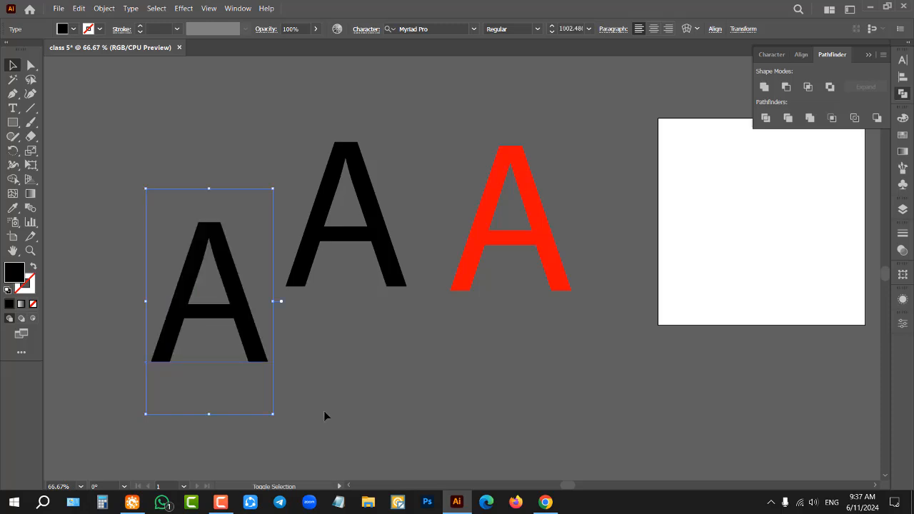
drag(217, 322, 219, 241)
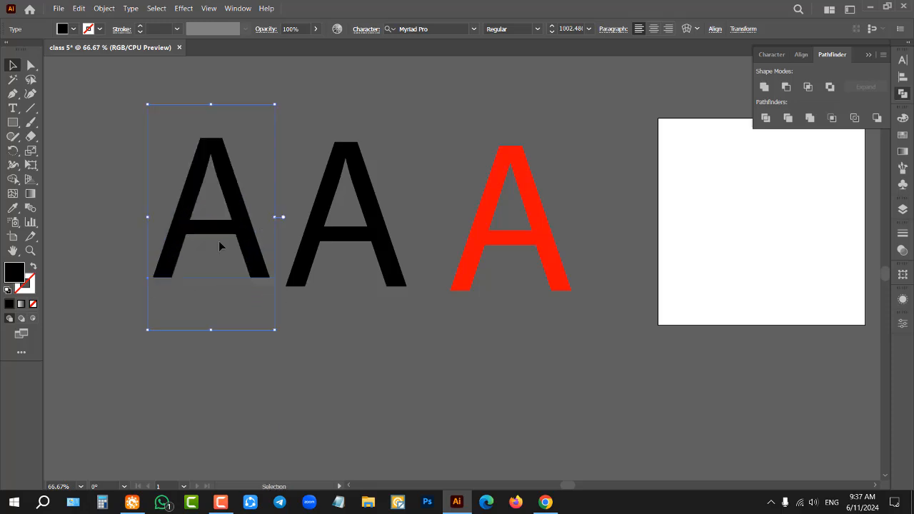
click(218, 240)
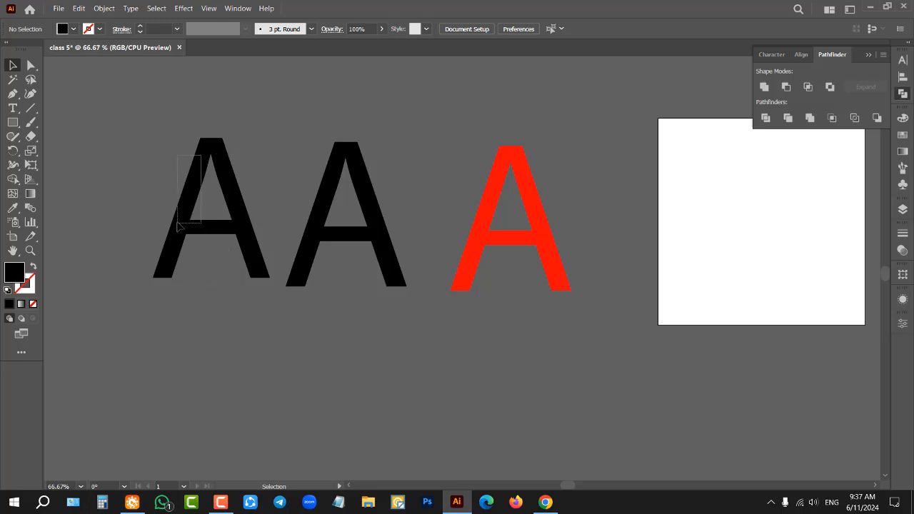
click(13, 93)
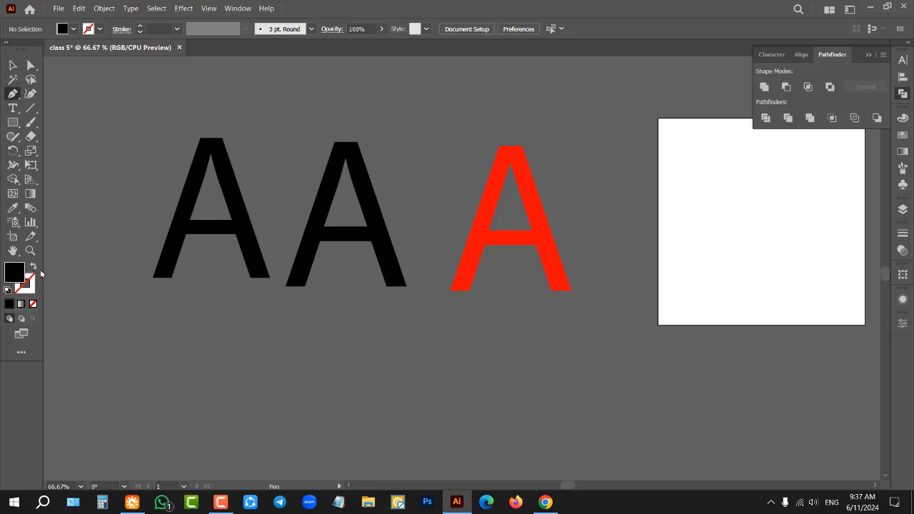
click(13, 65)
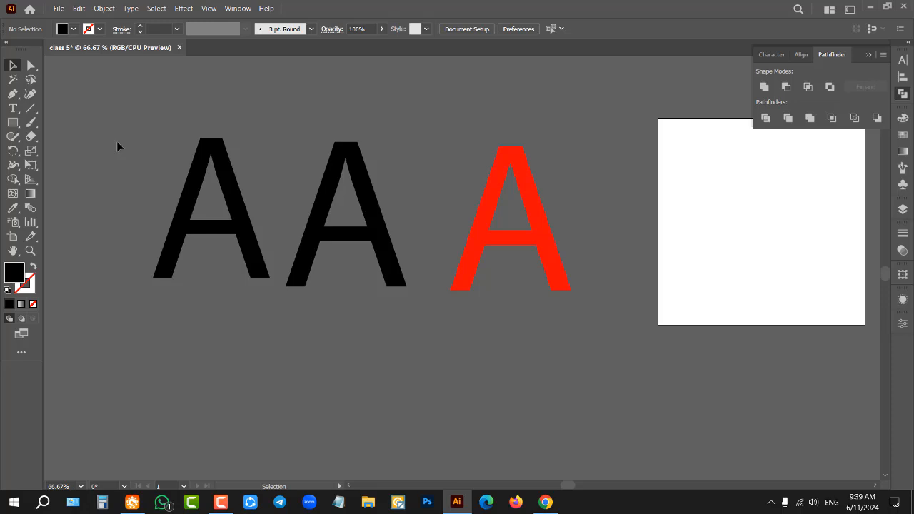
key(ctrl)
click(13, 122)
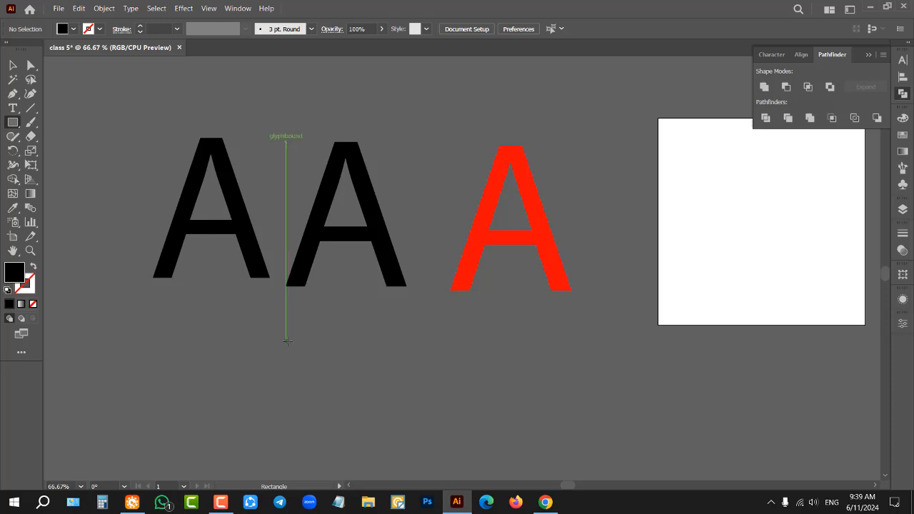
click(13, 65)
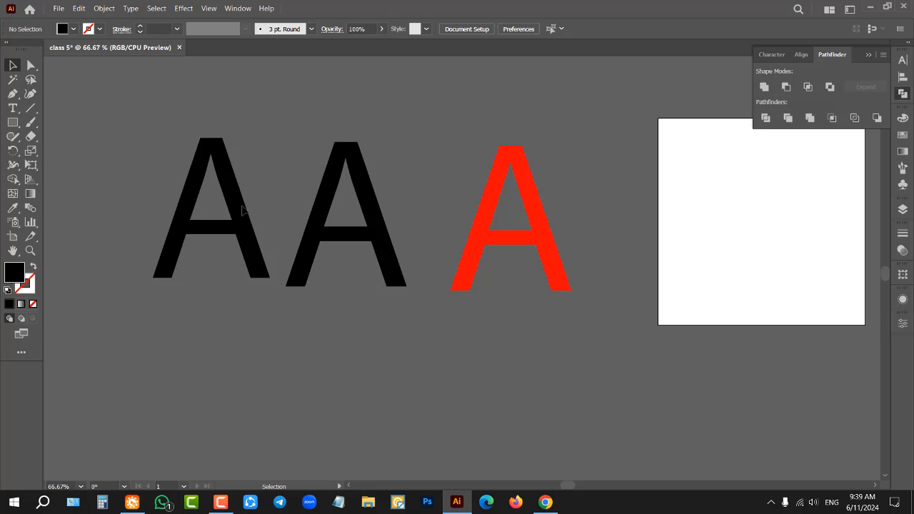
scroll(120, 184, up, 2)
scroll(296, 203, down, 2)
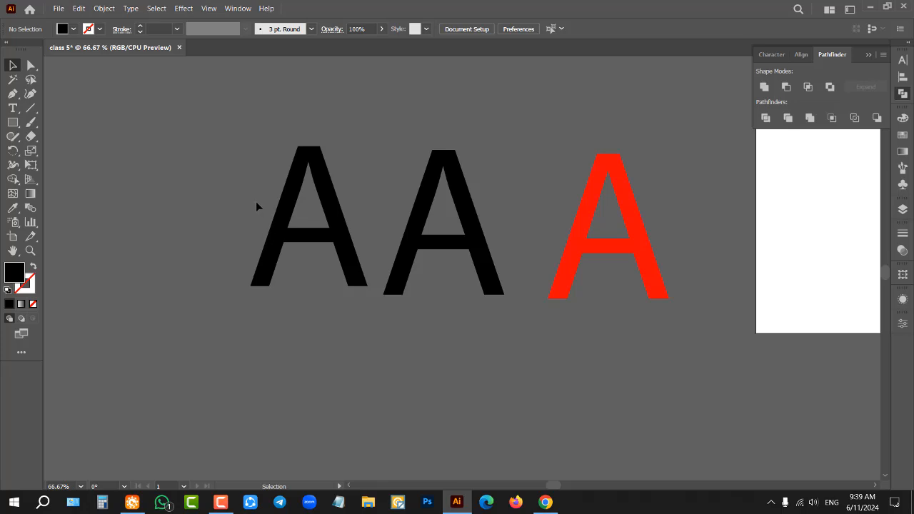
scroll(276, 199, down, 1)
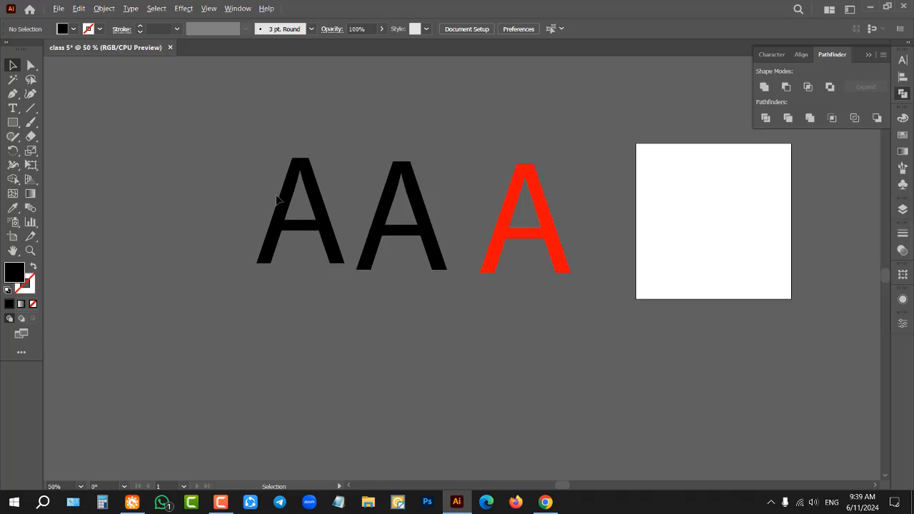
Step: Add the point text "A" with the Type tool in the empty space below the row of large letters
click(13, 108)
scroll(195, 146, down, 1)
scroll(195, 147, down, 1)
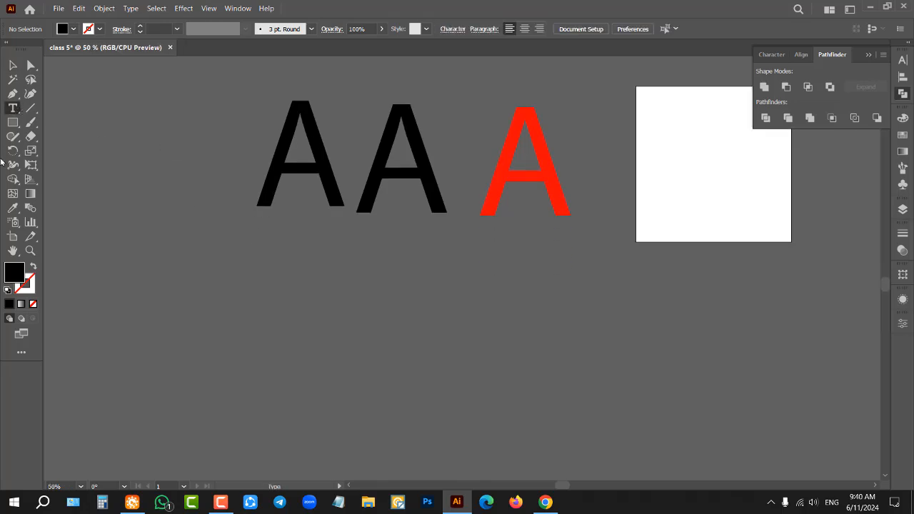
click(340, 326)
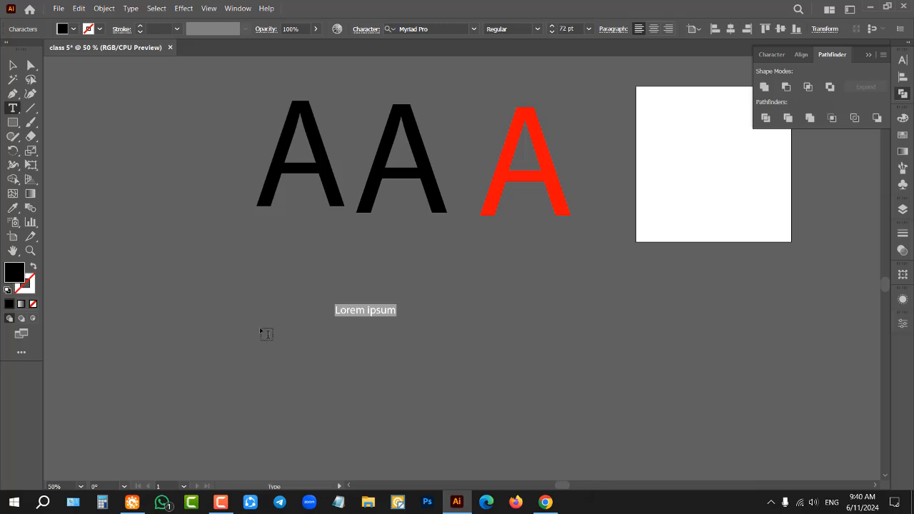
text(A)
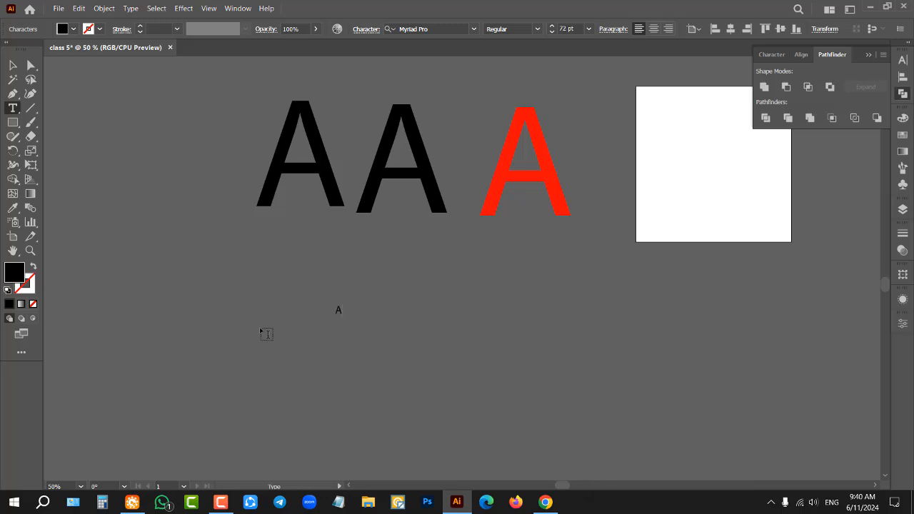
key(Escape)
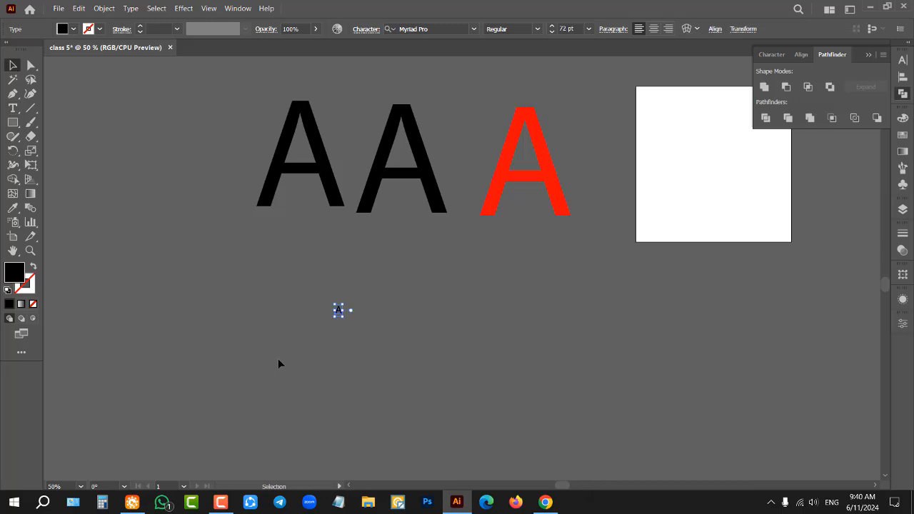
Step: Scale the small text A below the row of letters proportionally to about 696 pt
scroll(321, 319, up, 10)
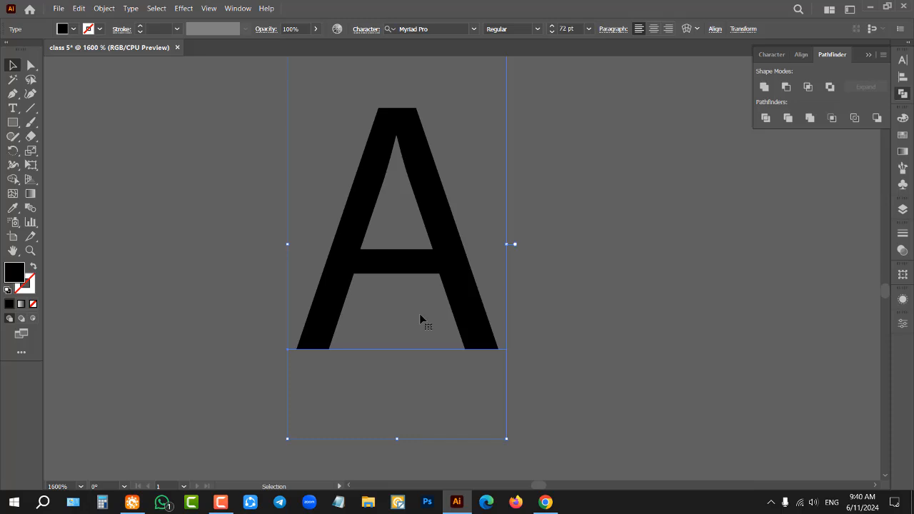
scroll(419, 313, down, 9)
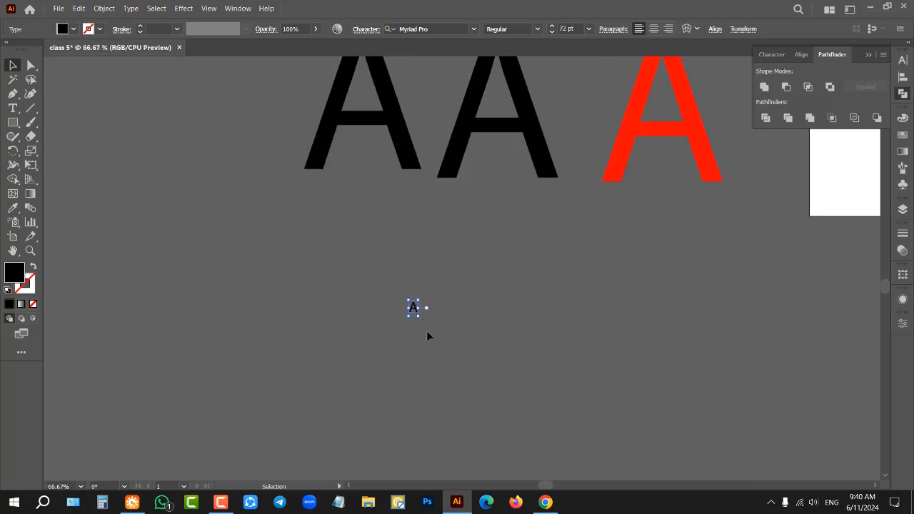
scroll(373, 335, down, 2)
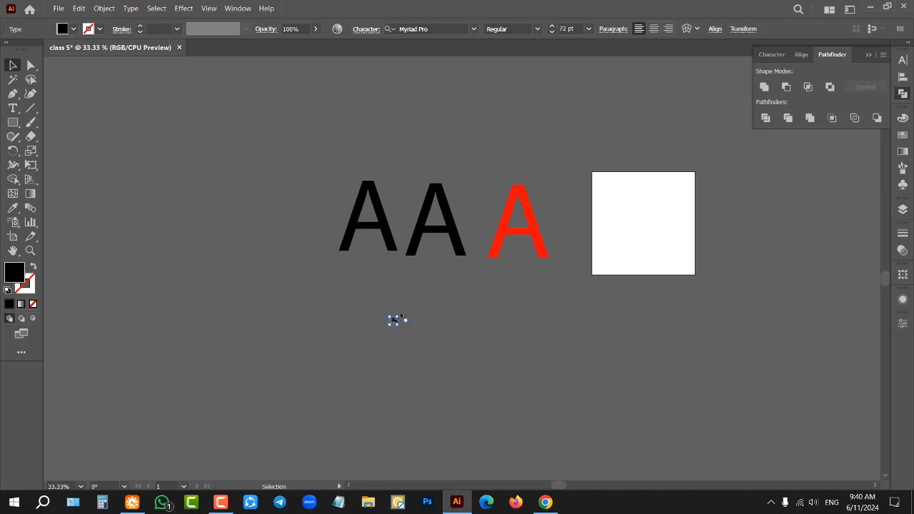
scroll(400, 326, up, 3)
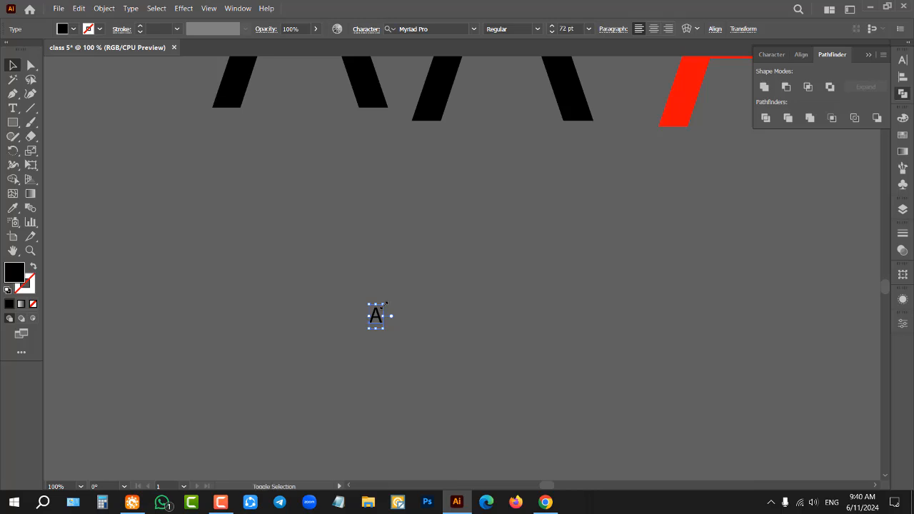
drag(384, 305, 612, 94)
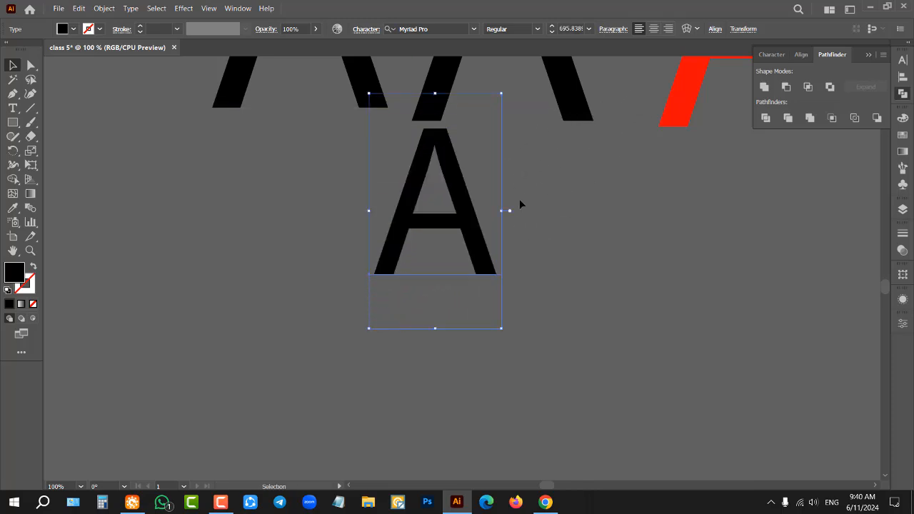
Step: Move the scaled text A vertically to a lower spot clear of the row of letters, and deselect it
drag(501, 212, 635, 226)
scroll(331, 277, down, 3)
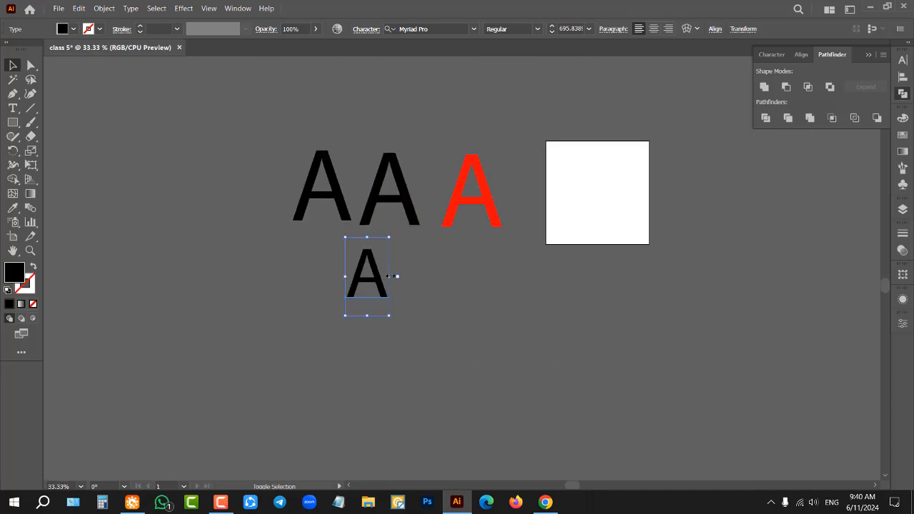
drag(389, 277, 504, 293)
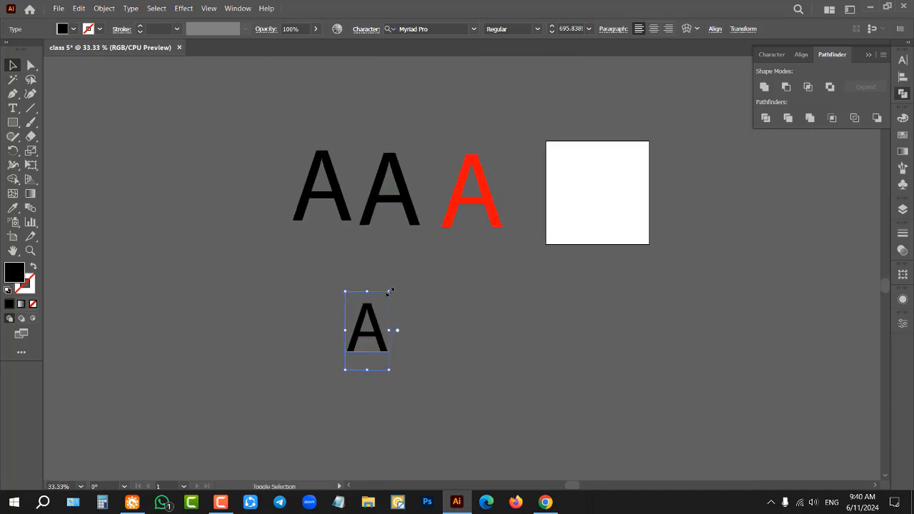
drag(389, 291, 507, 211)
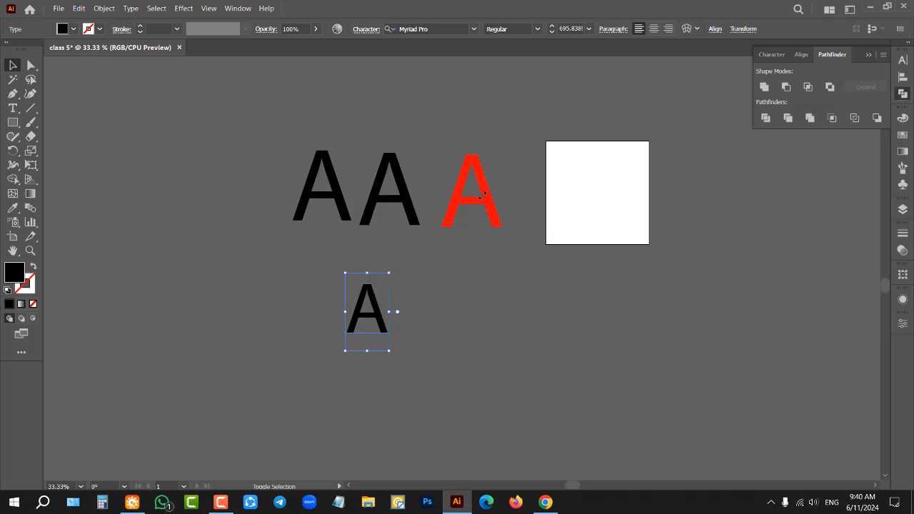
drag(389, 274, 477, 212)
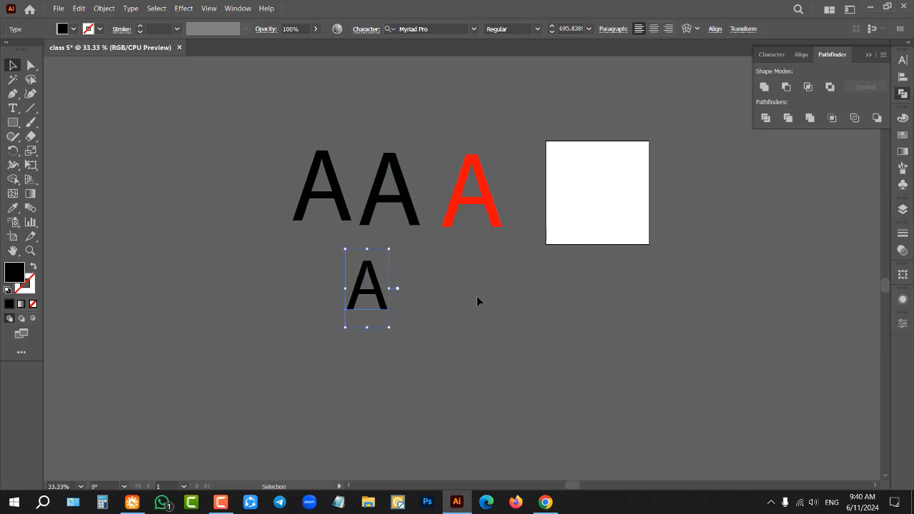
drag(389, 288, 489, 285)
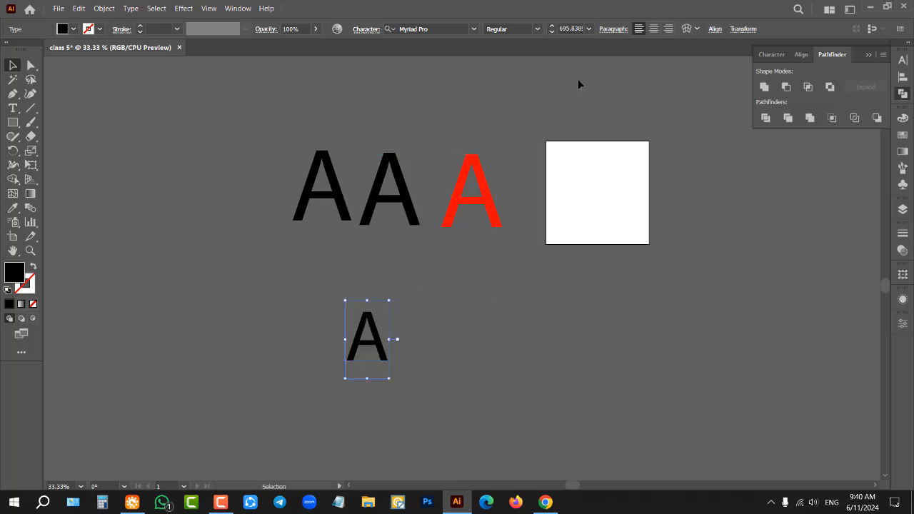
click(556, 132)
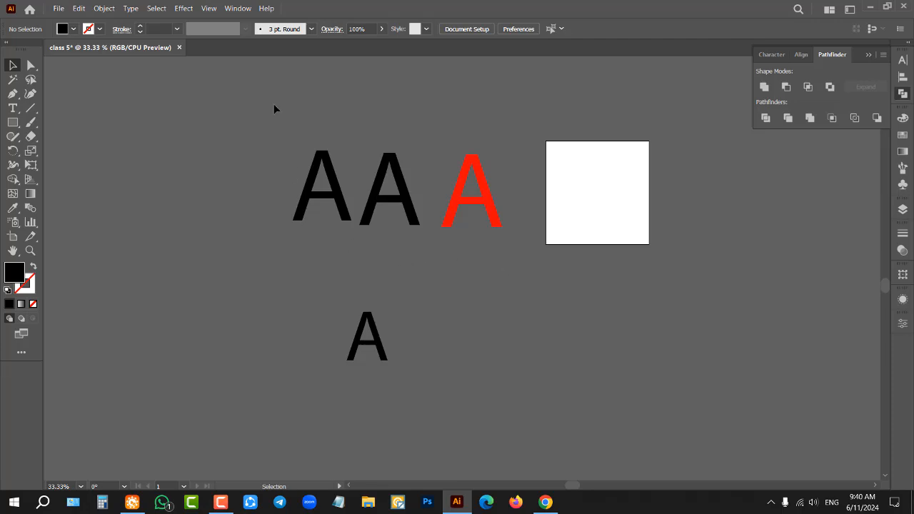
Step: Delete the red letter and the lower text A, then unlock and delete the two remaining black letters
drag(274, 109, 578, 364)
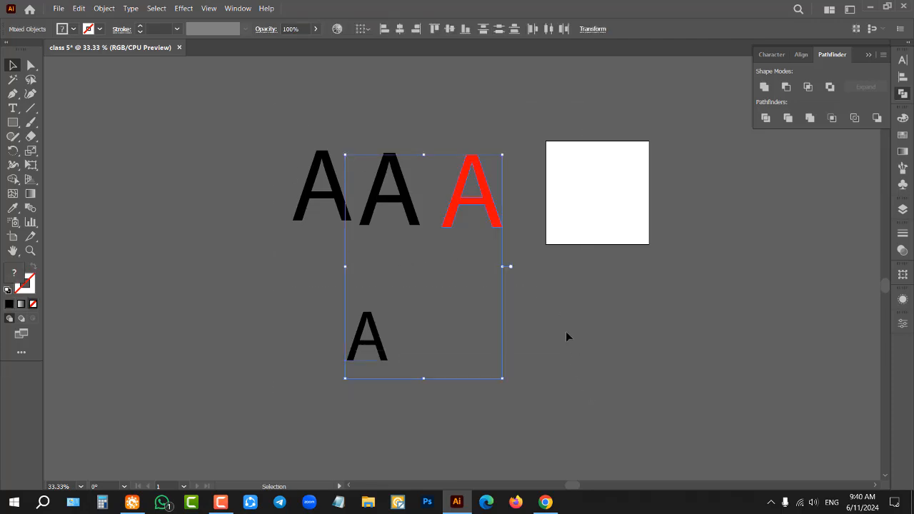
key(Delete)
key(ctrl+a)
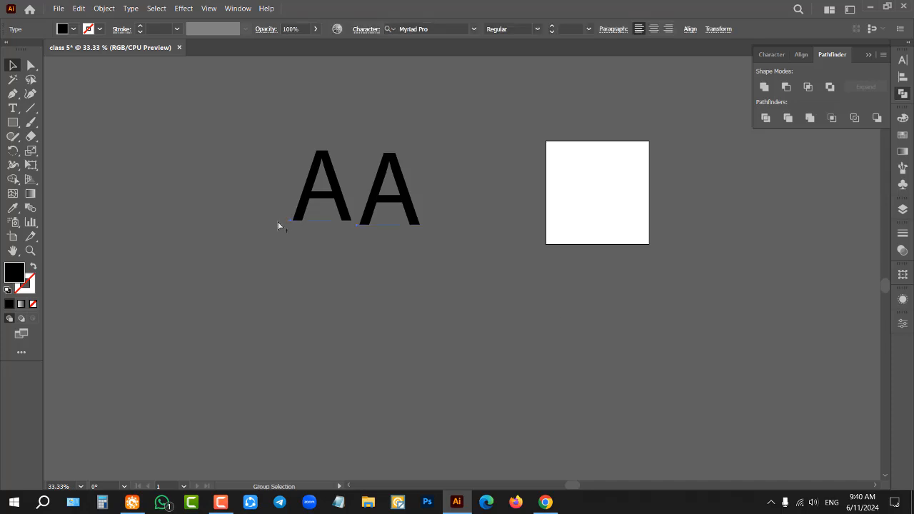
key(Delete)
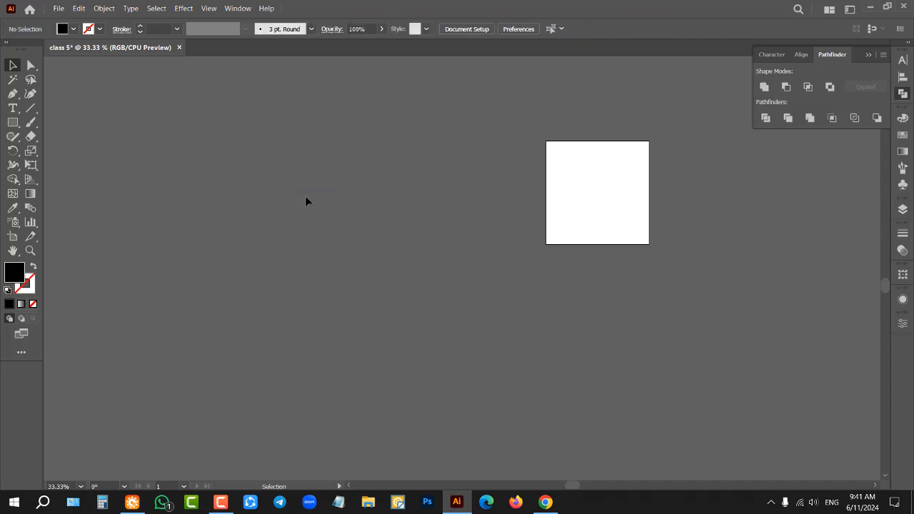
scroll(317, 174, up, 3)
scroll(259, 202, down, 1)
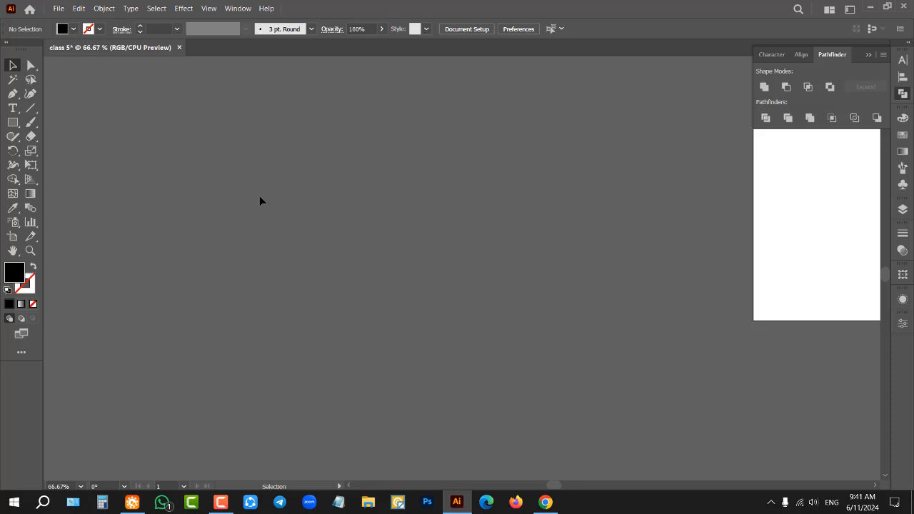
click(12, 109)
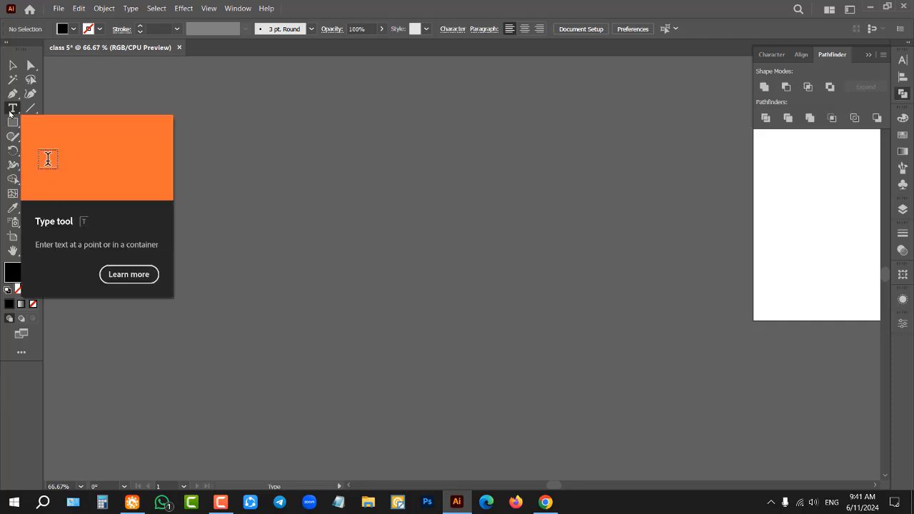
click(408, 214)
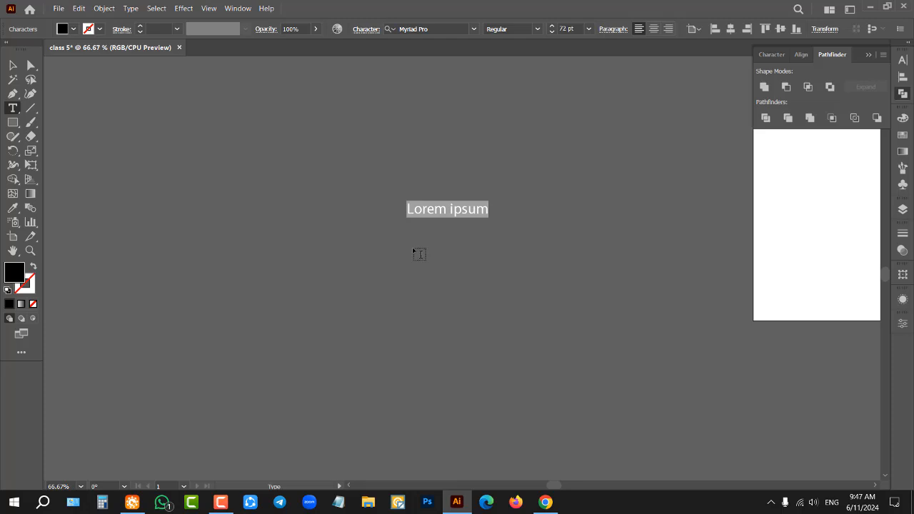
key(Escape)
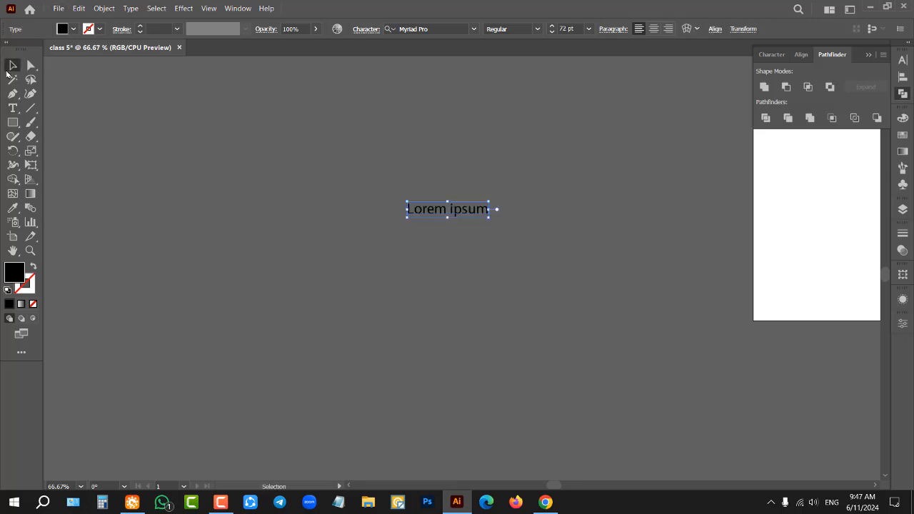
scroll(462, 220, up, 1)
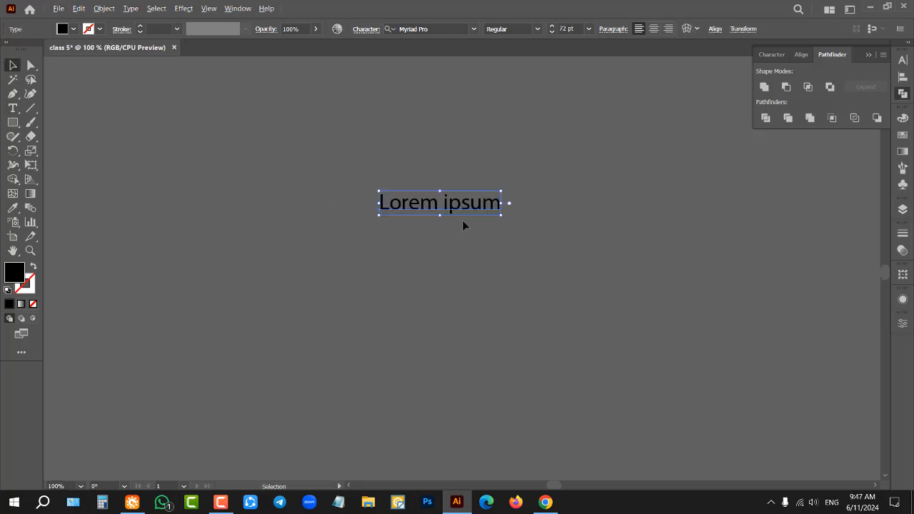
scroll(394, 247, down, 1)
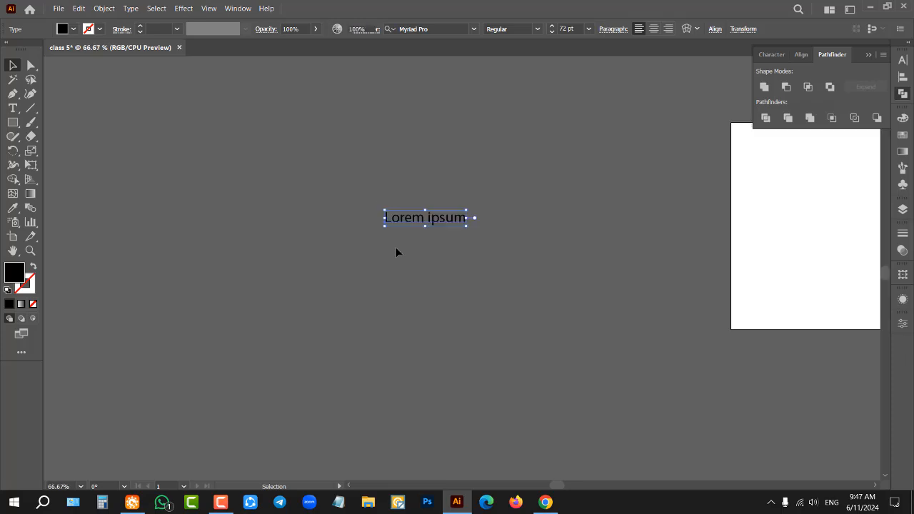
key(Delete)
Step: Add the point text "A" at 300 pt in the empty space beside the artboard and move it slightly farther from the artboard
click(19, 107)
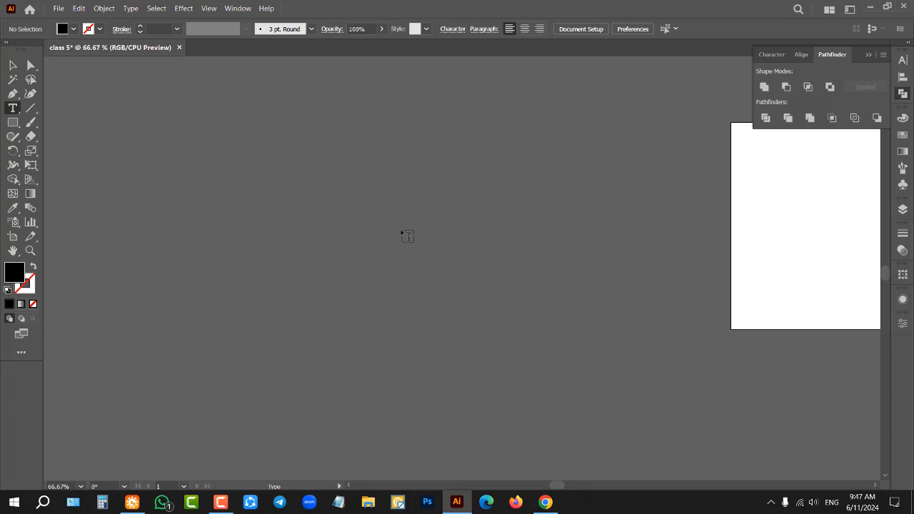
click(402, 232)
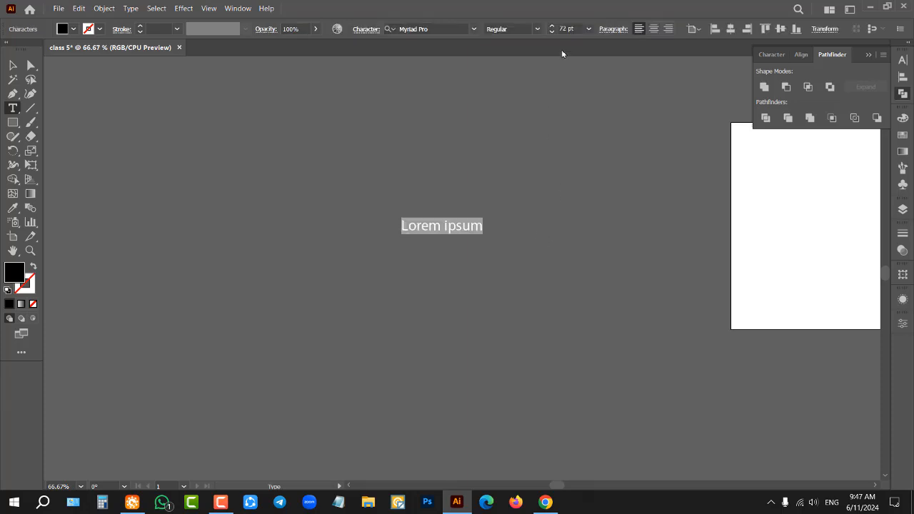
click(570, 29)
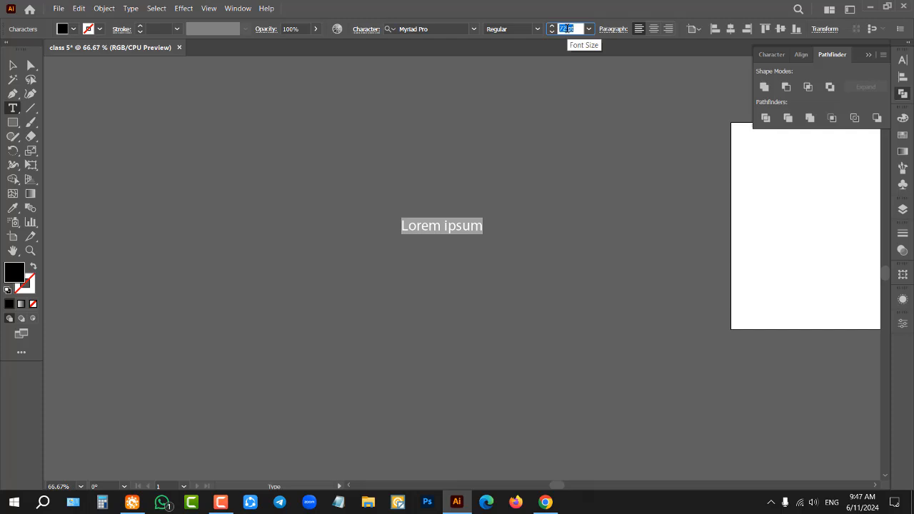
text(300)
key(Return)
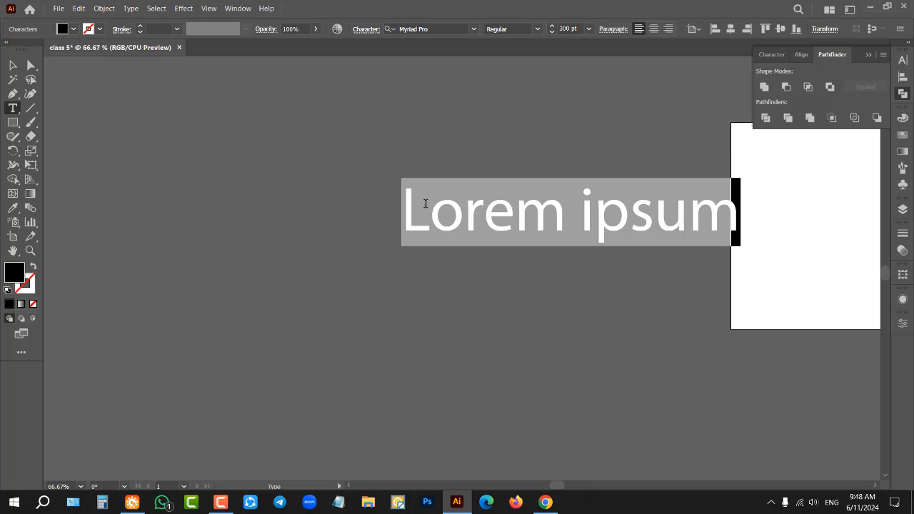
text(A)
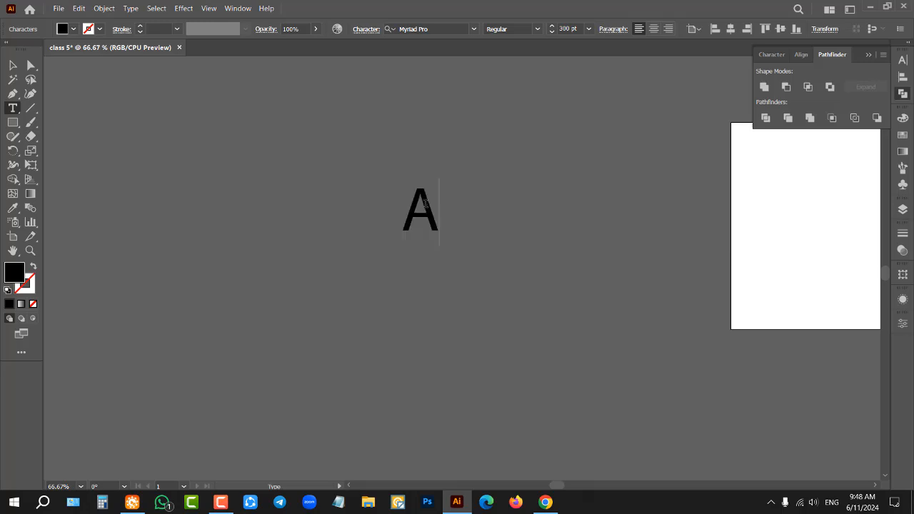
key(Escape)
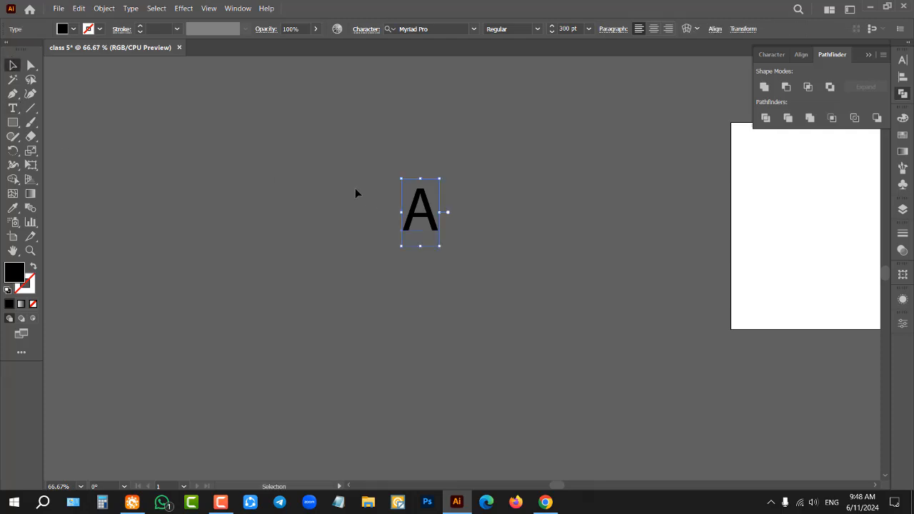
drag(435, 214, 386, 236)
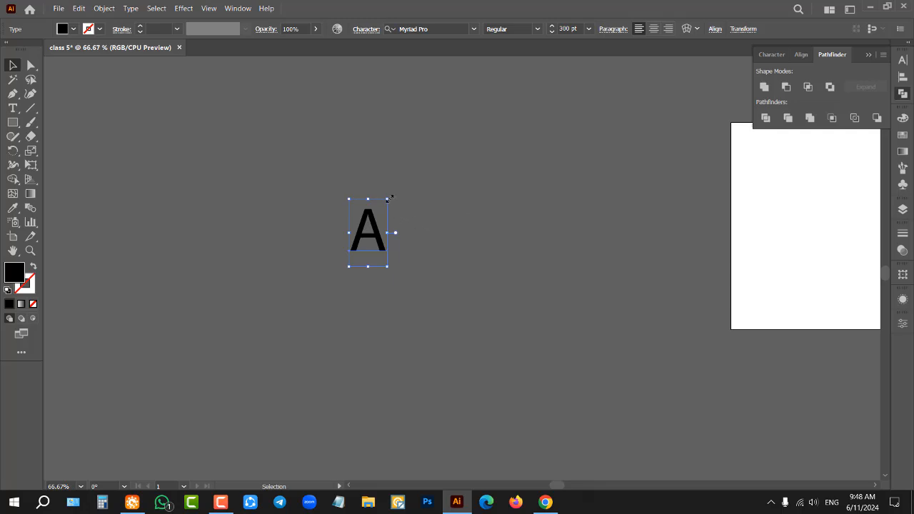
Step: Scale the point text A proportionally to about 714 pt and move it closer to the artboard
drag(389, 198, 484, 103)
drag(436, 163, 501, 234)
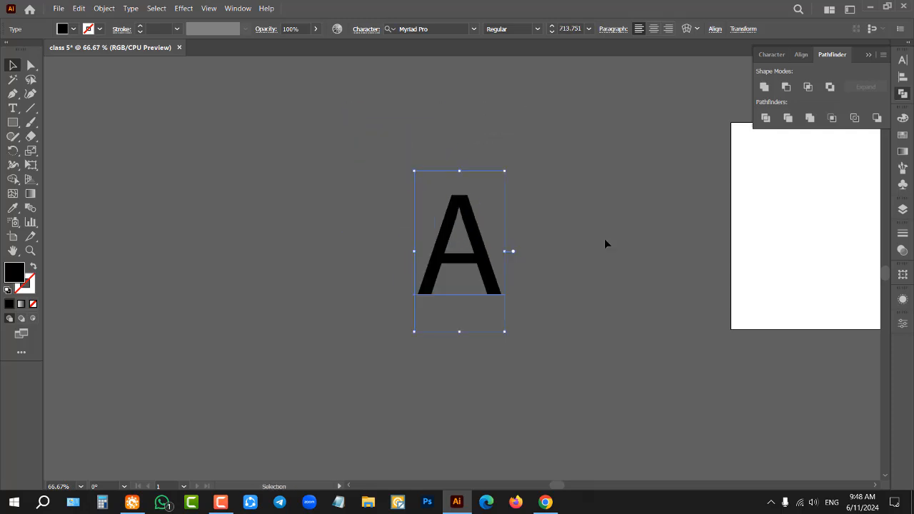
scroll(585, 240, down, 2)
scroll(540, 191, up, 1)
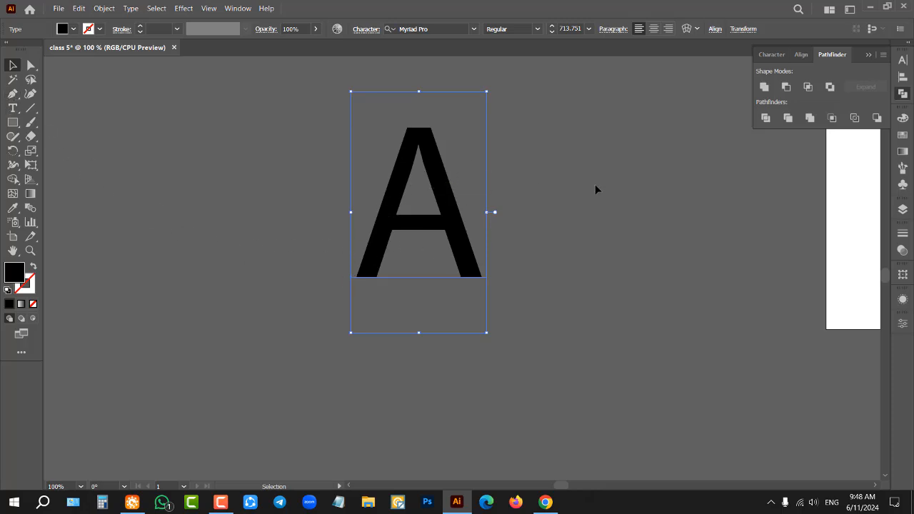
Step: Select the enlarged text A and lock it in place as a tracing template
click(559, 170)
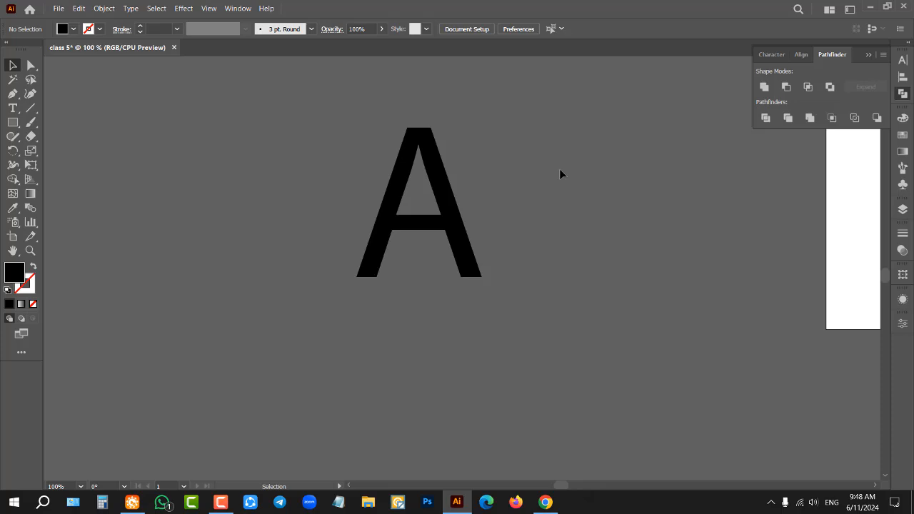
click(383, 190)
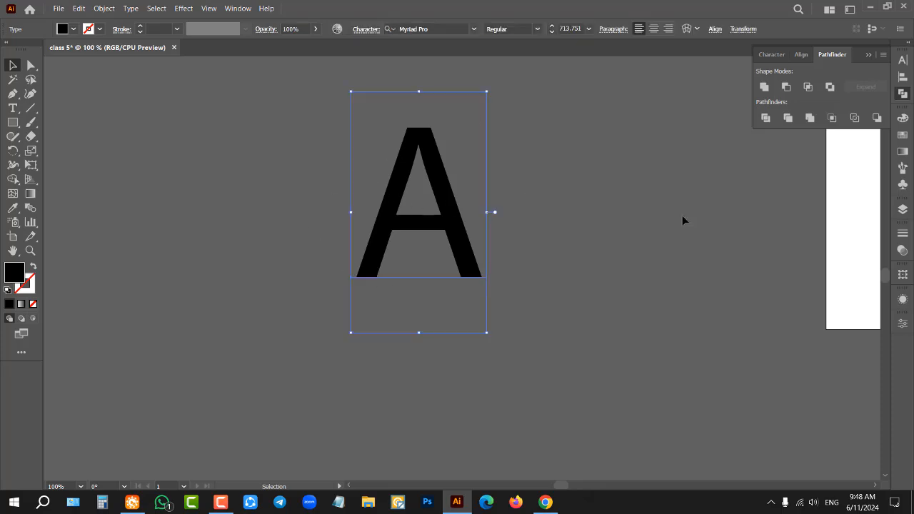
click(669, 178)
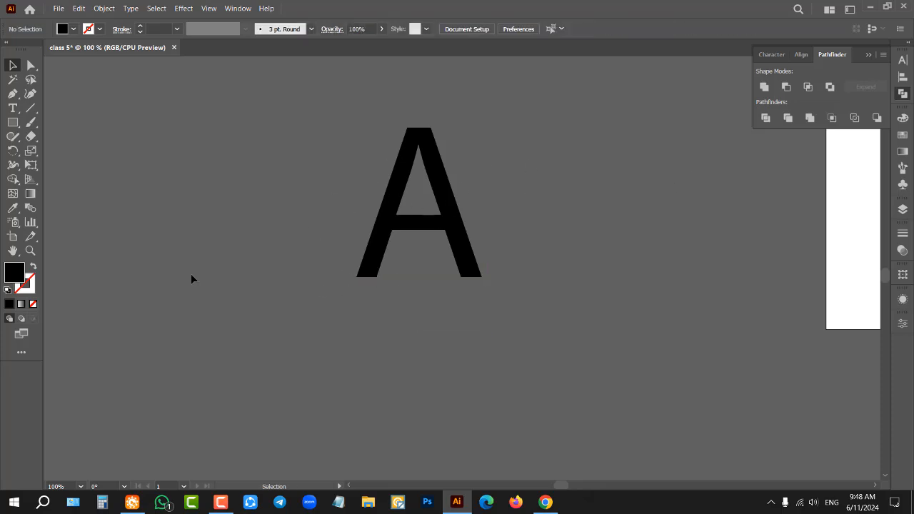
Step: Trace the A's four outermost corners with the Pen tool as a closed, black-filled path
click(13, 94)
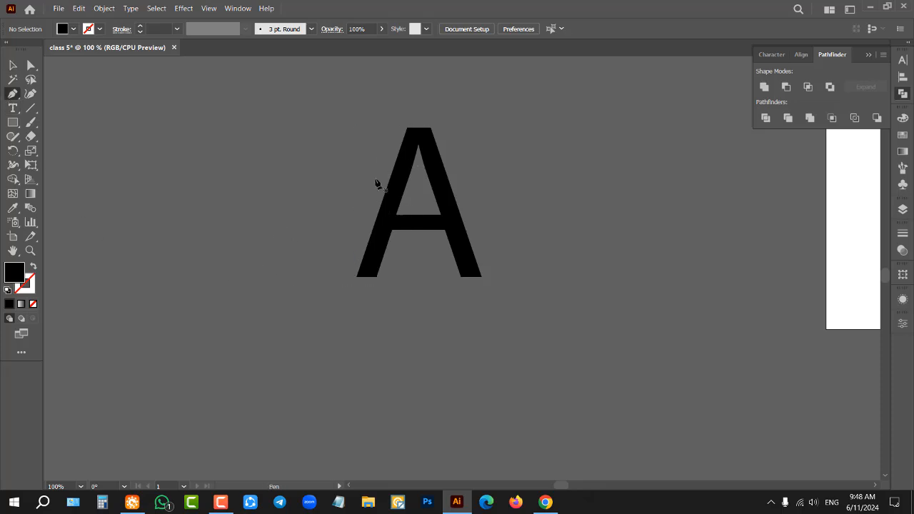
click(13, 65)
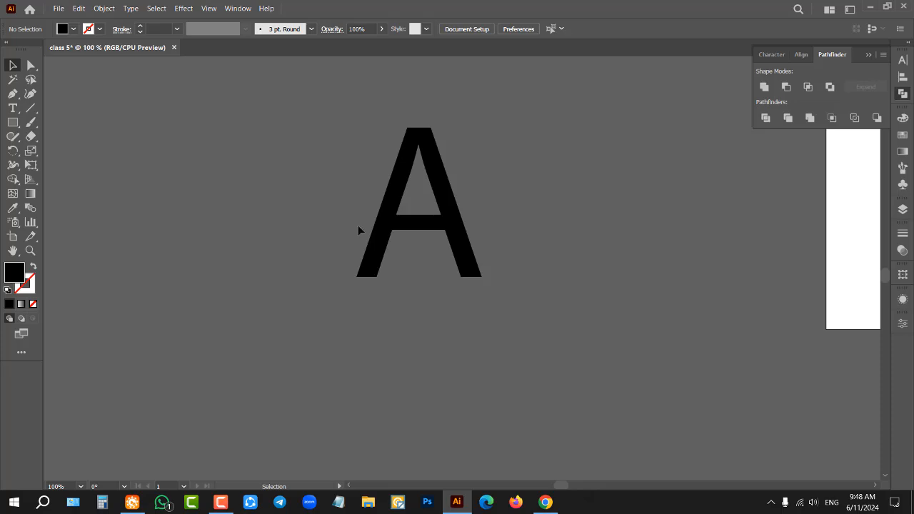
scroll(404, 190, up, 1)
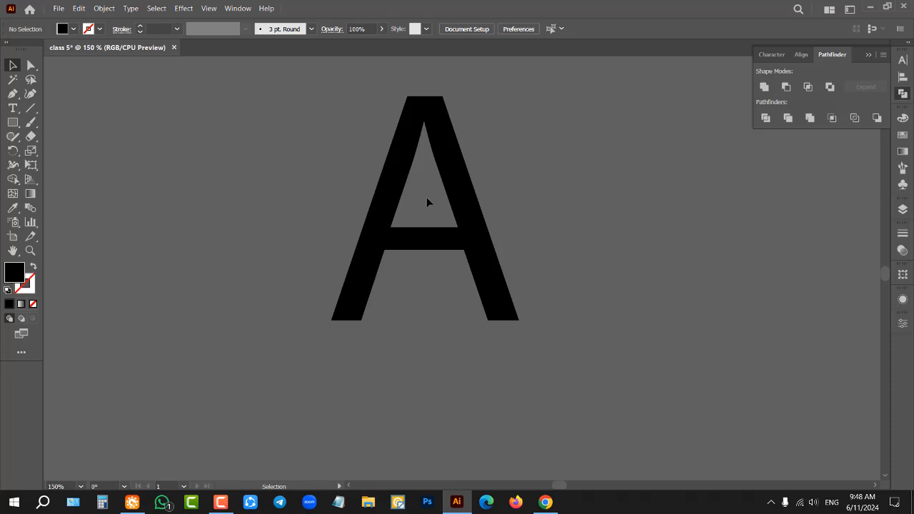
scroll(426, 193, up, 1)
click(10, 97)
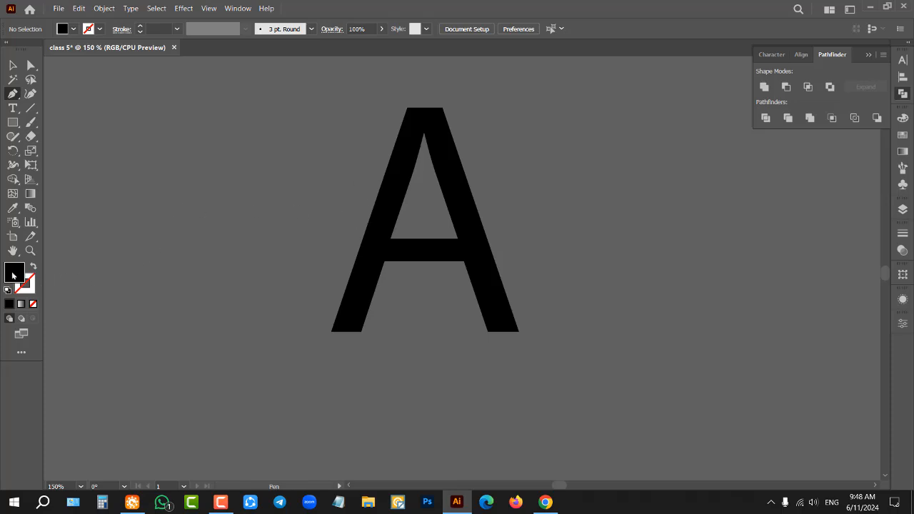
click(331, 331)
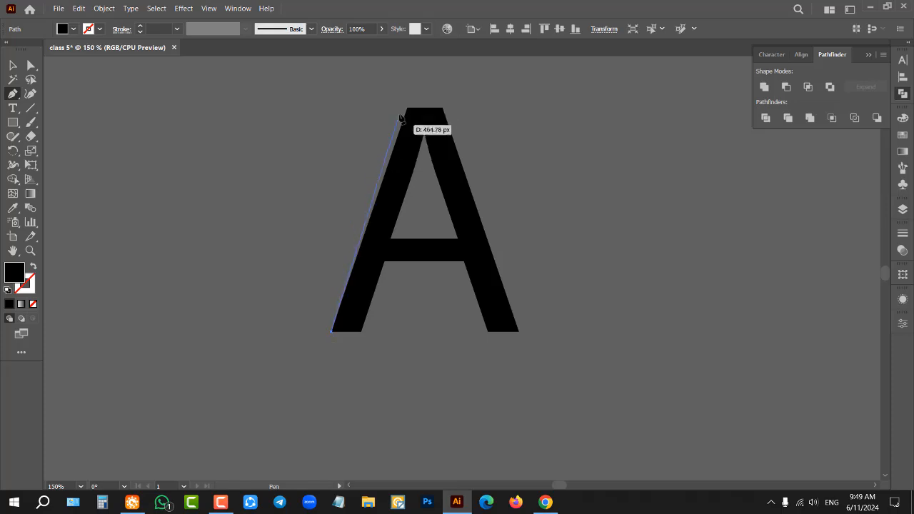
click(407, 109)
click(442, 108)
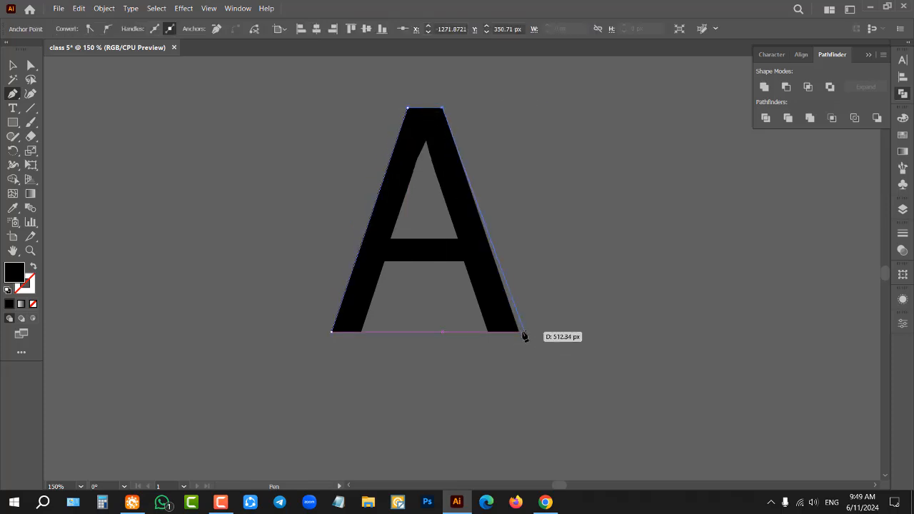
click(517, 331)
click(332, 332)
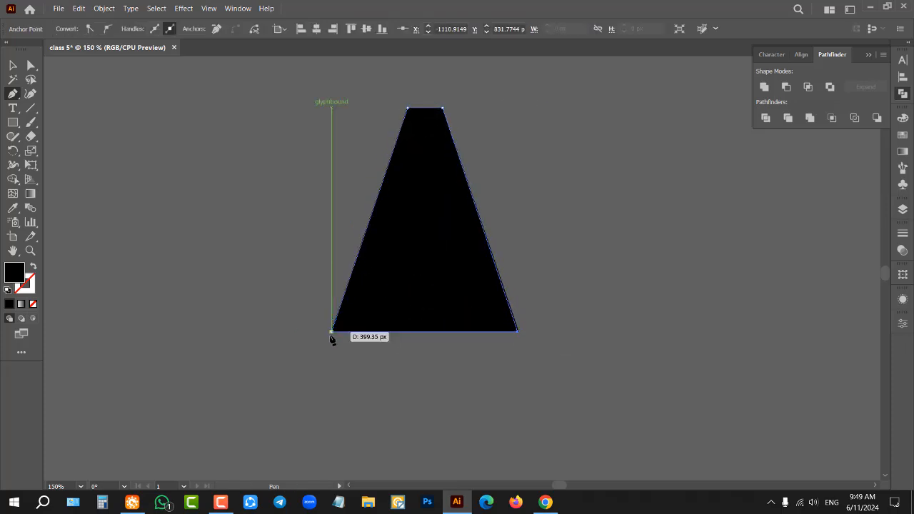
Step: Move the black-filled trace off the letter into the space beside it and delete it
click(12, 65)
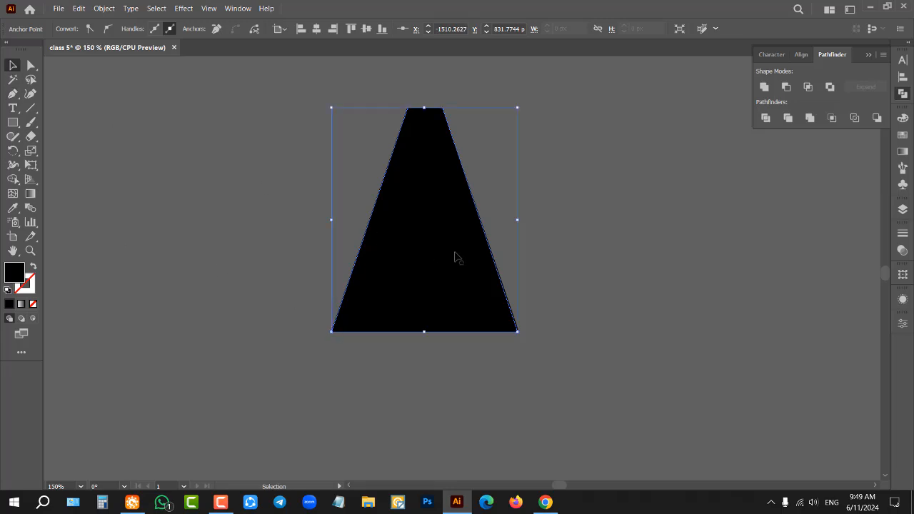
drag(426, 247, 647, 285)
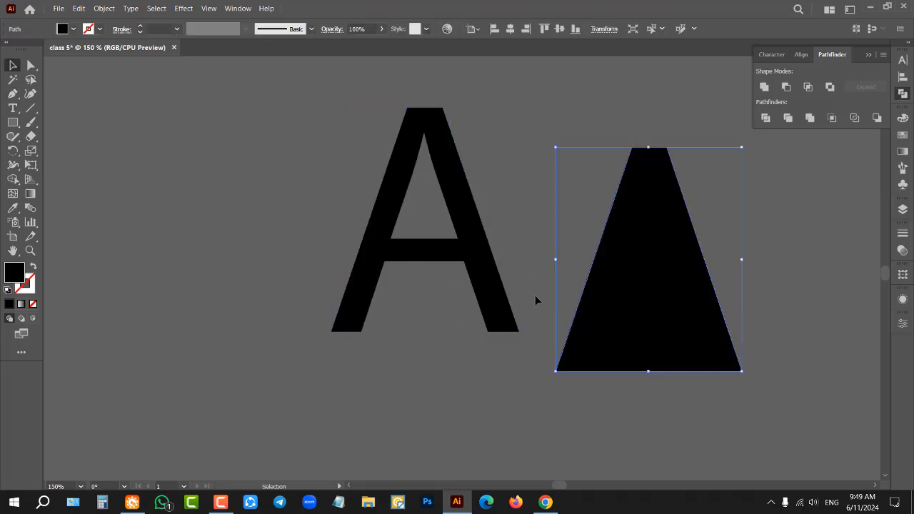
key(Delete)
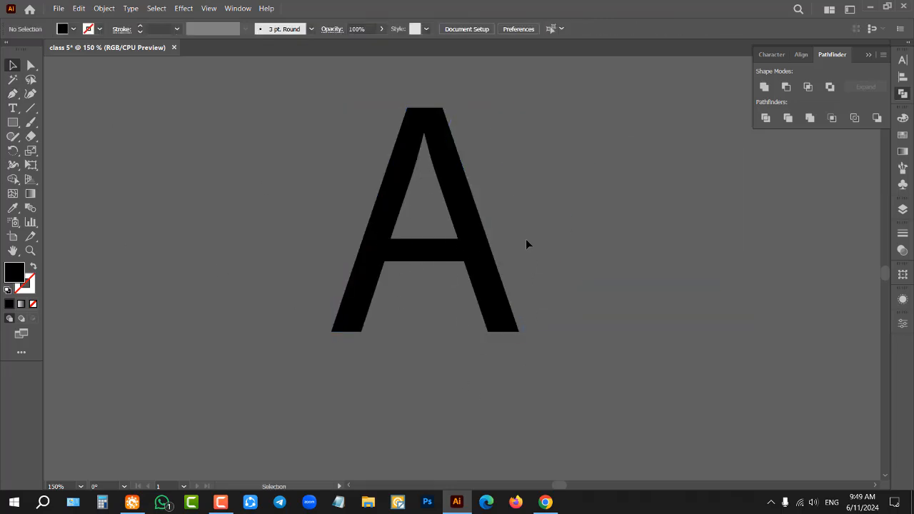
Step: Swap fill and stroke so new paths have no fill, and set the stroke color to orange
click(33, 267)
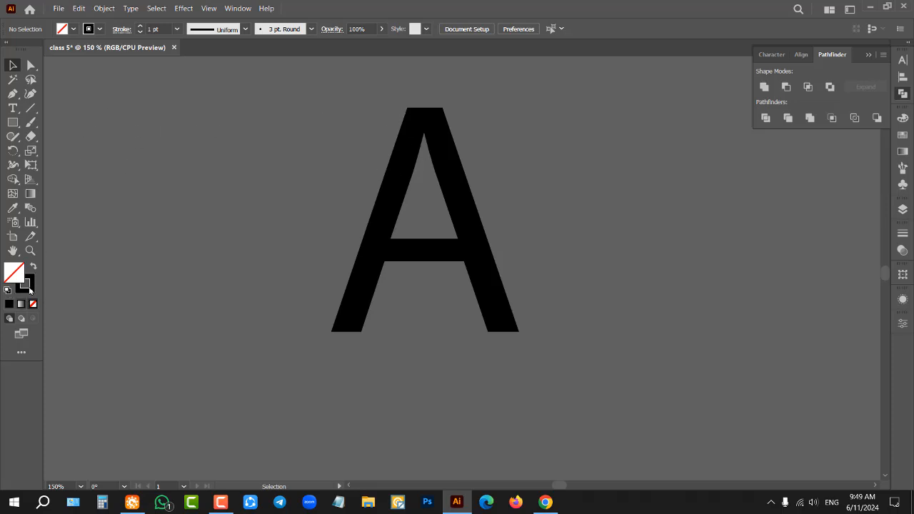
click(100, 30)
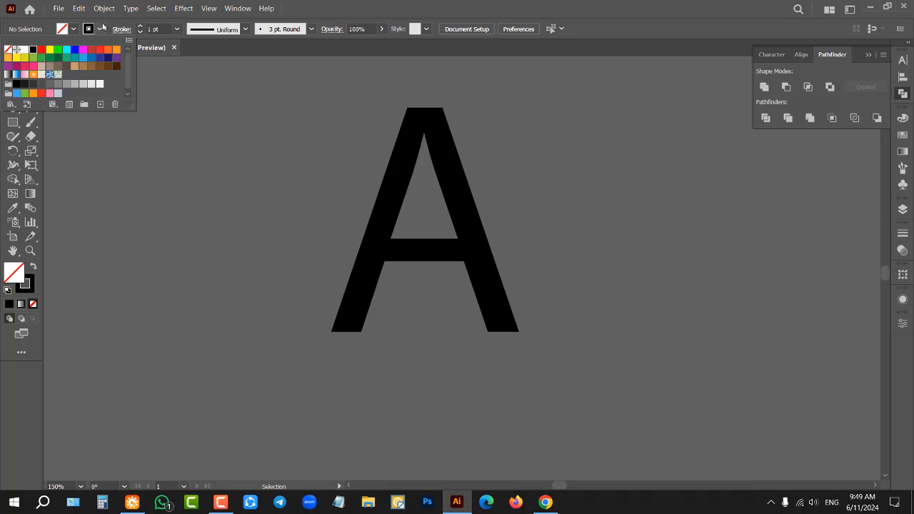
click(101, 29)
click(101, 31)
click(102, 50)
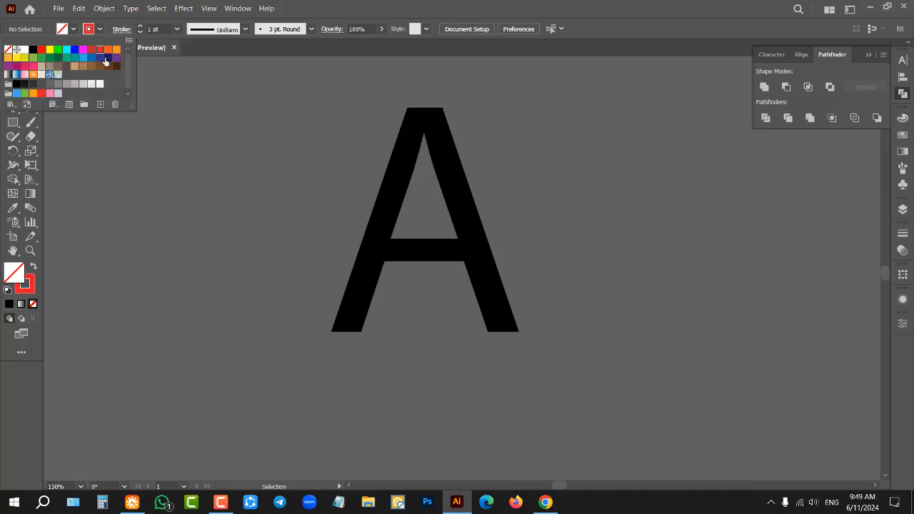
click(116, 50)
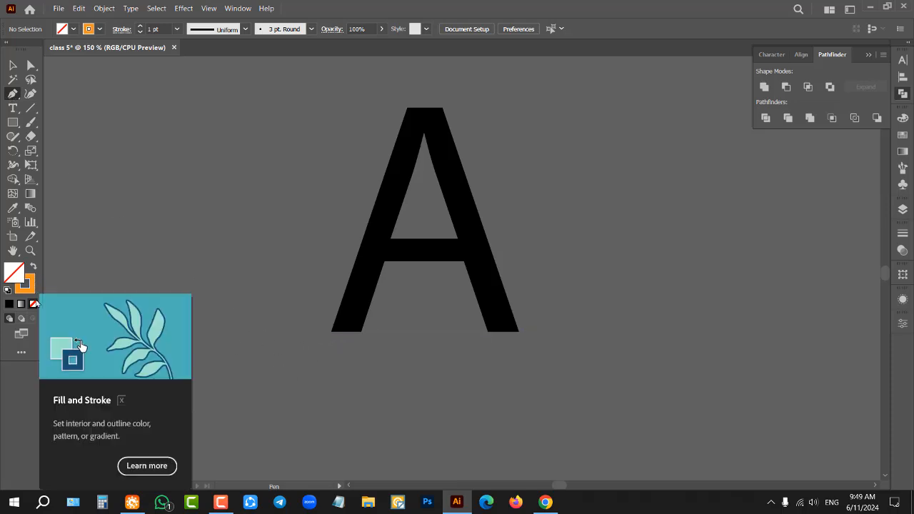
Step: Start an orange Pen path on the A, tracing its outer left edge, flat top and outer right edge
click(332, 331)
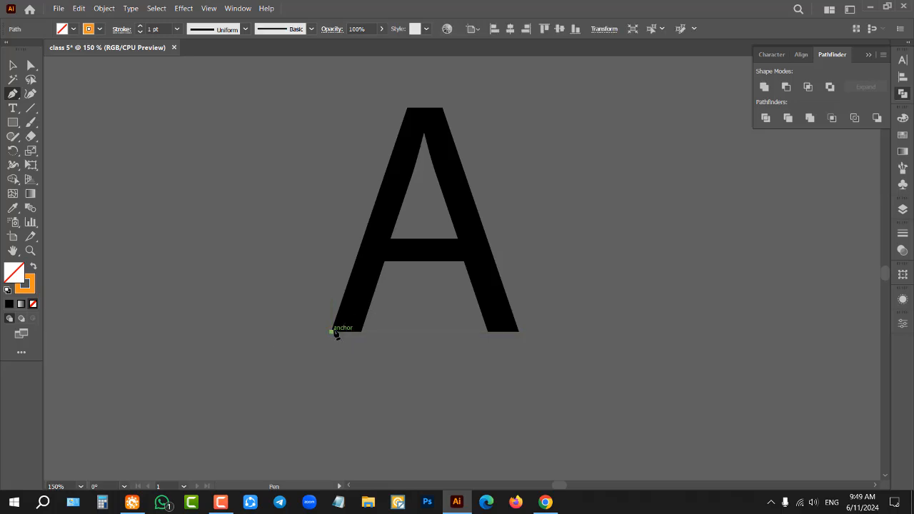
click(408, 108)
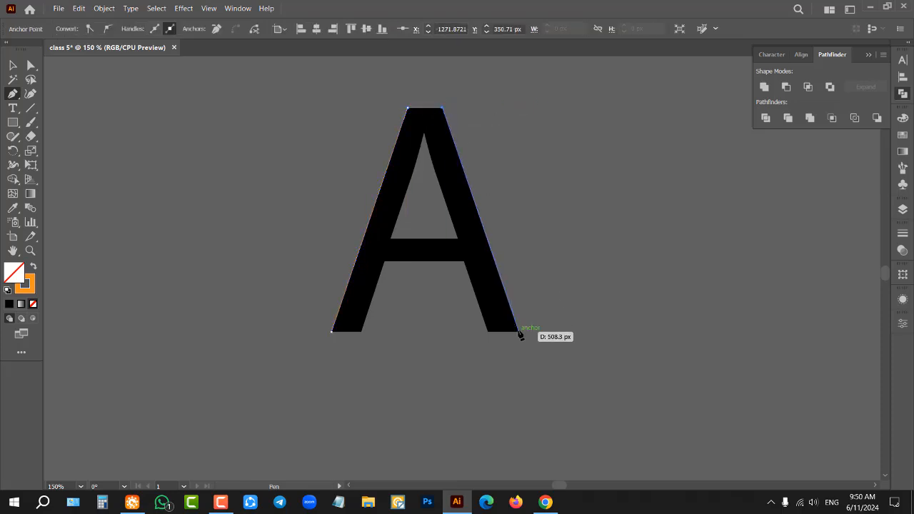
click(518, 331)
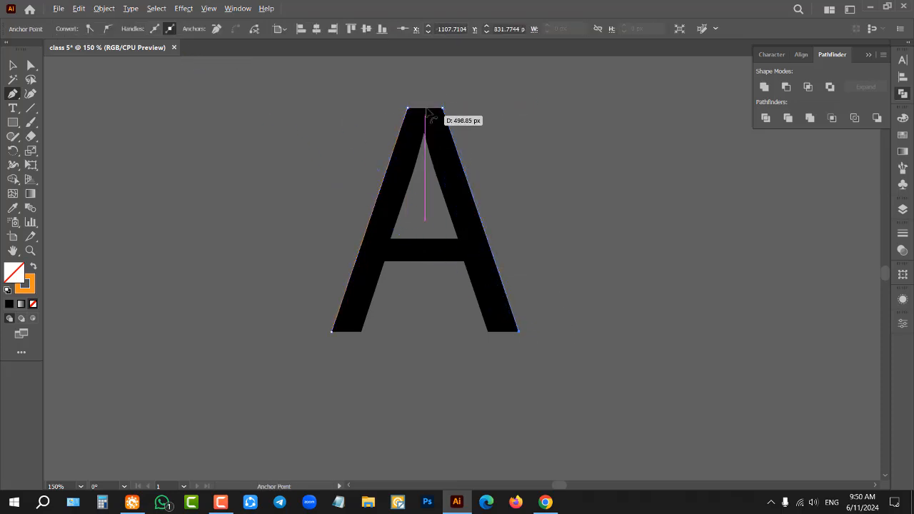
scroll(427, 108, up, 9)
scroll(224, 180, up, 1)
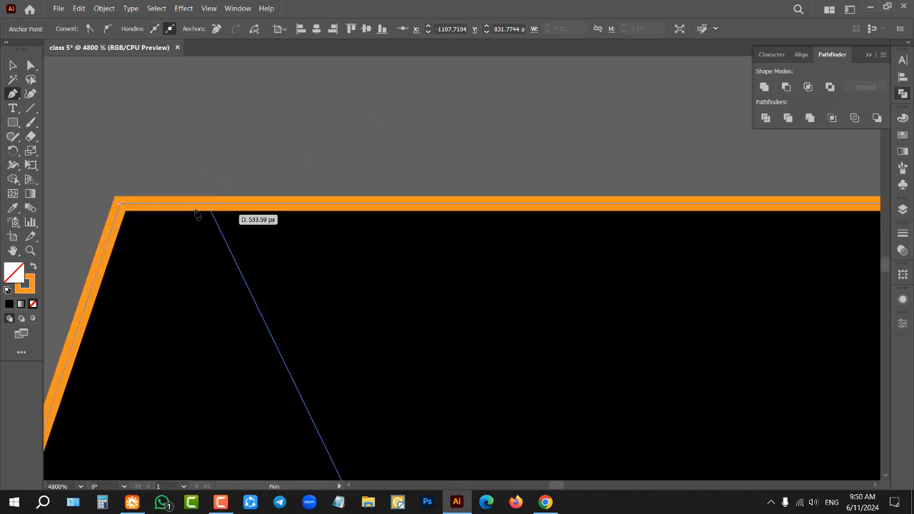
scroll(360, 153, down, 7)
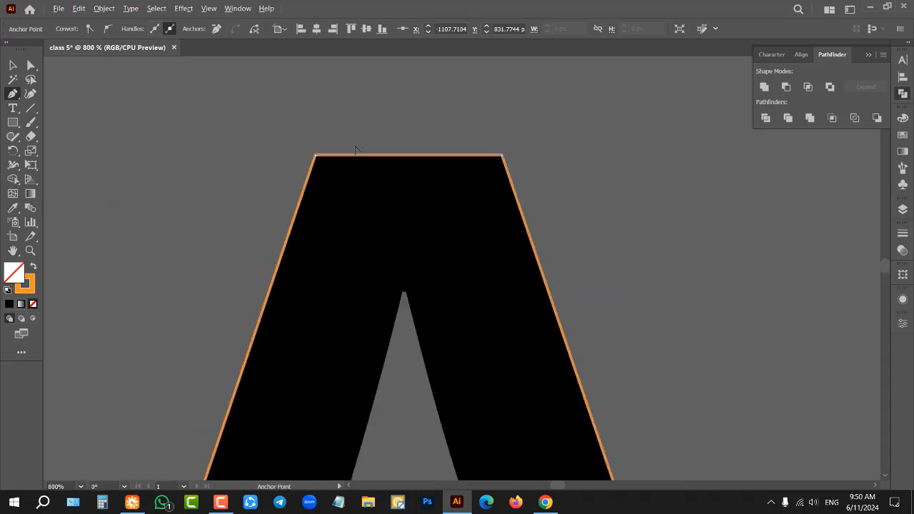
scroll(374, 152, down, 2)
scroll(379, 154, down, 3)
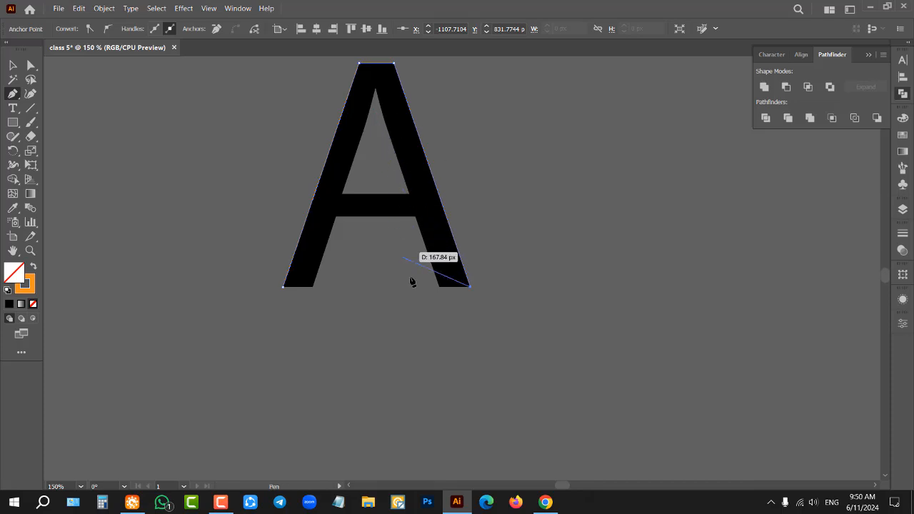
Step: Continue the path around the right foot, crossbar underside and left foot of the A, closing it at the starting anchor
scroll(454, 281, up, 4)
click(391, 318)
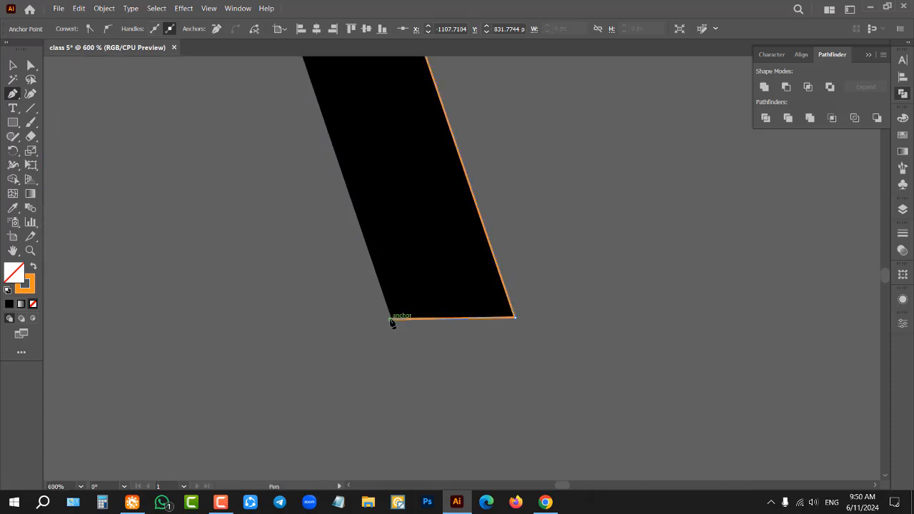
scroll(464, 307, down, 4)
click(419, 237)
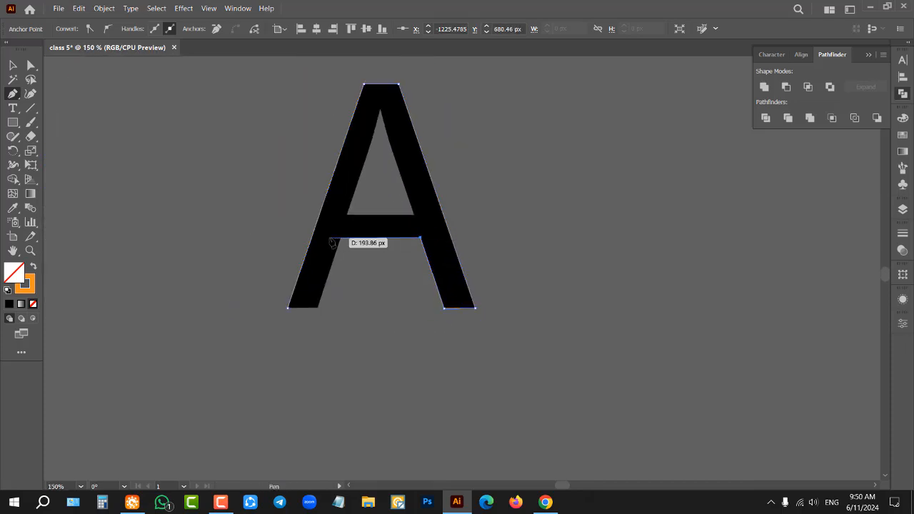
click(340, 238)
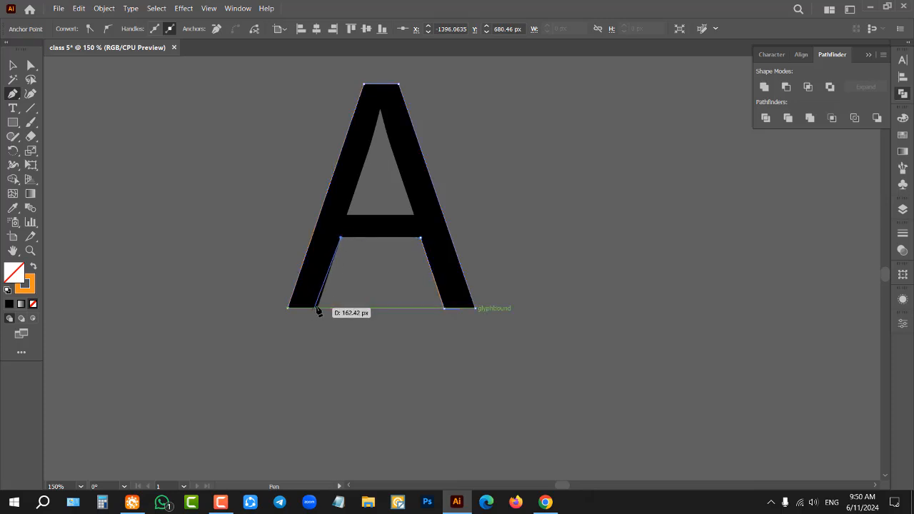
click(317, 307)
click(288, 307)
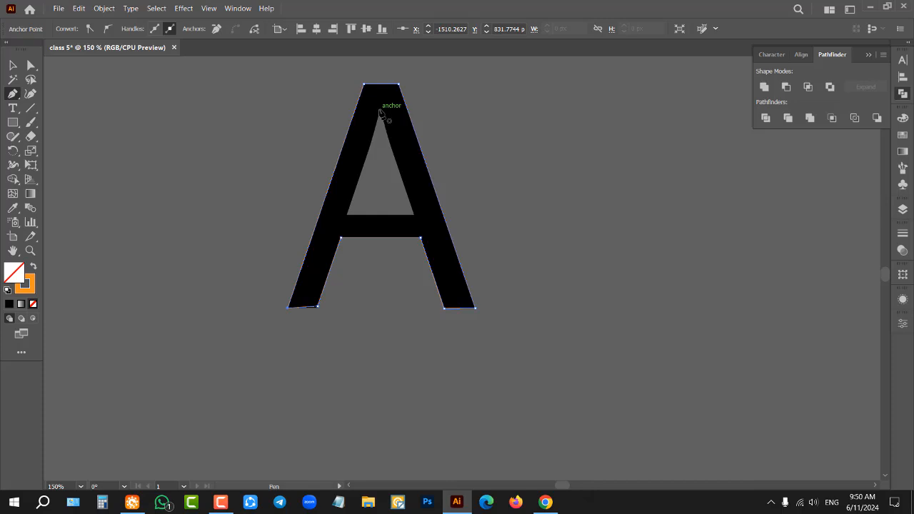
Step: Trace the A's inner triangular opening as a separate closed three-point Pen path and deselect it
click(379, 109)
click(346, 215)
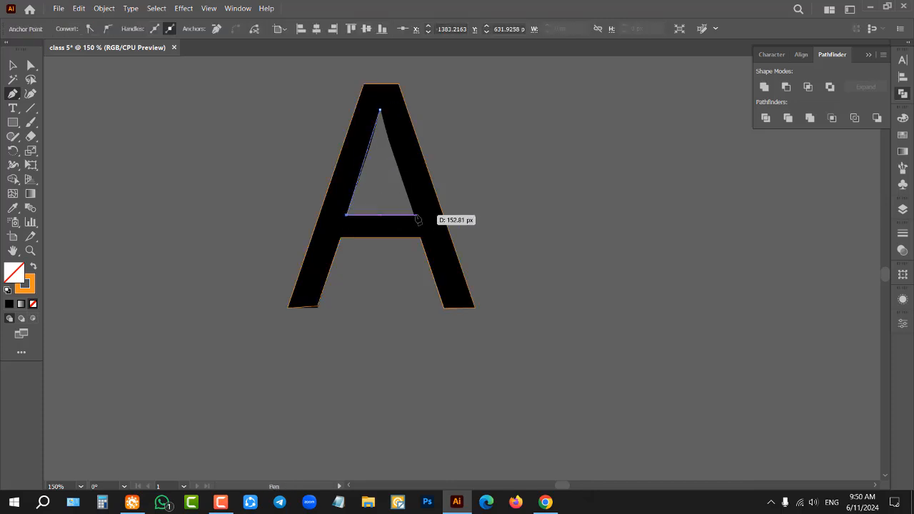
click(414, 214)
click(379, 109)
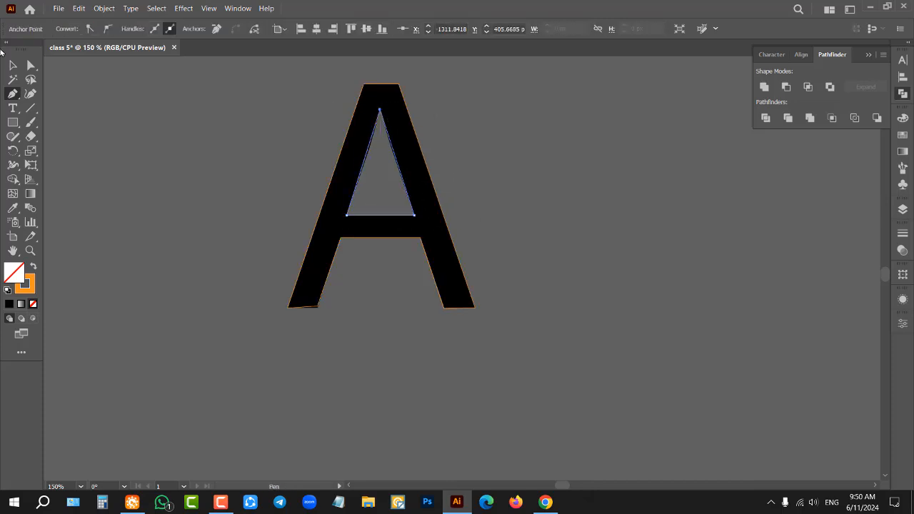
click(12, 65)
click(186, 125)
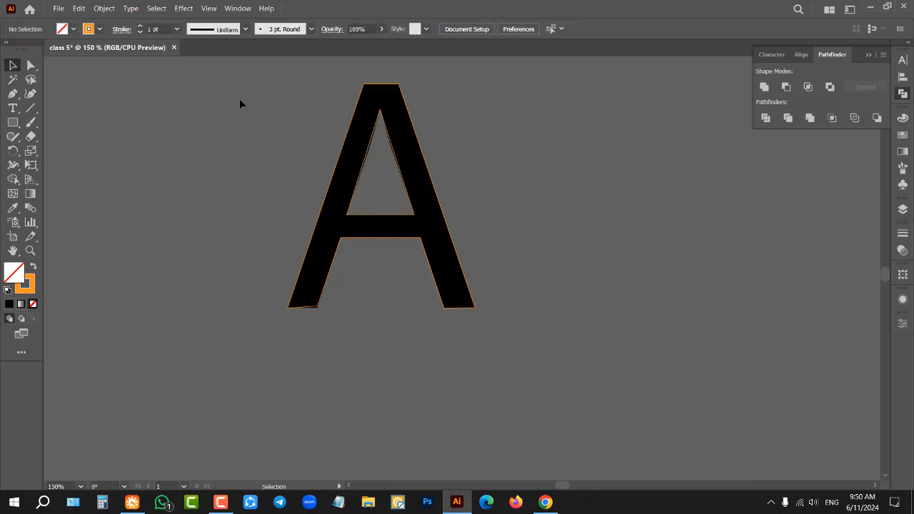
Step: Select both traced outlines together, move them into the space between the black A and the artboard, and deselect them
drag(218, 70, 532, 381)
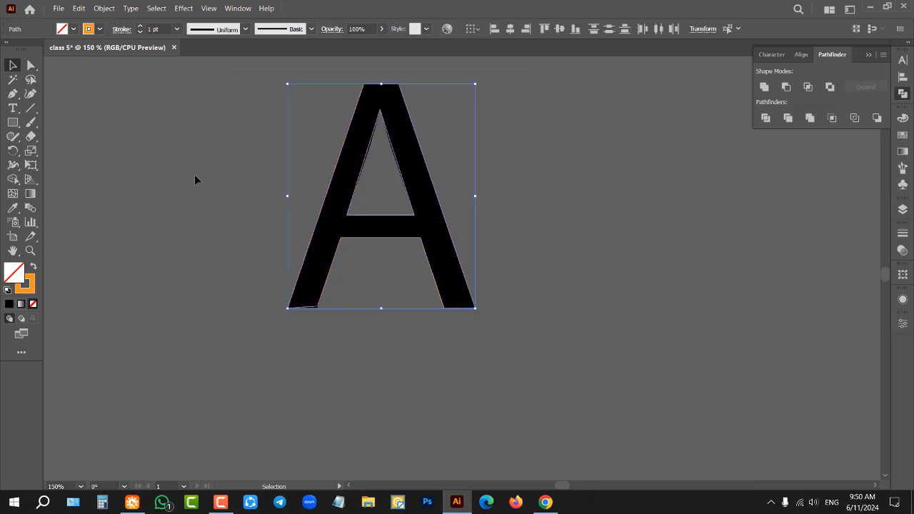
click(130, 103)
drag(293, 71, 519, 351)
drag(219, 61, 534, 339)
drag(667, 221, 687, 226)
drag(421, 153, 667, 156)
scroll(473, 211, down, 1)
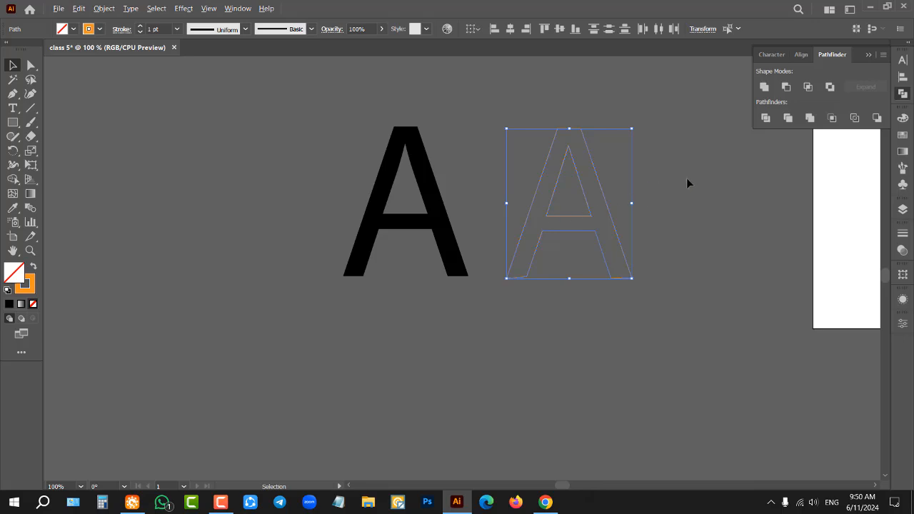
scroll(686, 179, up, 2)
click(646, 182)
scroll(512, 159, up, 2)
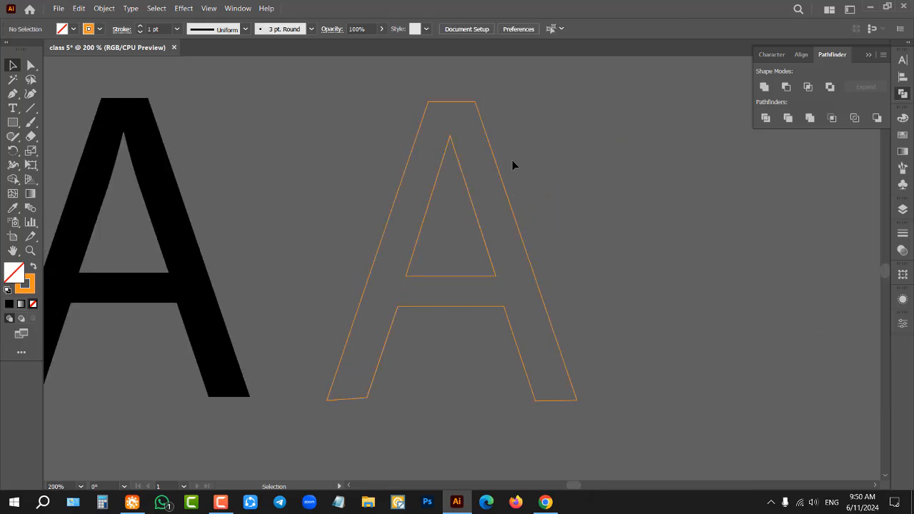
Step: Swap fill and stroke on both traced A outlines so they get an orange fill without a stroke, and deselect them
drag(555, 305, 617, 346)
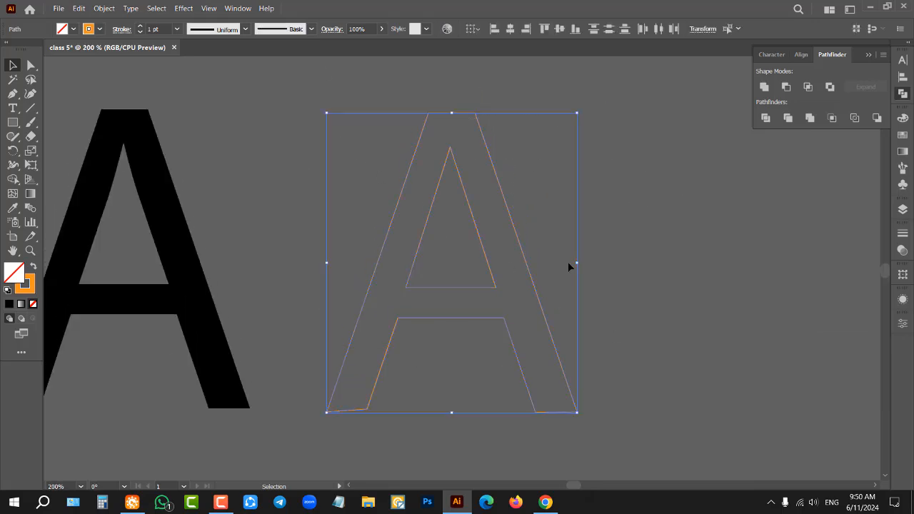
click(33, 270)
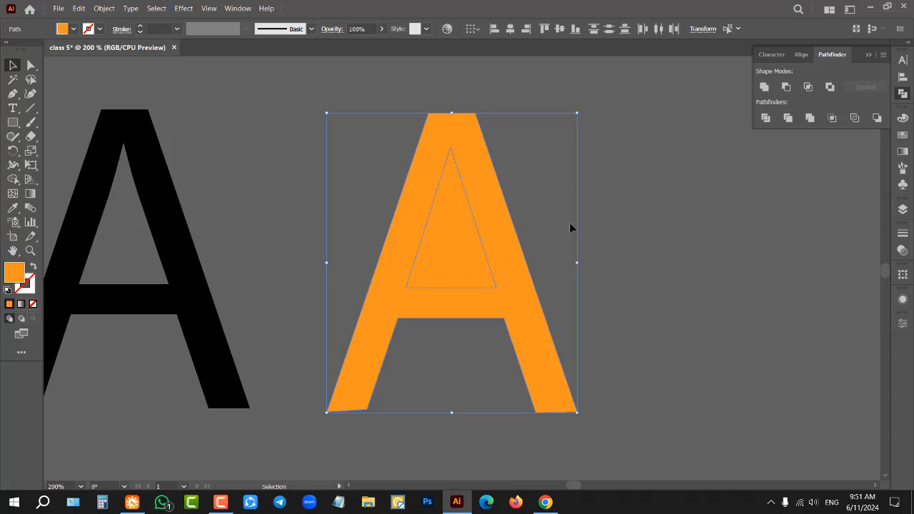
click(731, 204)
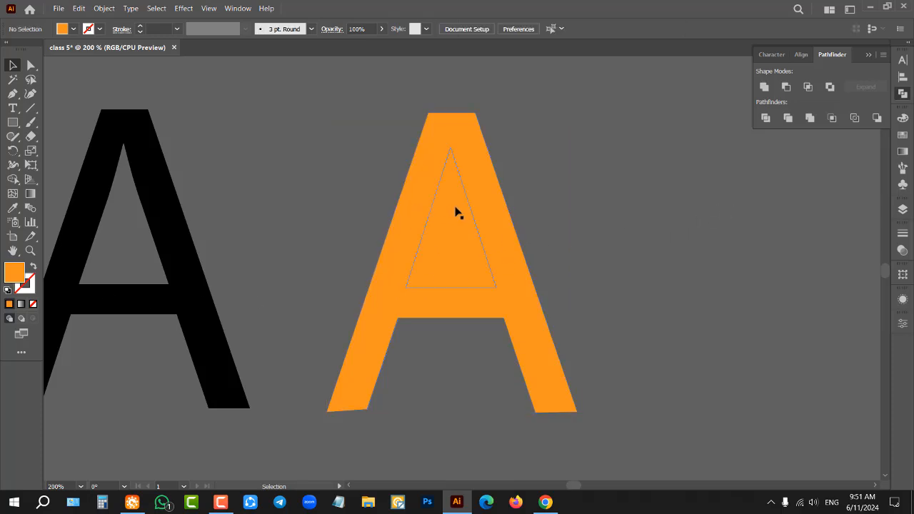
Step: Subtract the inner triangle from the orange A with Minus Front to cut out its opening, and deselect the result
drag(642, 134, 345, 364)
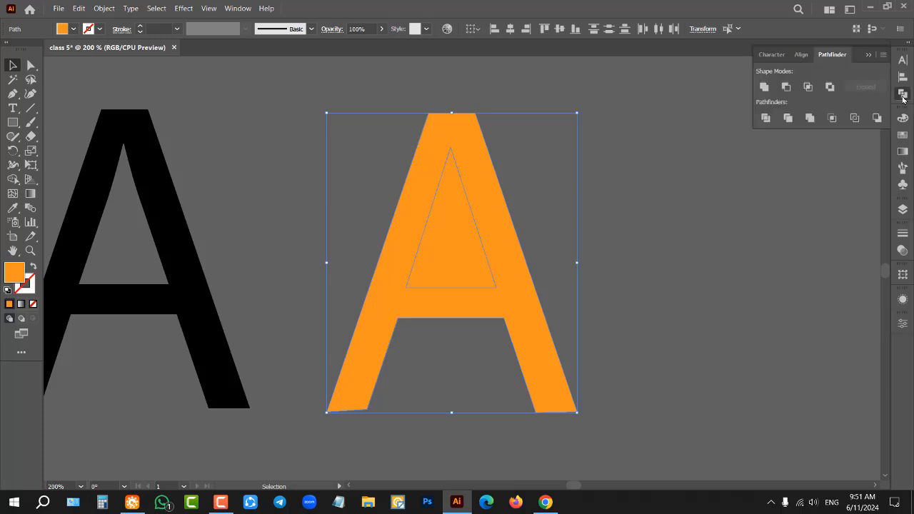
click(785, 87)
click(610, 161)
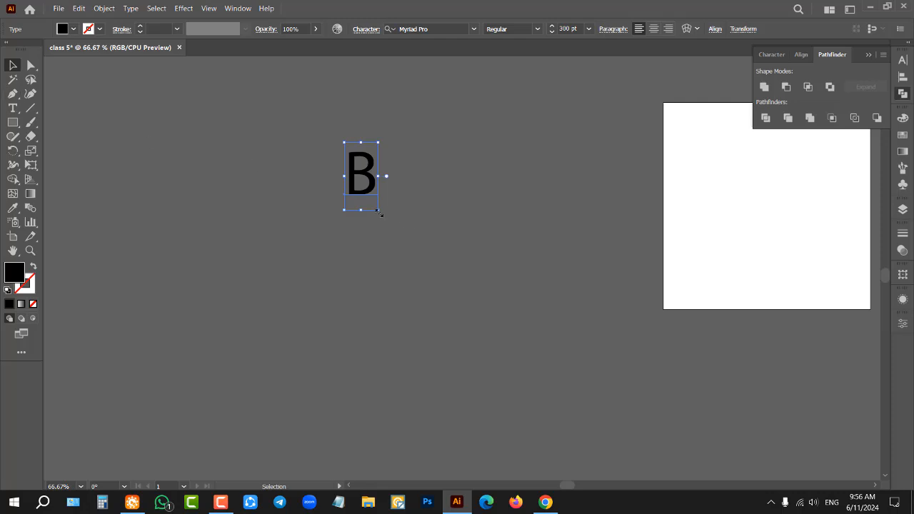
Step: Scale the letter B text up to about 1030 pt, reposition it in the space beside the artboard and deselect it
drag(379, 212, 510, 374)
drag(393, 275, 416, 232)
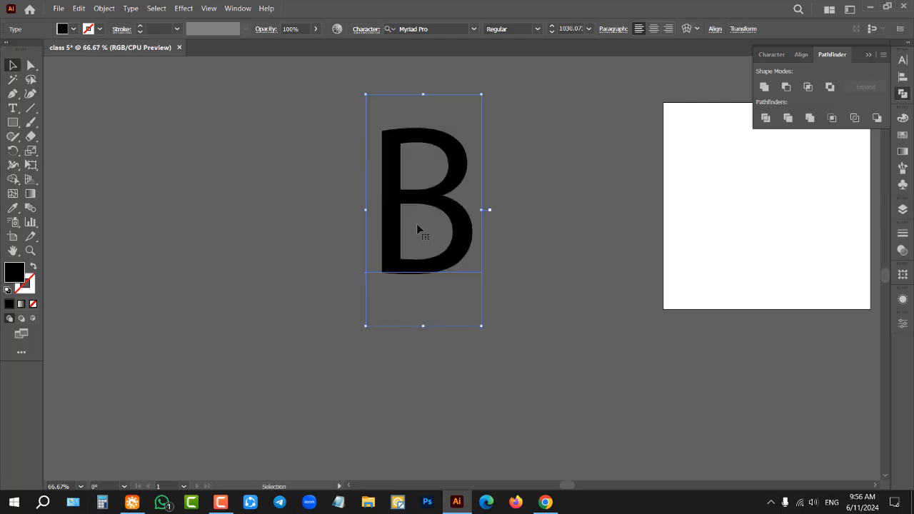
scroll(424, 167, up, 2)
scroll(368, 198, down, 1)
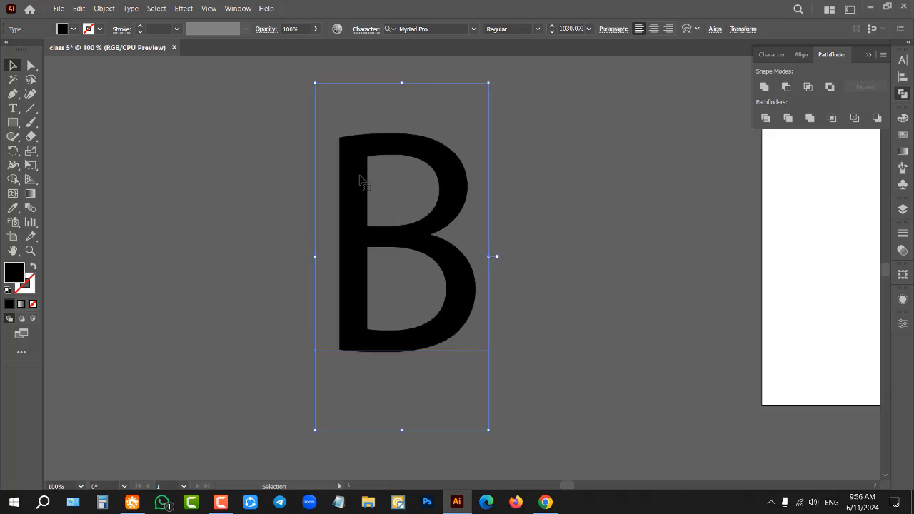
key(ctrl+shift+a)
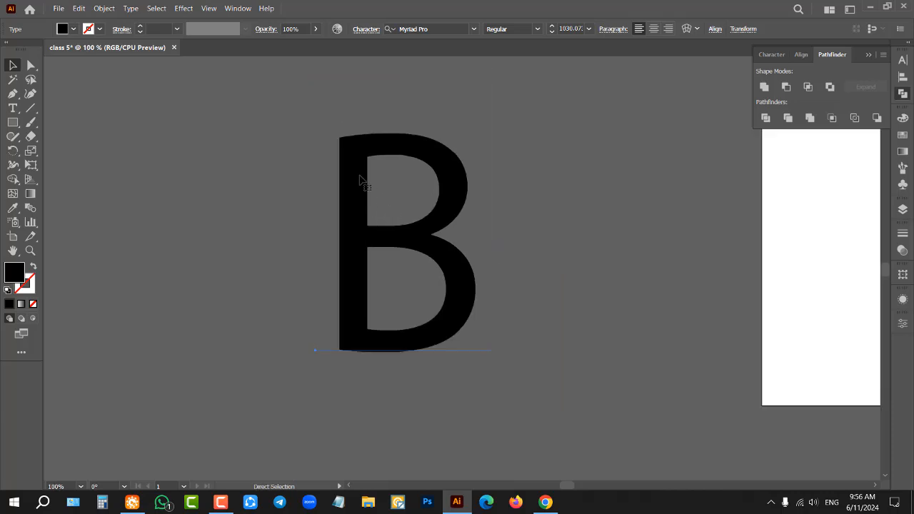
Step: Start a Pen path at the B's lower-left corner, following its straight outer edge and curving around to the upper bowl's outermost point
click(14, 94)
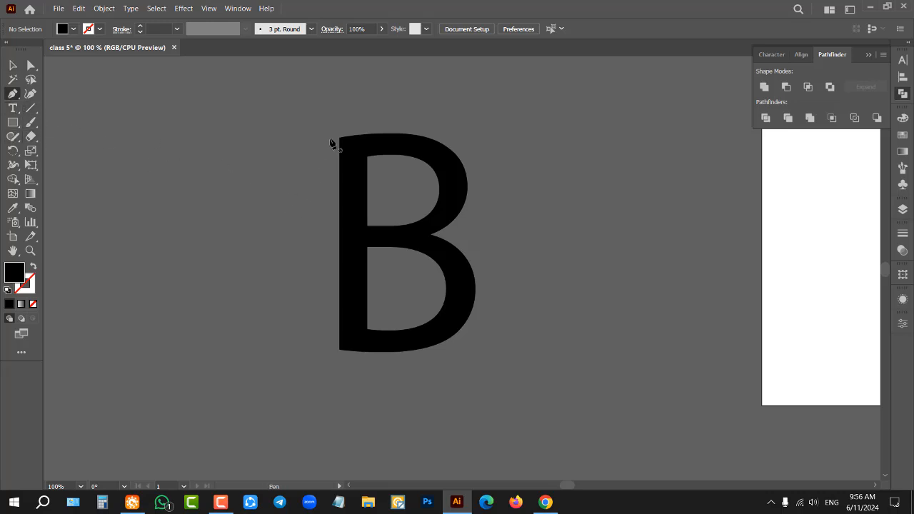
click(341, 351)
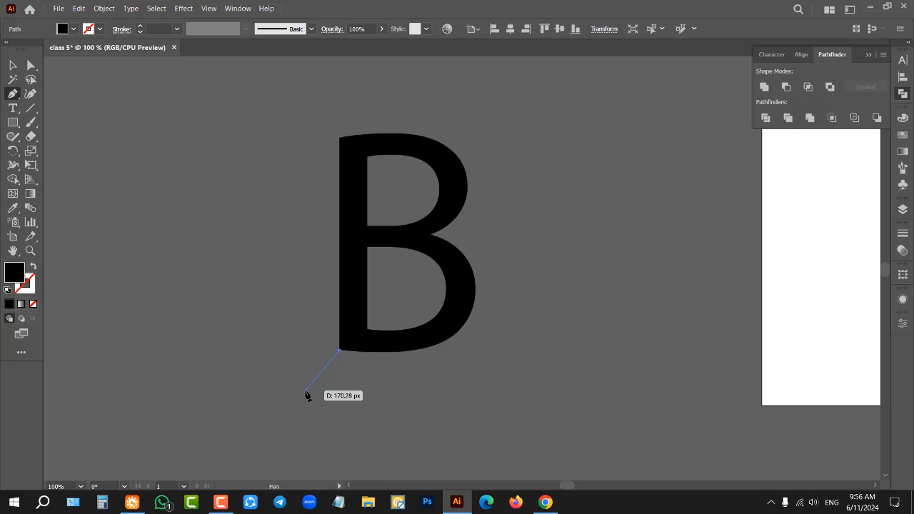
click(340, 137)
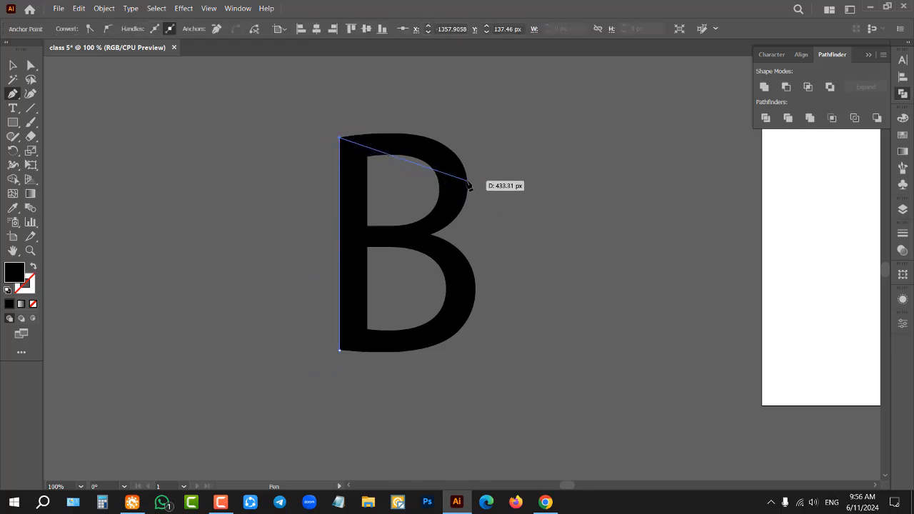
drag(469, 184, 476, 250)
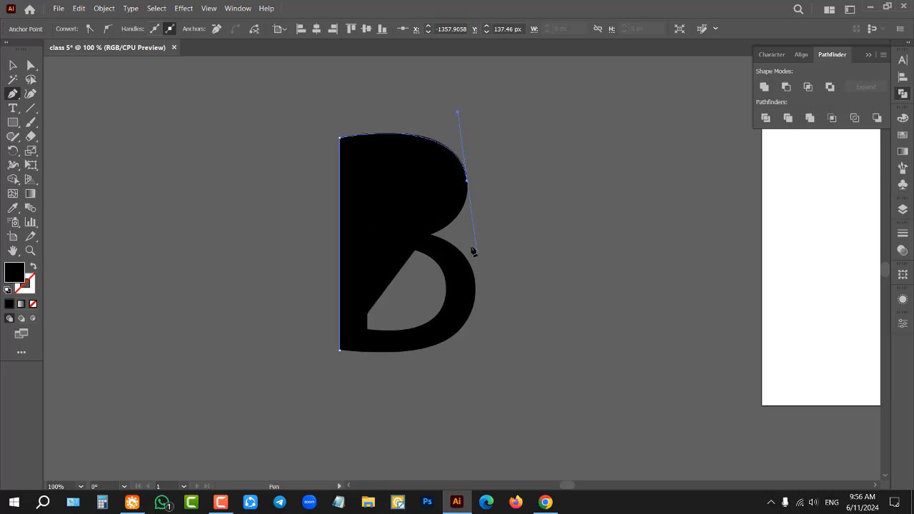
Step: Swap the path's fill and stroke to leave it unfilled, and set its stroke color to white (FFFFFF)
click(33, 267)
double_click(33, 286)
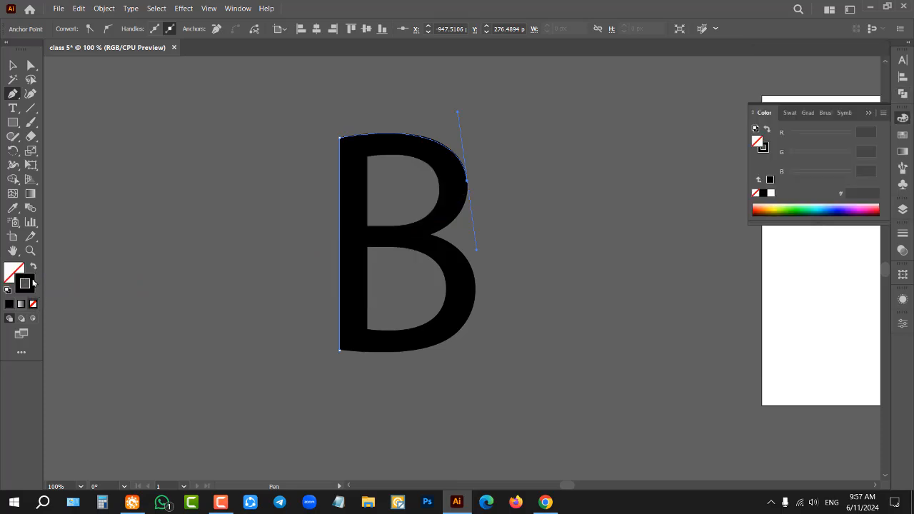
click(442, 169)
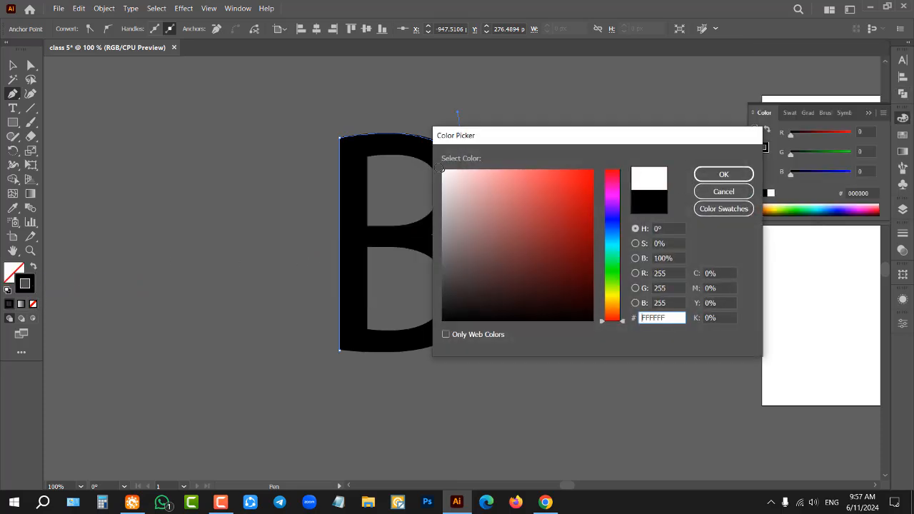
click(703, 178)
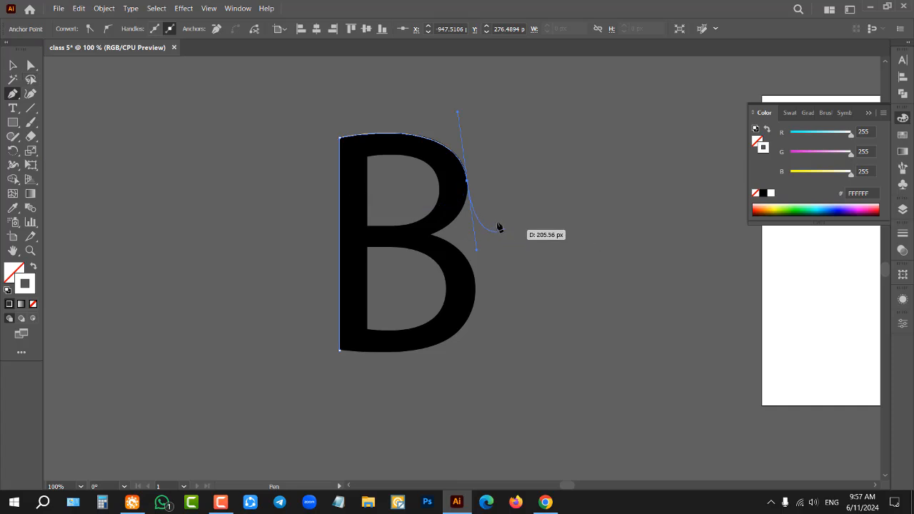
Step: Continue the path along the upper bowl to the notch between the bowls, and remove the outgoing handle there
scroll(482, 184, up, 4)
scroll(456, 218, down, 2)
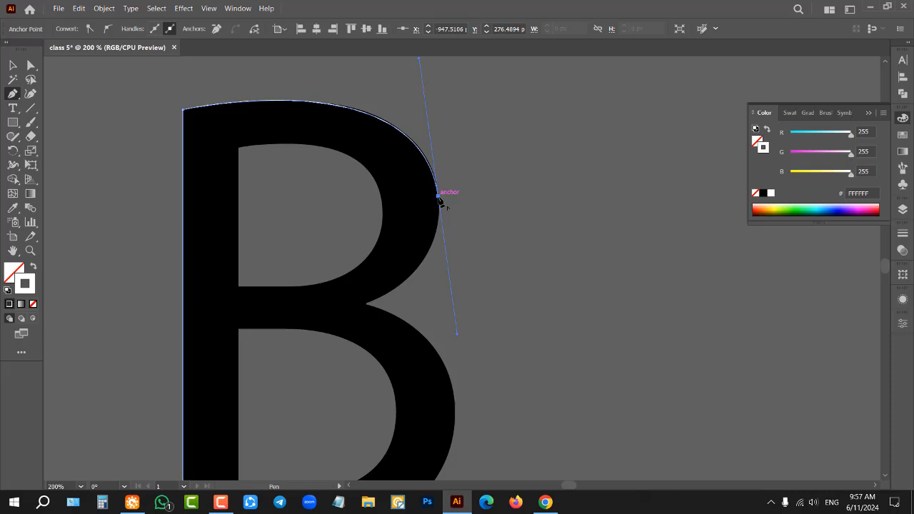
drag(439, 197, 279, 345)
scroll(390, 249, down, 1)
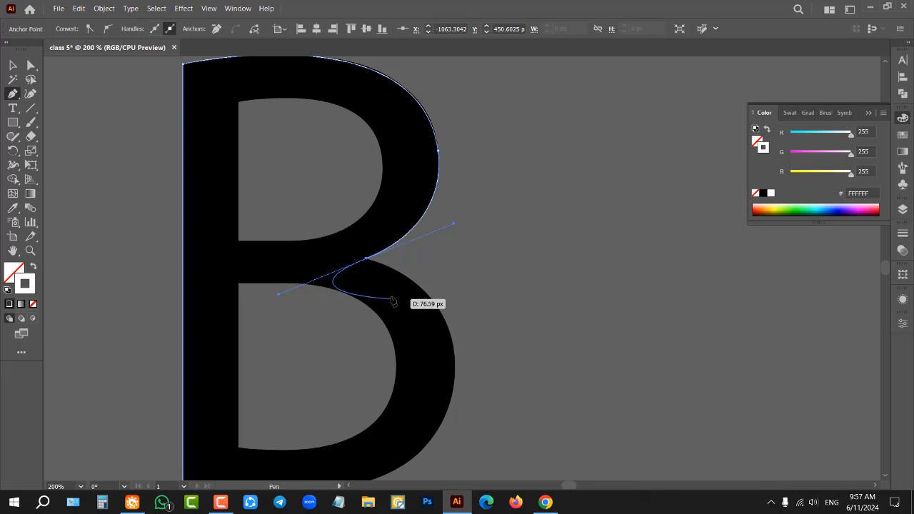
click(366, 259)
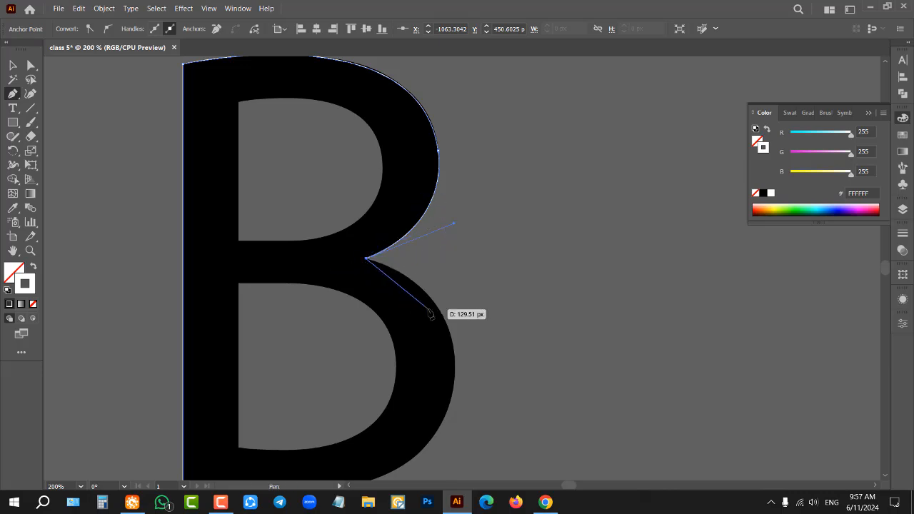
scroll(431, 314, down, 2)
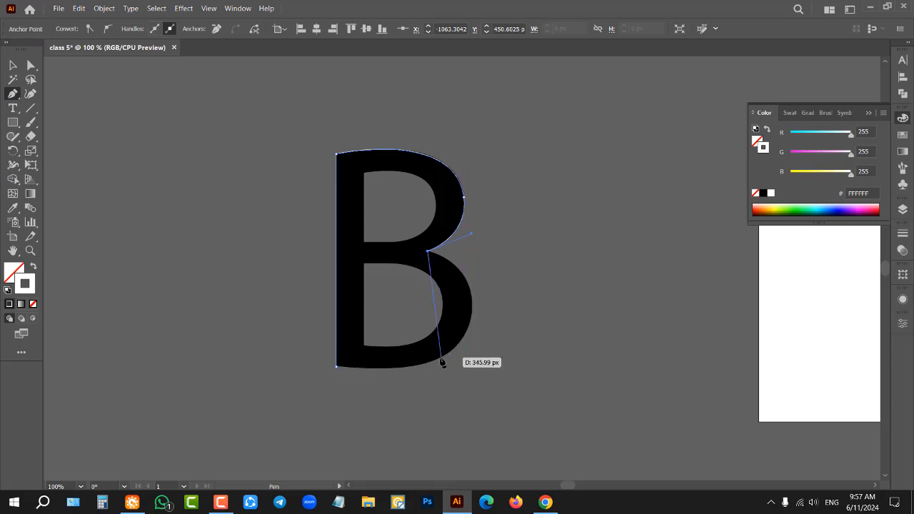
scroll(448, 335, up, 1)
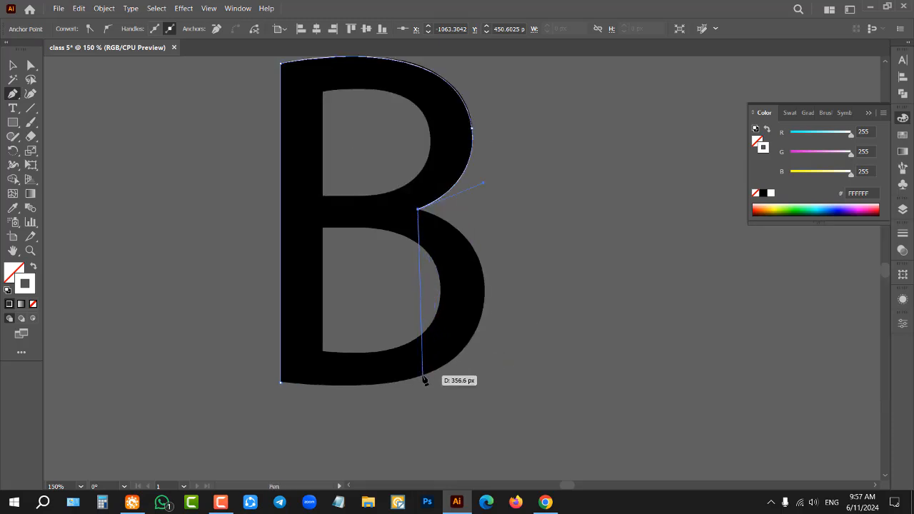
drag(423, 376, 279, 478)
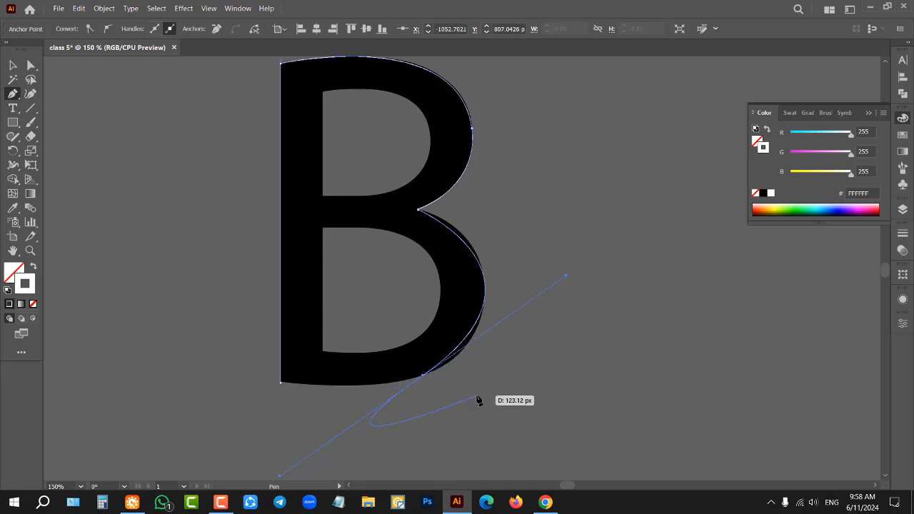
key(ctrl+z)
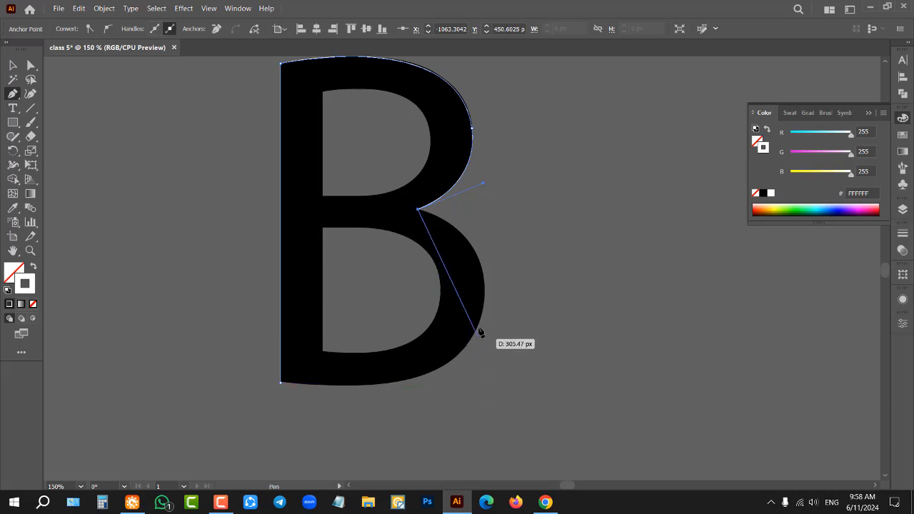
Step: Trace the B's lower bowl with curved segments and along the base, closing the outer path at its starting anchor
mouse_move(485, 300)
mouse_down()
mouse_move(486, 389)
mouse_move(479, 379)
mouse_up()
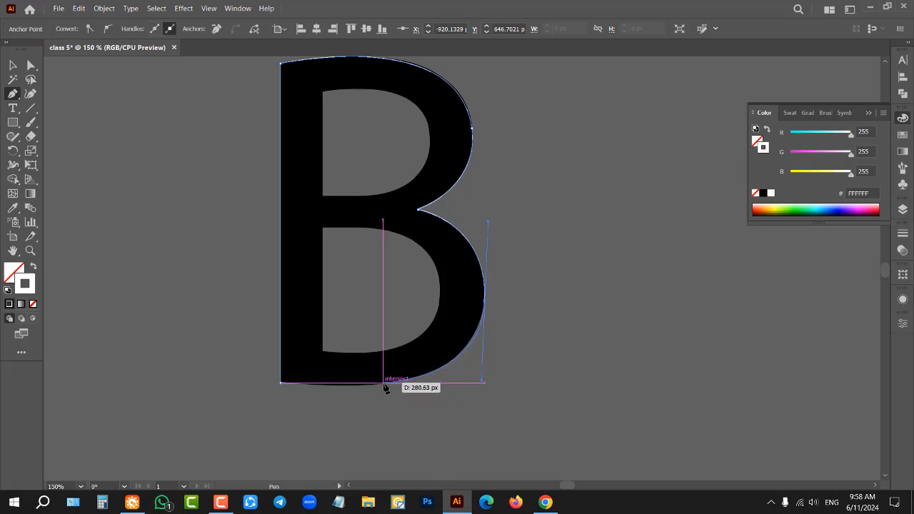
click(384, 384)
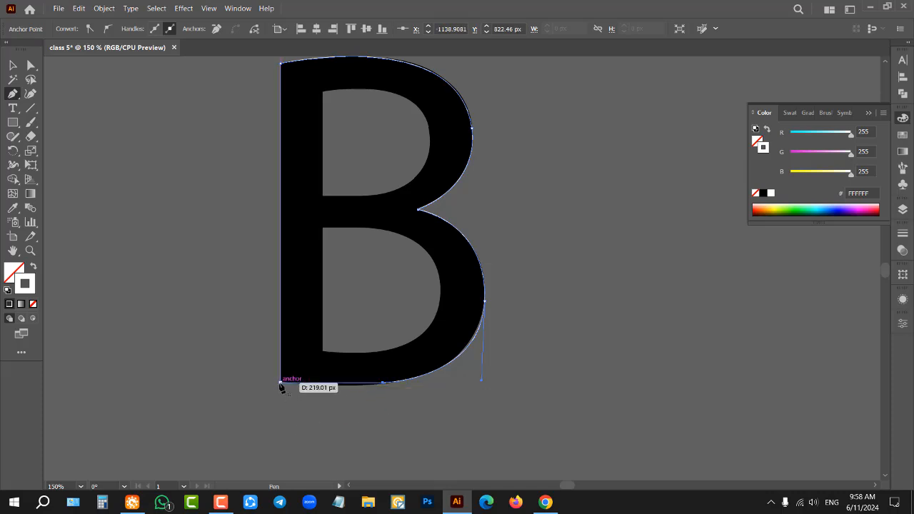
drag(281, 384, 231, 377)
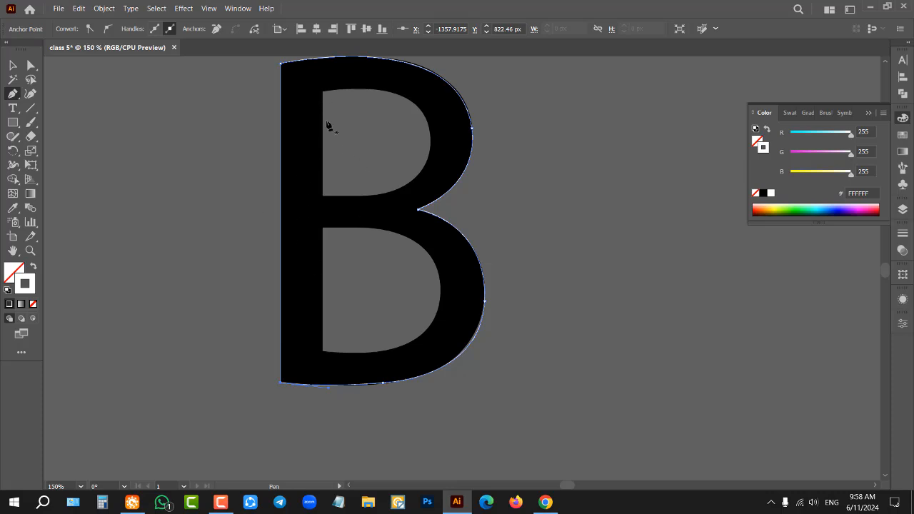
Step: Trace the B's upper inner opening as a separate closed Pen path, with a straight stem side and a curved bowl side
click(322, 196)
click(322, 92)
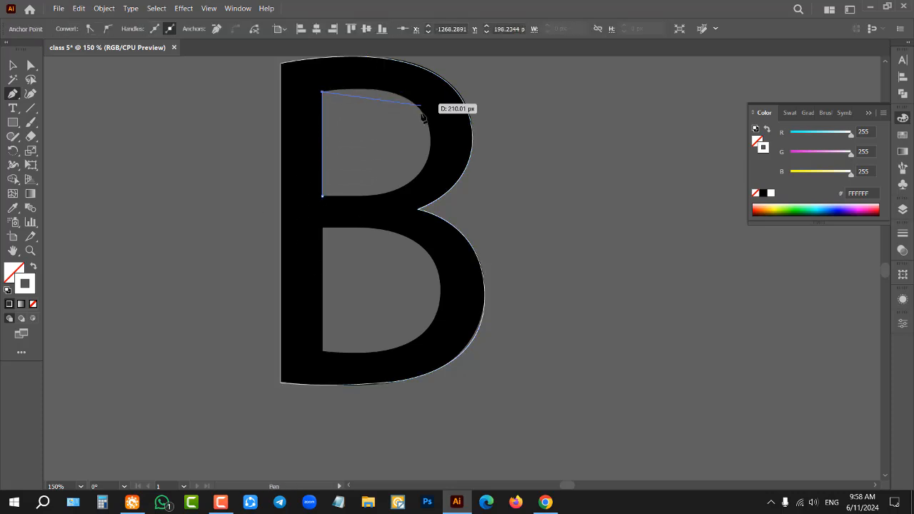
drag(429, 132, 437, 189)
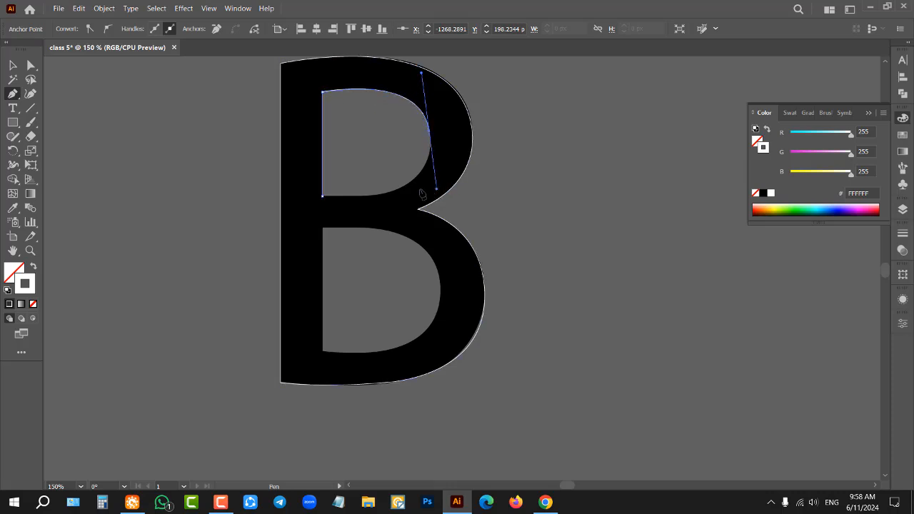
click(381, 194)
click(322, 194)
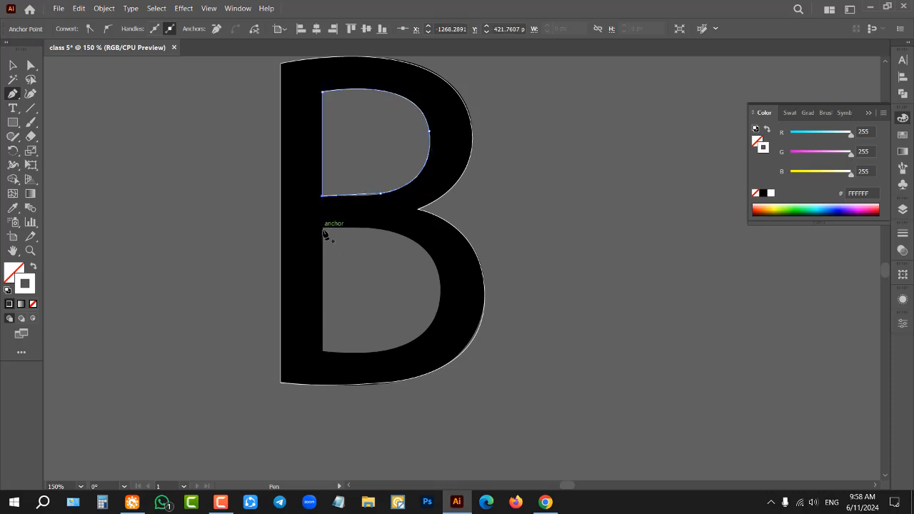
Step: Trace the B's lower inner opening as another closed Pen path following its stem side and curved bowl, and deselect it
click(322, 351)
click(322, 228)
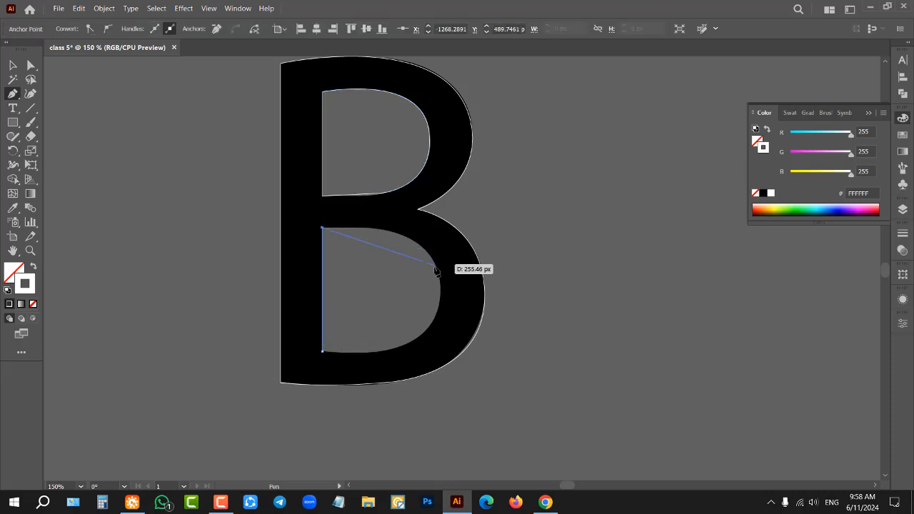
drag(435, 262, 452, 309)
click(420, 335)
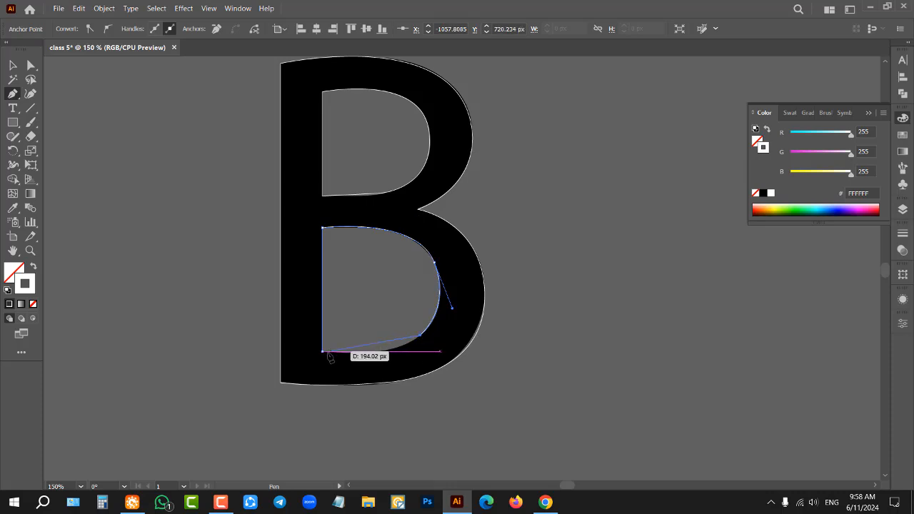
drag(322, 352, 234, 344)
key(v)
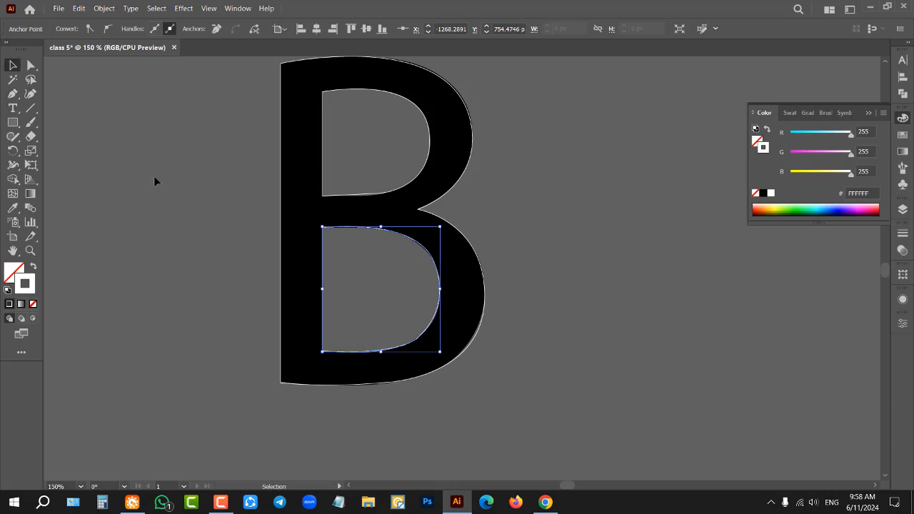
click(165, 191)
Step: Select all three traced B outlines together and move them into the space between the black B and the artboard
scroll(180, 214, down, 1)
scroll(201, 154, up, 1)
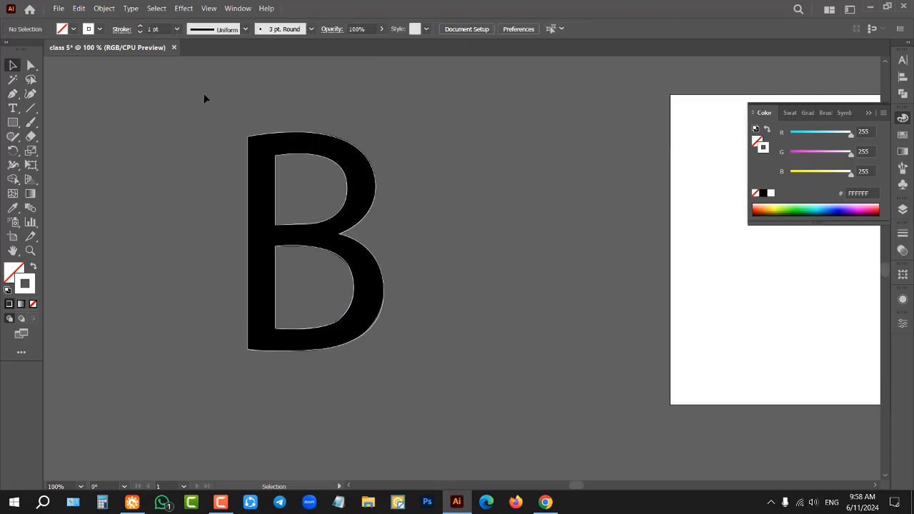
drag(424, 408, 424, 407)
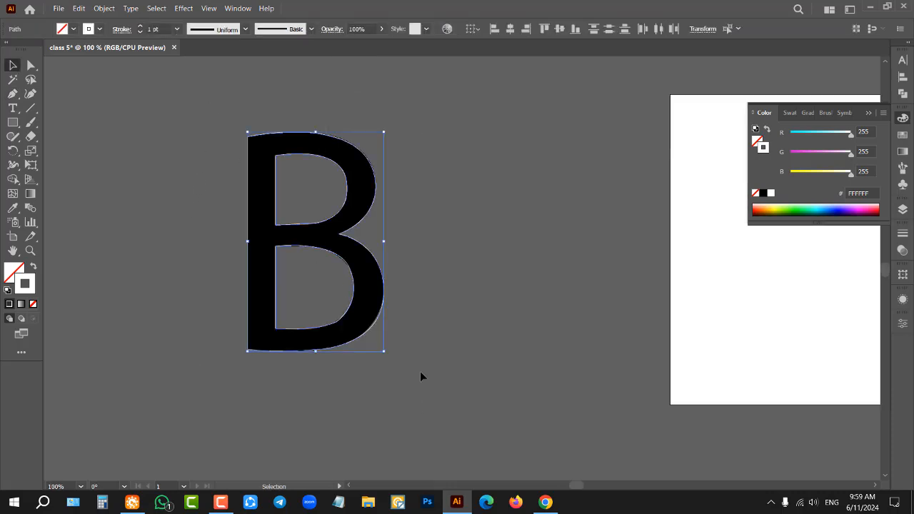
drag(371, 209, 573, 227)
scroll(403, 259, down, 1)
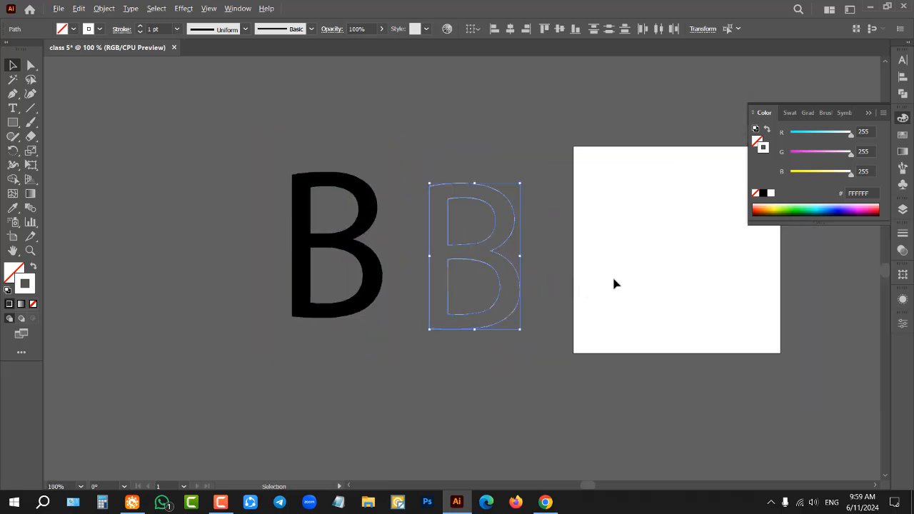
scroll(612, 274, up, 2)
scroll(222, 235, up, 1)
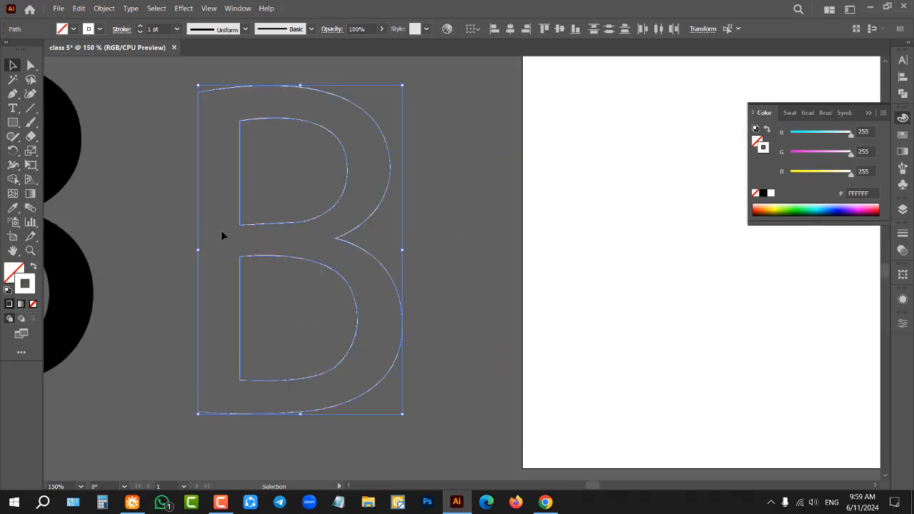
Step: Swap the traced B outlines to a white fill without stroke, subtract both inner openings with Minus Front, and deselect the letter
click(33, 267)
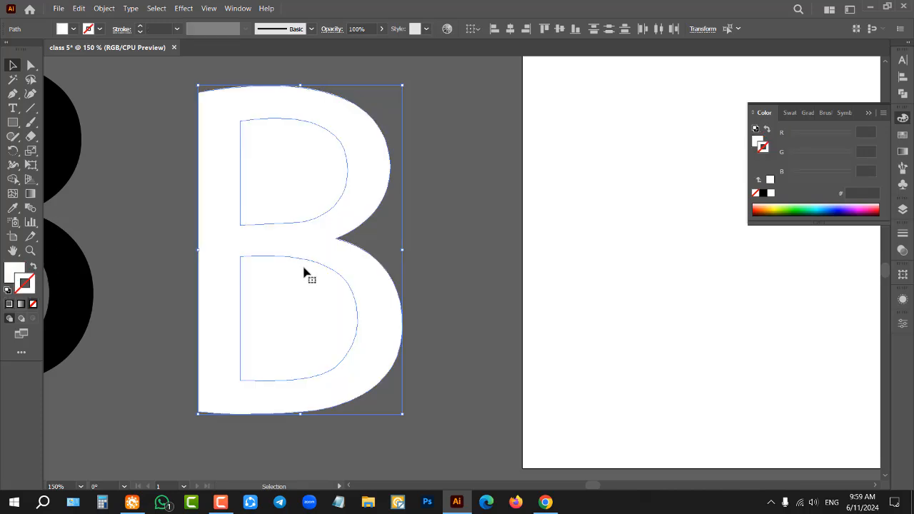
click(902, 94)
click(786, 87)
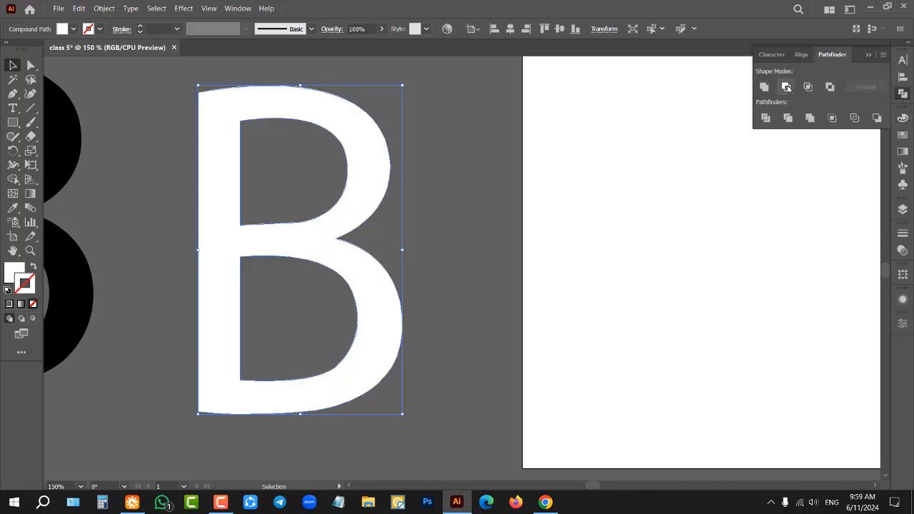
click(494, 247)
scroll(494, 247, down, 2)
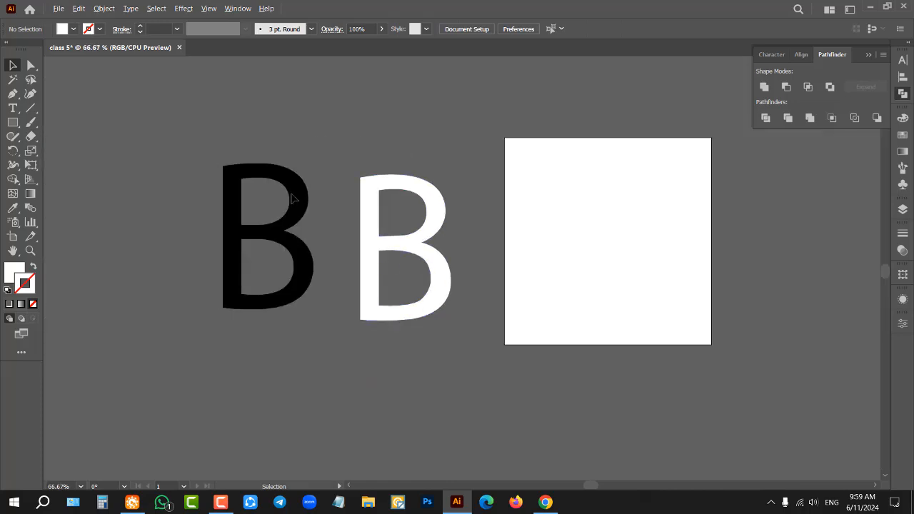
Step: Delete the finished white B, leaving the black reference B in place
scroll(293, 198, up, 1)
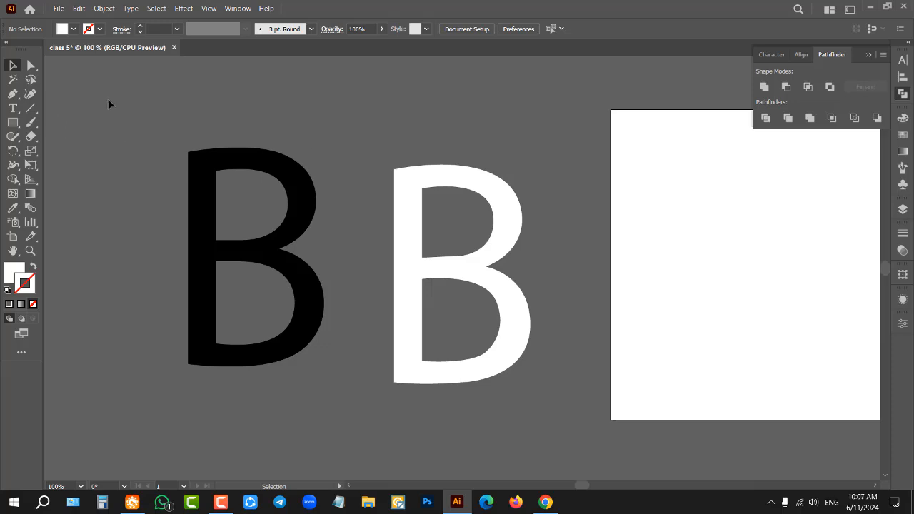
drag(112, 102, 539, 346)
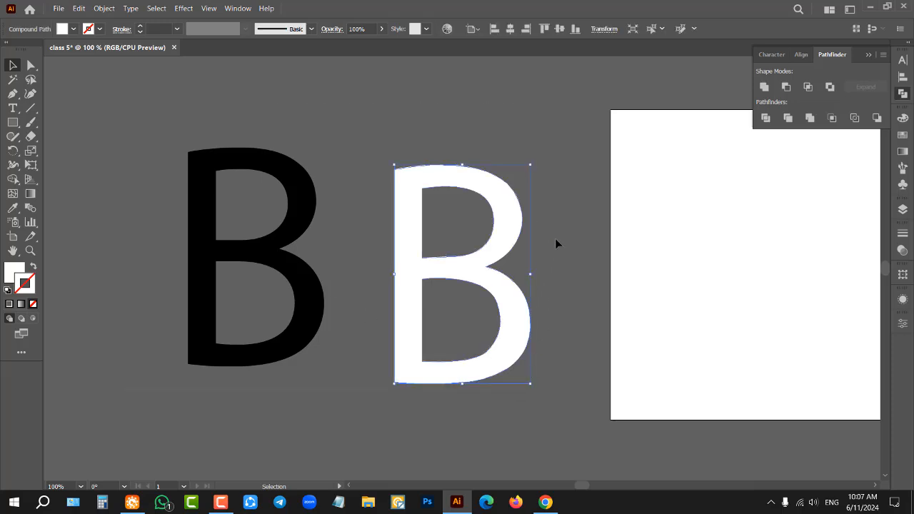
key(Delete)
Step: Start a Pen path up the black B's outer stem and curve it over the top, swapping to a white stroke without fill
scroll(94, 219, up, 1)
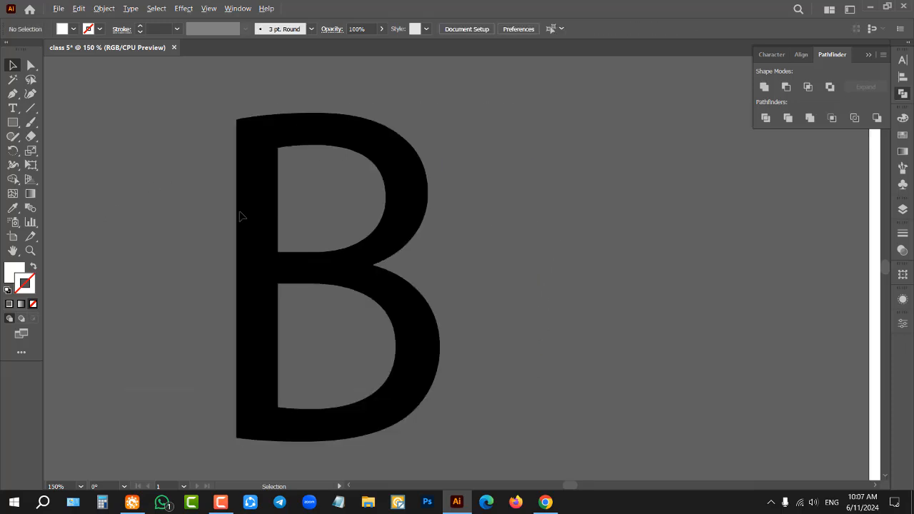
scroll(404, 212, down, 3)
scroll(411, 214, down, 1)
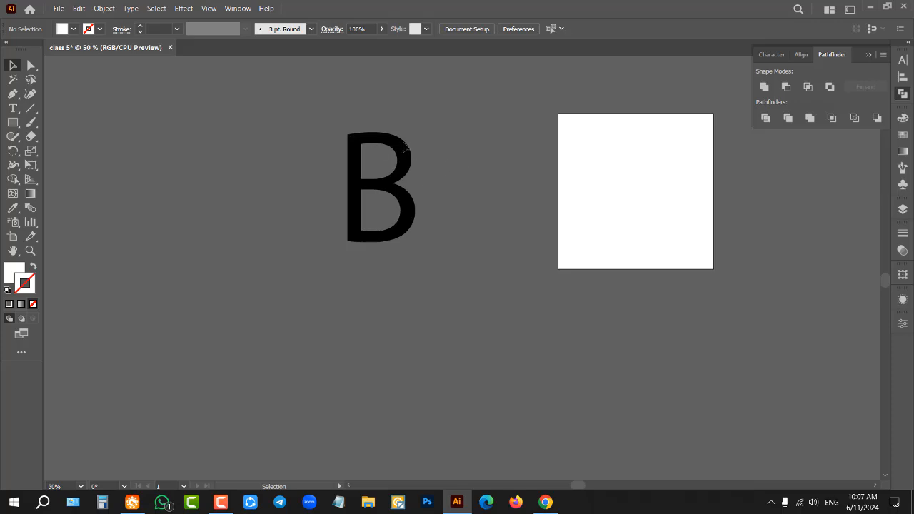
scroll(382, 148, up, 2)
scroll(383, 148, up, 1)
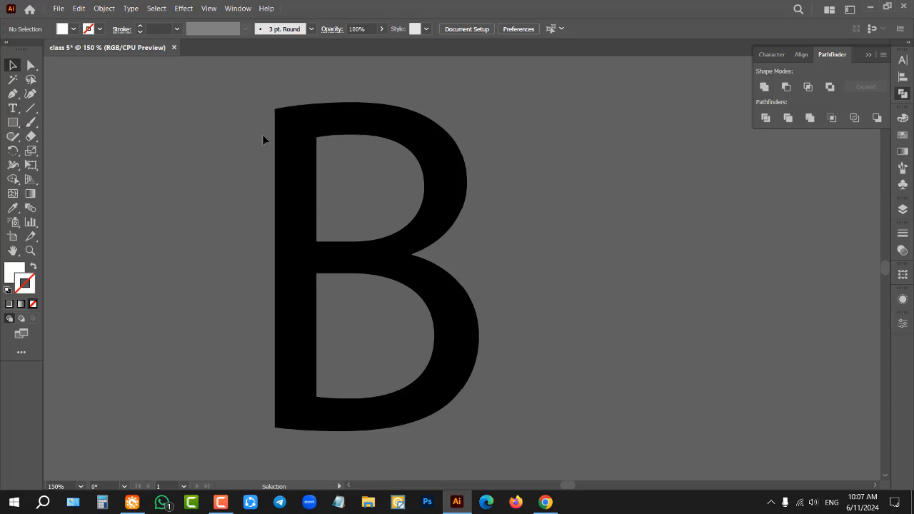
click(11, 94)
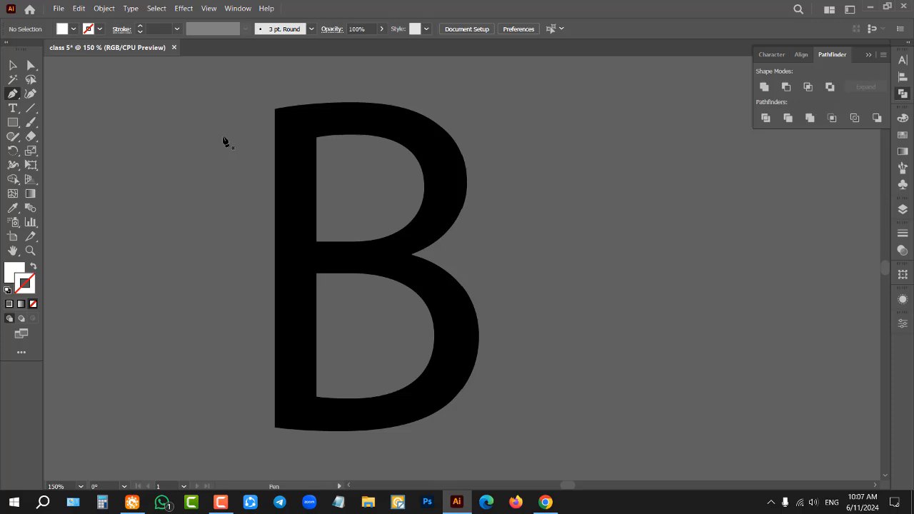
click(275, 430)
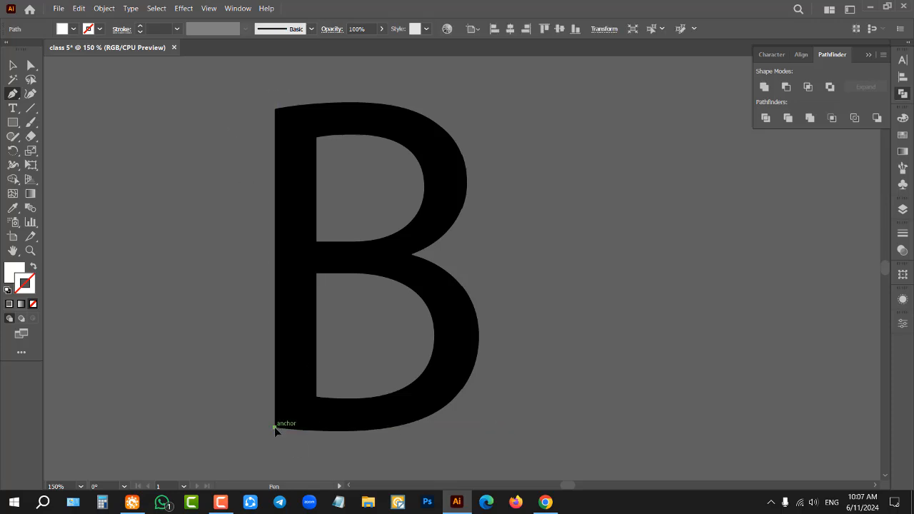
click(275, 108)
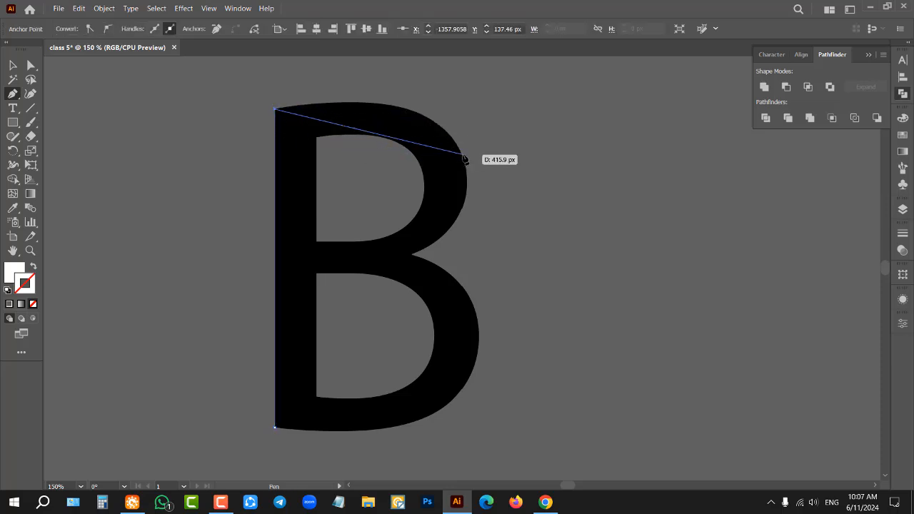
drag(462, 153, 498, 230)
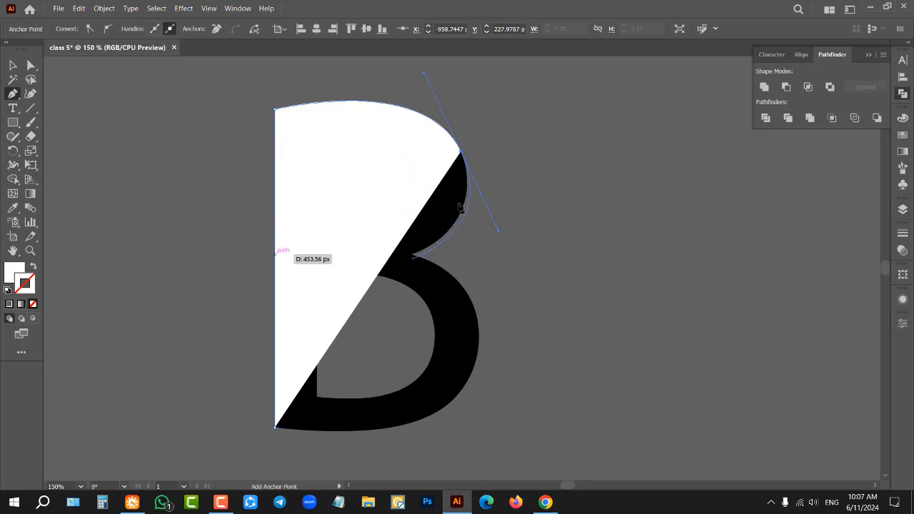
click(33, 267)
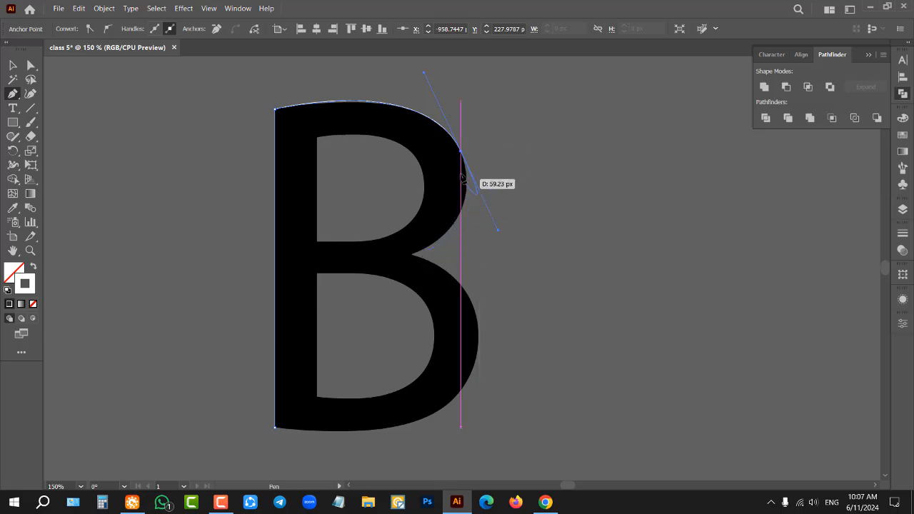
Step: Curve the path around the upper bowl to the notch between the bowls, removing the outgoing handles at both of its anchors
scroll(467, 154, up, 1)
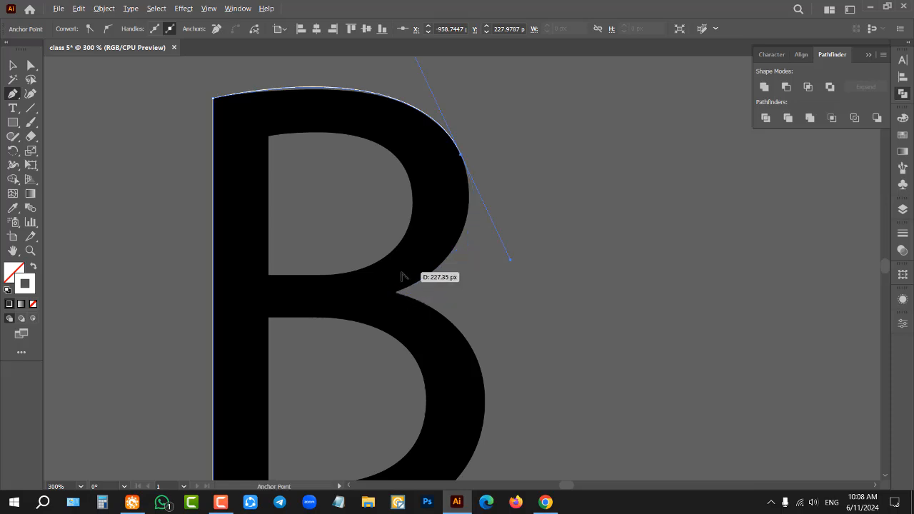
scroll(396, 305, up, 1)
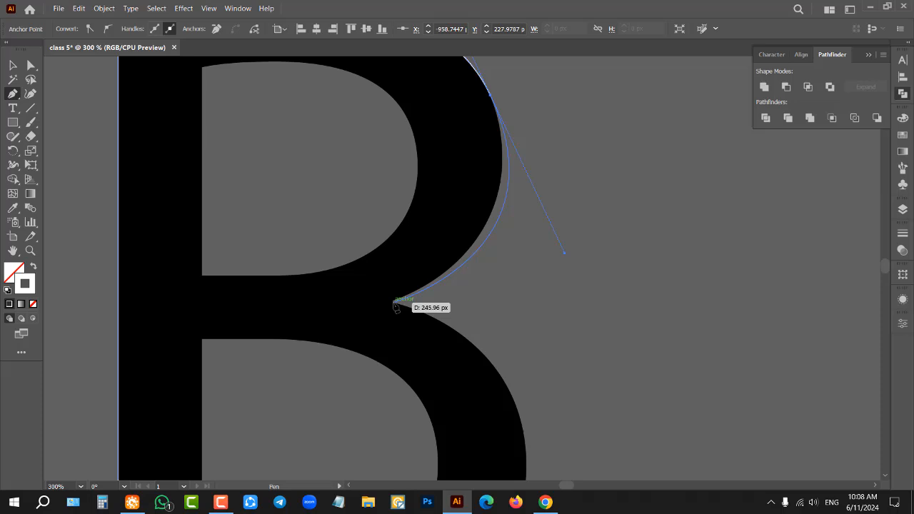
scroll(395, 303, up, 1)
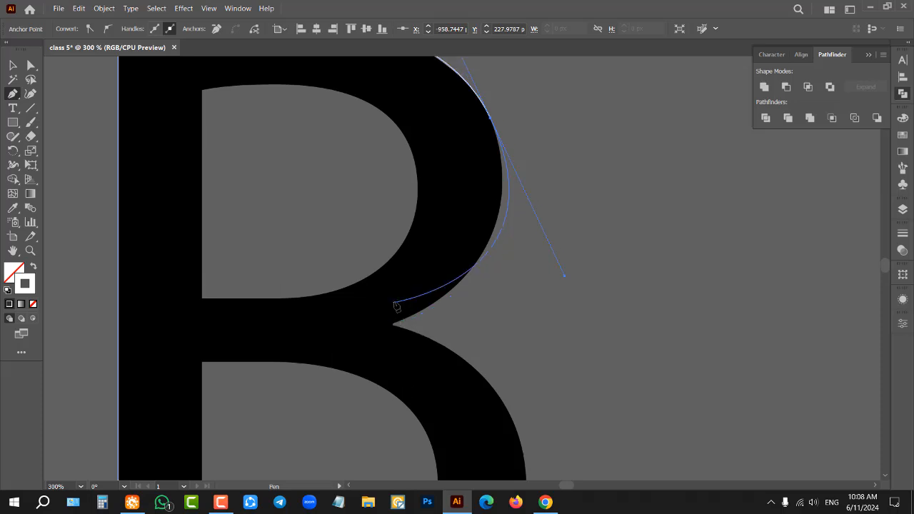
click(490, 119)
scroll(524, 168, down, 1)
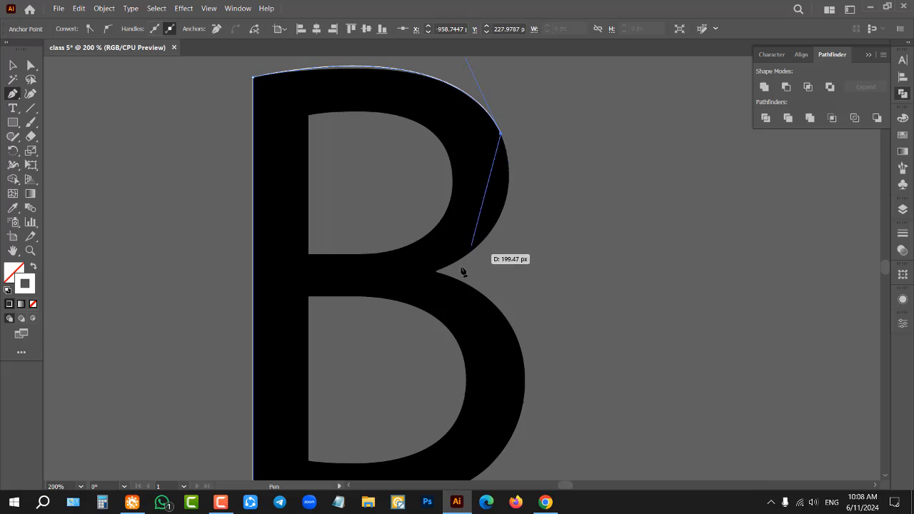
drag(437, 273, 325, 321)
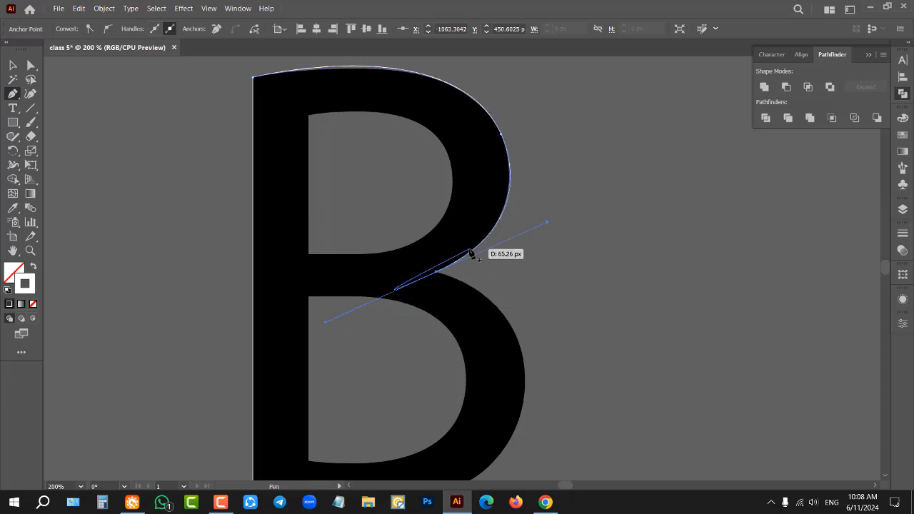
scroll(517, 323, down, 1)
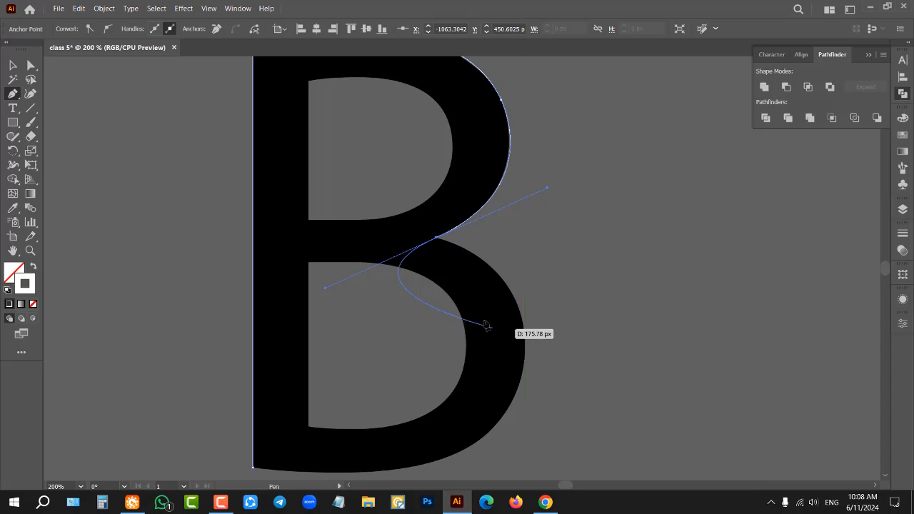
click(437, 239)
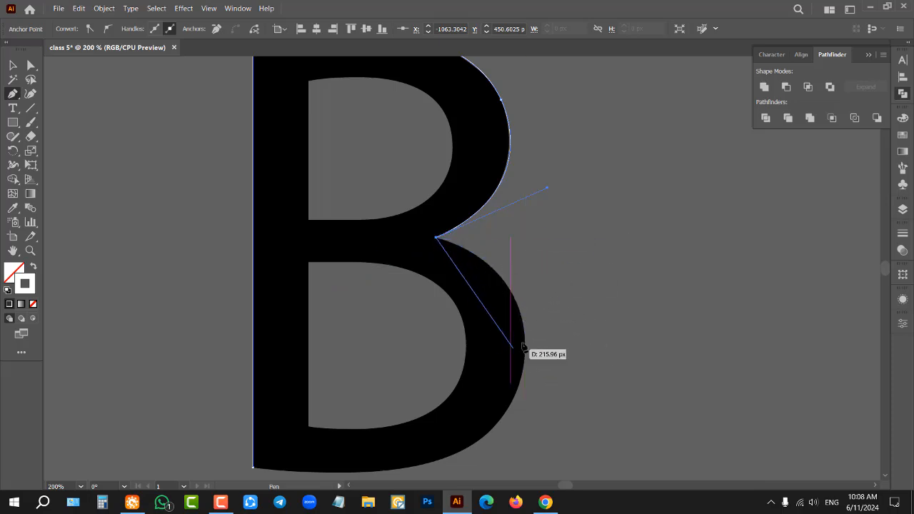
Step: Trace the B's lower bowl with two curved segments down to the base, removing the outgoing handle at each new anchor
scroll(514, 311, down, 1)
drag(525, 345, 514, 431)
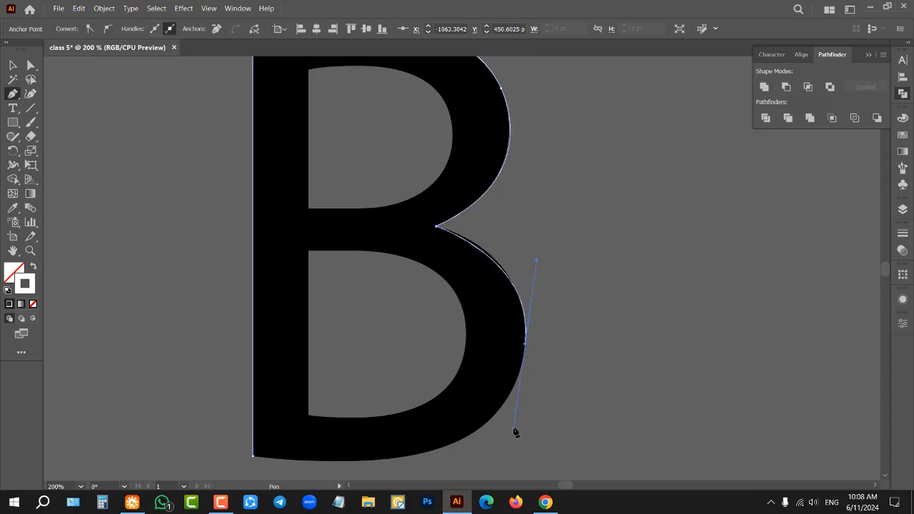
click(525, 345)
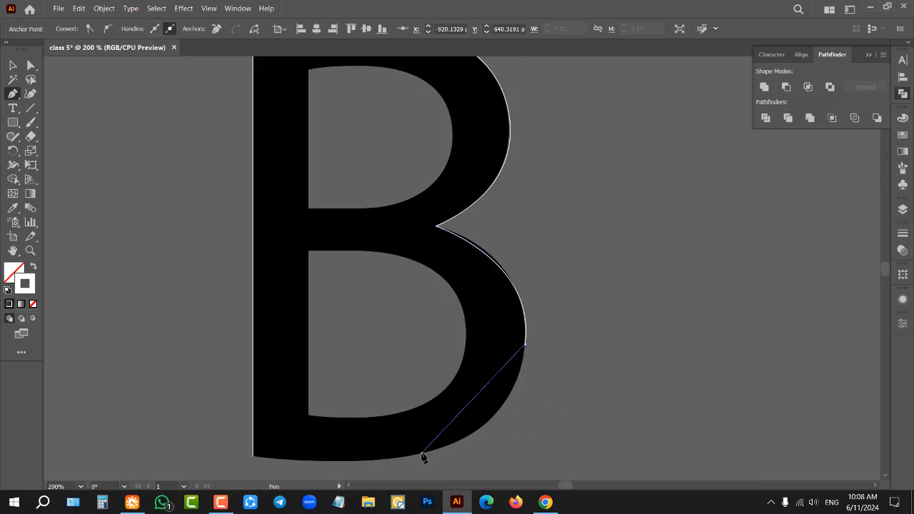
drag(422, 454, 318, 476)
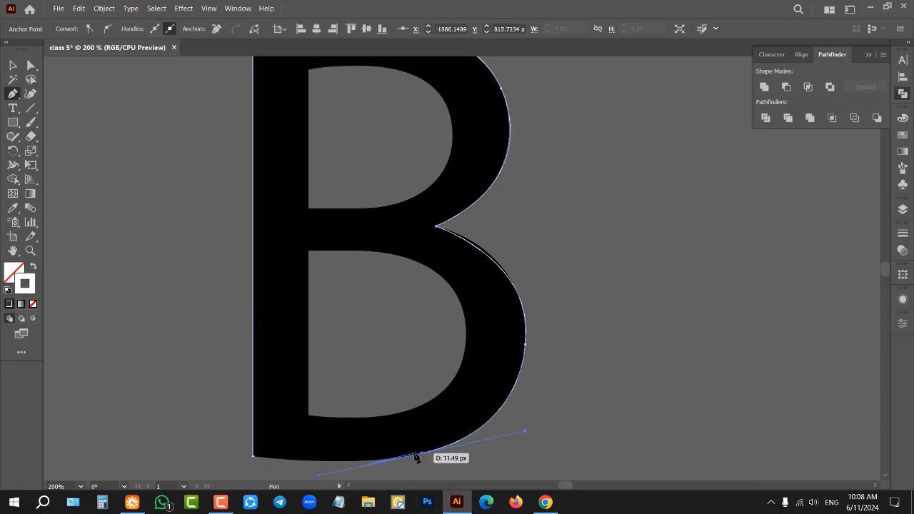
click(421, 454)
Step: Close the outer path along the base at its starting anchor and adjust that anchor's handle to follow the base curve
scroll(506, 409, down, 2)
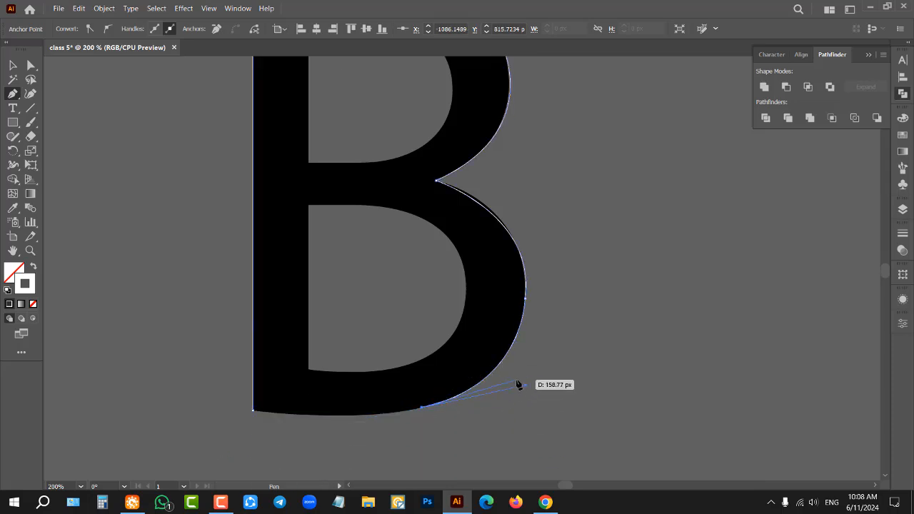
scroll(500, 386, down, 2)
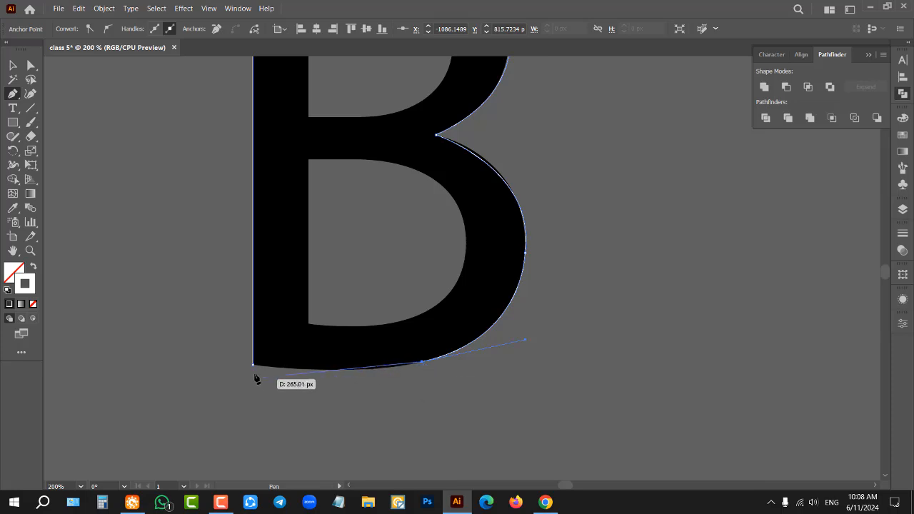
drag(253, 365, 204, 347)
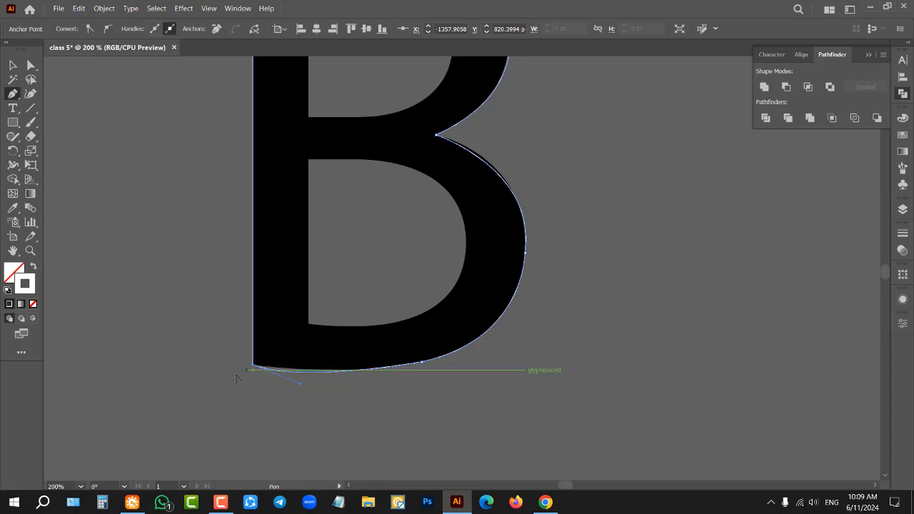
scroll(232, 376, up, 2)
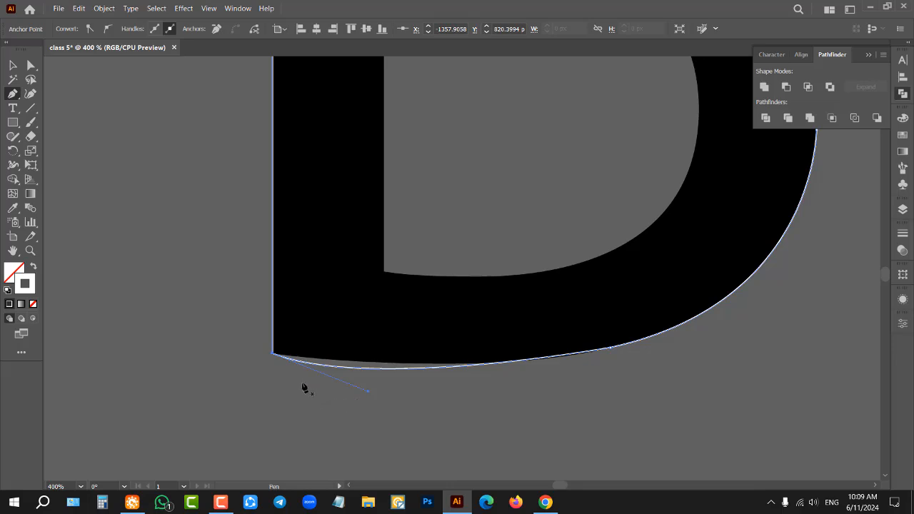
scroll(381, 371, up, 1)
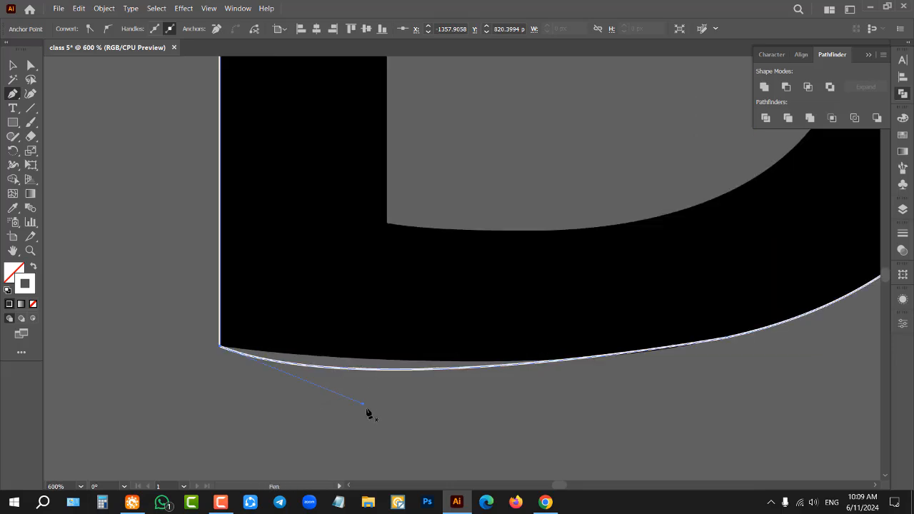
drag(363, 403, 411, 389)
Step: Trace the B's upper inner opening as a closed Pen path with a straight stem side and two curved bowl segments
scroll(335, 378, down, 3)
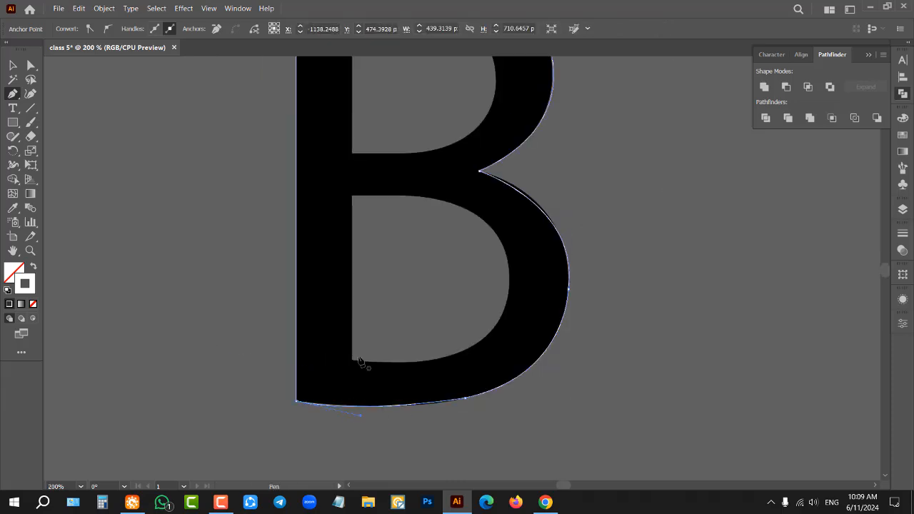
scroll(360, 363, up, 1)
scroll(391, 213, down, 2)
scroll(399, 208, up, 2)
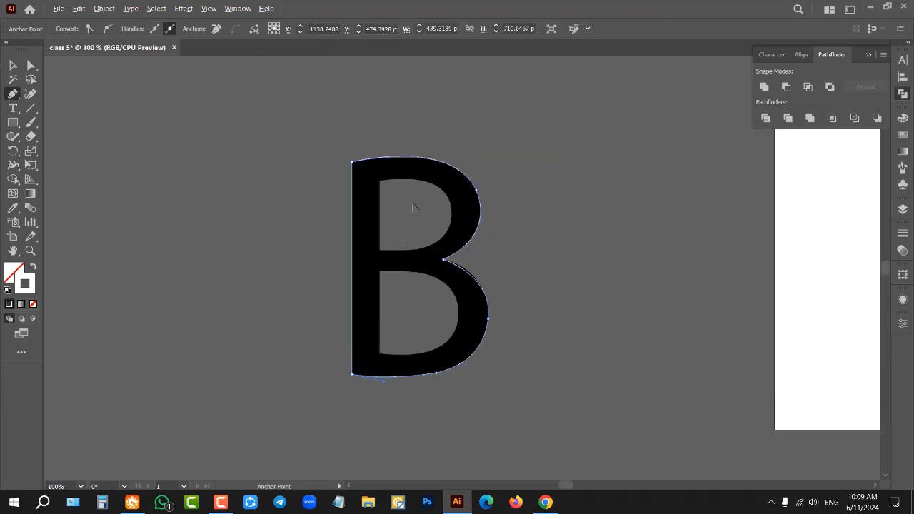
scroll(414, 204, up, 2)
click(346, 300)
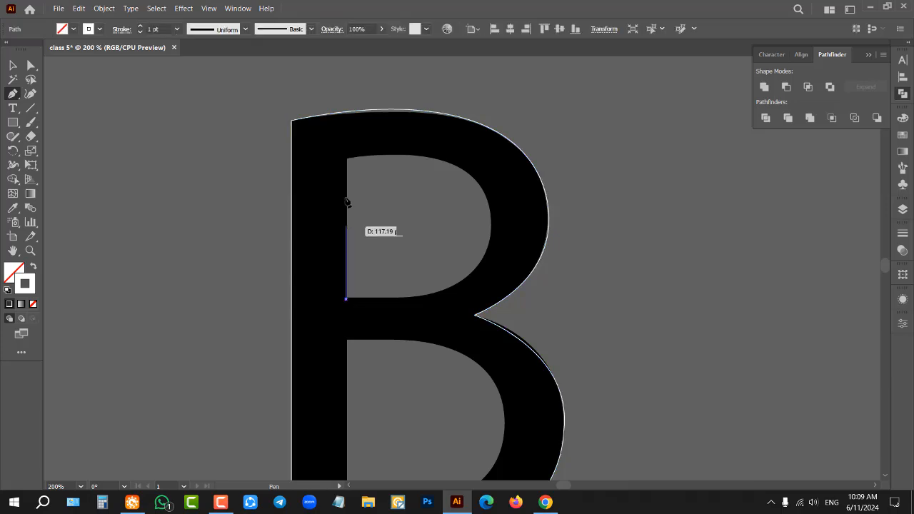
click(346, 159)
drag(488, 209, 503, 280)
click(487, 207)
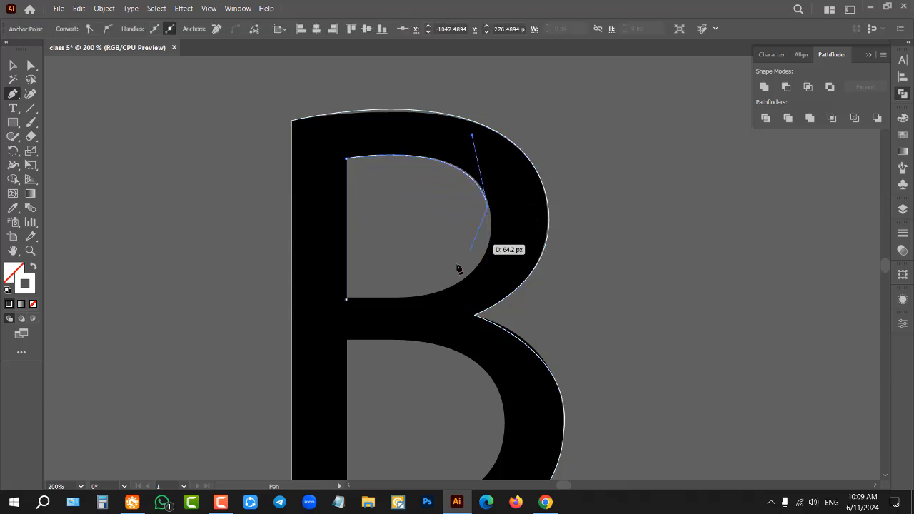
drag(346, 300, 169, 290)
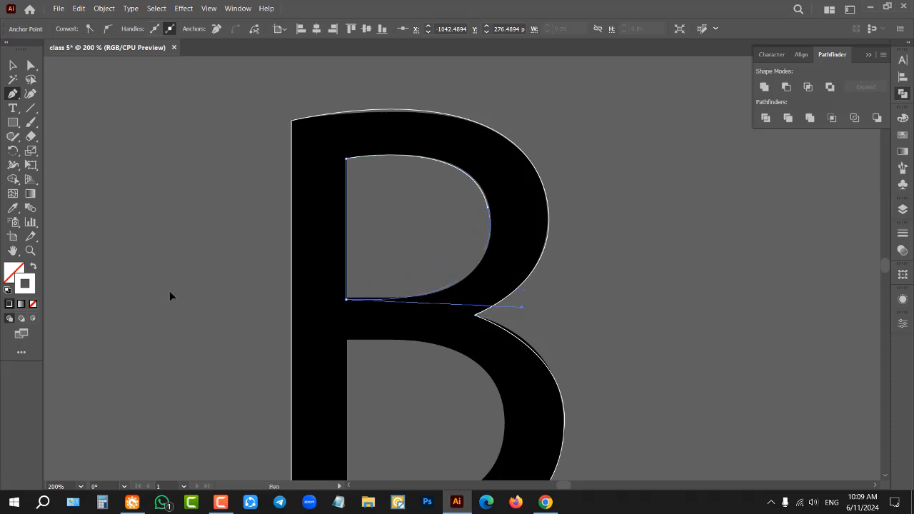
scroll(200, 298, down, 2)
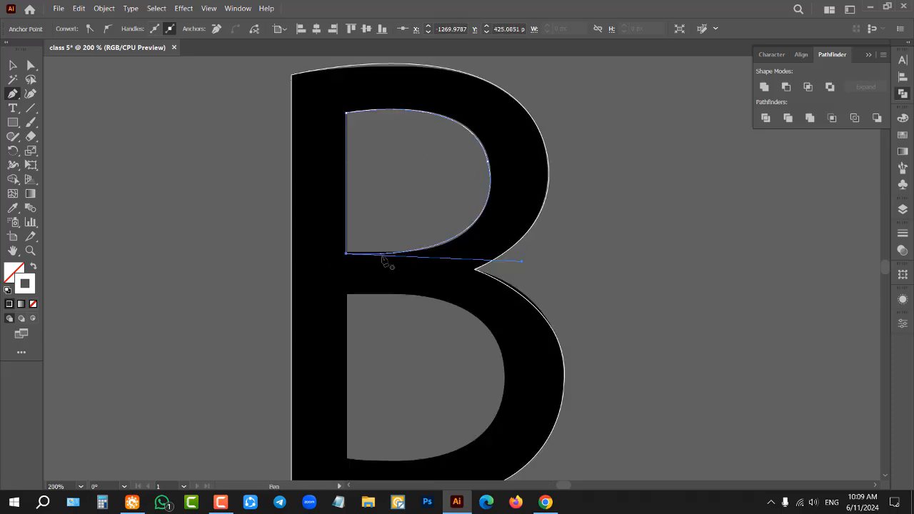
Step: Trace the B's lower inner opening as a closed Pen path with a straight stem side and curved bowl, and deselect it
click(347, 458)
click(346, 294)
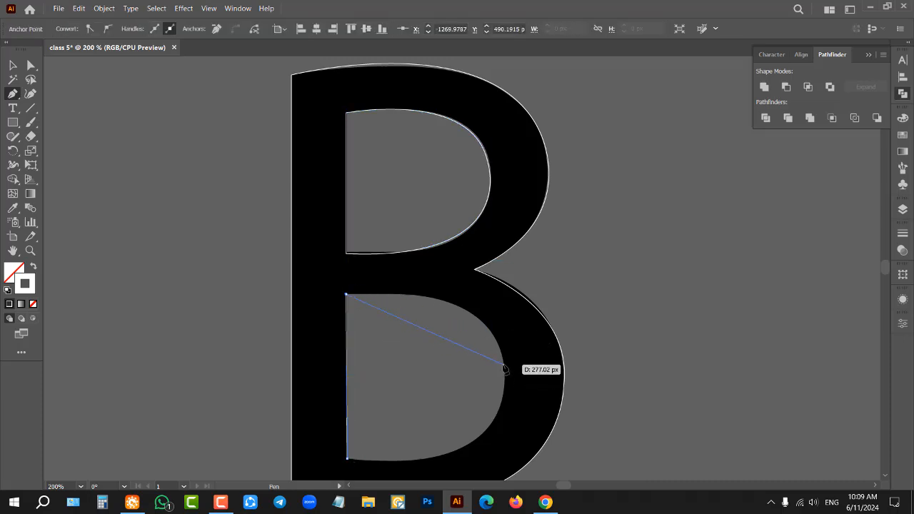
drag(503, 369, 516, 454)
scroll(397, 414, down, 2)
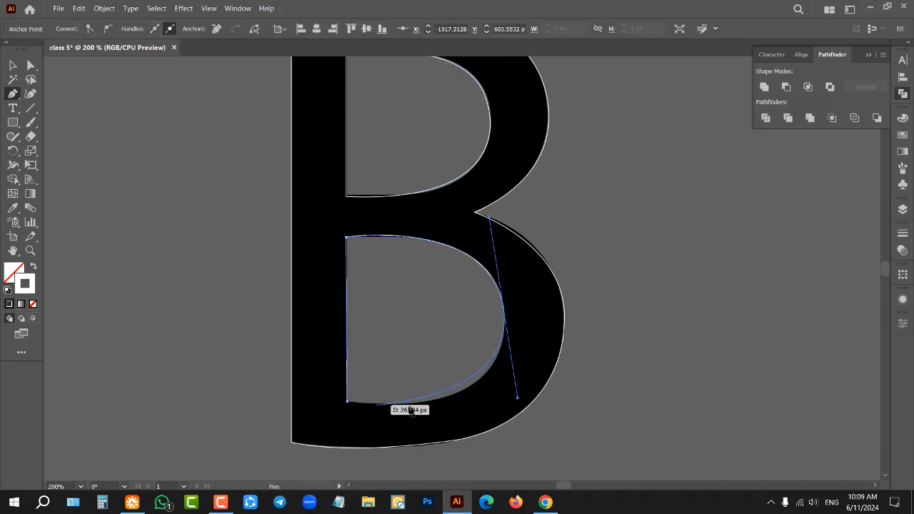
click(348, 402)
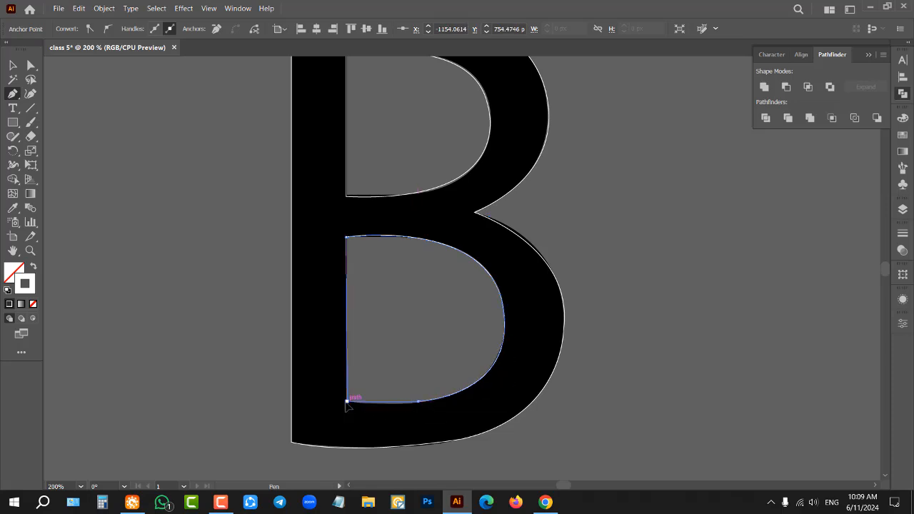
click(13, 65)
click(197, 158)
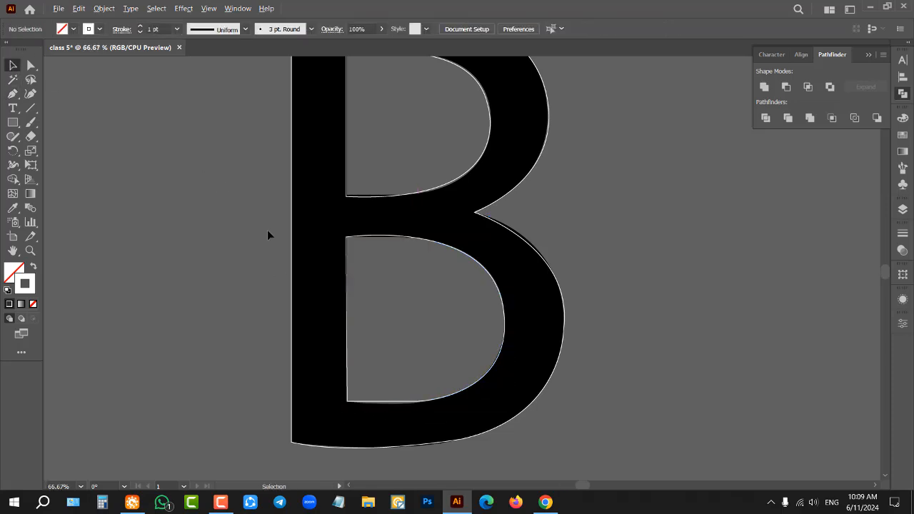
Step: Select all the traced B paths and move them off the black letter into the empty space beside it
scroll(267, 230, down, 3)
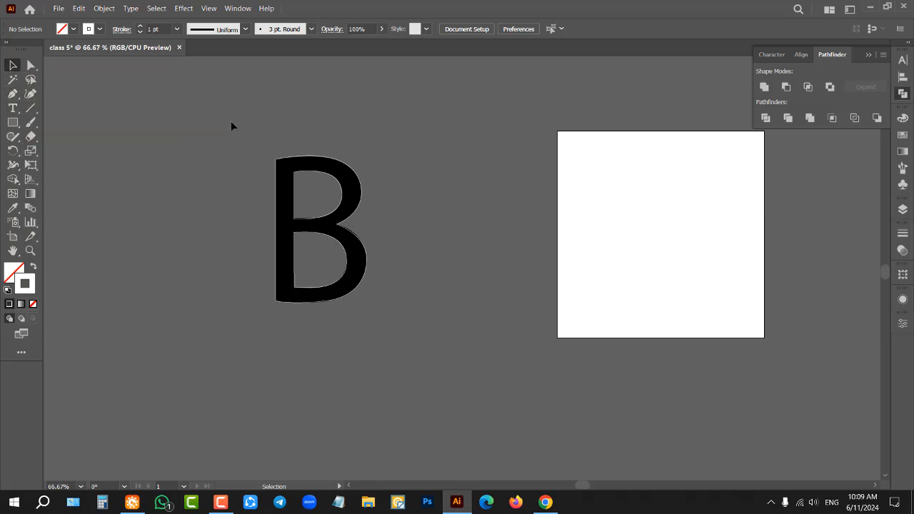
drag(229, 108, 438, 396)
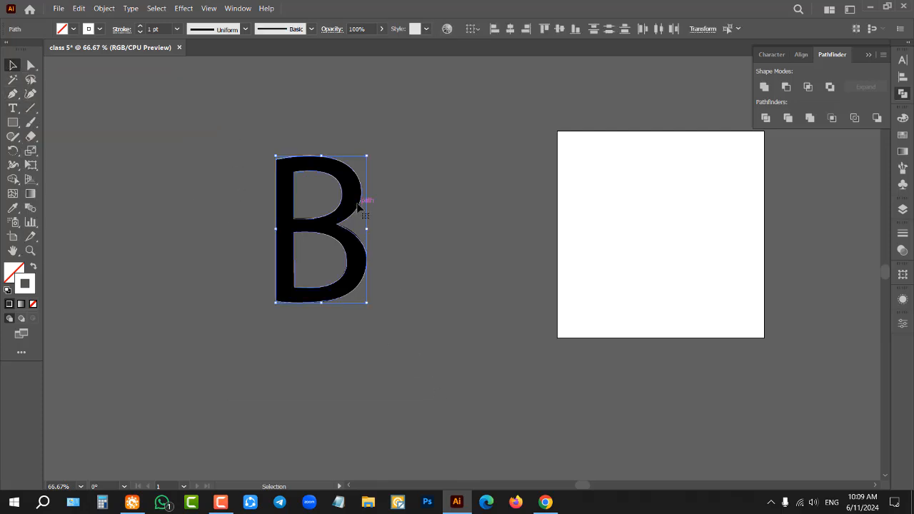
drag(361, 209, 489, 204)
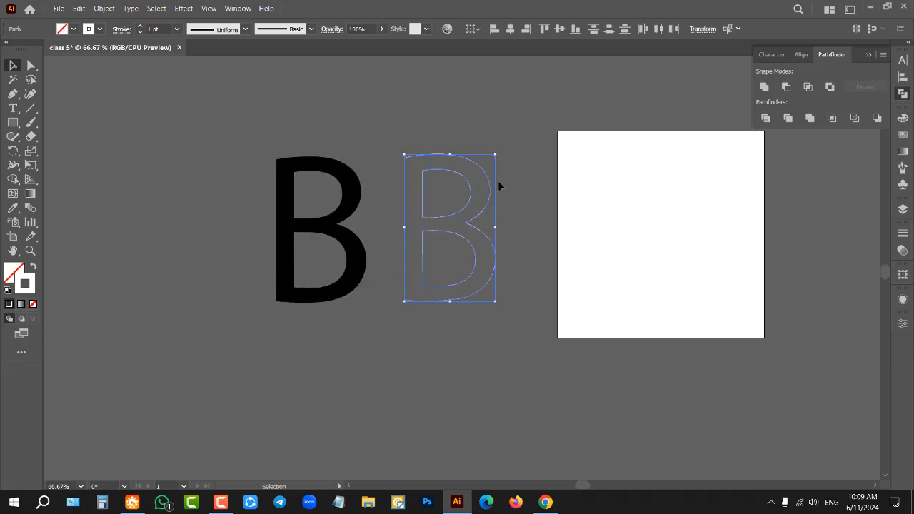
Step: Swap the traced paths to a white fill without stroke and cut out both inner openings with Minus Front
scroll(497, 180, up, 3)
scroll(495, 177, down, 2)
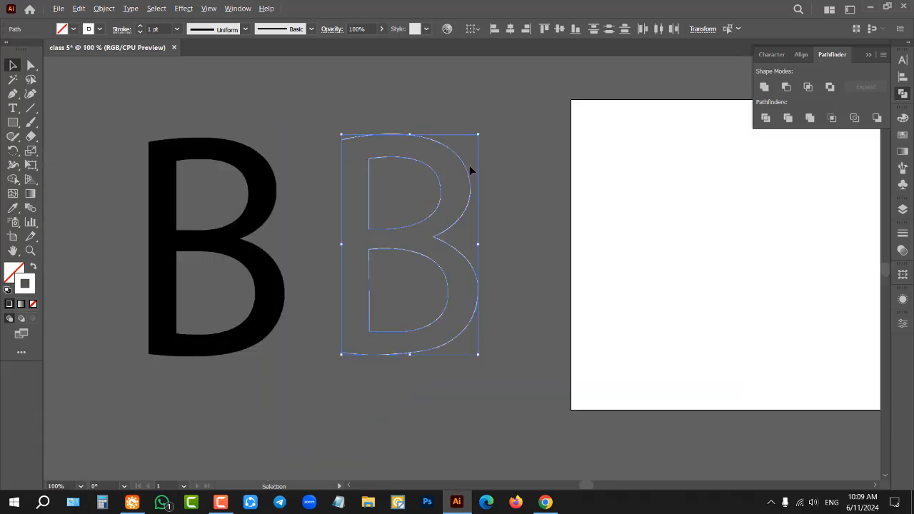
click(32, 264)
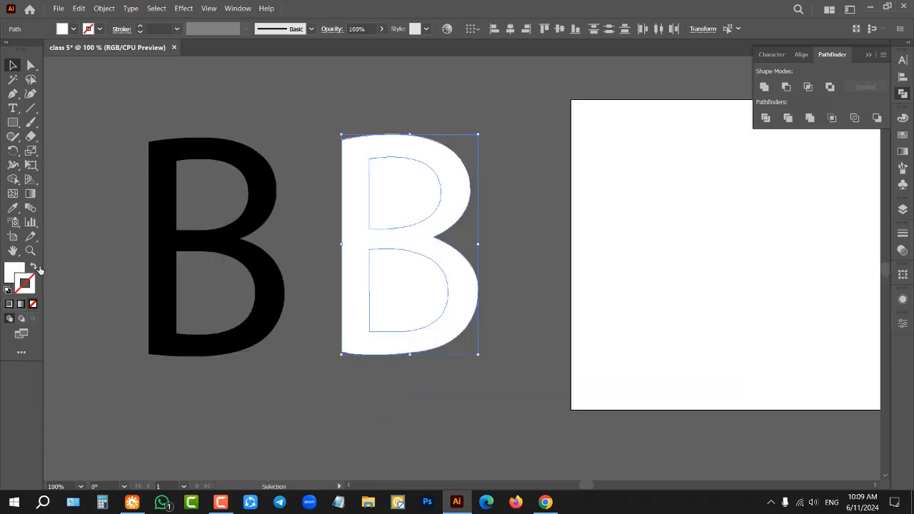
click(786, 87)
click(509, 173)
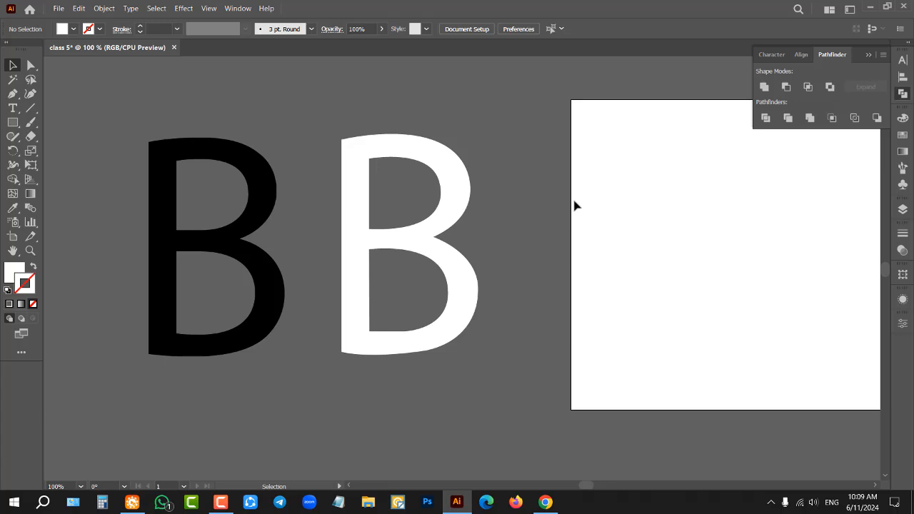
Step: Delete the white traced B, leaving only the black letter
click(409, 143)
drag(207, 92, 488, 355)
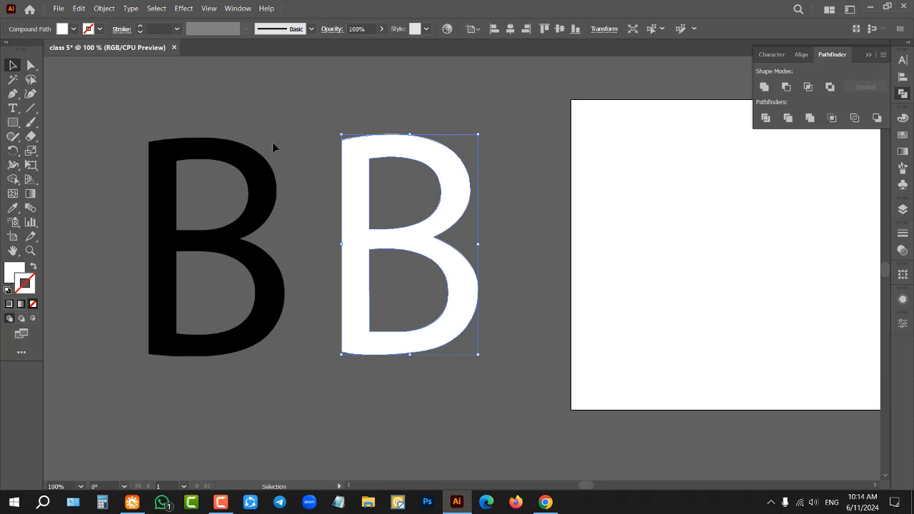
key(Delete)
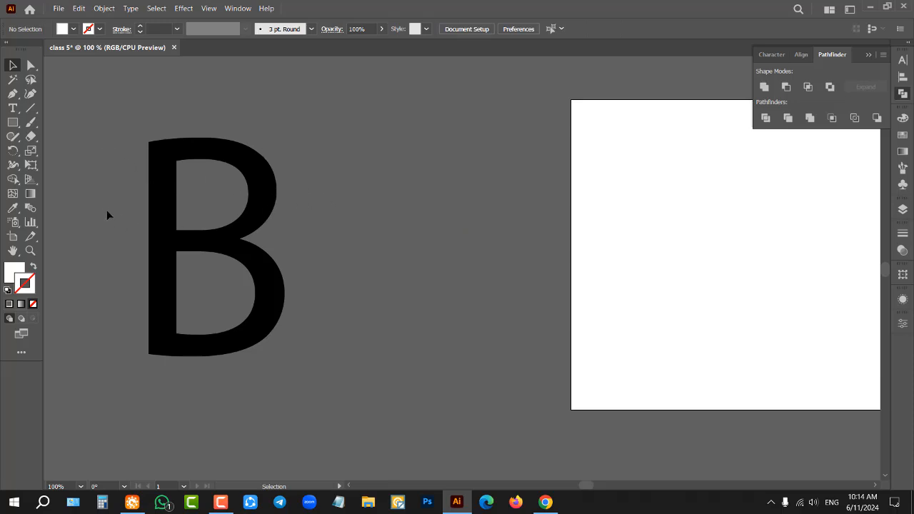
Step: Unlock the black letter B, try several fill swatches on it and settle on orange
scroll(100, 198, up, 1)
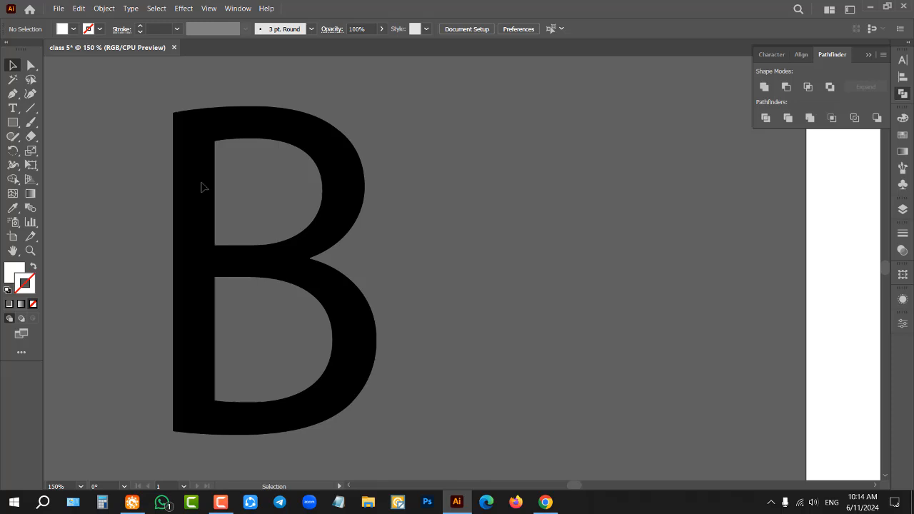
key(ctrl+alt+2)
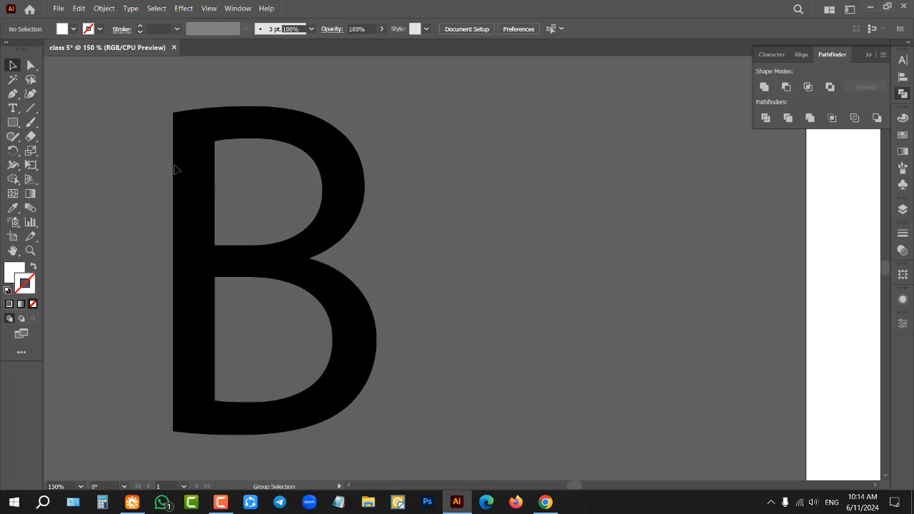
click(177, 169)
click(72, 28)
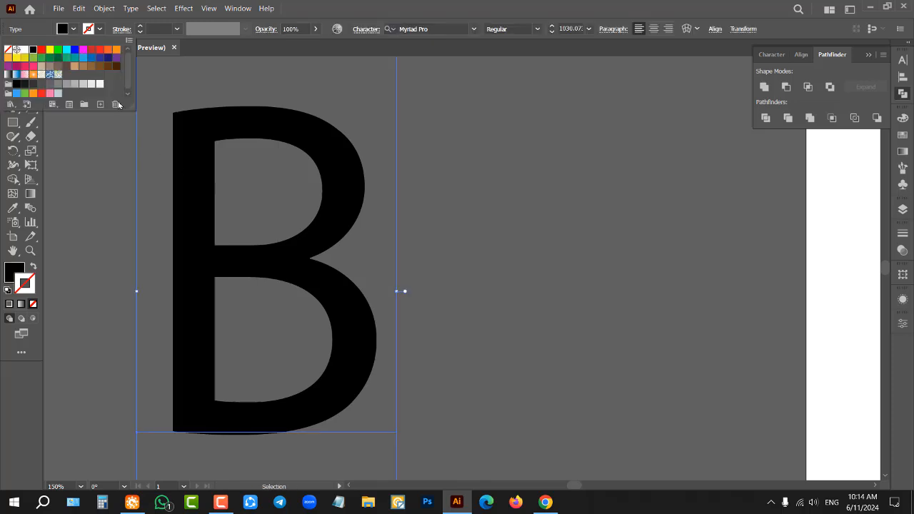
click(107, 58)
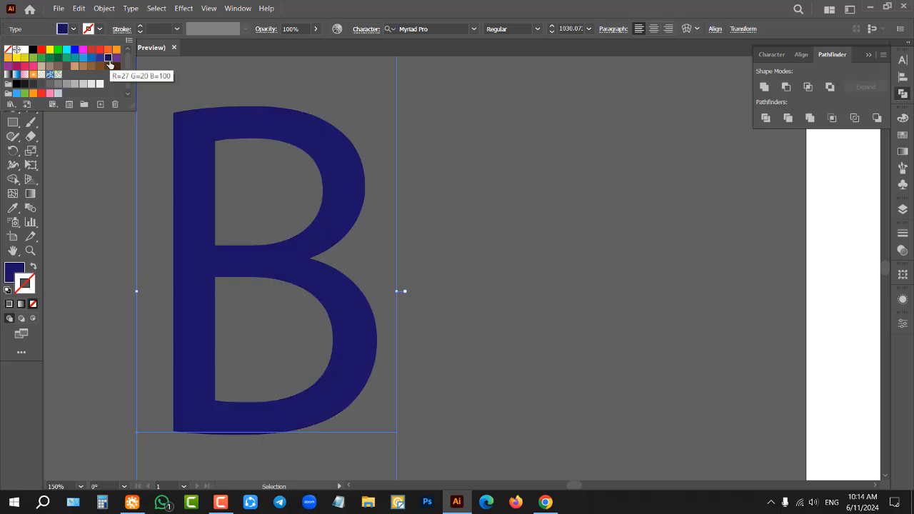
click(112, 66)
click(117, 49)
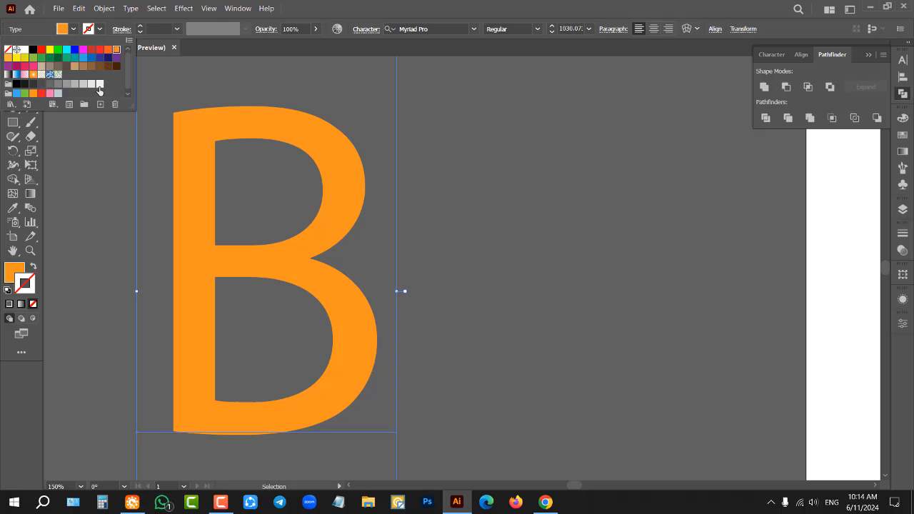
click(47, 60)
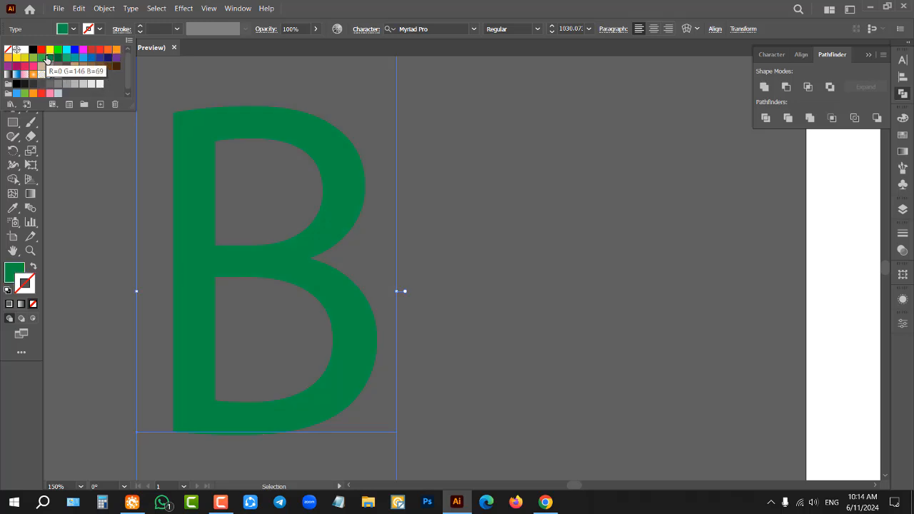
click(43, 59)
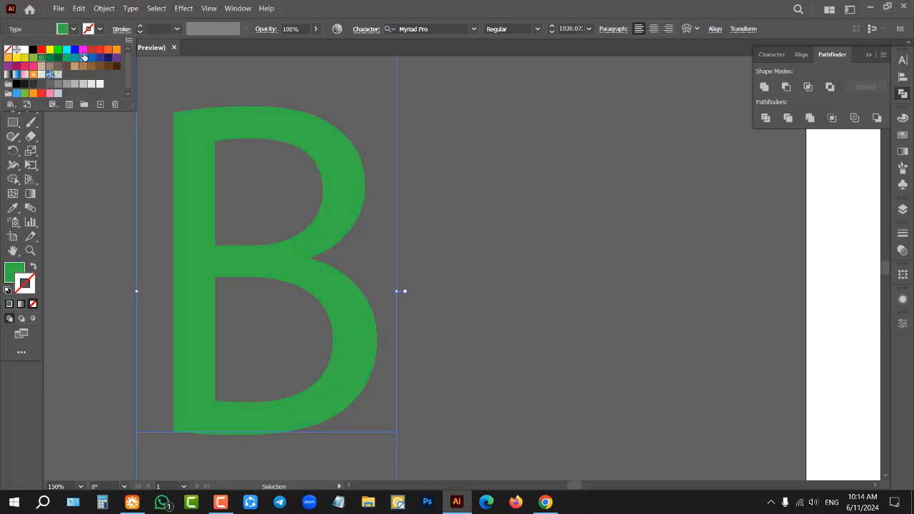
click(117, 50)
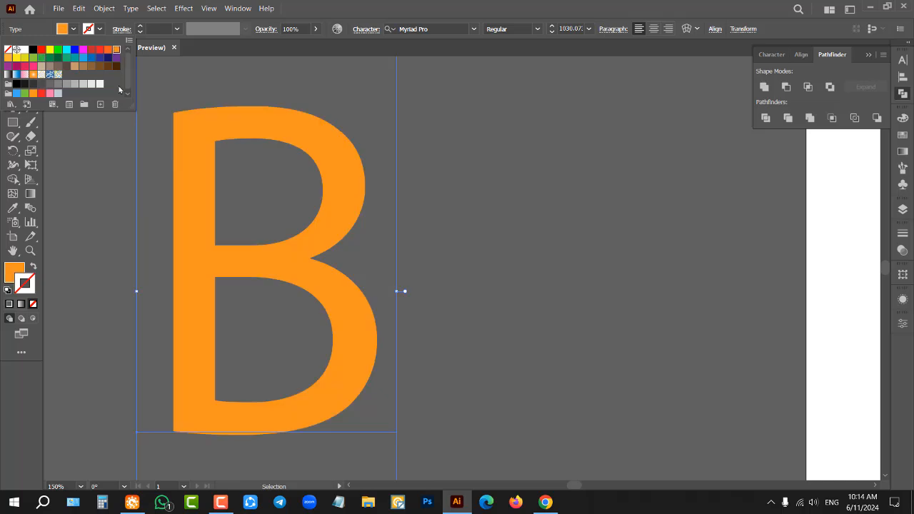
click(122, 236)
click(122, 235)
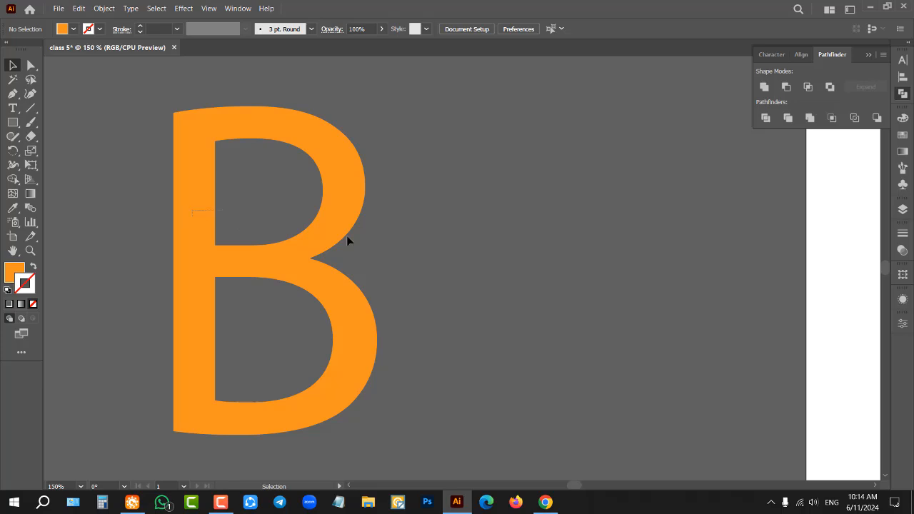
Step: Start a new Pen path at the B's lower stem corner and draw the straight stem edge up to its upper corner
scroll(354, 239, down, 2)
scroll(461, 214, down, 1)
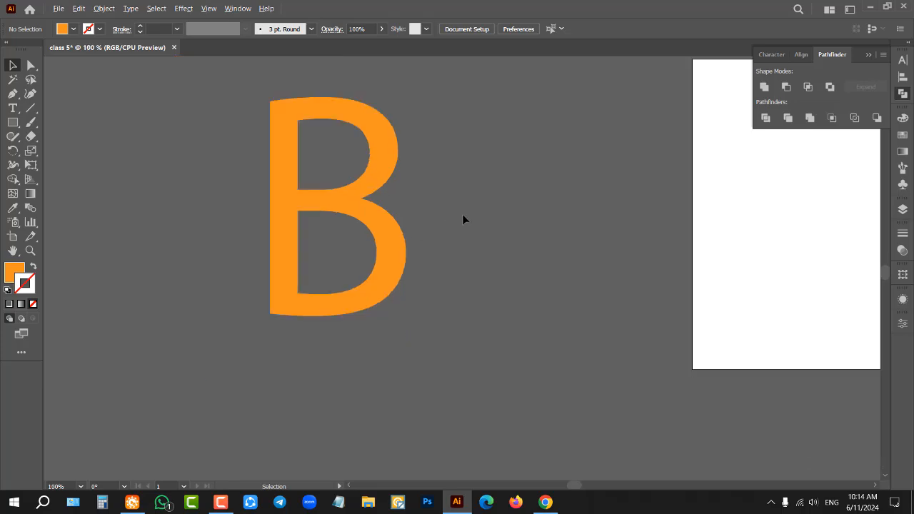
scroll(366, 190, up, 2)
scroll(392, 187, up, 1)
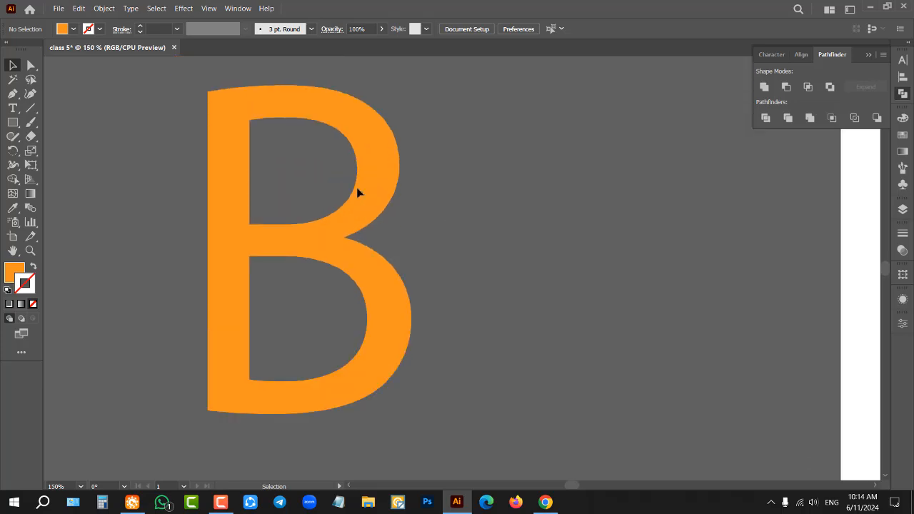
click(13, 93)
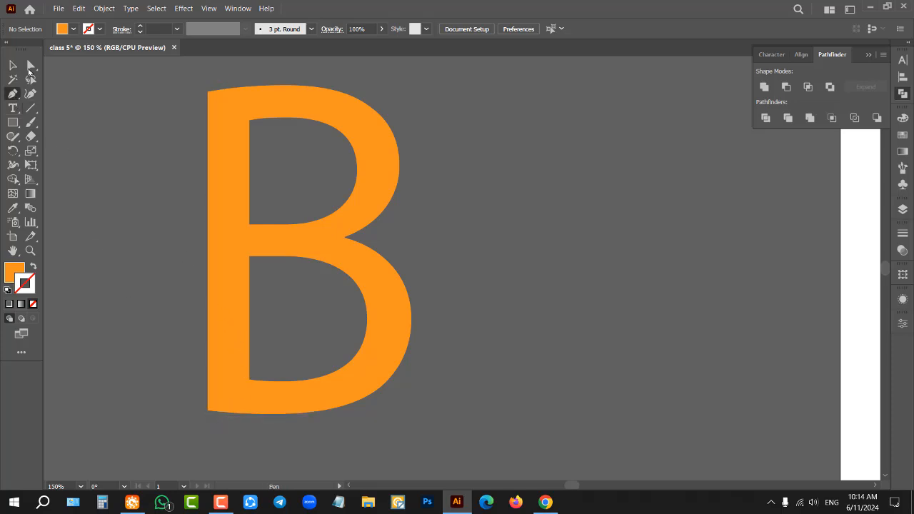
click(208, 412)
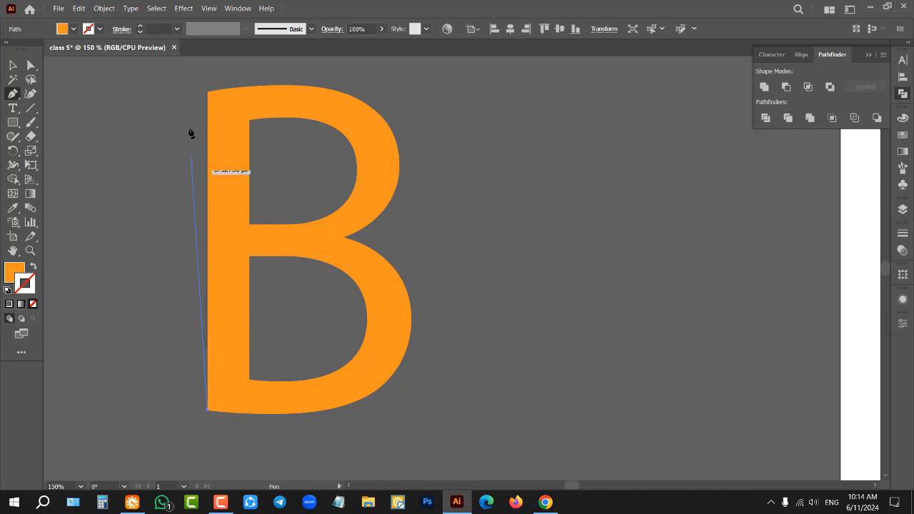
click(207, 92)
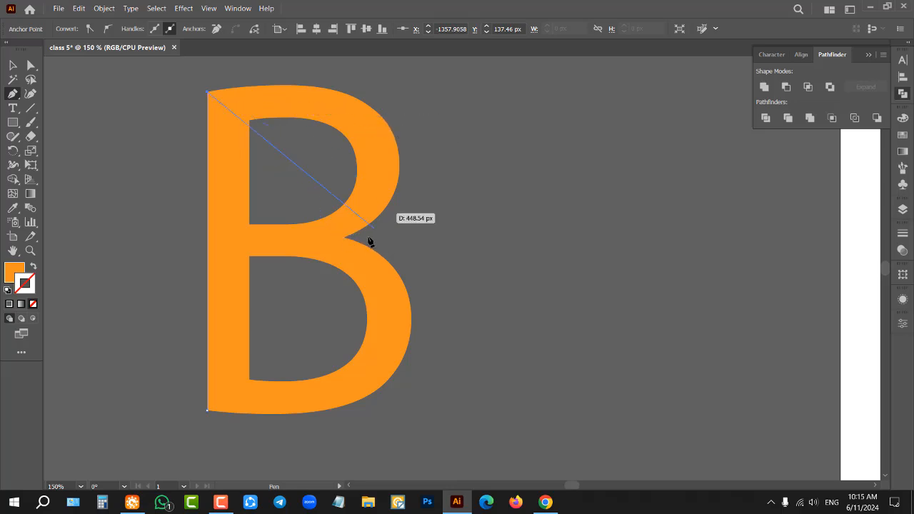
drag(346, 238, 336, 255)
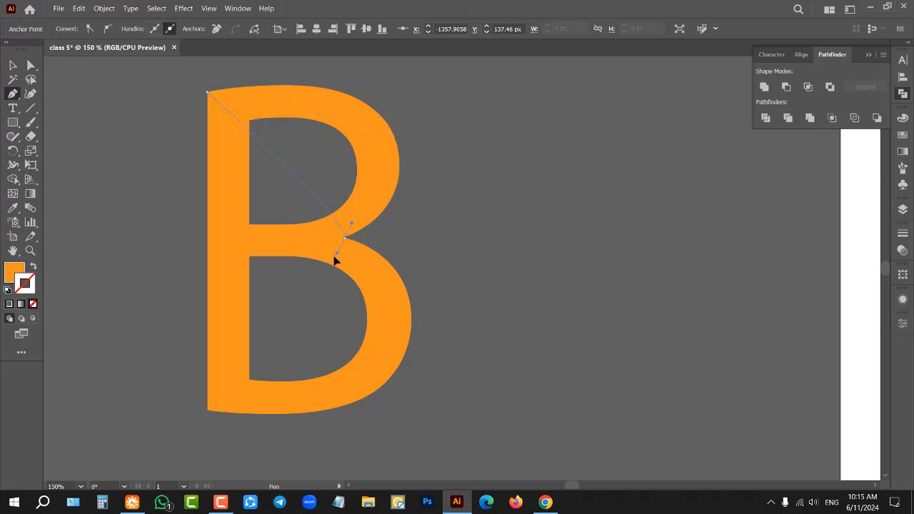
drag(237, 315, 200, 321)
click(177, 325)
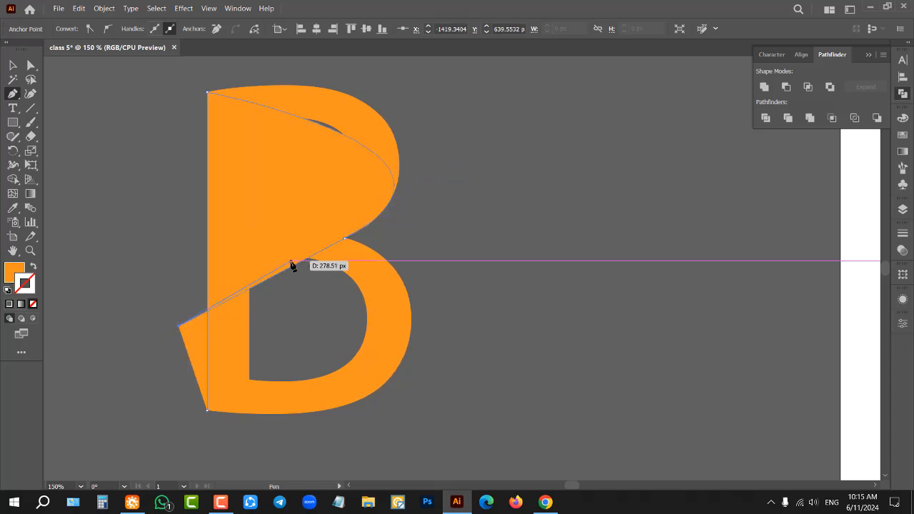
key(ctrl+z)
key(ctrl+z)
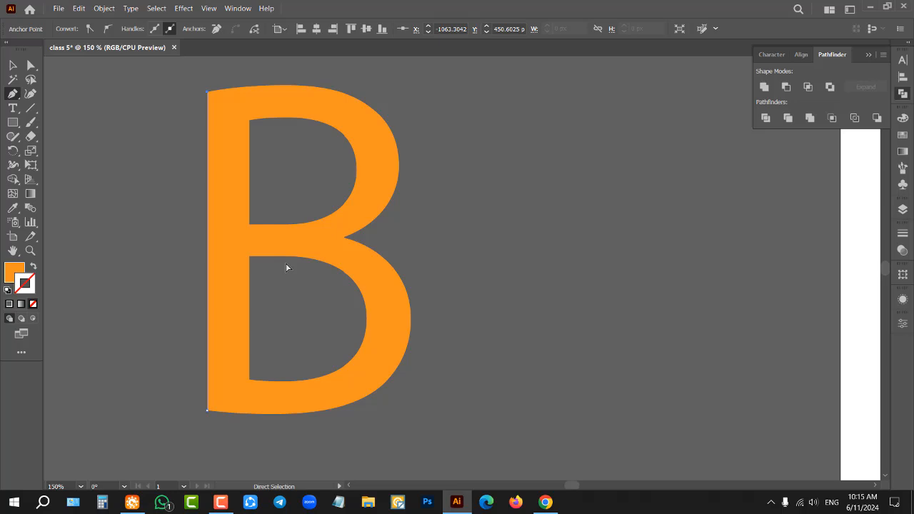
Step: Swap the path's fill and stroke so it has no fill, and set the stroke to a bright blue
click(33, 267)
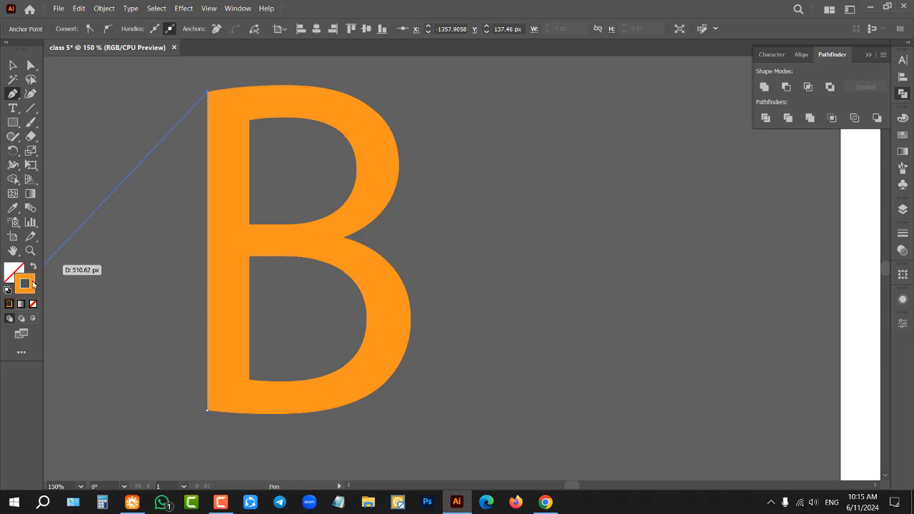
double_click(33, 282)
mouse_move(550, 191)
mouse_down()
mouse_move(516, 188)
mouse_move(583, 212)
mouse_up()
click(613, 215)
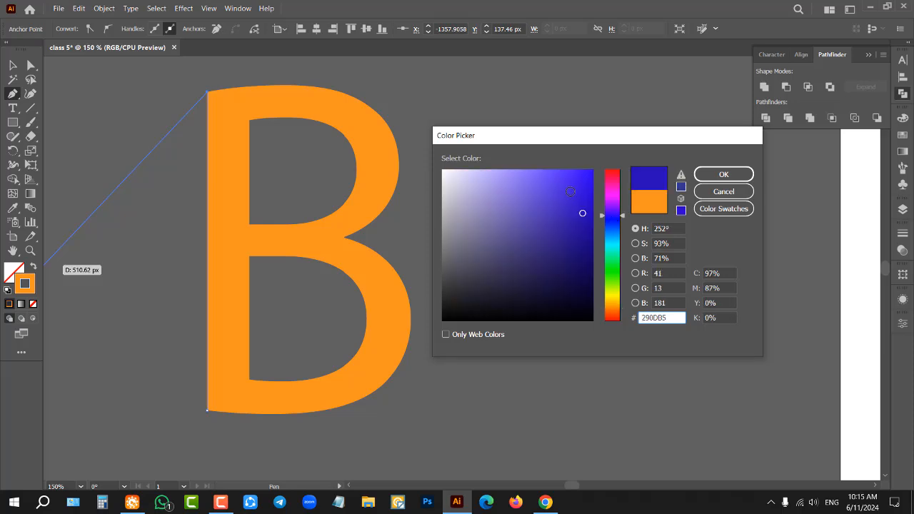
drag(575, 178, 588, 171)
click(699, 177)
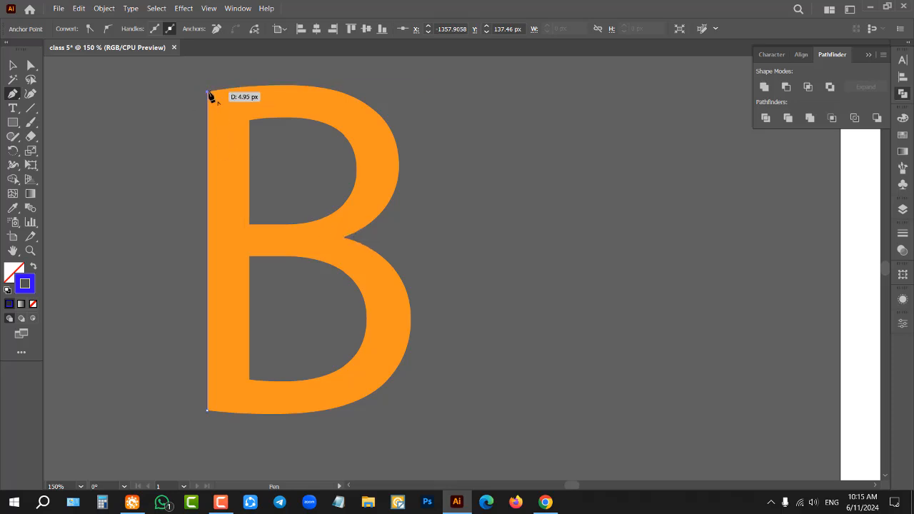
Step: Add a segment from the stem's upper corner to the notch between the B's bowls and bend it toward the upper bowl's outer curve
click(344, 239)
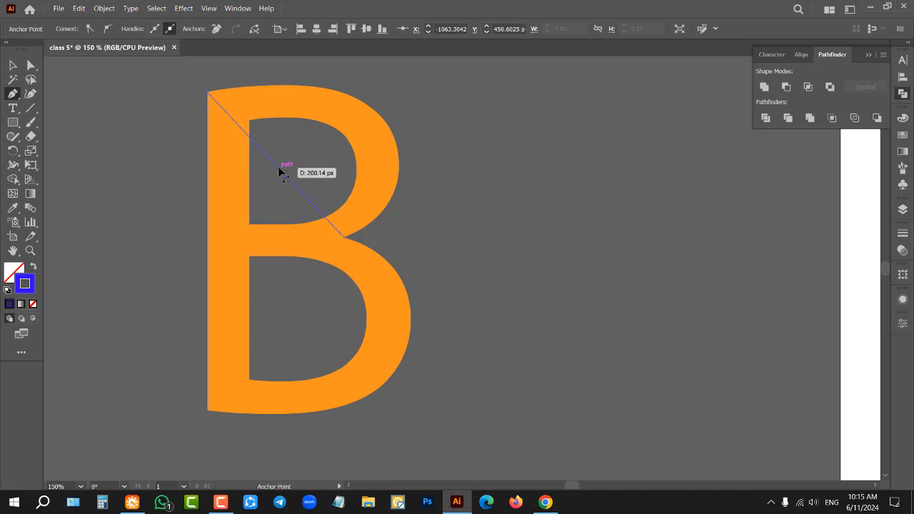
drag(280, 172, 381, 72)
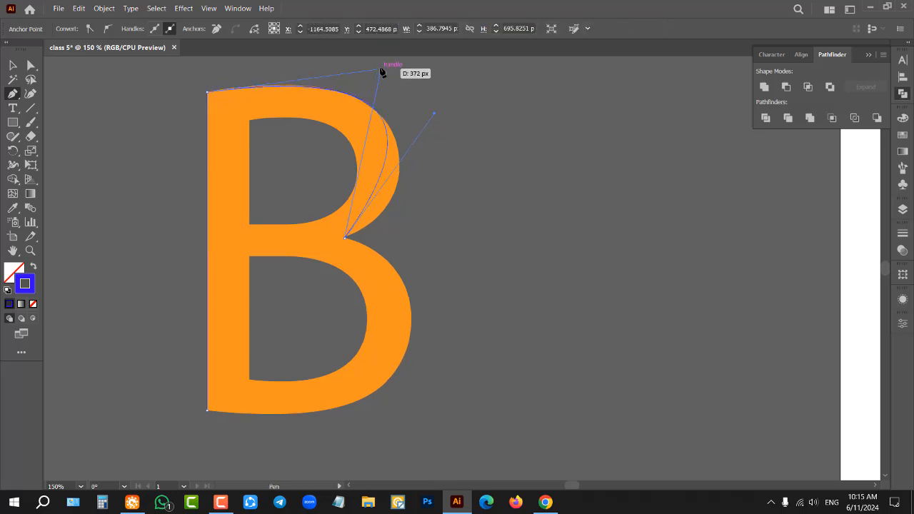
scroll(393, 144, up, 1)
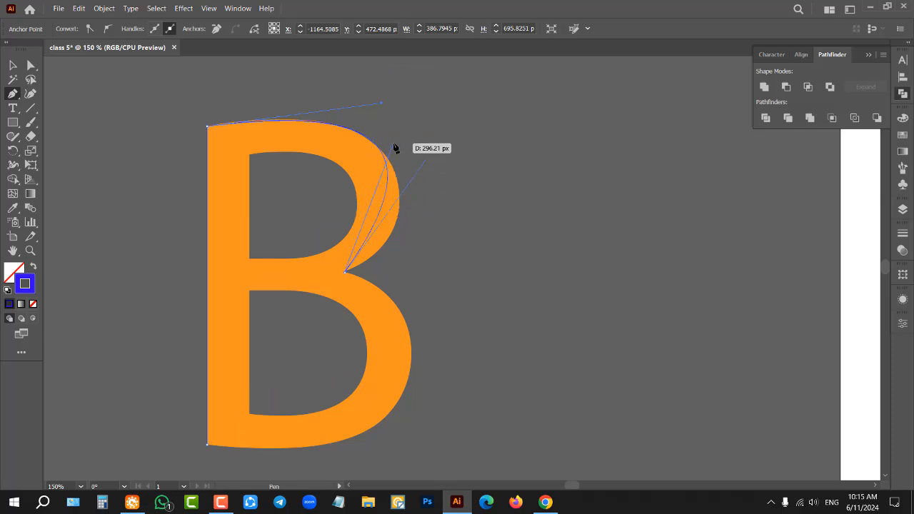
scroll(393, 145, up, 1)
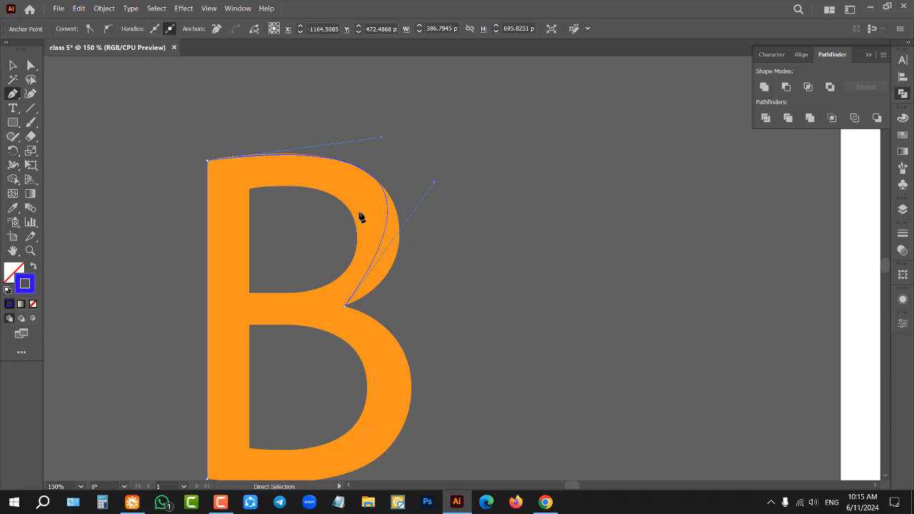
key(ctrl+z)
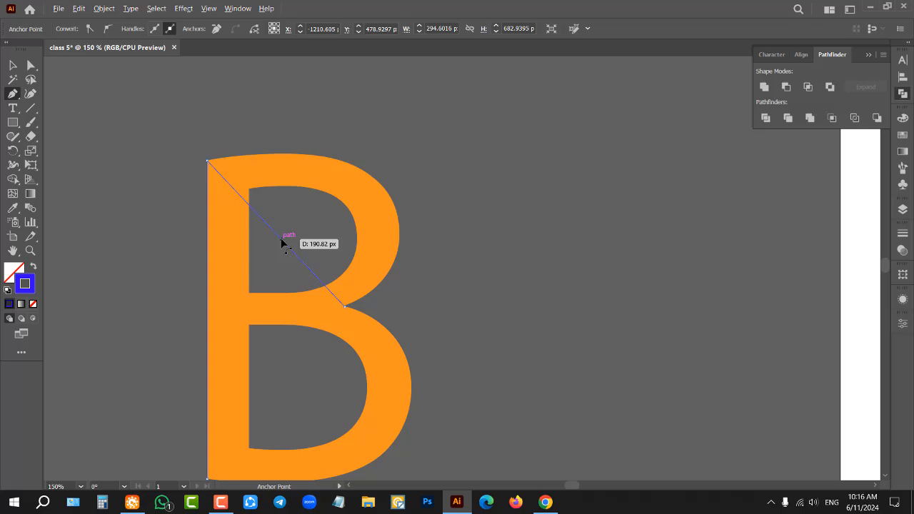
drag(290, 234, 373, 160)
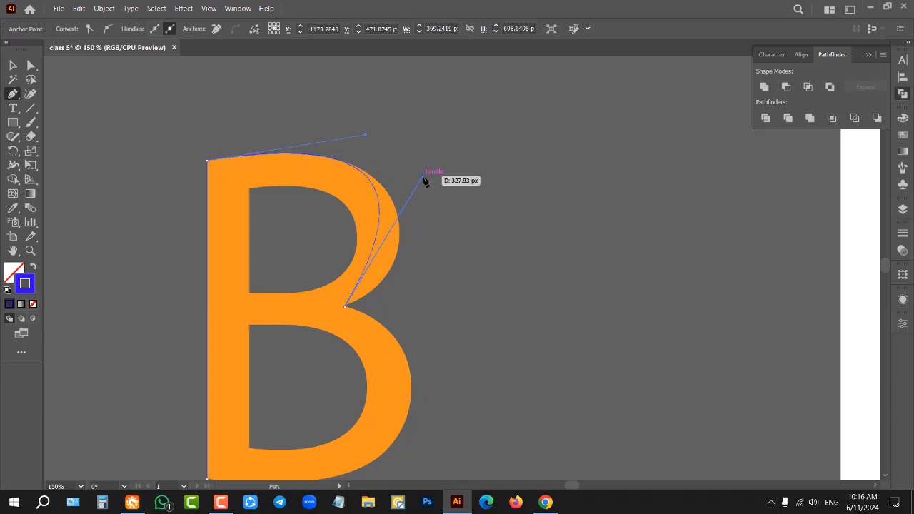
Step: Adjust both handles of the bent segment so it follows the outer edge of the B's upper bowl
drag(423, 178, 471, 251)
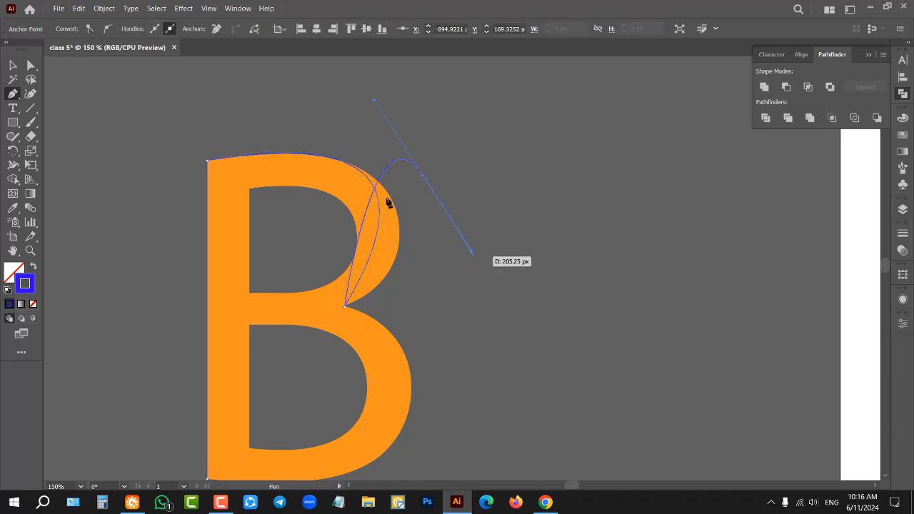
key(ctrl+z)
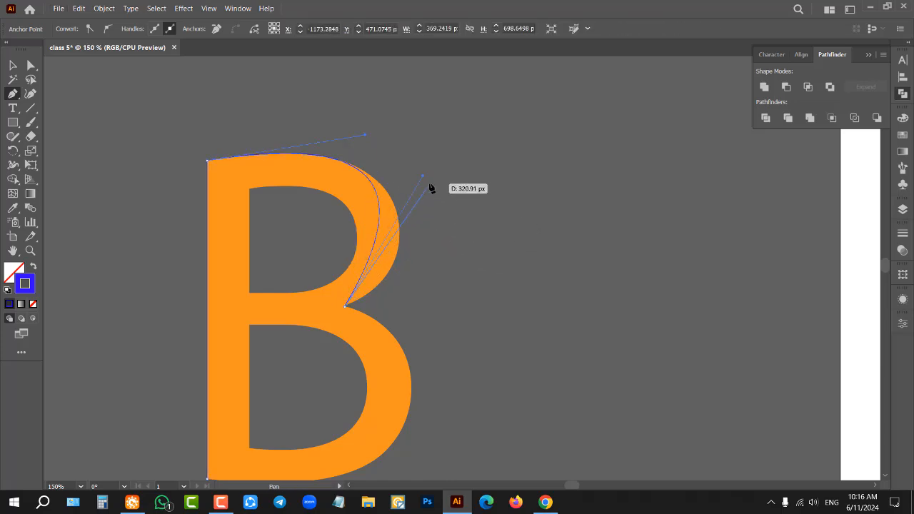
drag(425, 178, 463, 249)
drag(352, 145, 403, 119)
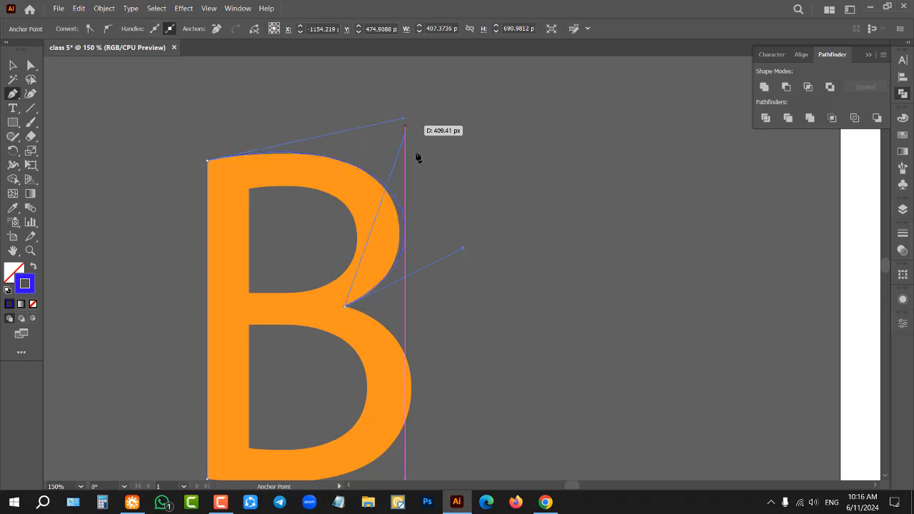
drag(464, 250, 452, 253)
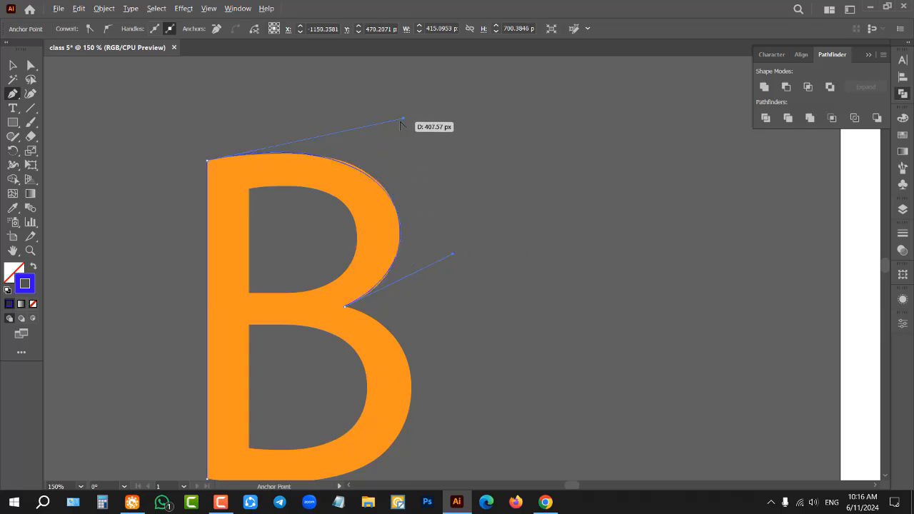
drag(404, 118, 403, 118)
Step: Close the path from the notch to the stem's lower corner and bend the closing segment out over the lower bowl
scroll(438, 234, down, 1)
scroll(421, 271, down, 1)
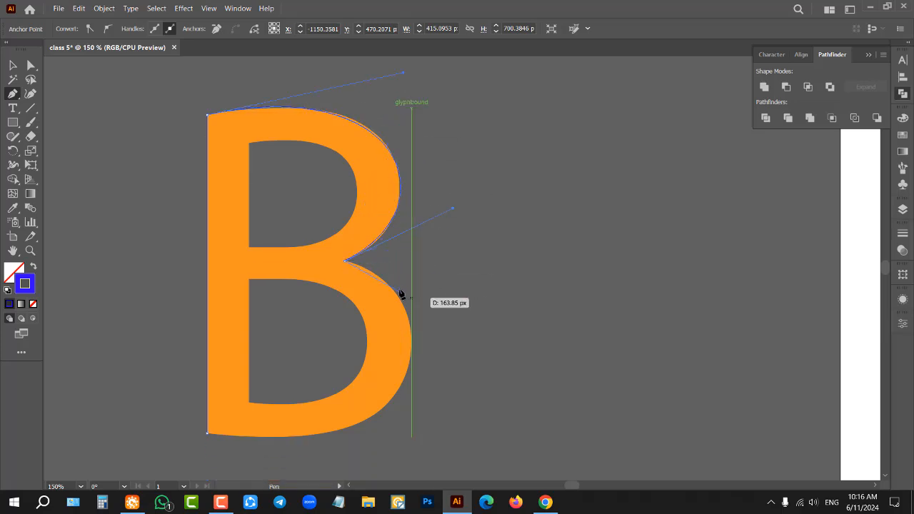
scroll(407, 328, down, 1)
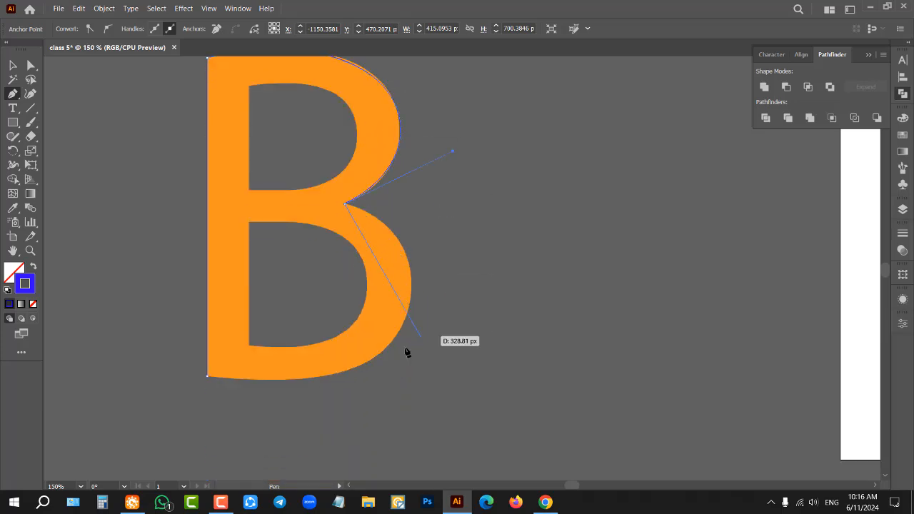
click(208, 376)
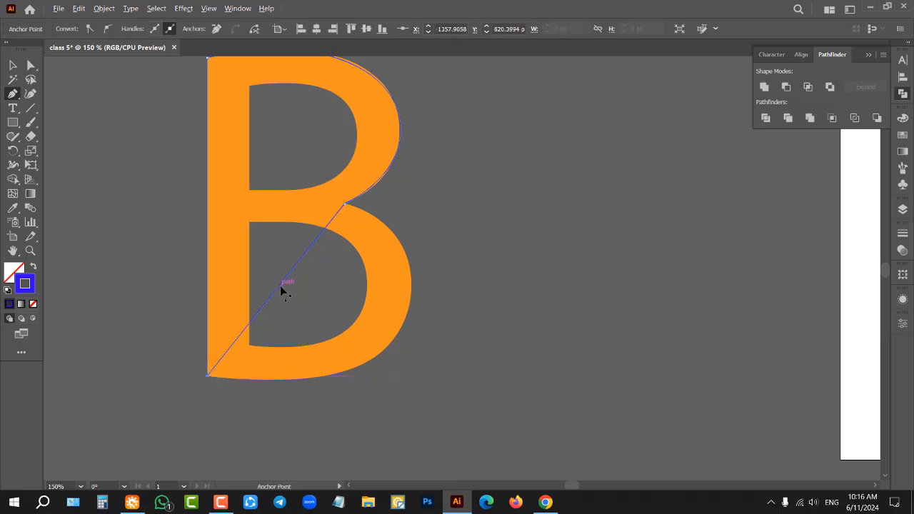
drag(280, 289, 398, 336)
Step: Adjust the closing segment's handles to fit the lower bowl's outer edge, and deselect the finished outline
drag(464, 327, 475, 252)
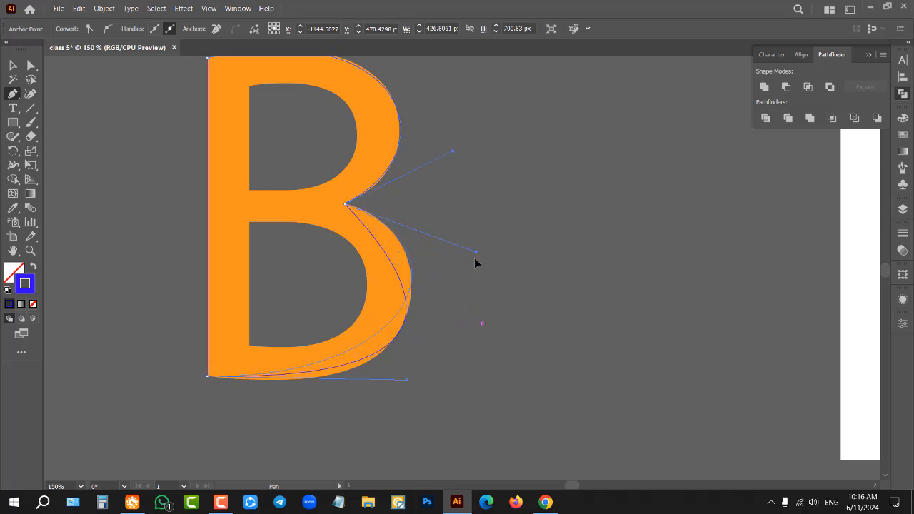
drag(406, 380, 393, 407)
drag(482, 274, 474, 249)
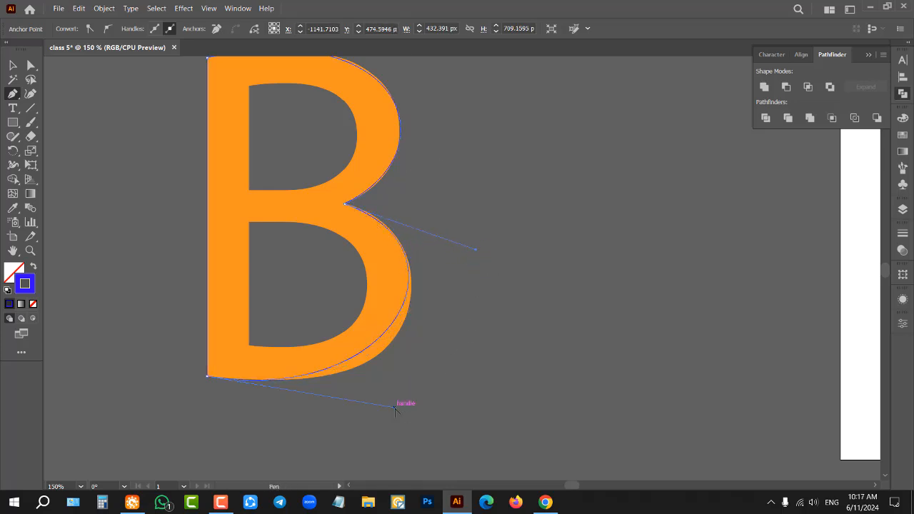
drag(393, 408, 419, 417)
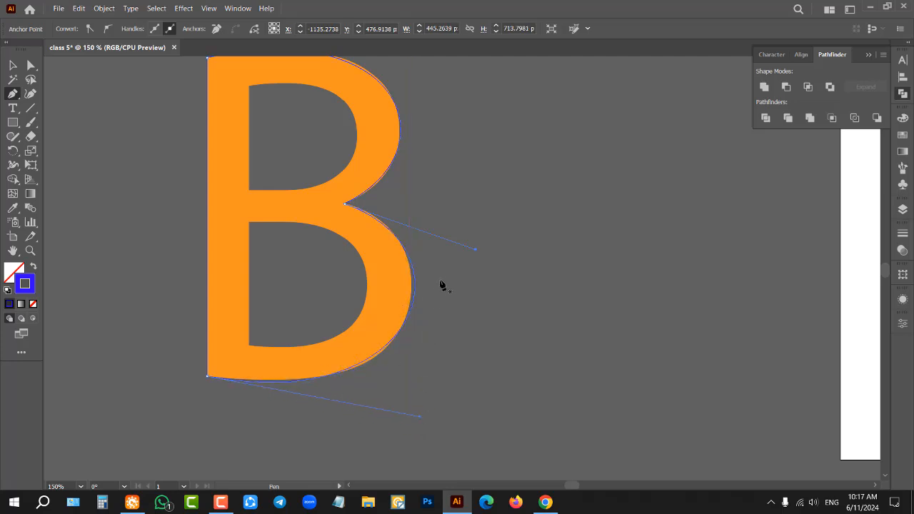
drag(478, 250, 465, 243)
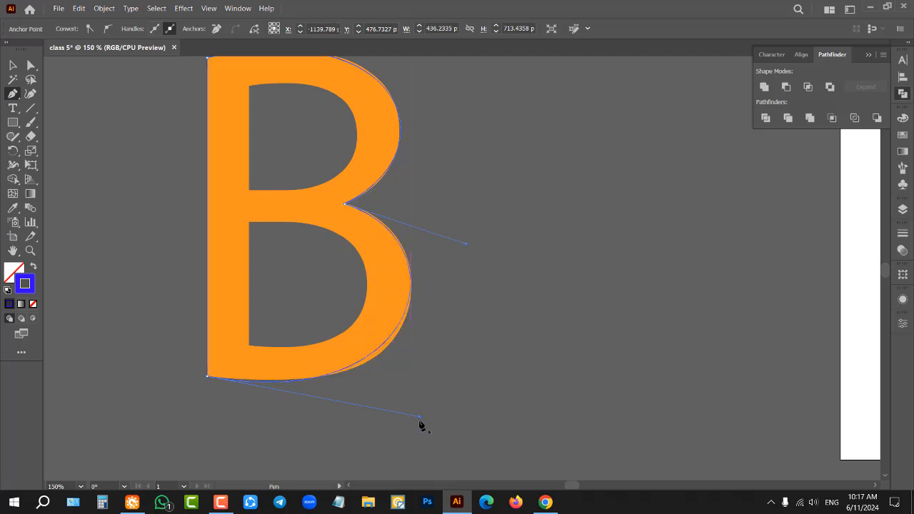
drag(420, 416, 424, 422)
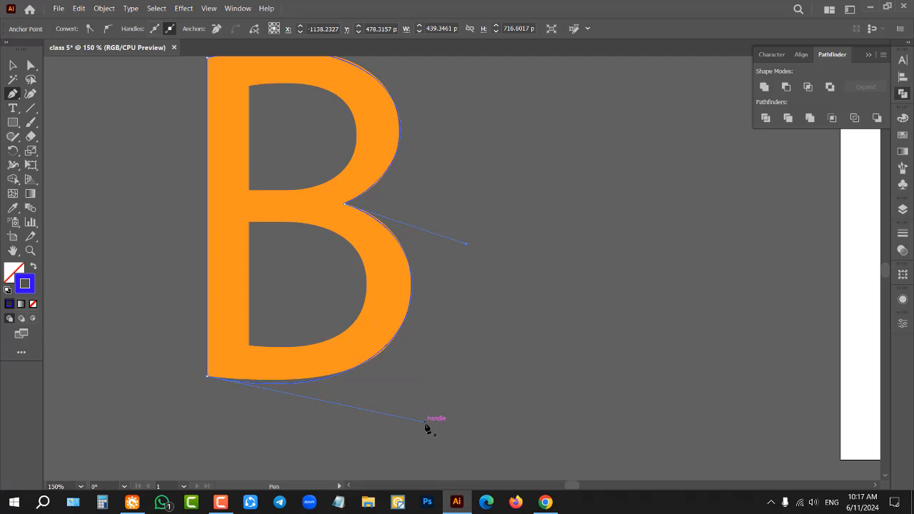
scroll(428, 326, down, 1)
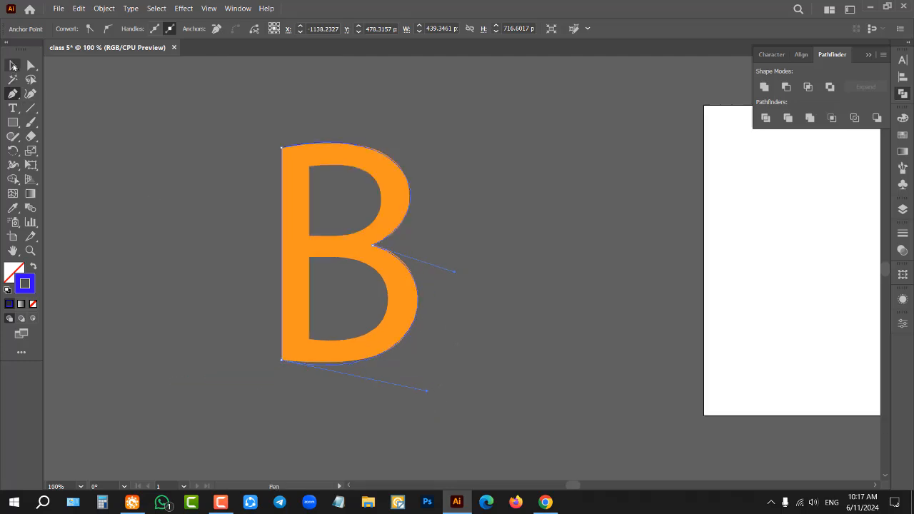
click(13, 66)
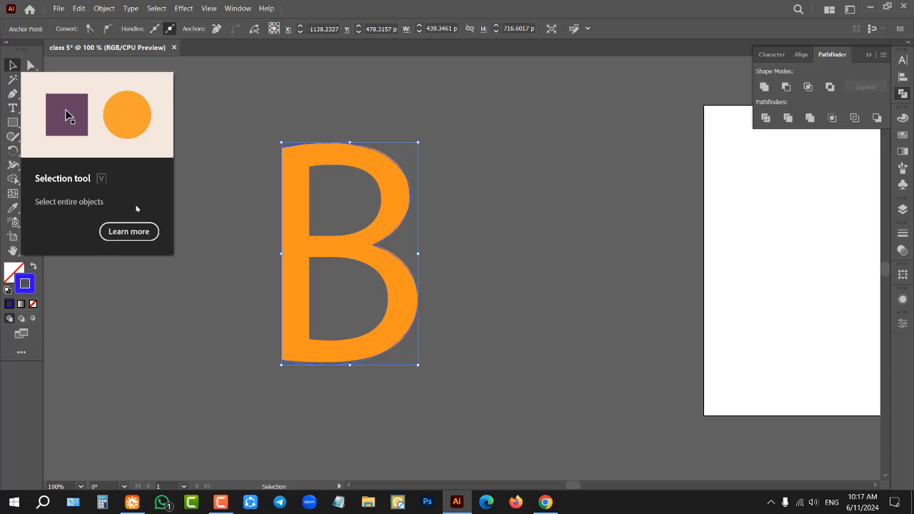
click(204, 251)
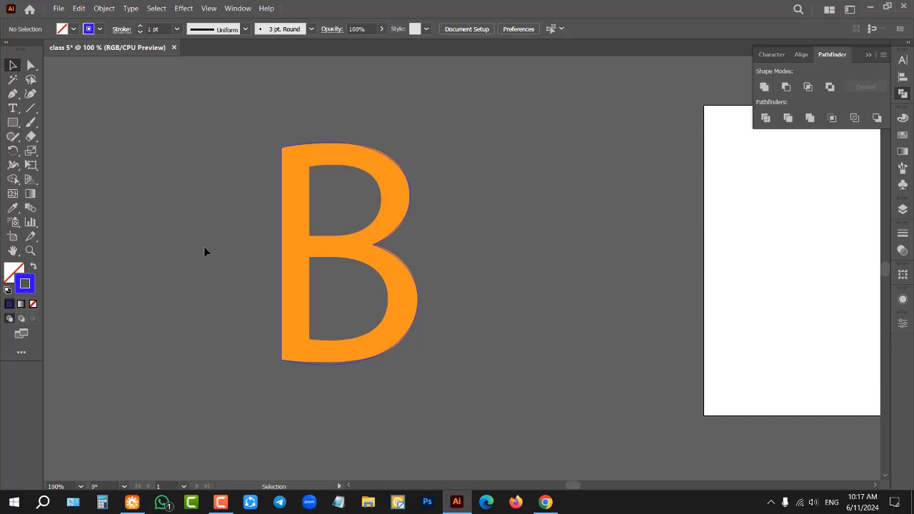
Step: Start a new Pen path along the straight stem side of the B's upper opening and continue it to a point on the opening's lower edge
scroll(310, 242, up, 1)
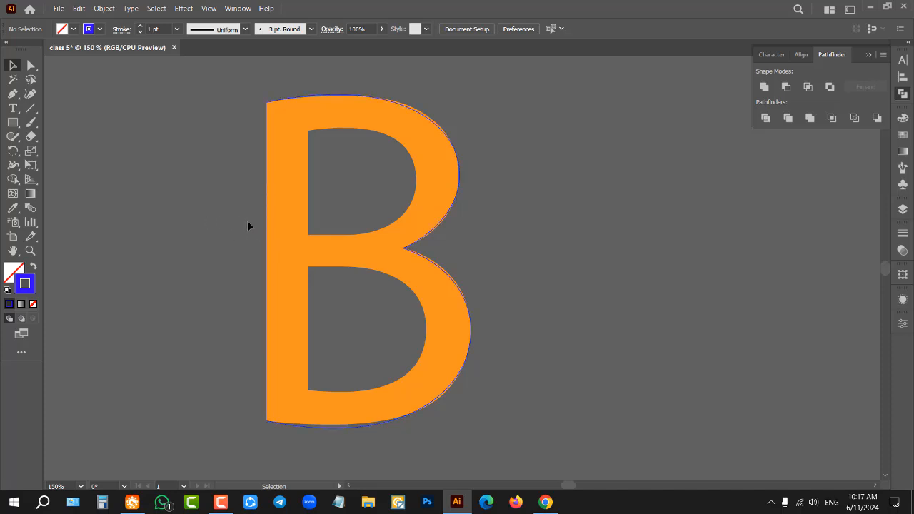
click(13, 94)
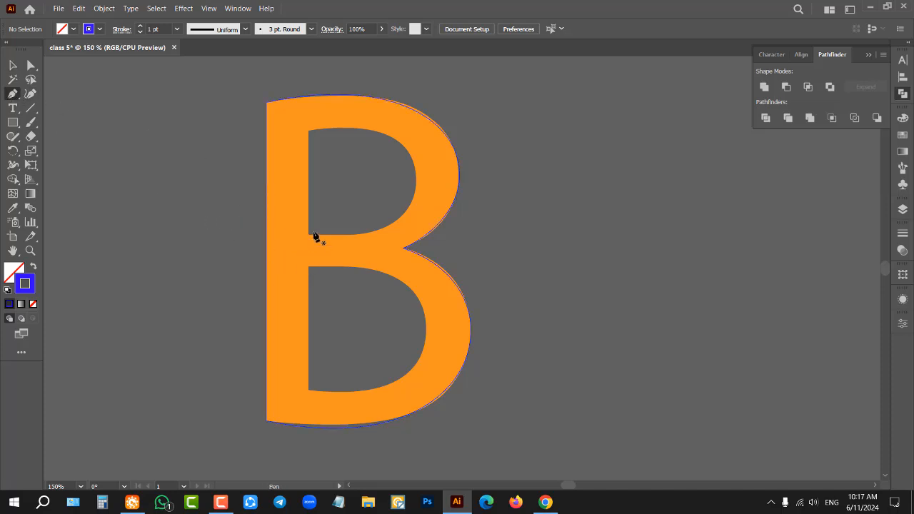
drag(310, 235, 311, 135)
click(308, 133)
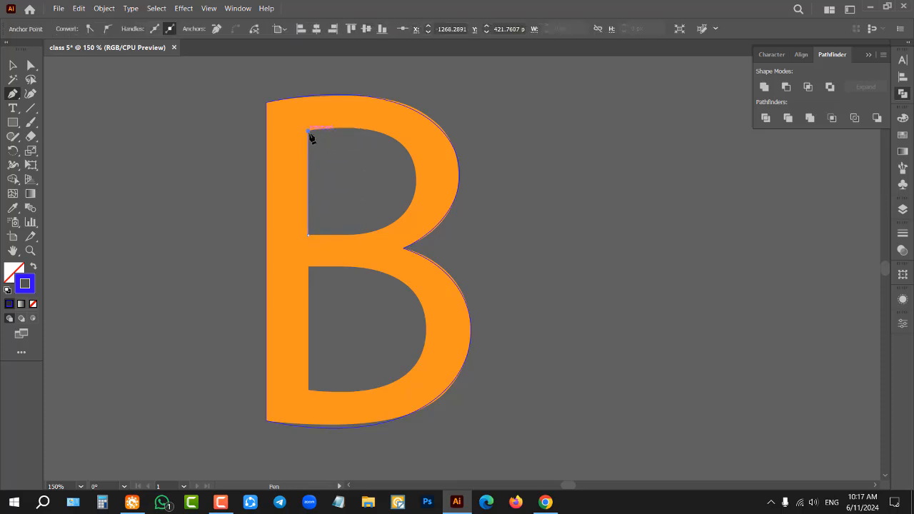
click(353, 235)
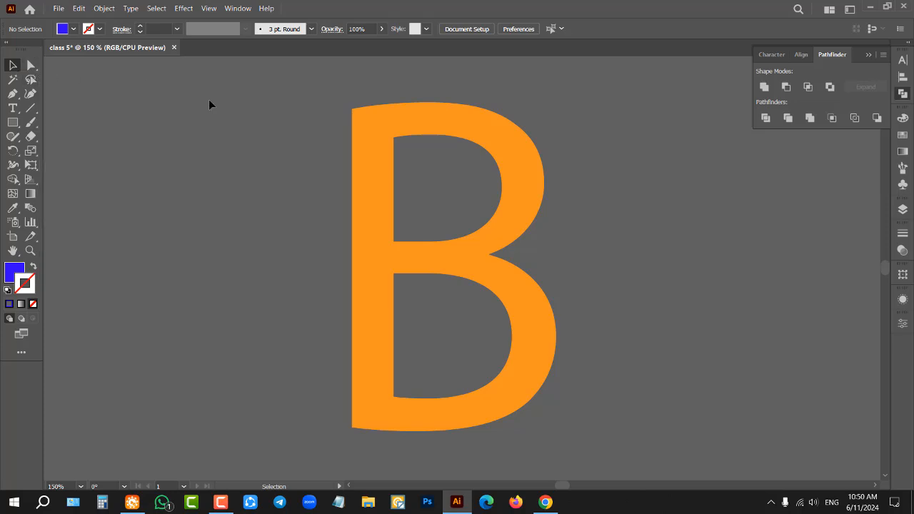
Step: Draw a closed, rounded four-point shape with the Curvature tool between the orange B and the artboard
scroll(211, 118, down, 1)
scroll(194, 152, down, 2)
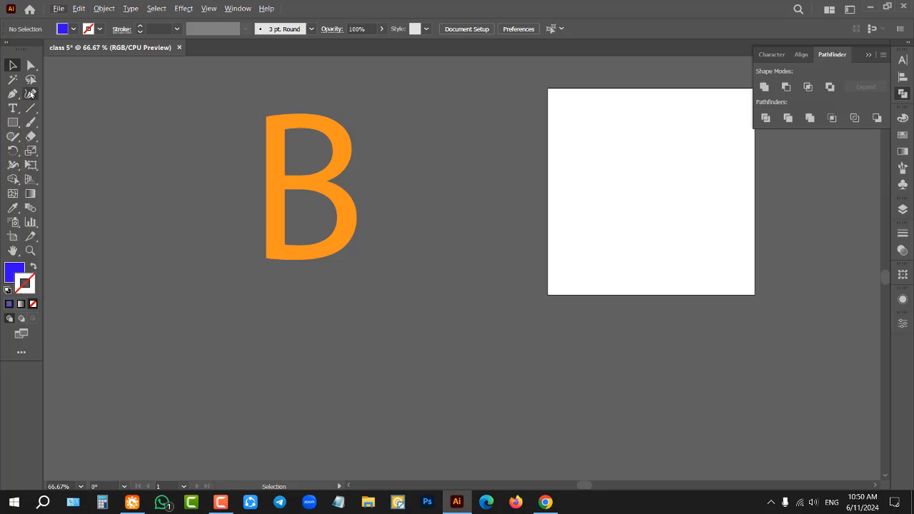
click(29, 96)
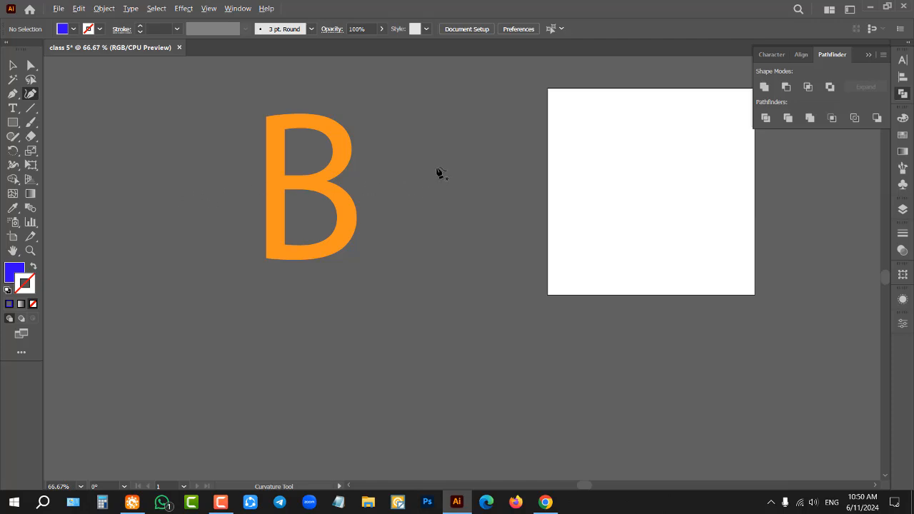
scroll(438, 174, up, 3)
click(412, 179)
click(594, 180)
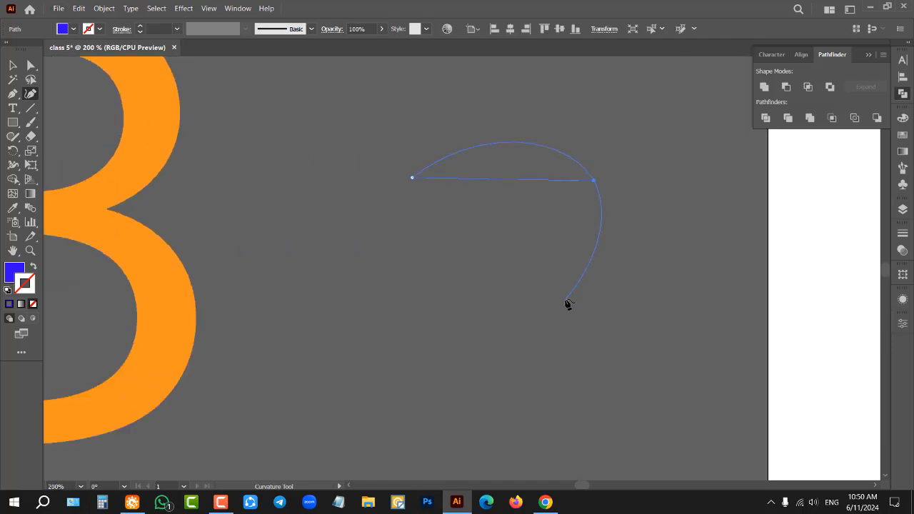
click(564, 300)
click(411, 314)
click(412, 179)
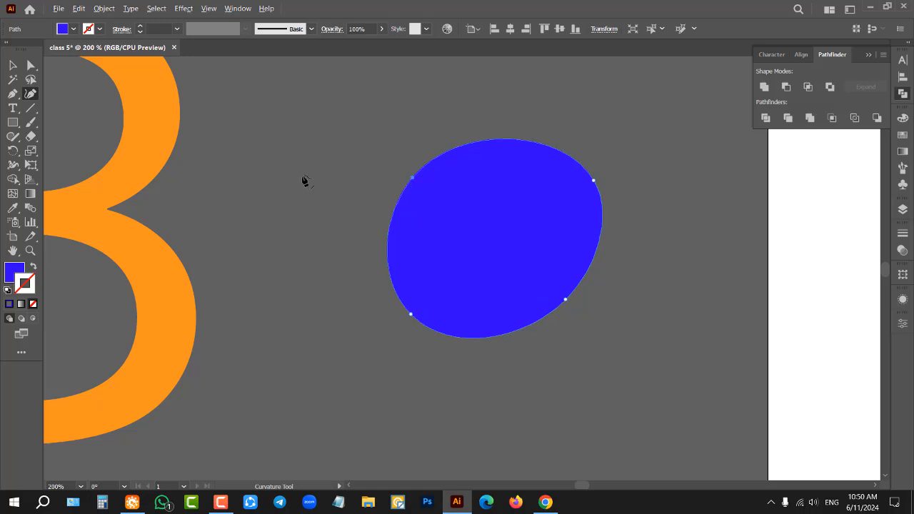
Step: Draw a larger closed six-point curved shape with the Curvature tool on the far side of the artboard from the B
scroll(351, 210, down, 5)
click(701, 178)
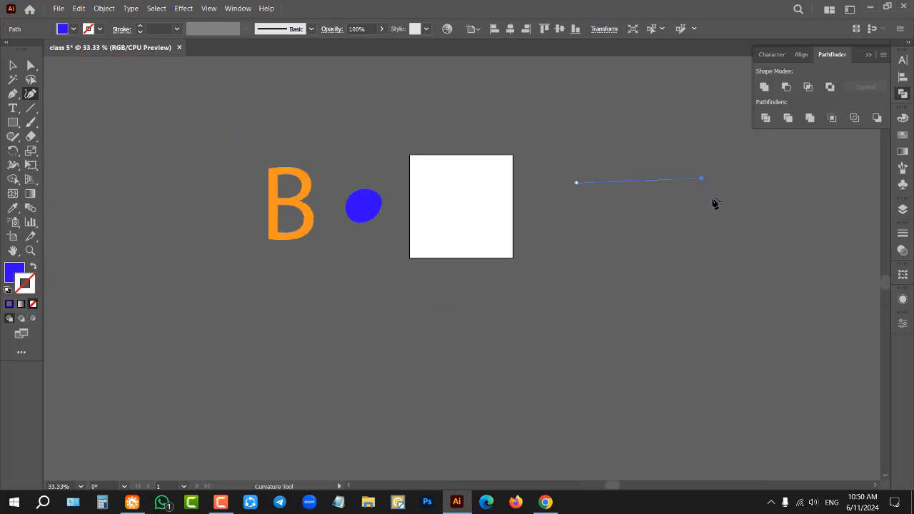
click(716, 241)
click(588, 309)
click(527, 231)
click(554, 164)
click(575, 182)
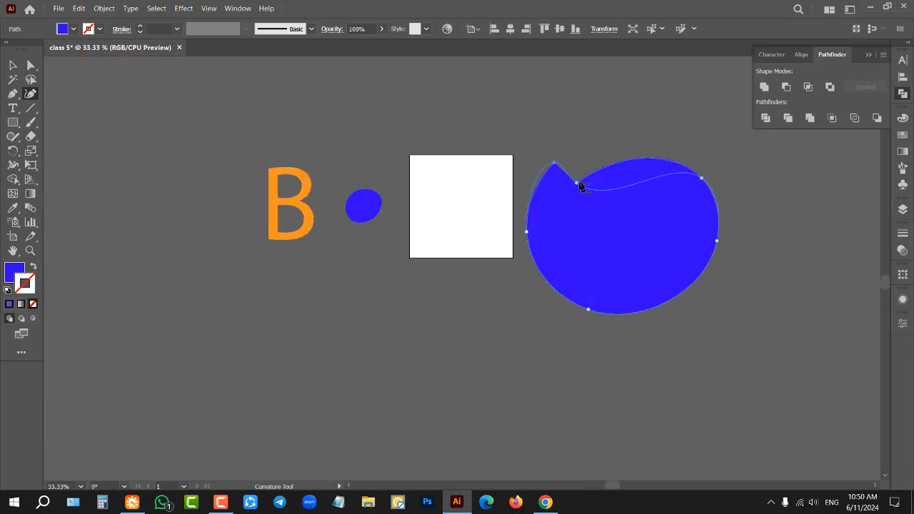
Step: Reshape the large blue shape by moving the anchor in its upper dip outward and the neighbouring upper anchor deep into the shape
scroll(773, 193, up, 1)
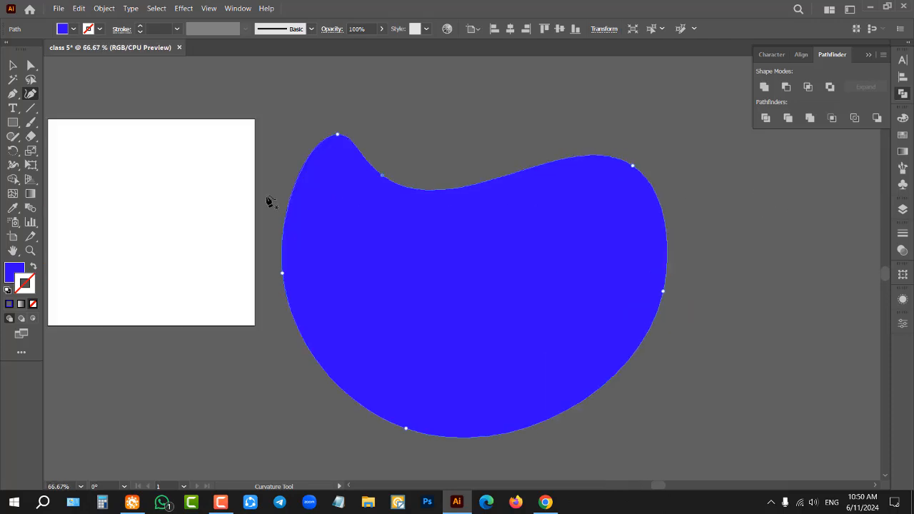
scroll(259, 202, down, 1)
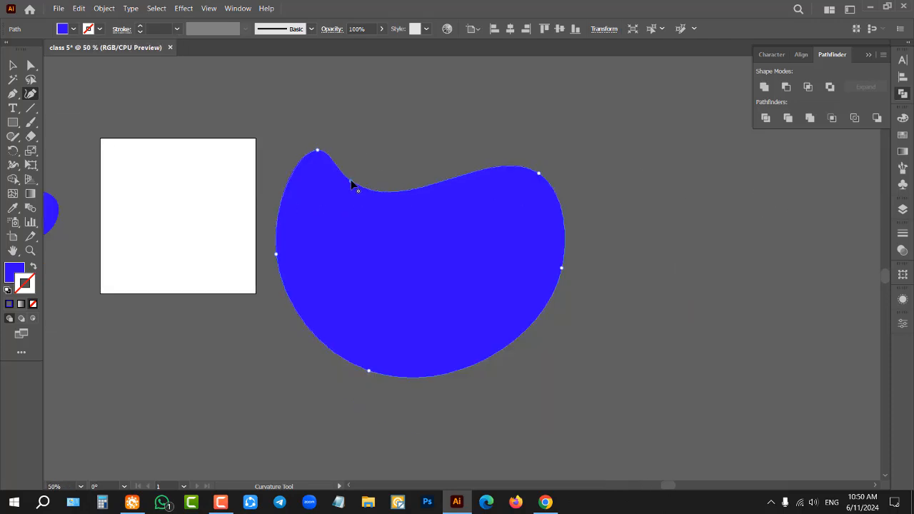
drag(351, 184, 447, 150)
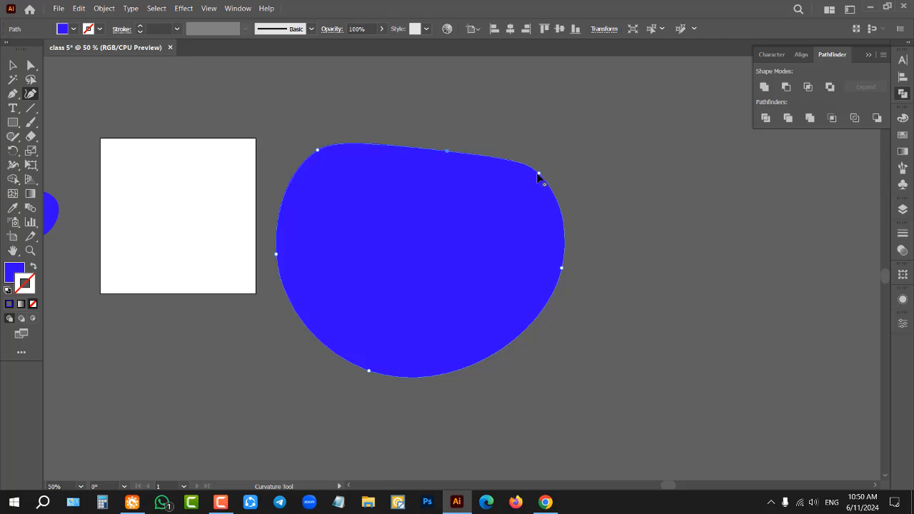
drag(539, 174, 463, 243)
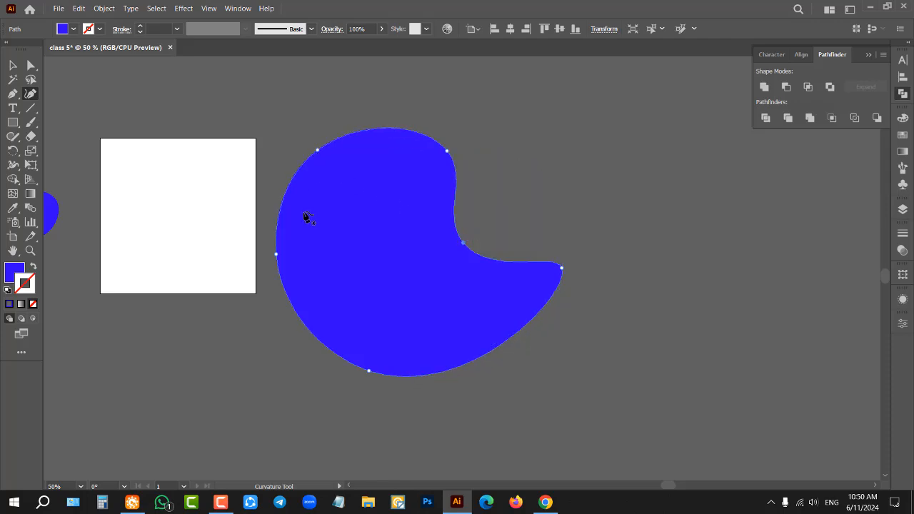
Step: Reshape the large blue shape by pulling both artboard-side edges inward, the lower far edge outward, and the inner and upper far anchors outward
drag(288, 197, 339, 212)
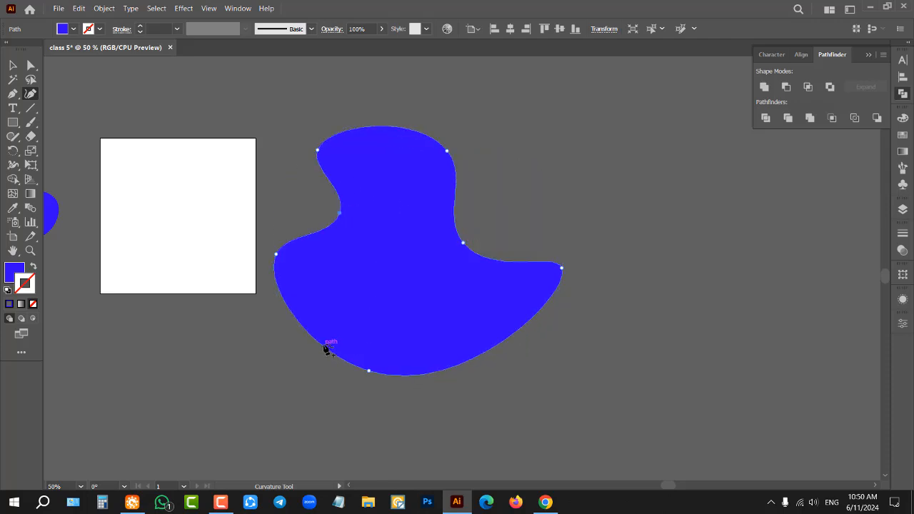
drag(317, 338, 375, 305)
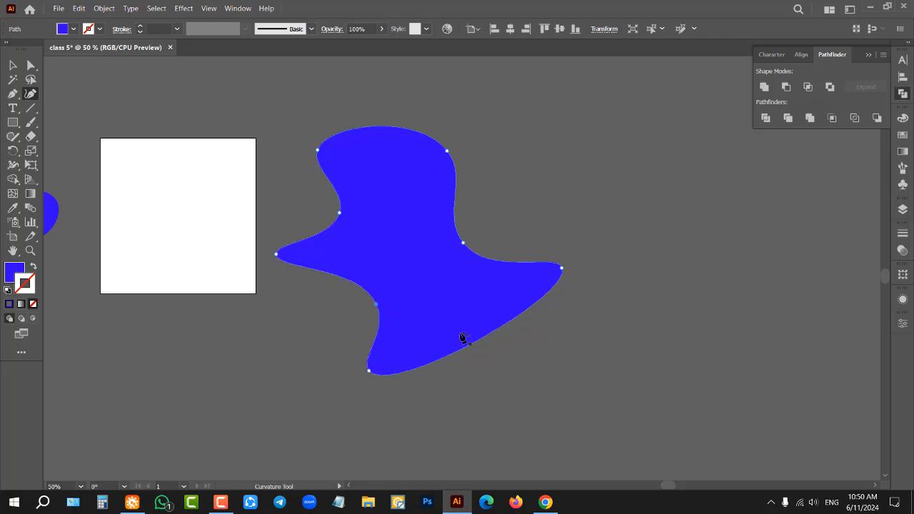
drag(484, 341, 618, 362)
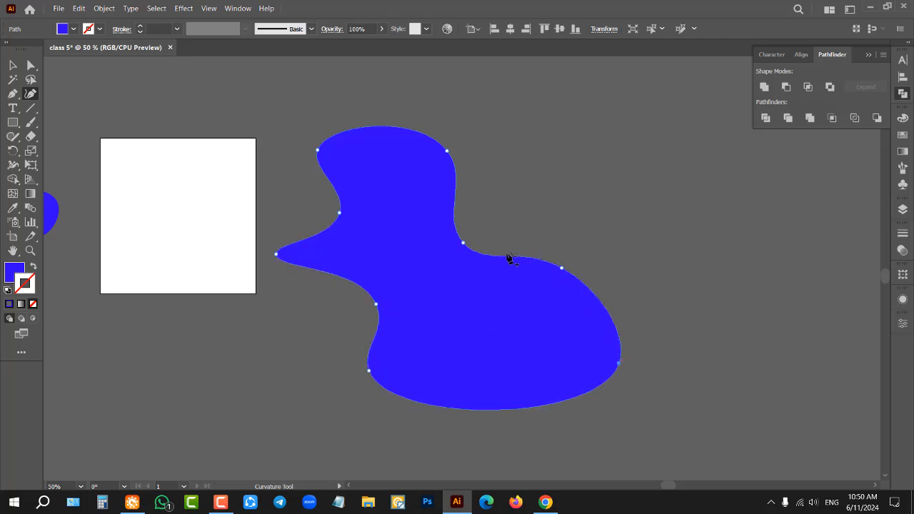
drag(462, 247, 556, 190)
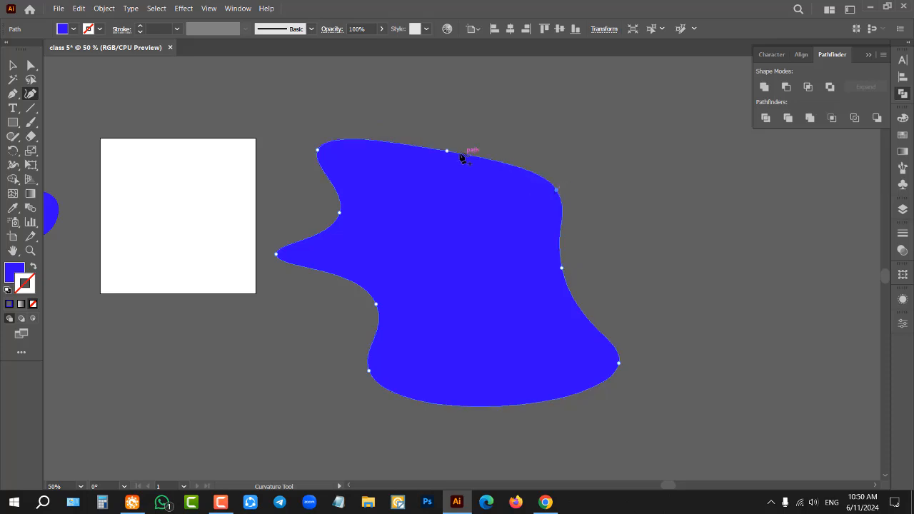
drag(447, 150, 491, 72)
drag(556, 192, 622, 188)
Step: Select the large blue curved shape beside the artboard and delete it
scroll(461, 239, down, 2)
click(12, 66)
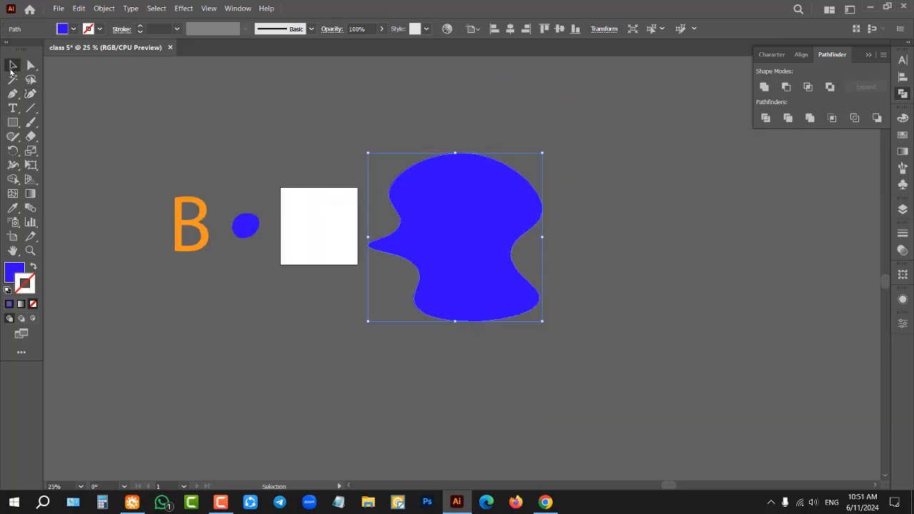
drag(439, 237, 586, 260)
key(Delete)
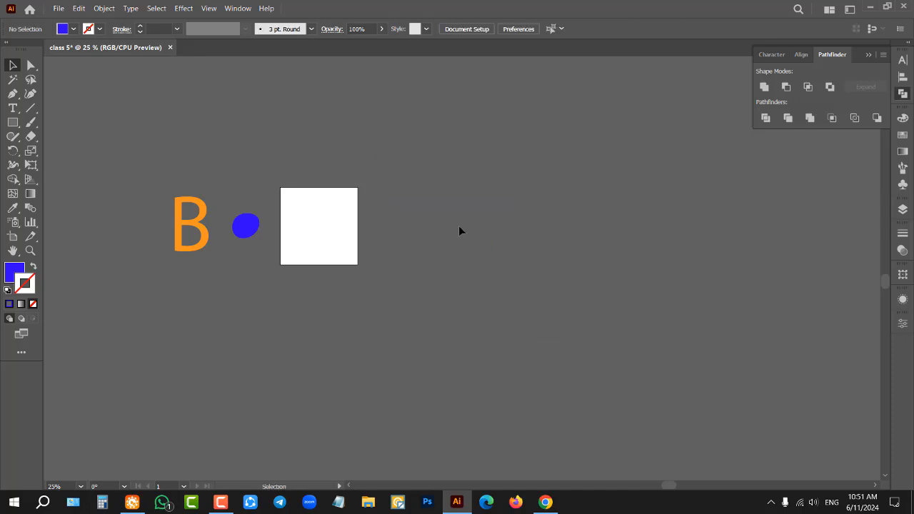
Step: Draw a large closed five-point curved shape with the Curvature tool in the empty area beside the artboard
click(30, 94)
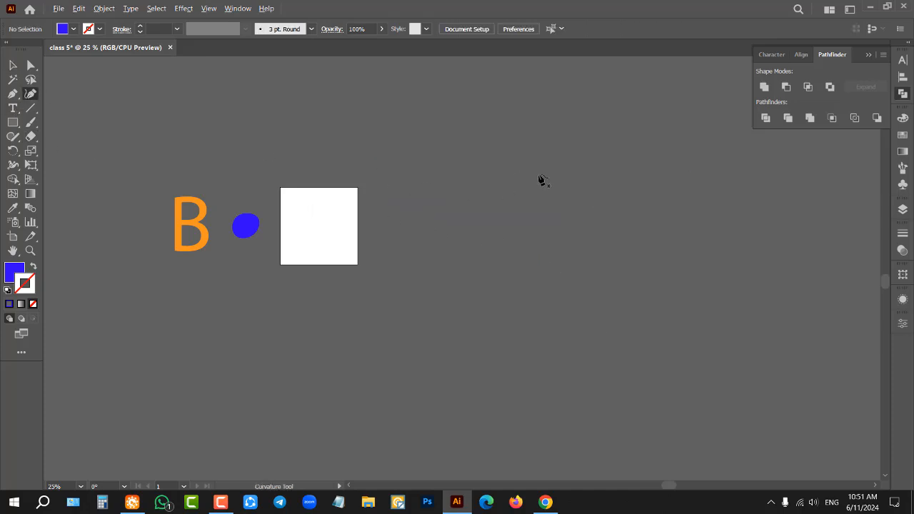
scroll(539, 177, up, 2)
click(453, 212)
click(646, 211)
click(653, 332)
click(376, 418)
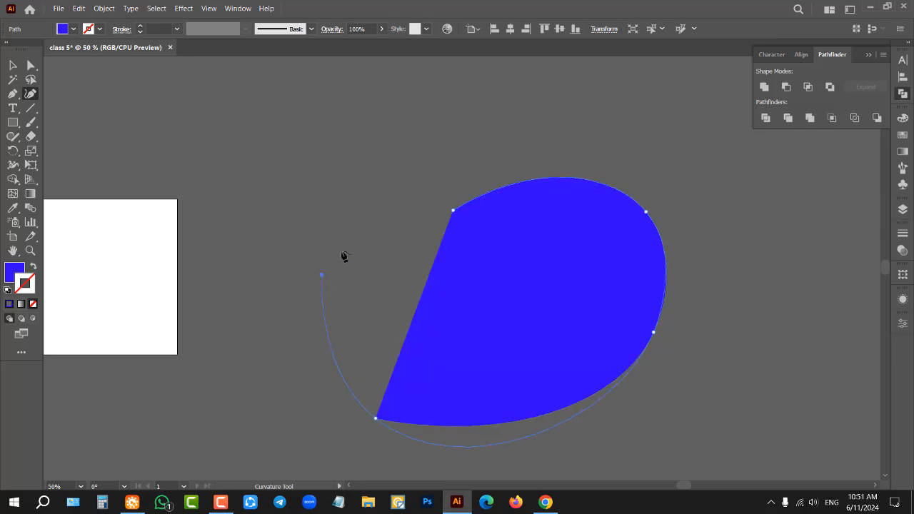
click(328, 267)
click(454, 211)
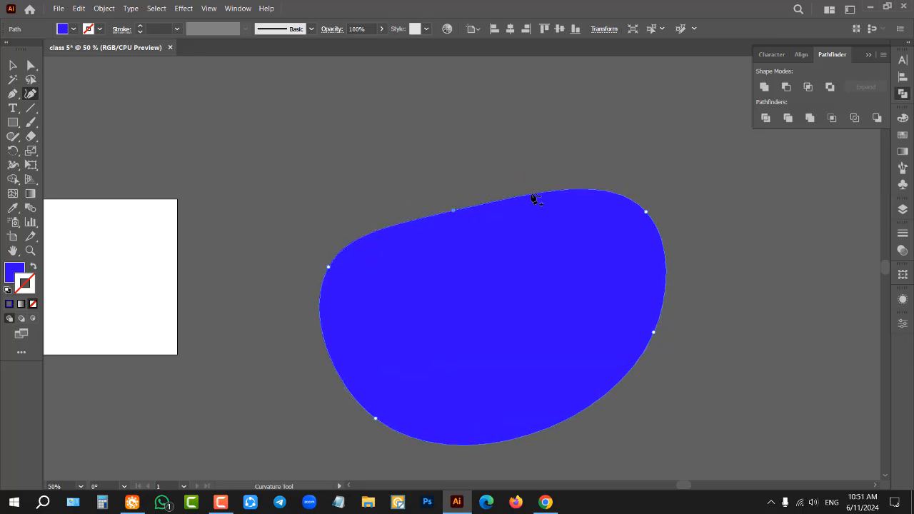
Step: Pull the shape's upper edge up into a peak and convert the dip, peak and two outer upper anchors to corner points
drag(532, 194, 526, 127)
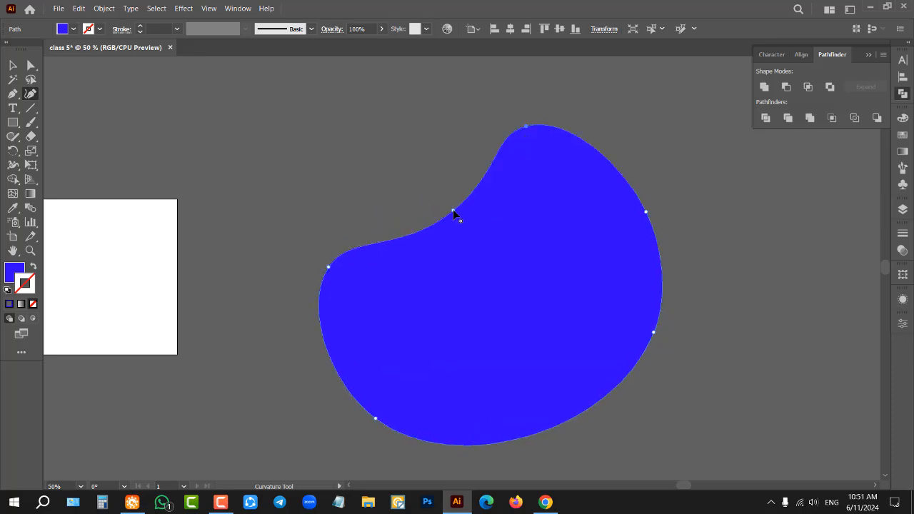
double_click(453, 212)
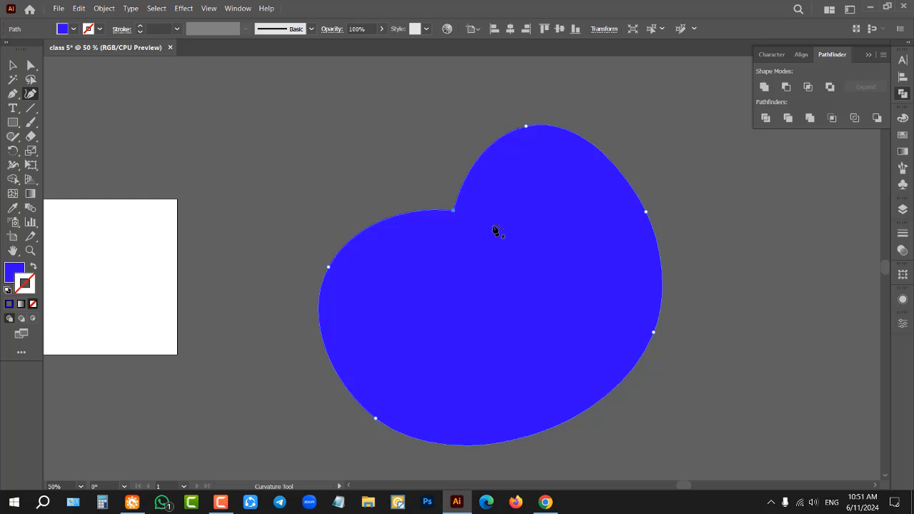
double_click(645, 212)
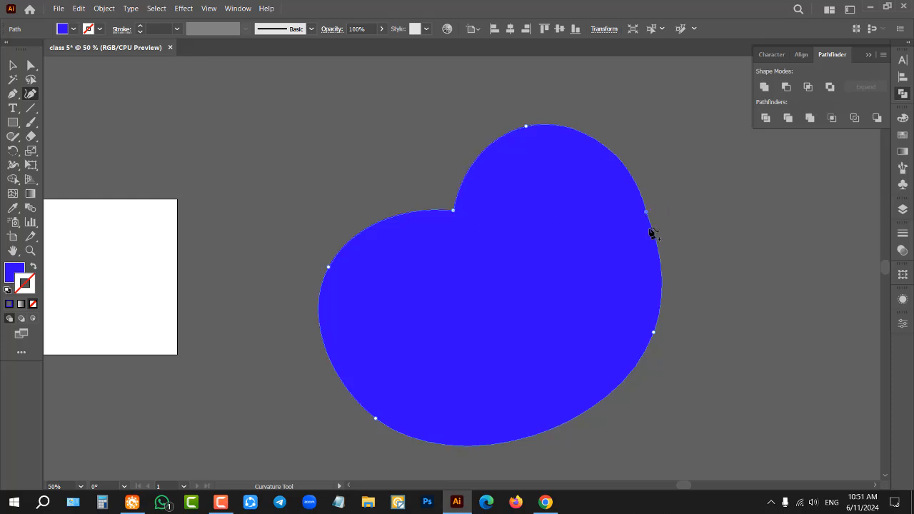
double_click(527, 127)
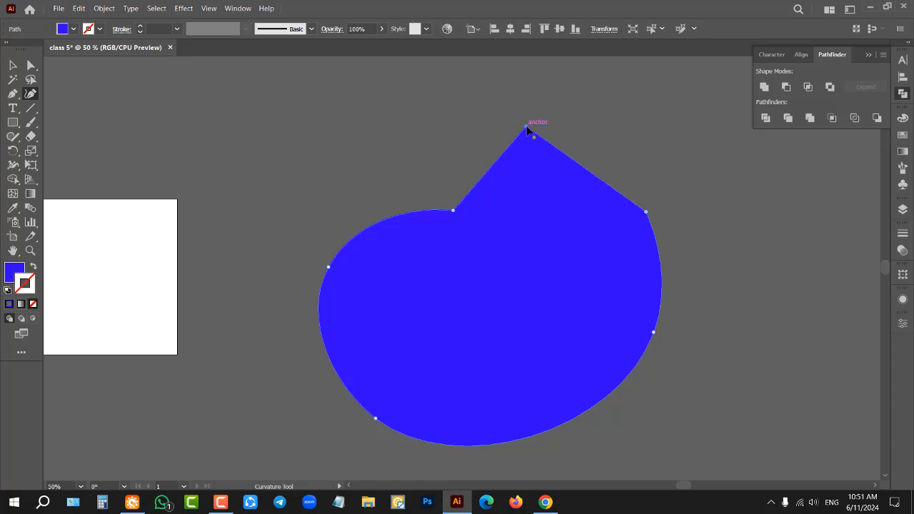
double_click(328, 269)
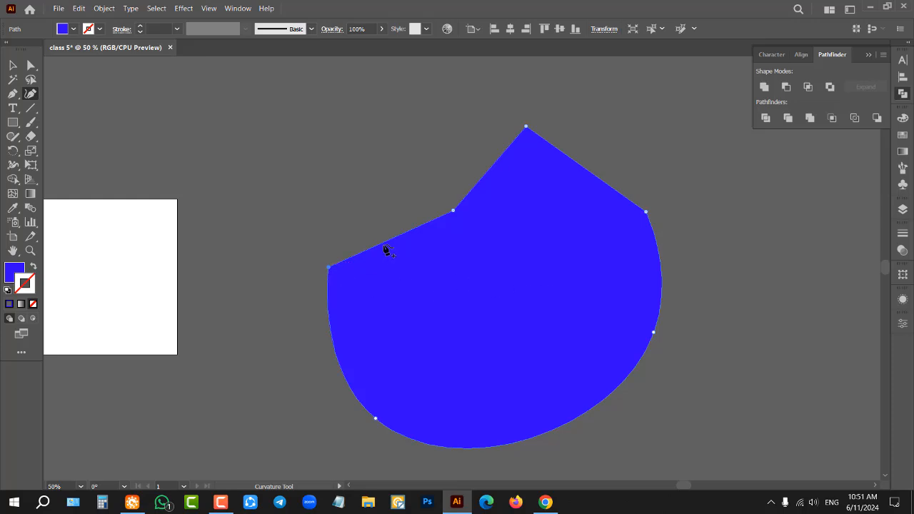
Step: Pull the two outer straight upper edges of the blue shape outward into rounded lobes and delete the shape
drag(386, 244, 367, 186)
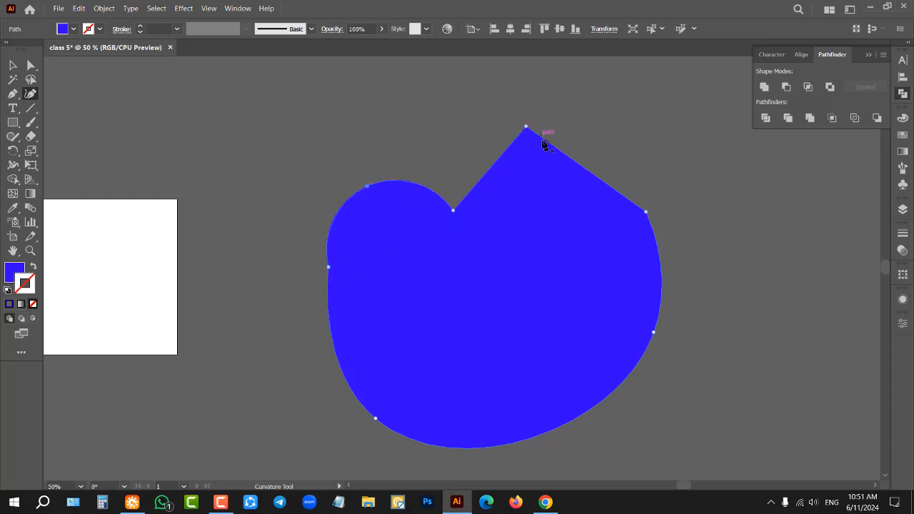
drag(579, 163, 622, 134)
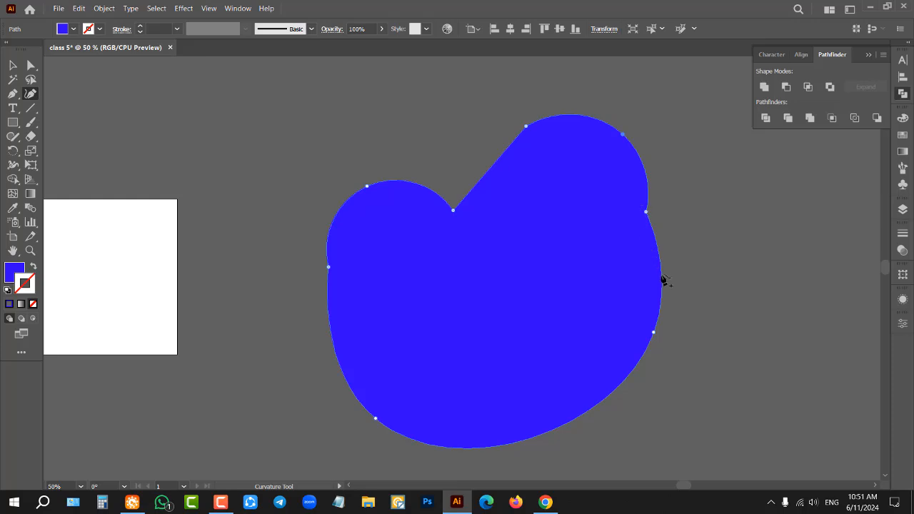
click(13, 65)
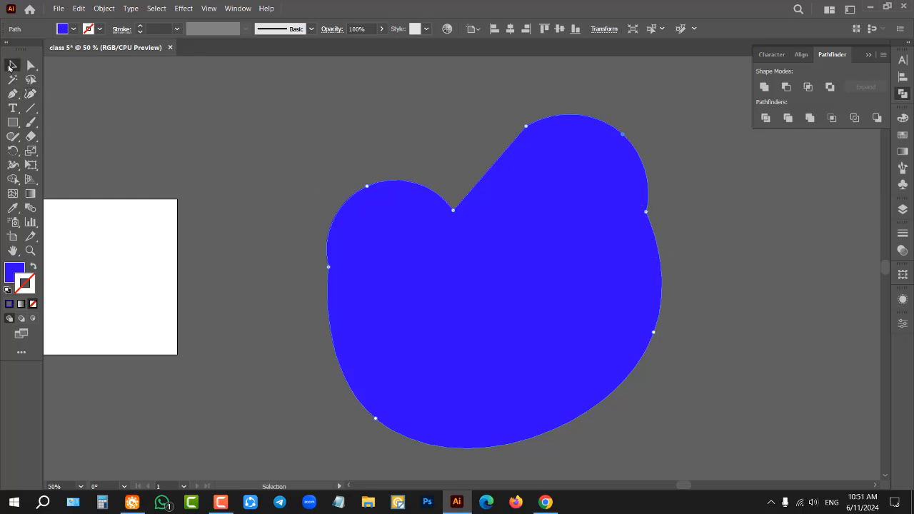
key(Delete)
Step: Draw a closed four-point, straight-sided kite shape with the Pen tool in the empty area beside the artboard
key(p)
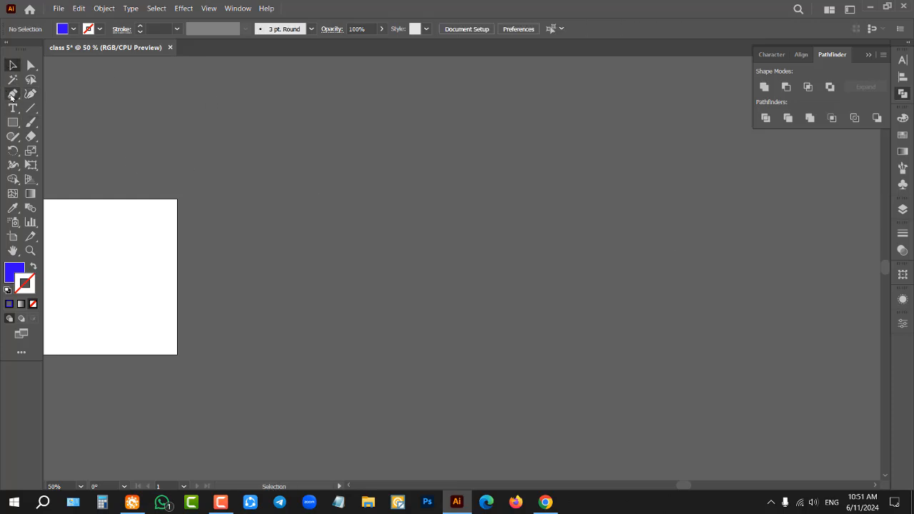
click(443, 176)
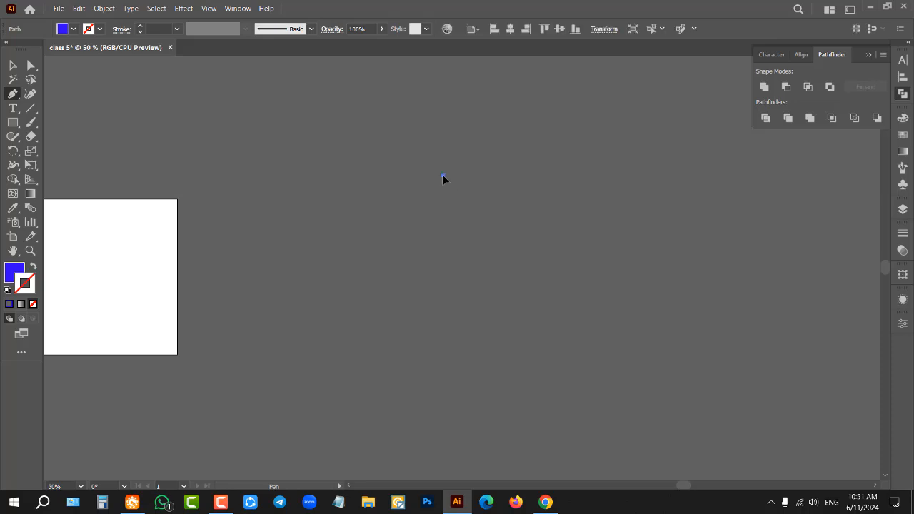
click(445, 341)
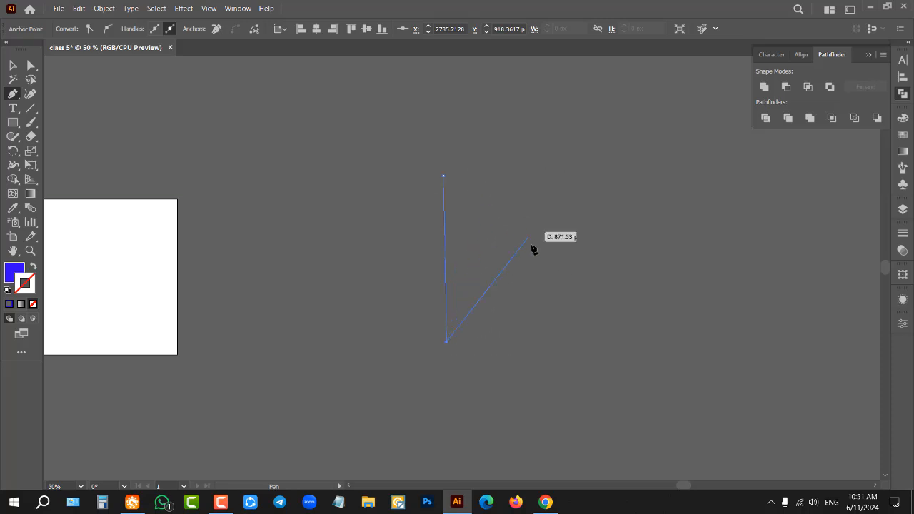
key(ctrl+z)
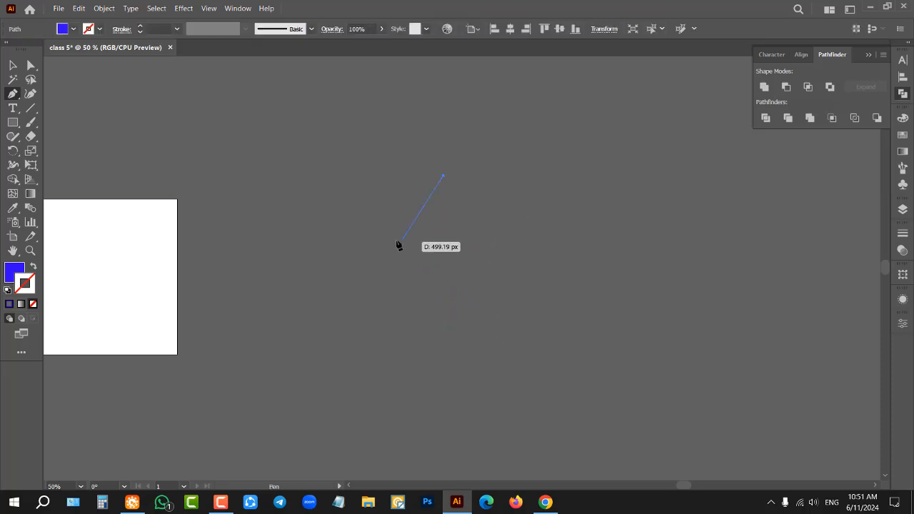
click(378, 205)
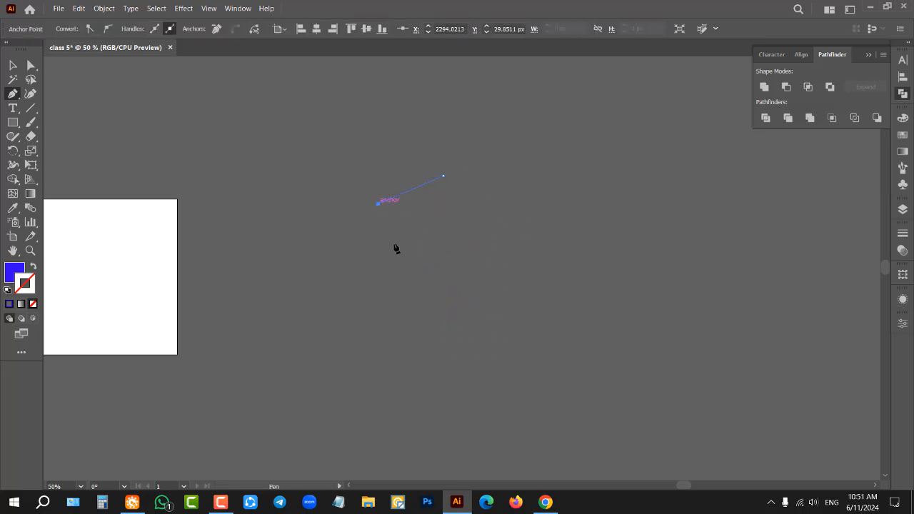
click(443, 330)
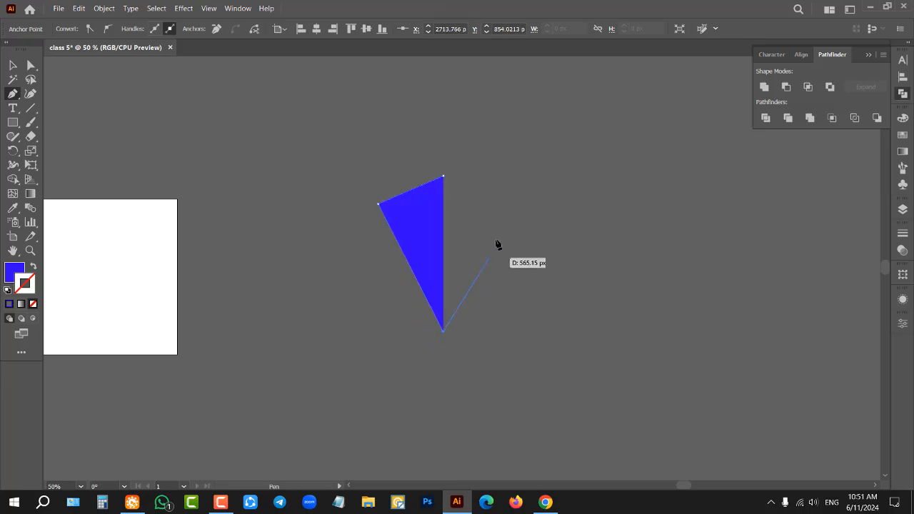
click(493, 199)
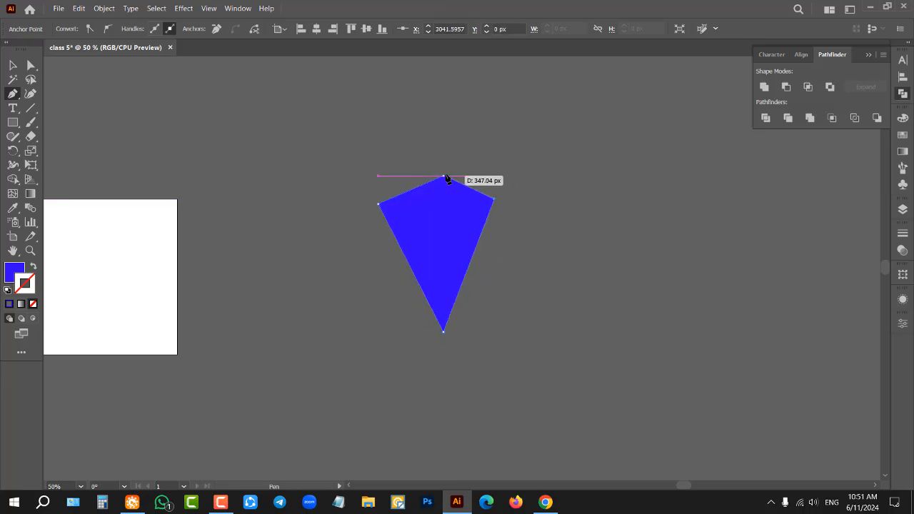
click(443, 177)
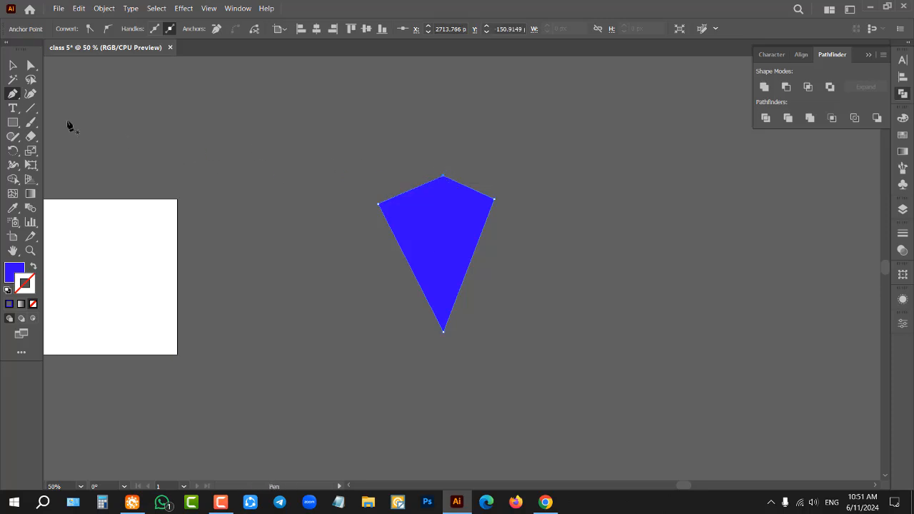
Step: Delete the straight-sided kite shape completely
click(12, 65)
key(Delete)
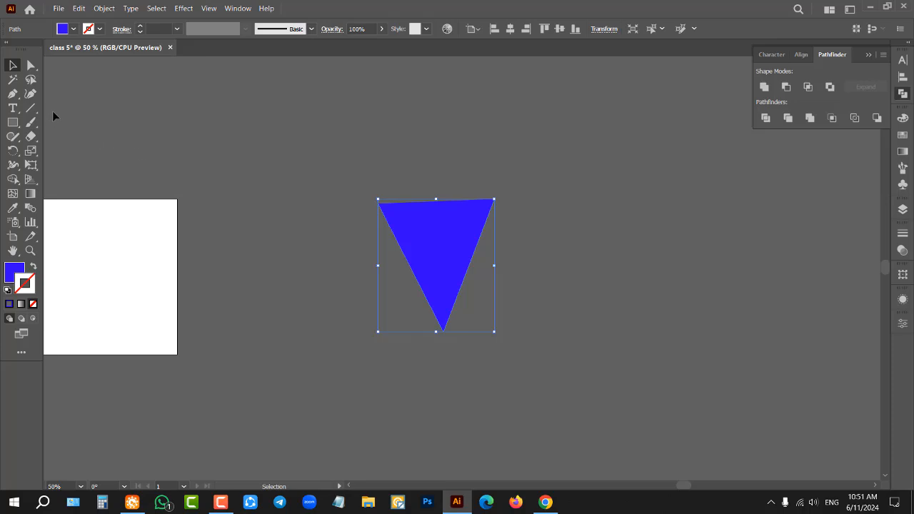
key(Delete)
Step: Draw a closed, rounded four-point shape with the Curvature tool in the empty area beside the artboard
click(31, 93)
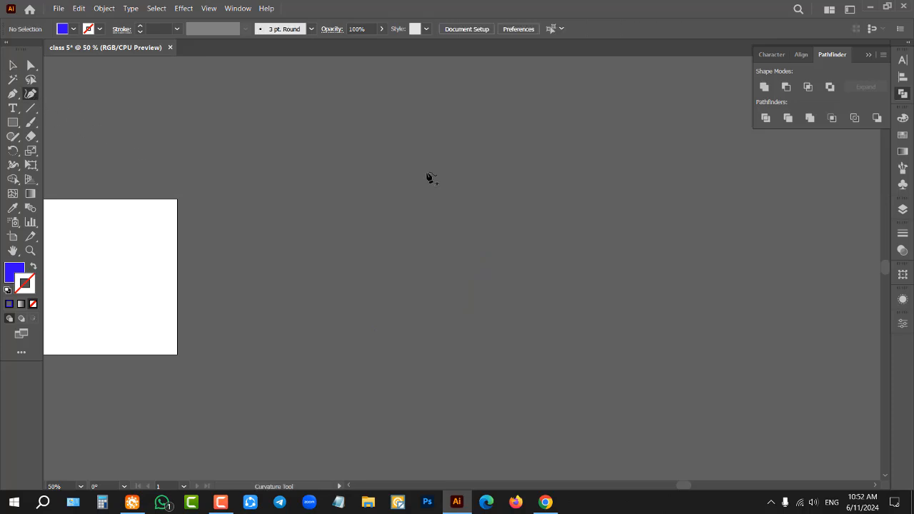
click(428, 150)
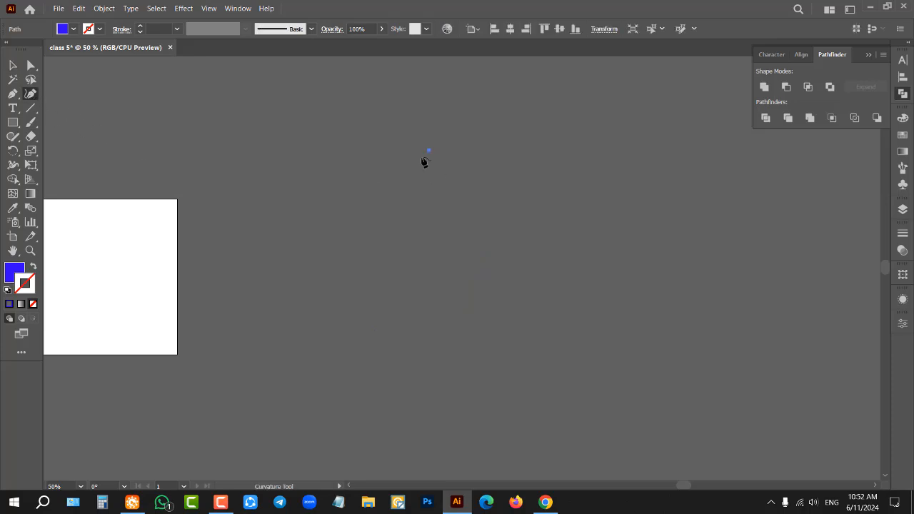
click(360, 201)
click(424, 296)
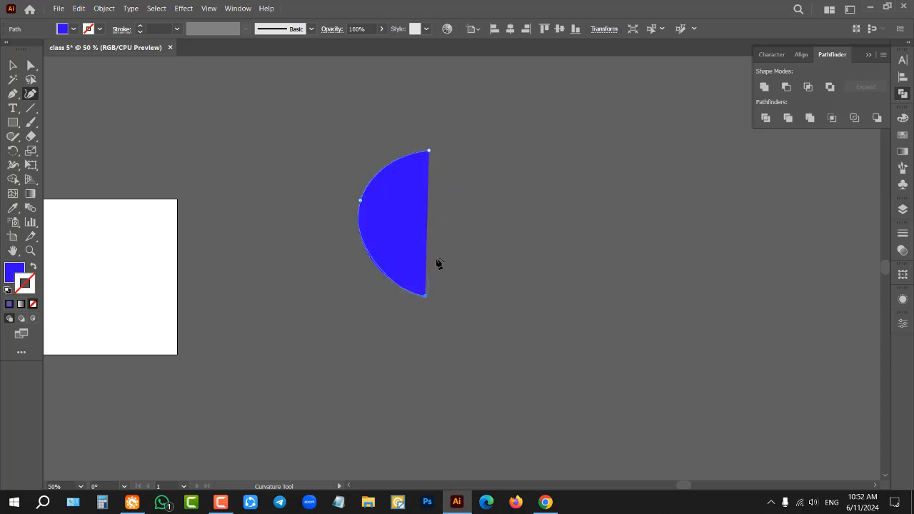
click(489, 203)
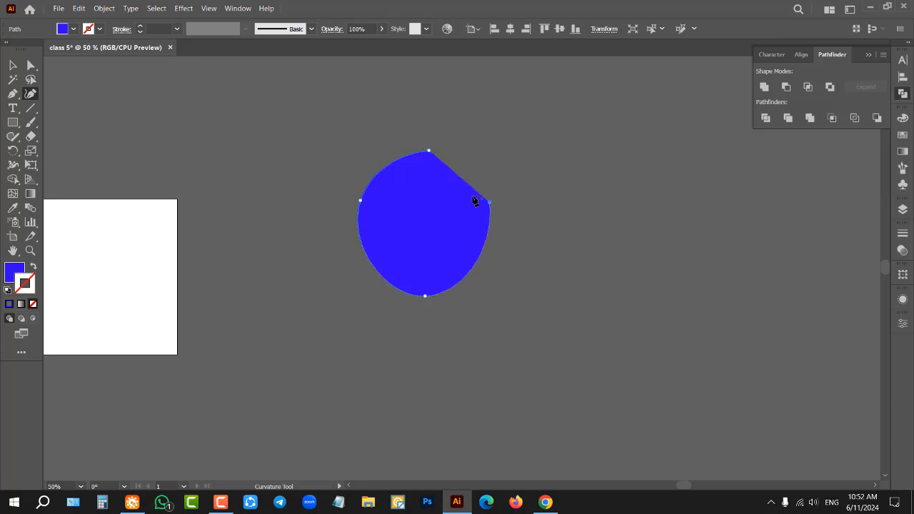
click(428, 153)
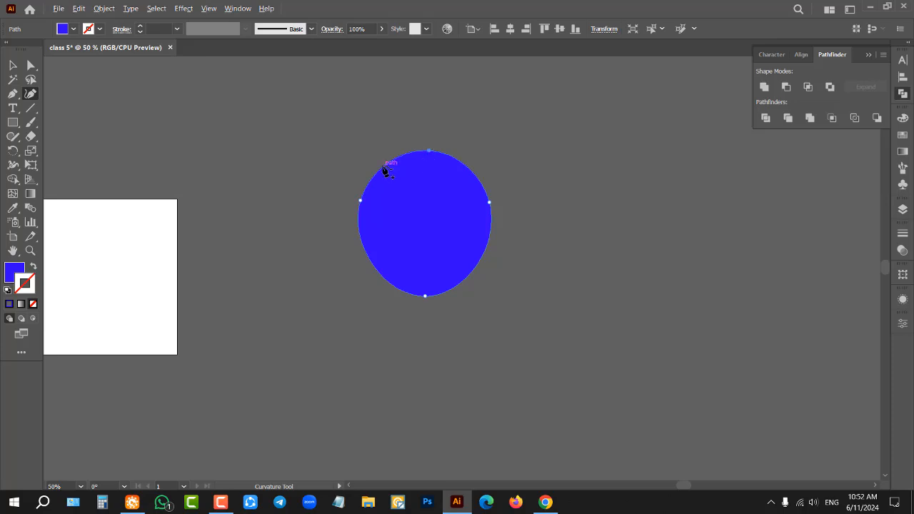
Step: Form a heart by pulling both upper edges up into lobes and converting the upper middle and lowest anchors to corner points
drag(384, 168, 370, 135)
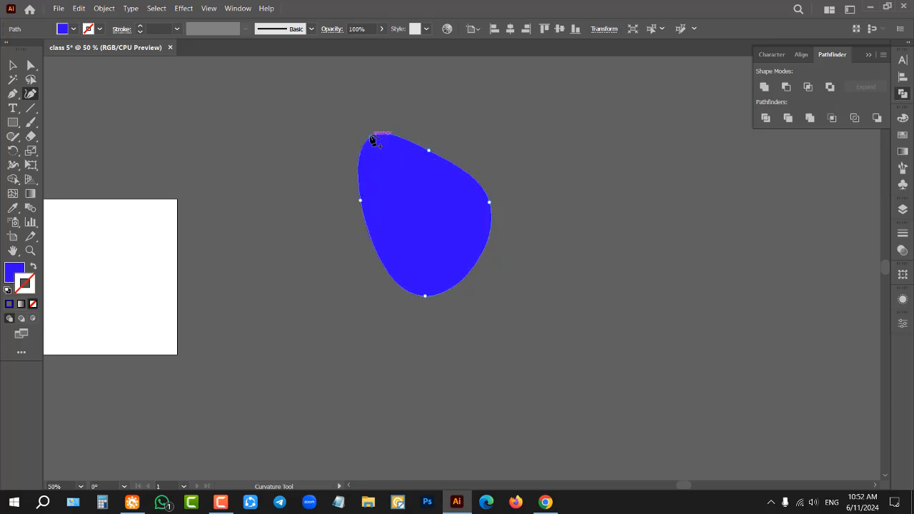
drag(460, 172, 479, 133)
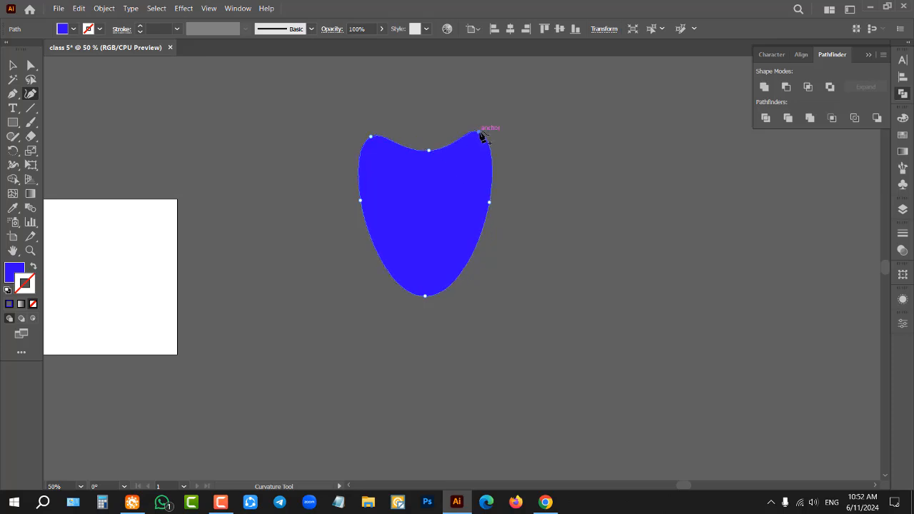
click(428, 151)
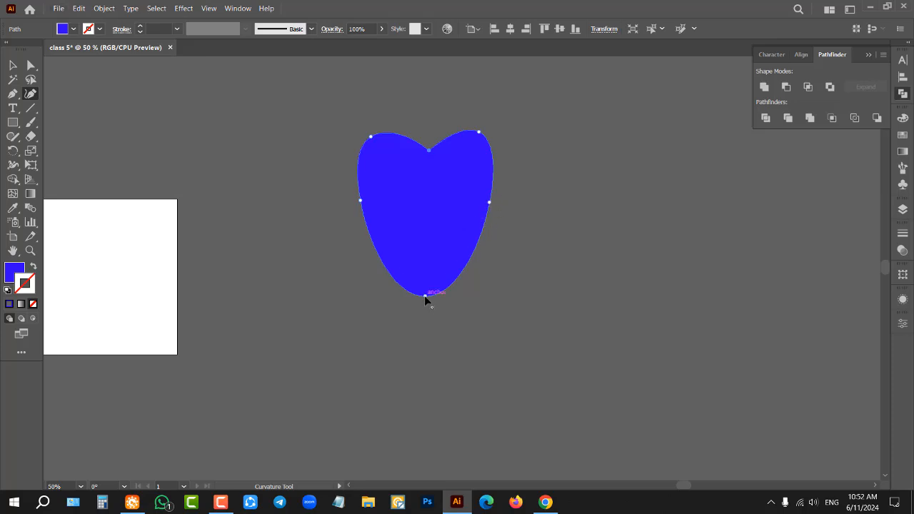
scroll(449, 130, up, 2)
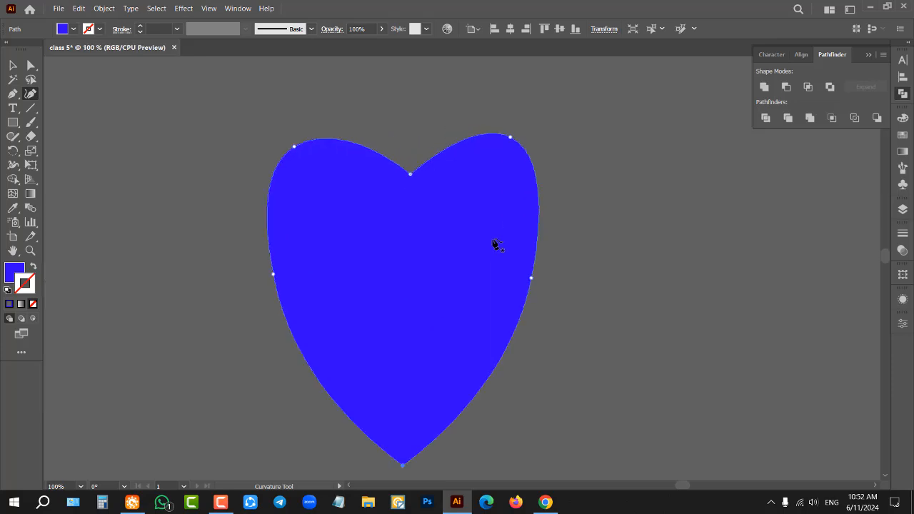
Step: Refine the heart by lowering its right side and right lobe anchors slightly and pulling the upper middle notch deeper
drag(532, 278, 531, 295)
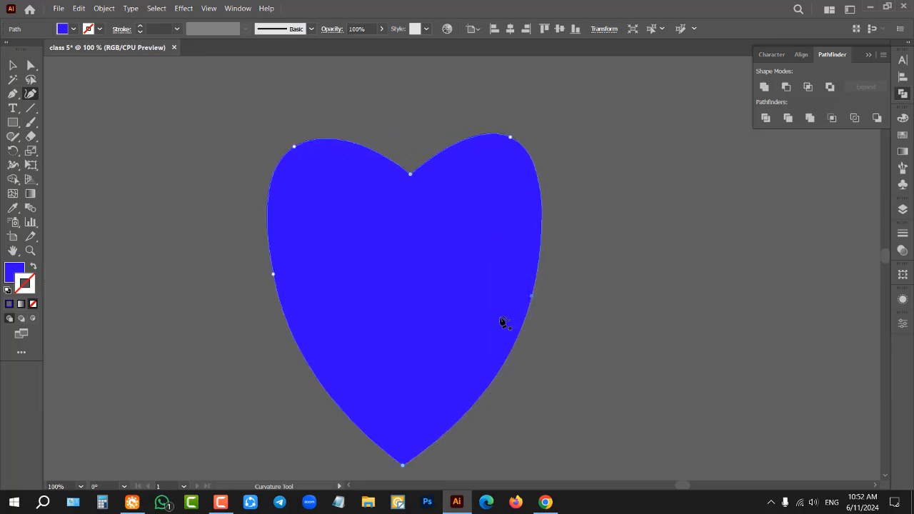
key(Delete)
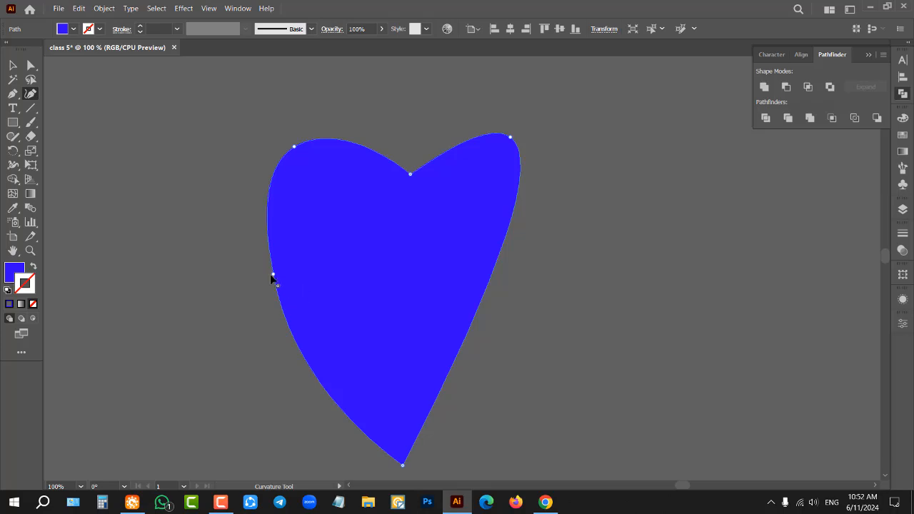
key(ctrl+z)
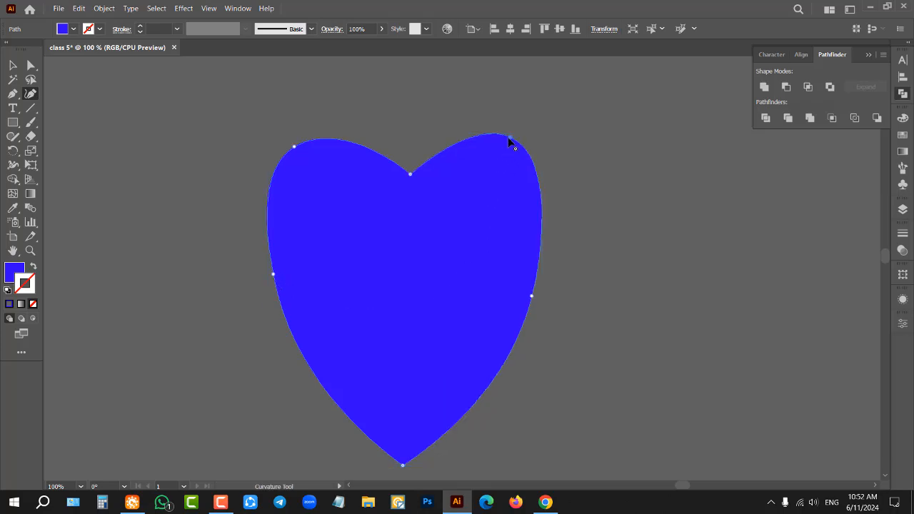
drag(510, 145, 512, 147)
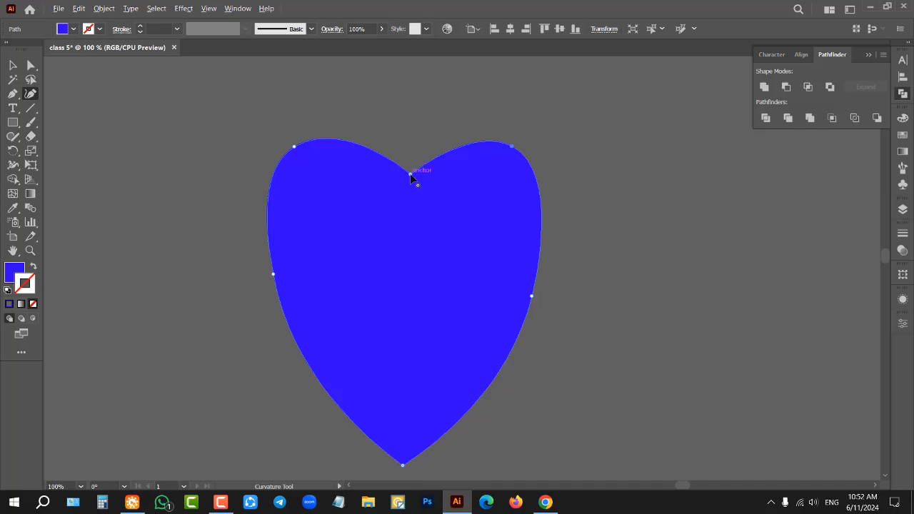
drag(410, 174, 400, 231)
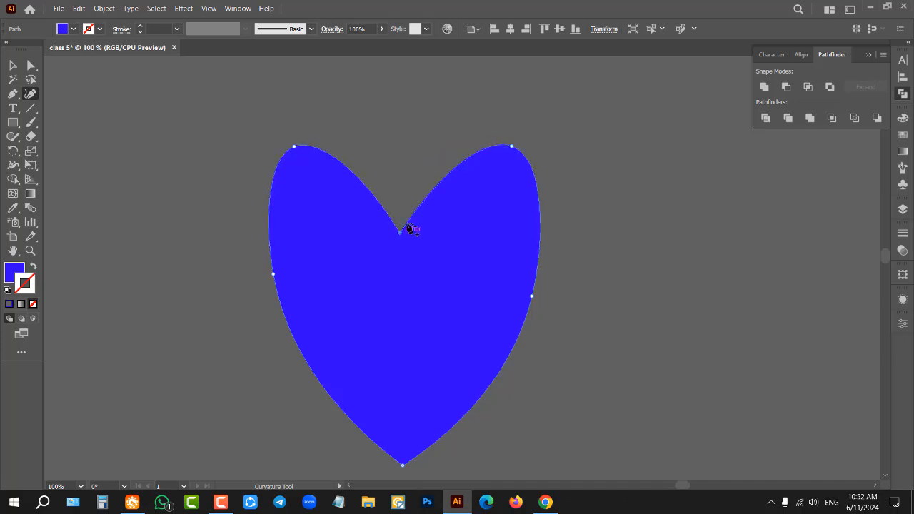
Step: Delete the whole heart shape
scroll(420, 214, down, 2)
key(v)
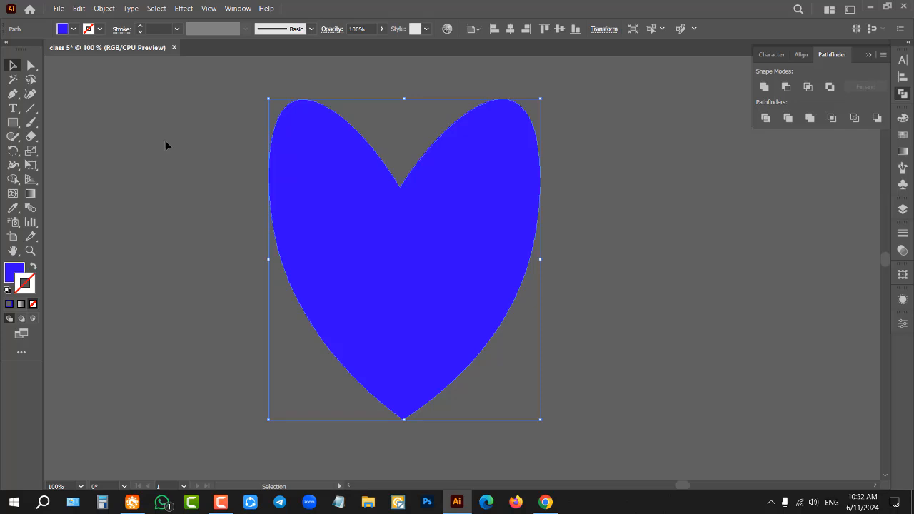
key(Delete)
Step: Draw a closed, rounded five-point shape with the Curvature tool in the empty area beside the artboard
click(29, 93)
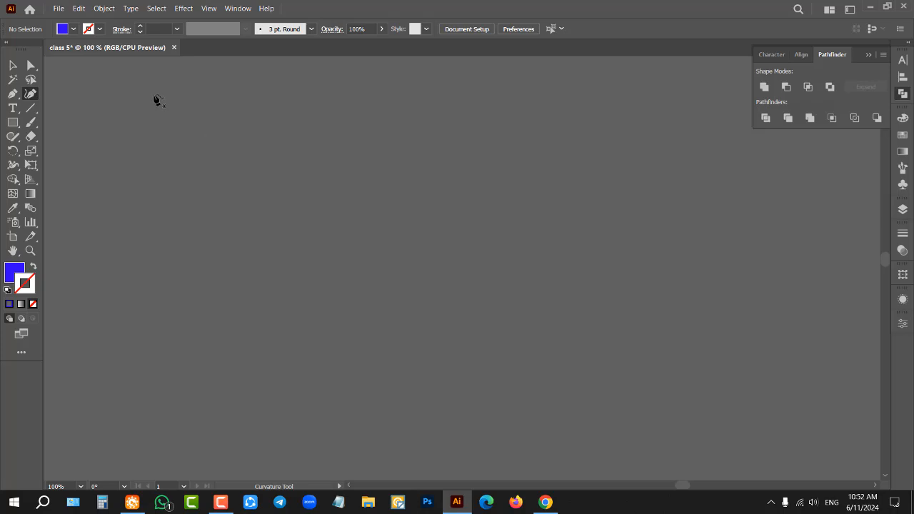
click(307, 195)
click(590, 194)
click(520, 332)
click(258, 391)
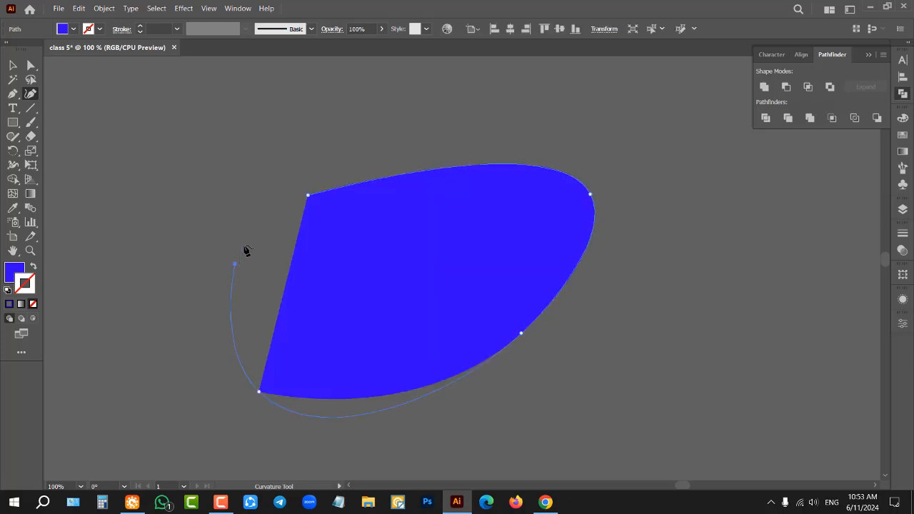
click(236, 262)
click(308, 195)
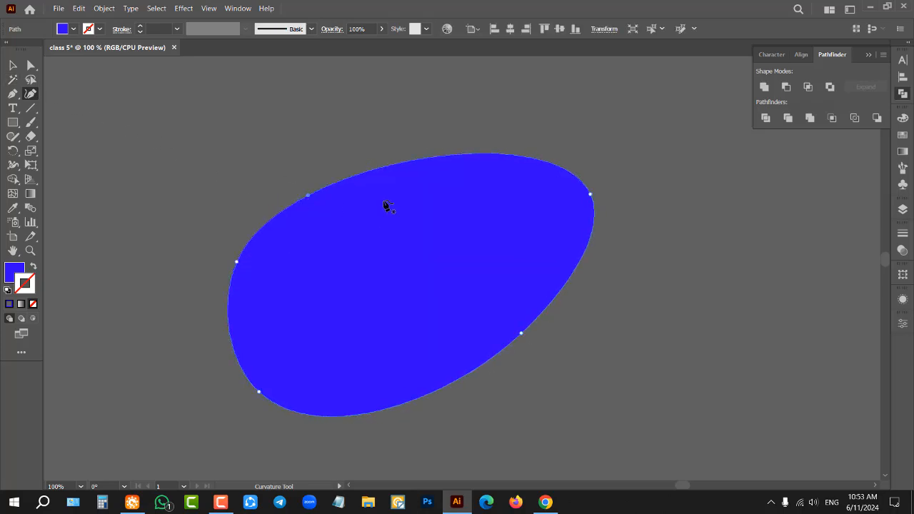
Step: Convert the rounded shape's two upper anchors to corner points for a straight top edge, and delete the whole shape
double_click(308, 196)
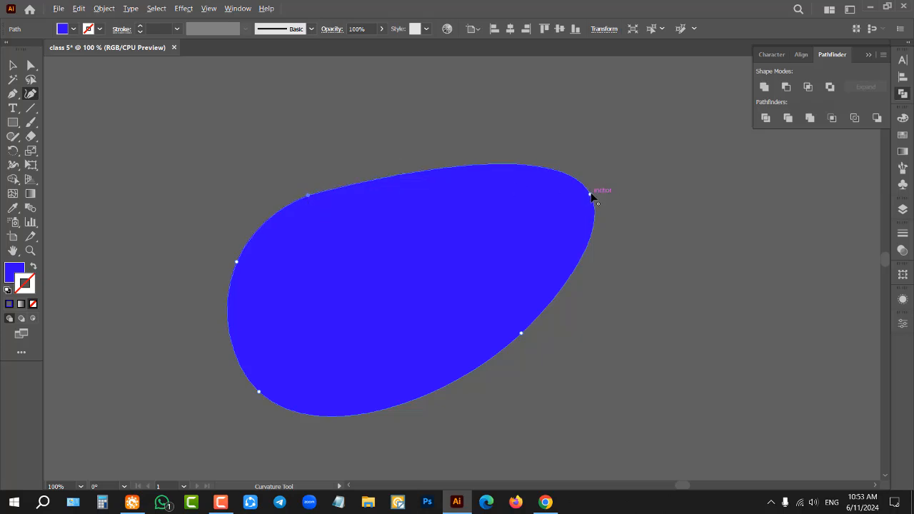
double_click(590, 194)
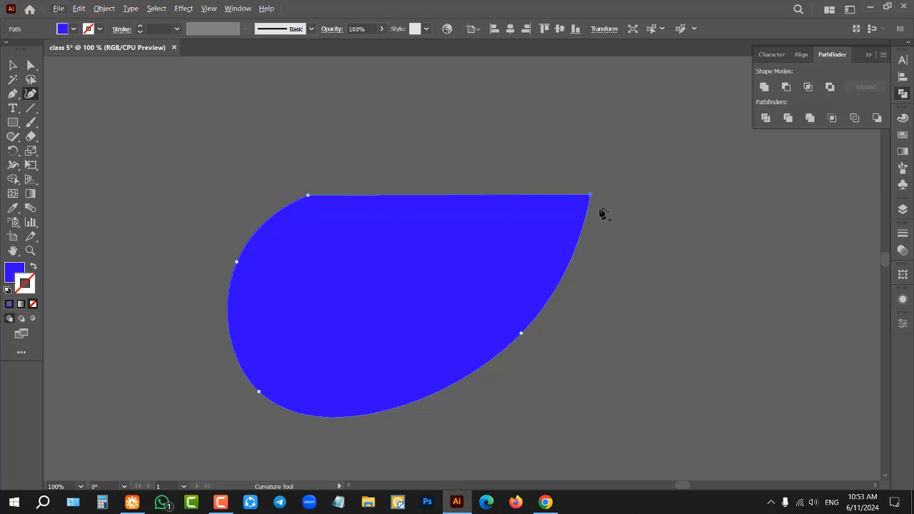
click(13, 66)
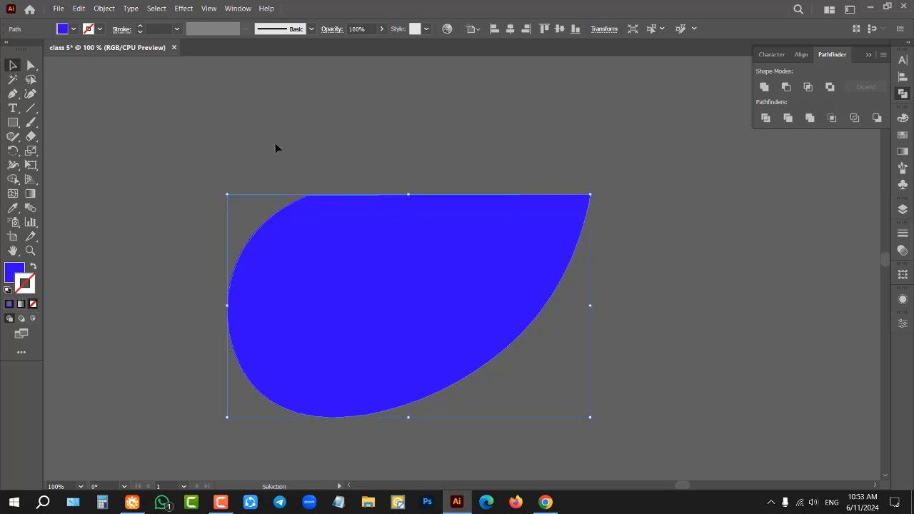
key(Delete)
Step: Draw another closed five-point curved shape with the Curvature tool, using two anchors along its right side
click(31, 93)
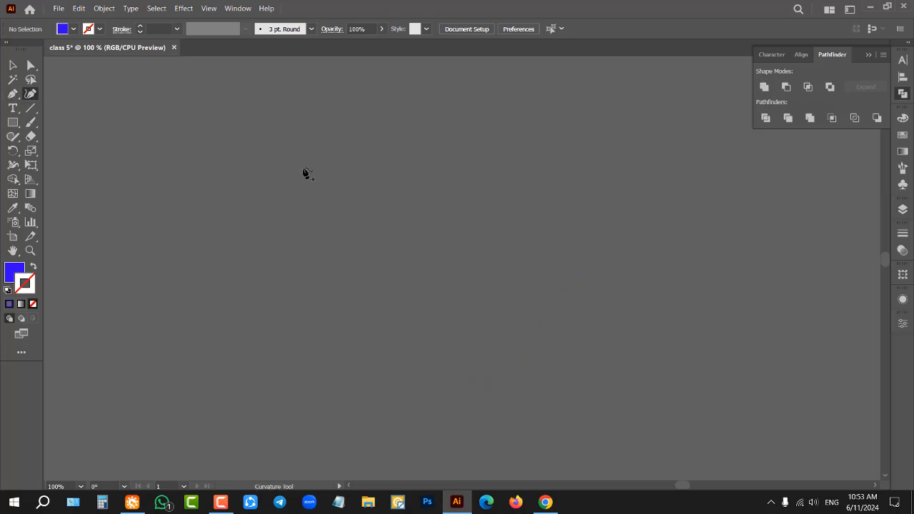
click(346, 169)
click(555, 267)
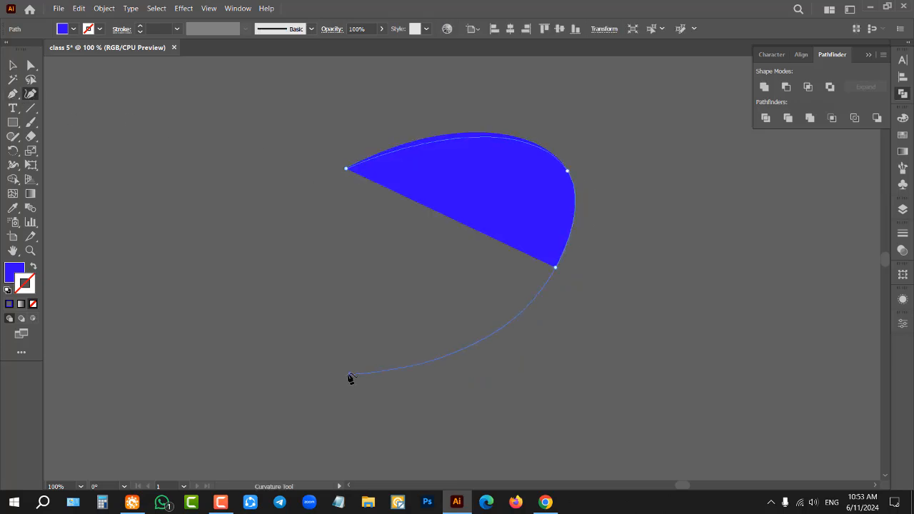
click(349, 373)
click(227, 236)
click(347, 170)
click(347, 170)
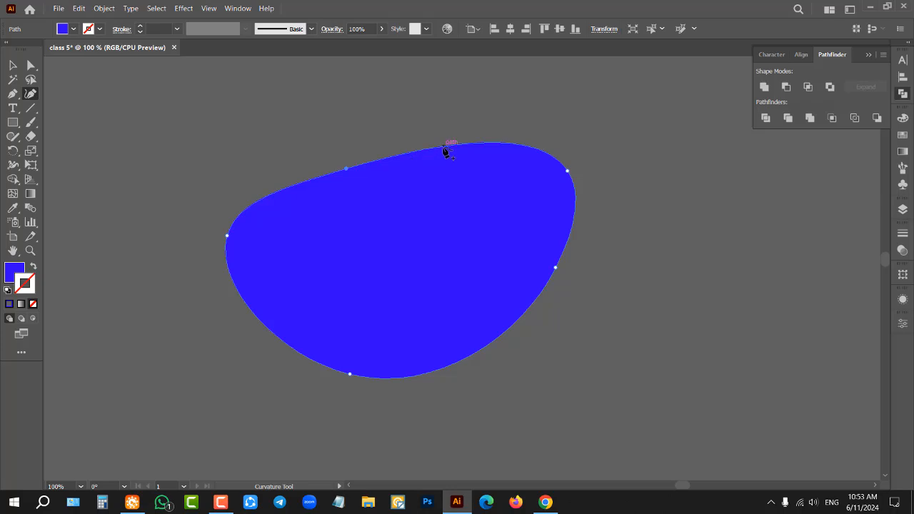
Step: Pull the upper edge up into two lobes, add an anchor on the right lobe, and lower the notch between them
drag(444, 148, 428, 99)
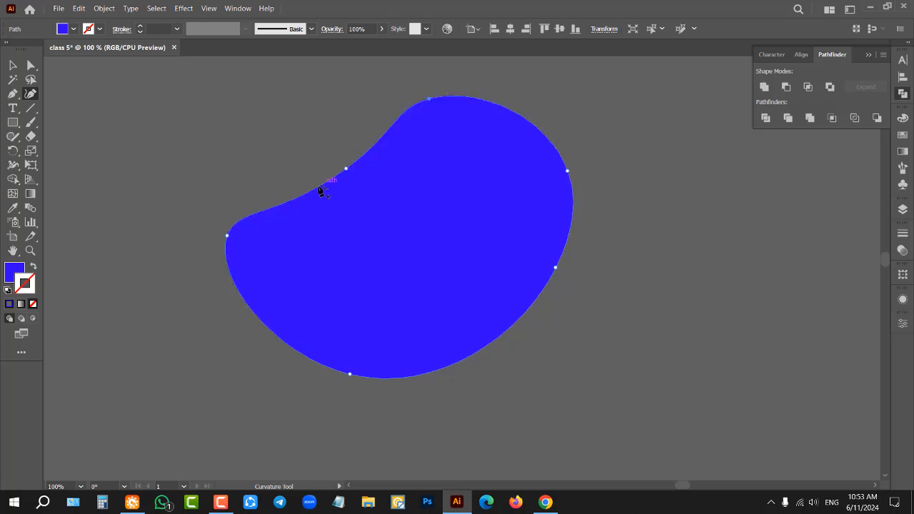
drag(298, 198, 240, 124)
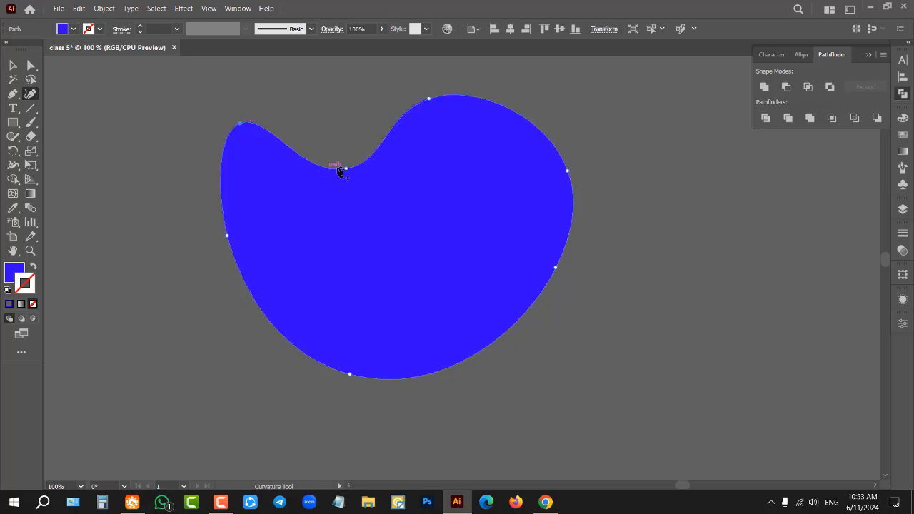
mouse_move(505, 114)
mouse_down()
mouse_move(449, 202)
mouse_move(510, 96)
mouse_move(426, 240)
mouse_move(509, 121)
mouse_up()
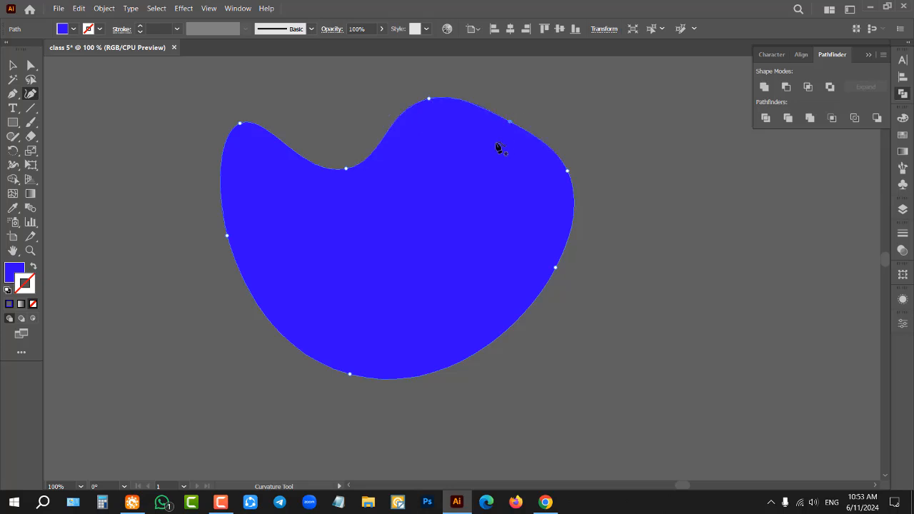
drag(346, 170, 347, 211)
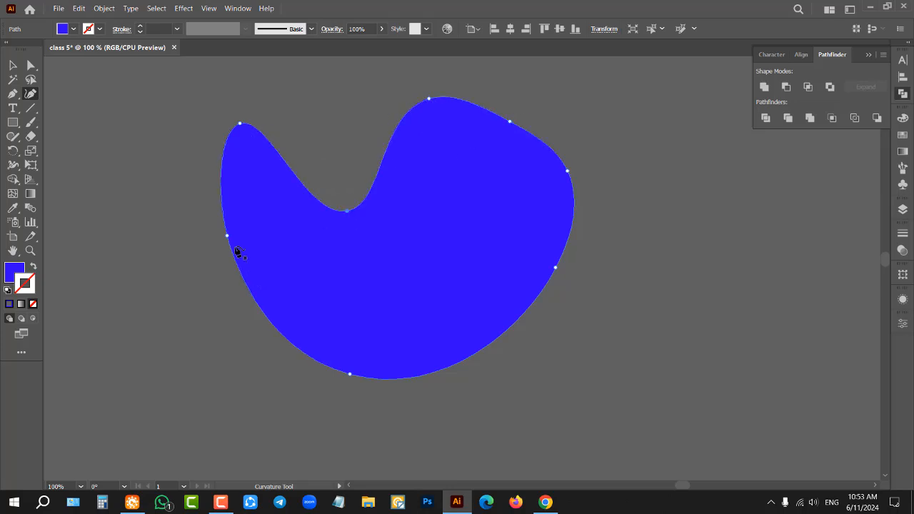
Step: Move the left-side anchor inward, raise the notch anchor between the lobes, and pull the two upper right anchors inward
drag(228, 237, 285, 247)
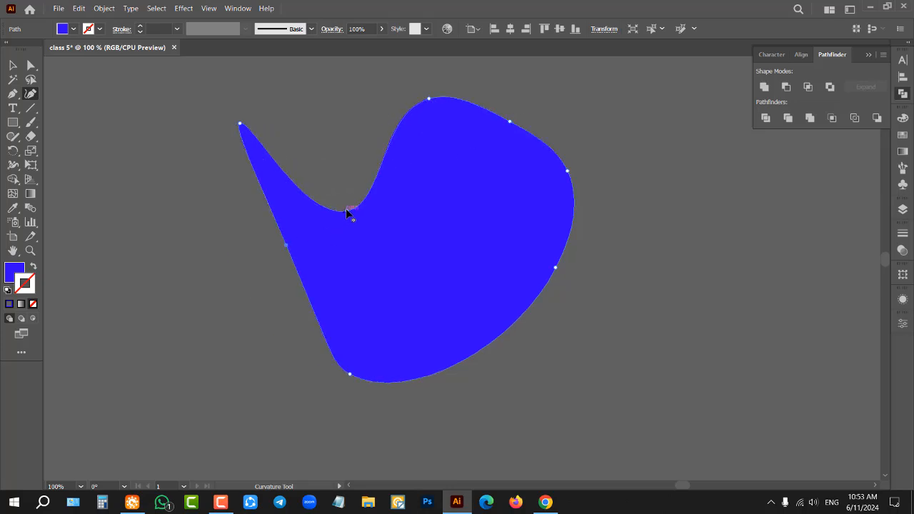
drag(347, 212, 360, 112)
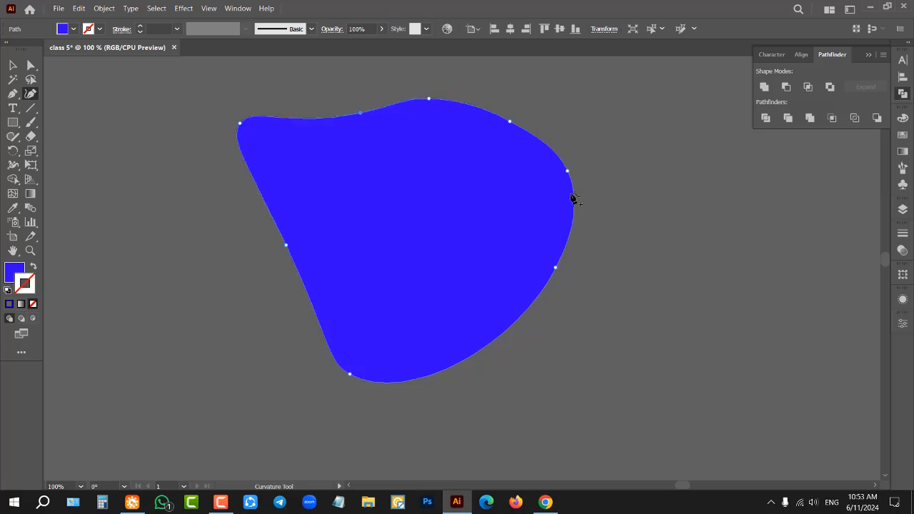
drag(567, 173, 490, 215)
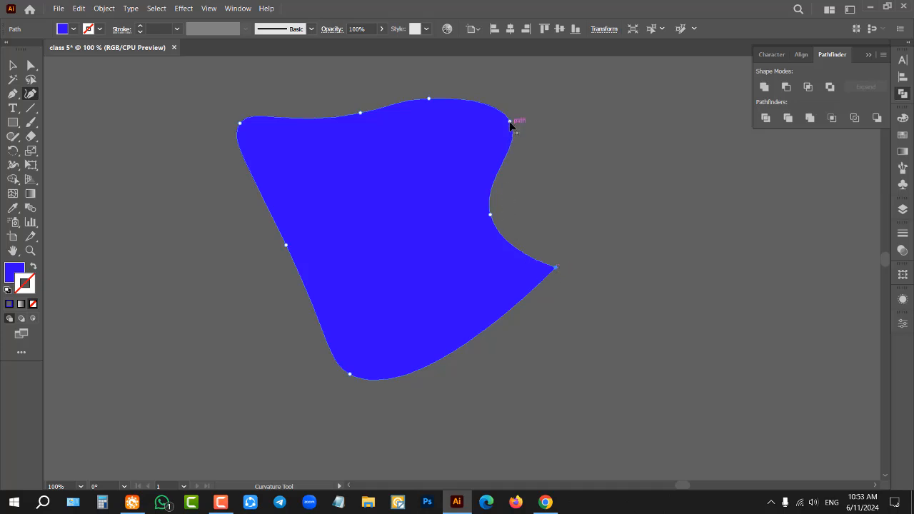
drag(509, 123, 446, 170)
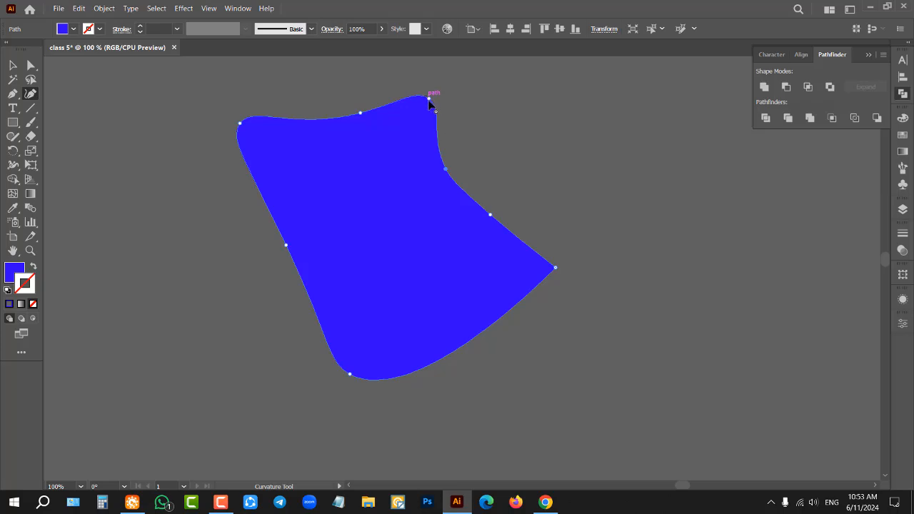
Step: Delete the upper right inner anchor, the right lobe anchor and the upper middle anchor from the curved shape
click(429, 99)
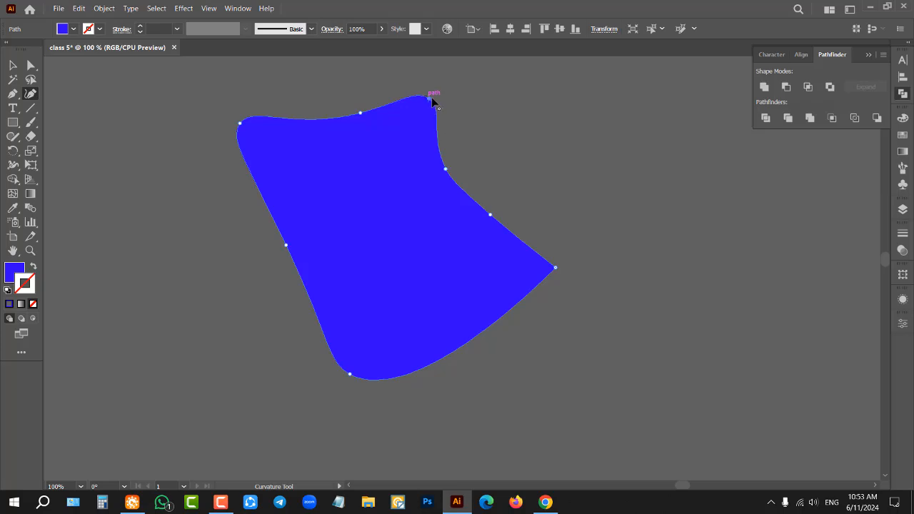
click(361, 113)
key(Delete)
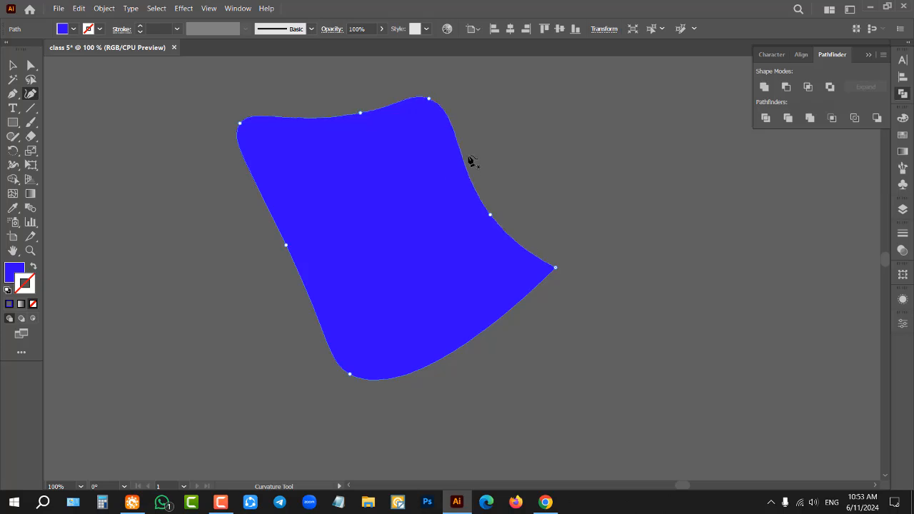
click(429, 99)
key(Delete)
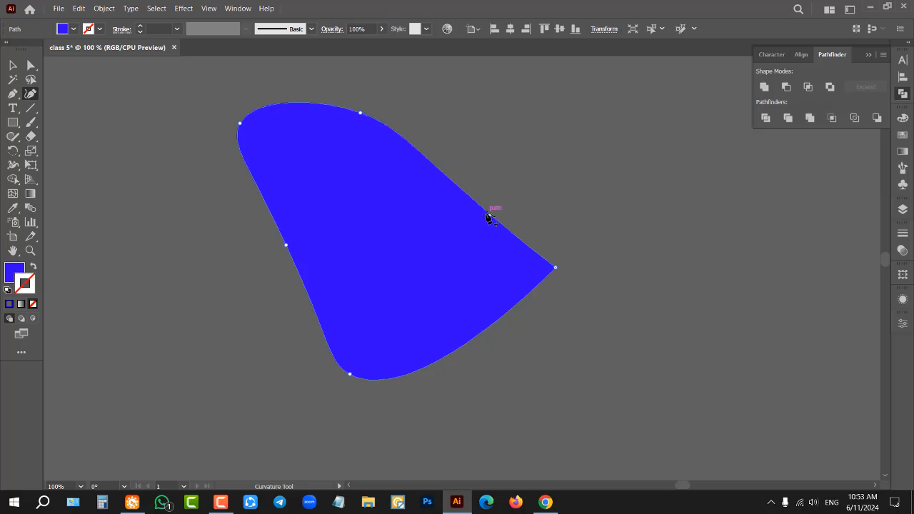
click(359, 114)
key(Delete)
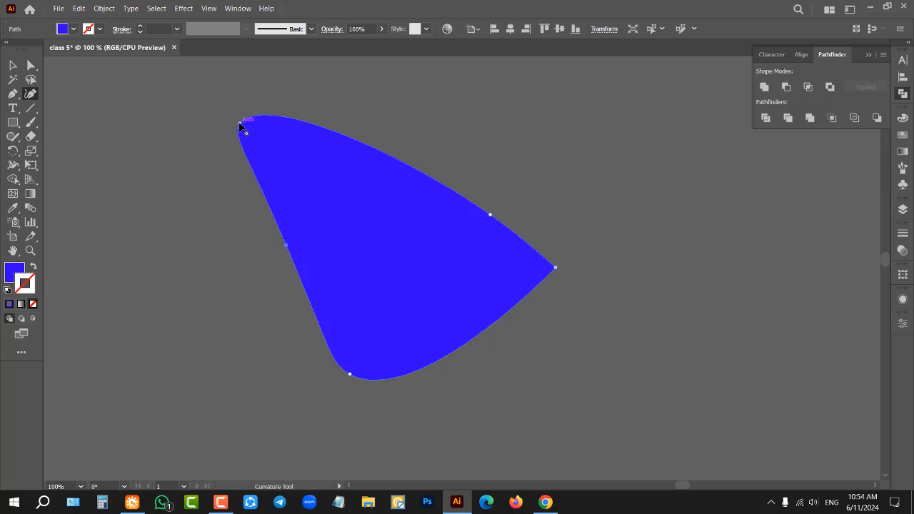
Step: Form a sideways heart by converting the left-side anchor to a corner point and pulling the upper right anchor outward
double_click(286, 247)
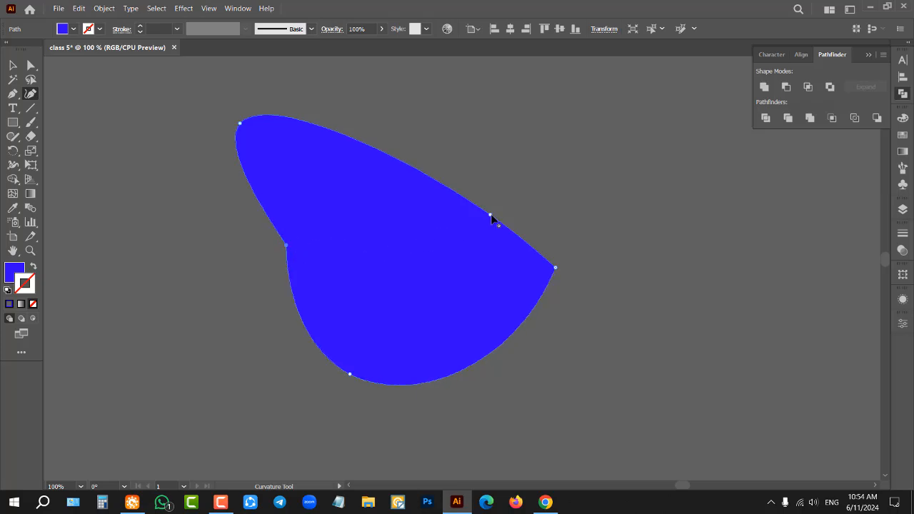
drag(491, 215, 494, 166)
Step: Delete the entire sideways heart shape
click(13, 65)
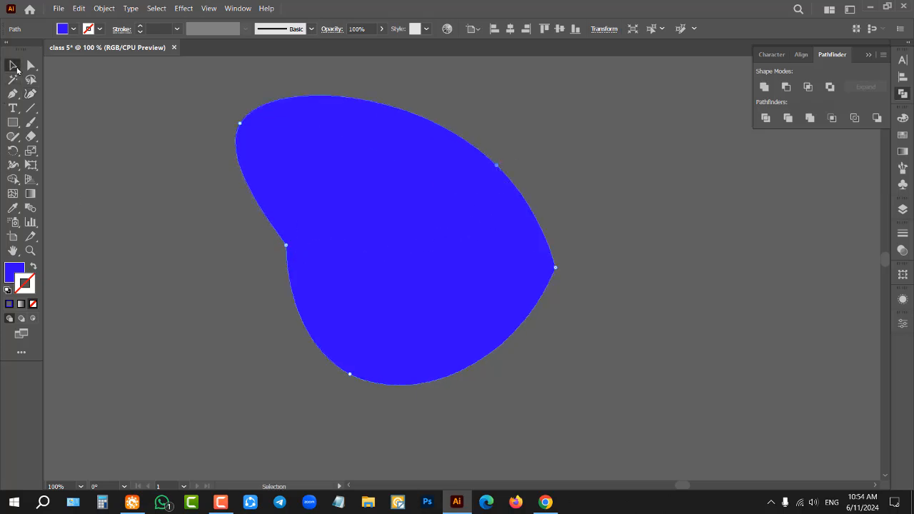
click(213, 180)
click(355, 168)
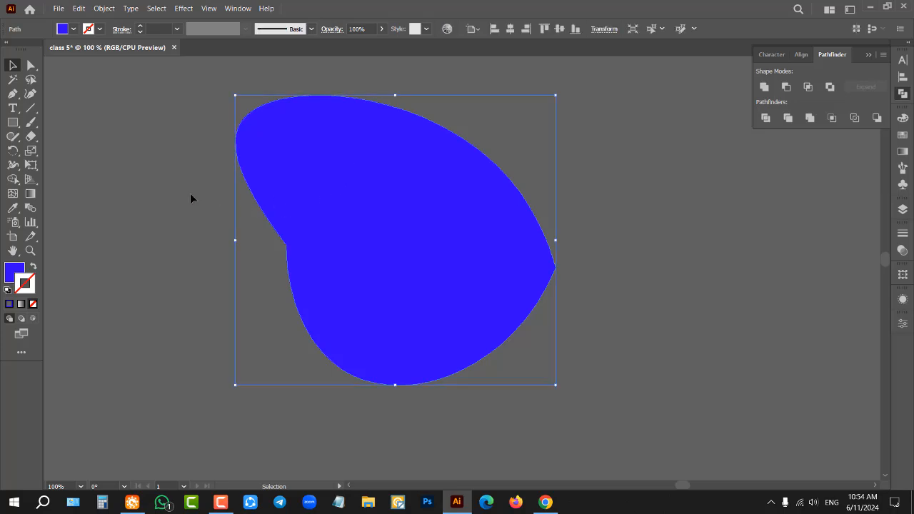
key(Delete)
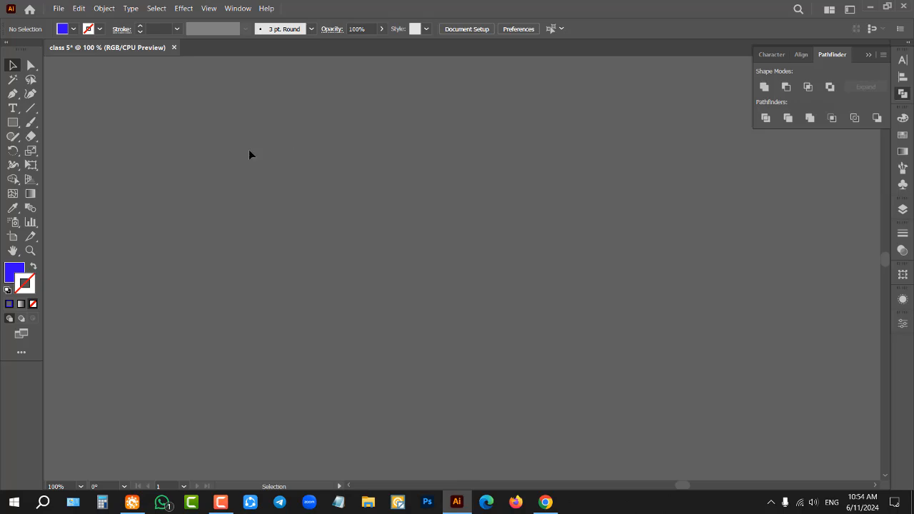
click(7, 97)
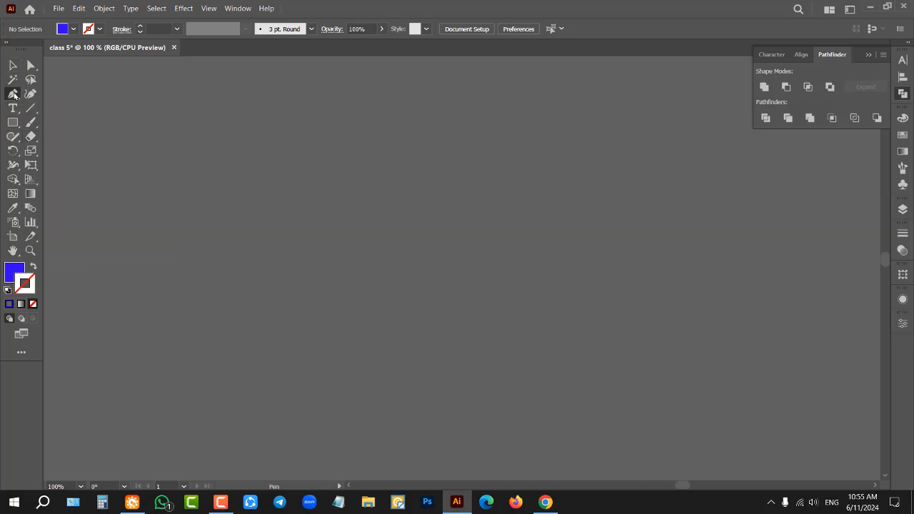
key(v)
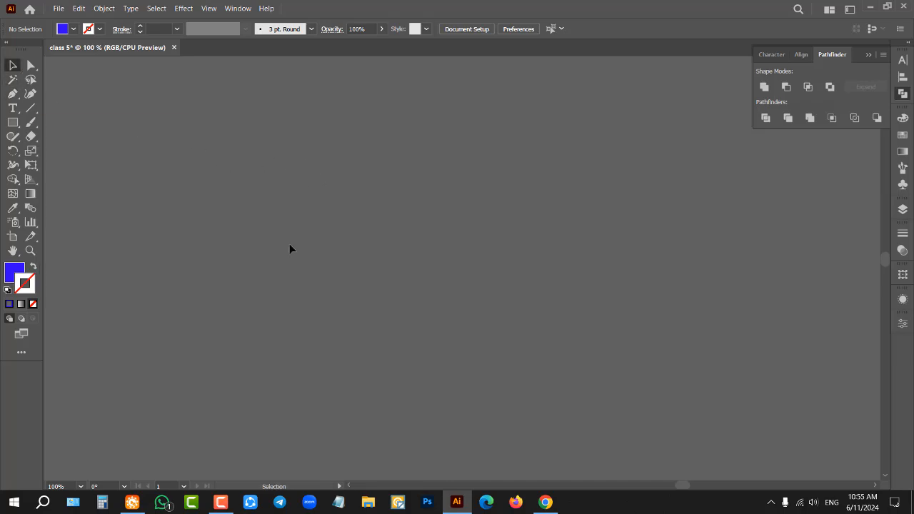
click(221, 502)
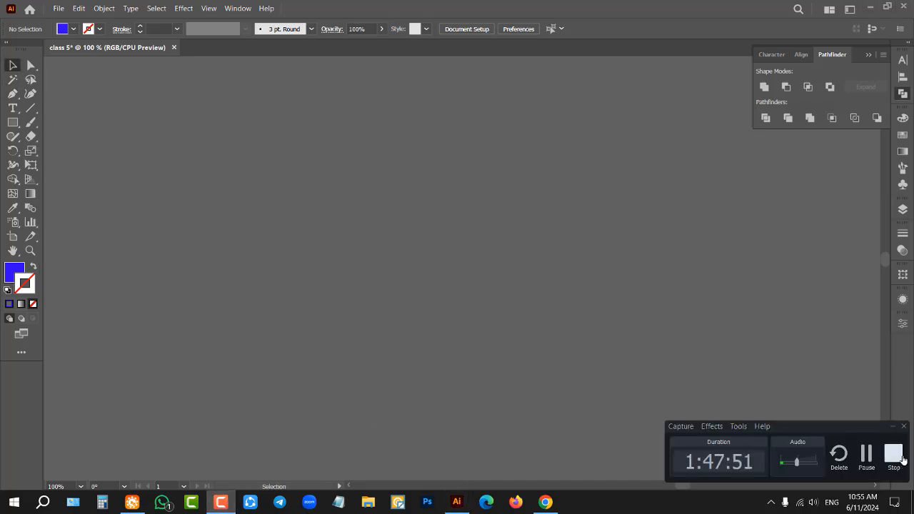